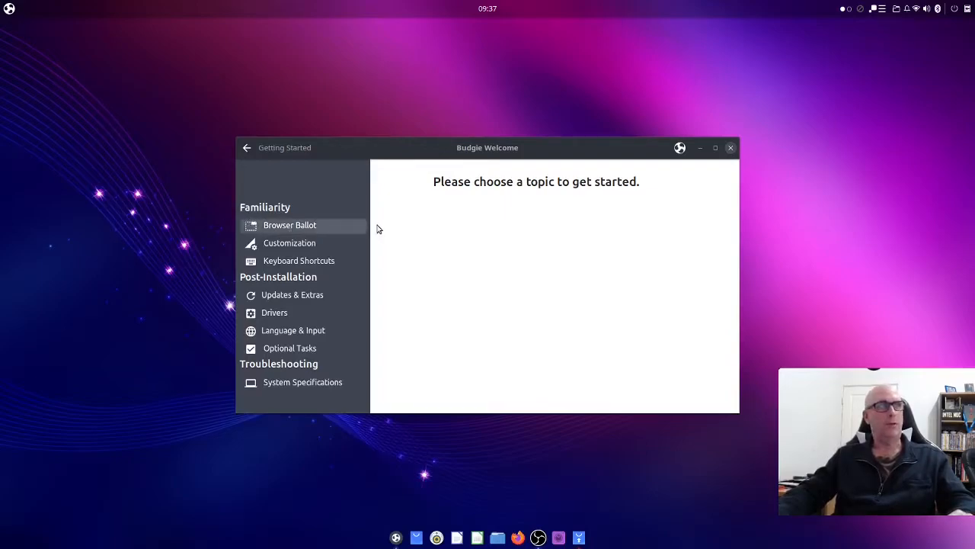
Open the Browser Ballot topic and review the web browsers offered, from Chromium through Ephemeral
{"action": "left_click", "coordinate": [299, 225]}
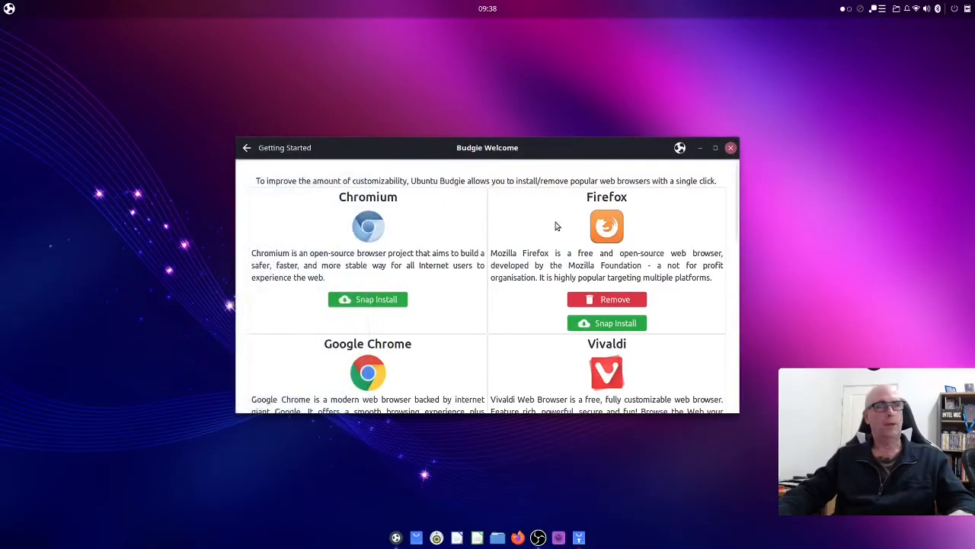
{"action": "scroll", "coordinate": [669, 226], "scroll_direction": "down", "scroll_amount": 1}
{"action": "scroll", "coordinate": [669, 226], "scroll_direction": "up", "scroll_amount": 1}
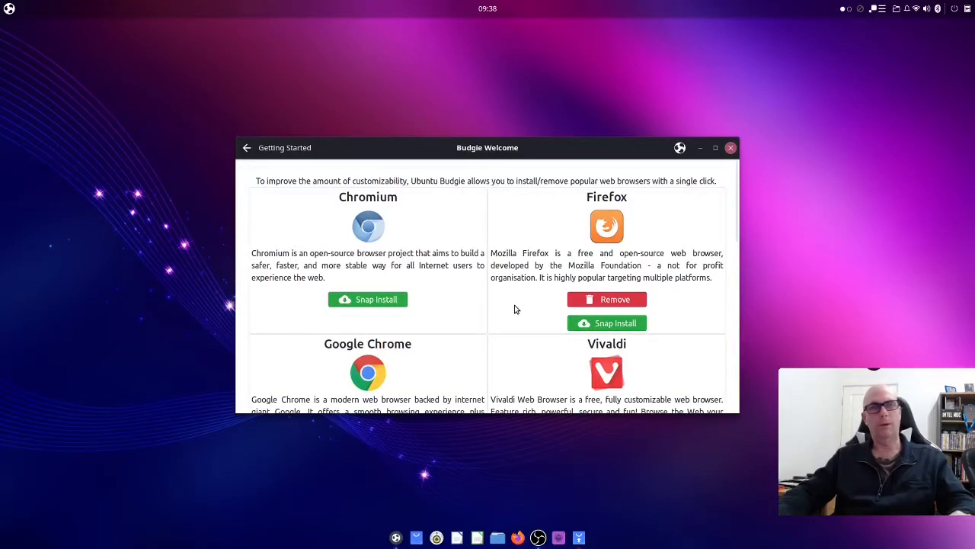
{"action": "scroll", "coordinate": [414, 242], "scroll_direction": "down", "scroll_amount": 3}
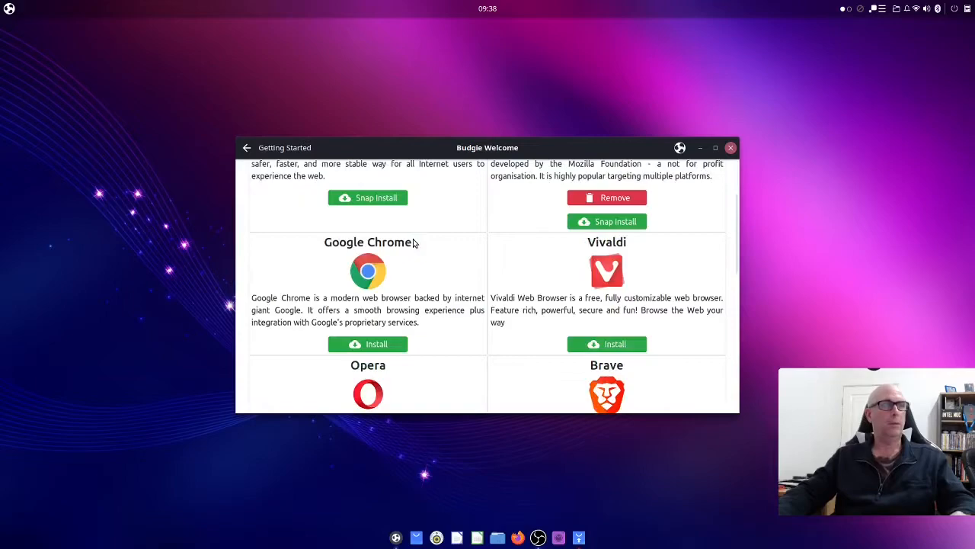
{"action": "scroll", "coordinate": [415, 242], "scroll_direction": "down", "scroll_amount": 4}
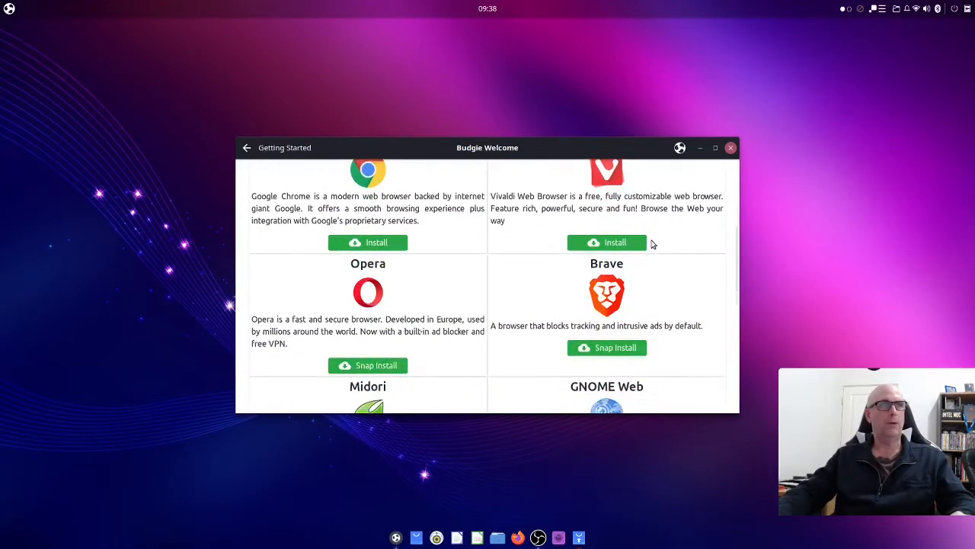
{"action": "scroll", "coordinate": [433, 256], "scroll_direction": "down", "scroll_amount": 2}
{"action": "scroll", "coordinate": [433, 256], "scroll_direction": "up", "scroll_amount": 1}
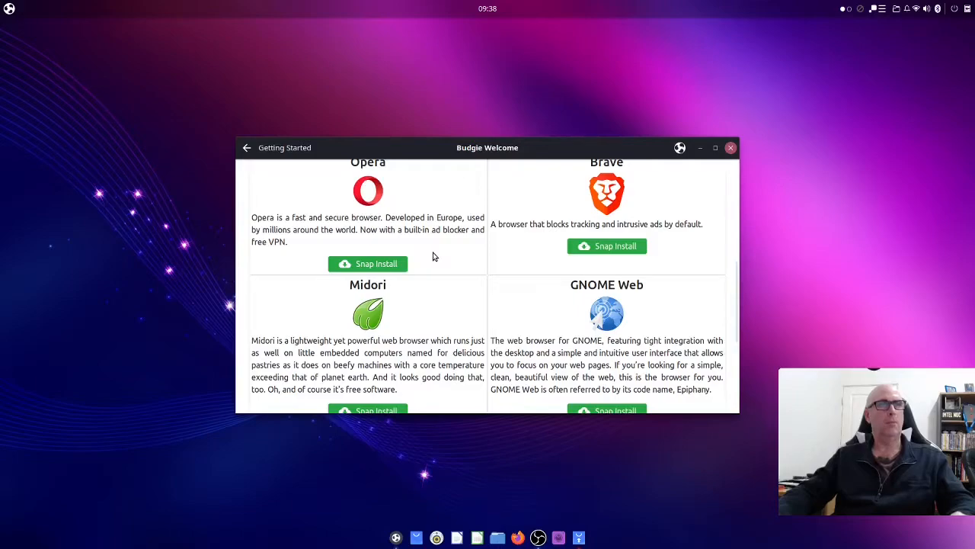
{"action": "double_click", "coordinate": [539, 145]}
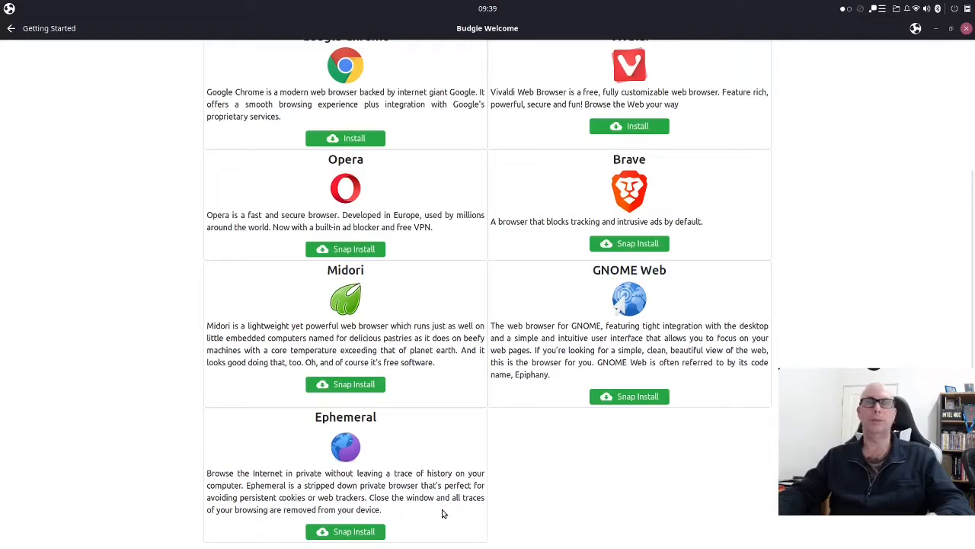
{"action": "scroll", "coordinate": [443, 514], "scroll_direction": "up", "scroll_amount": 3}
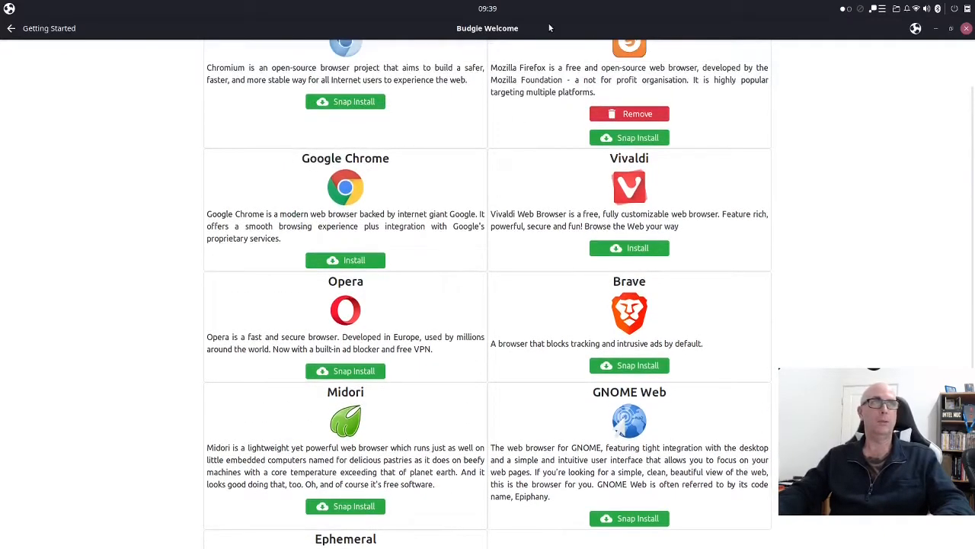
{"action": "double_click", "coordinate": [550, 28]}
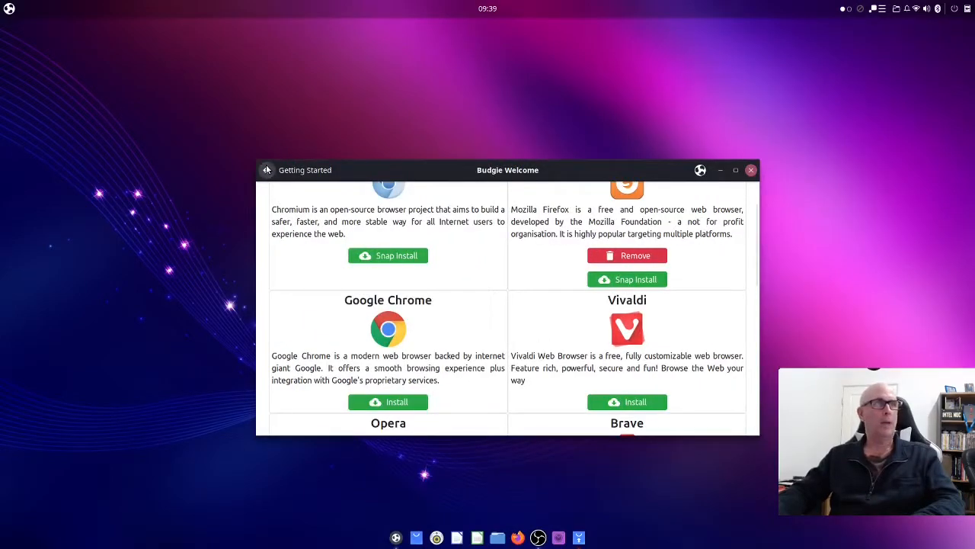
Open the Customization topic and look through the applications menu for the settings tools
{"action": "left_click", "coordinate": [266, 169]}
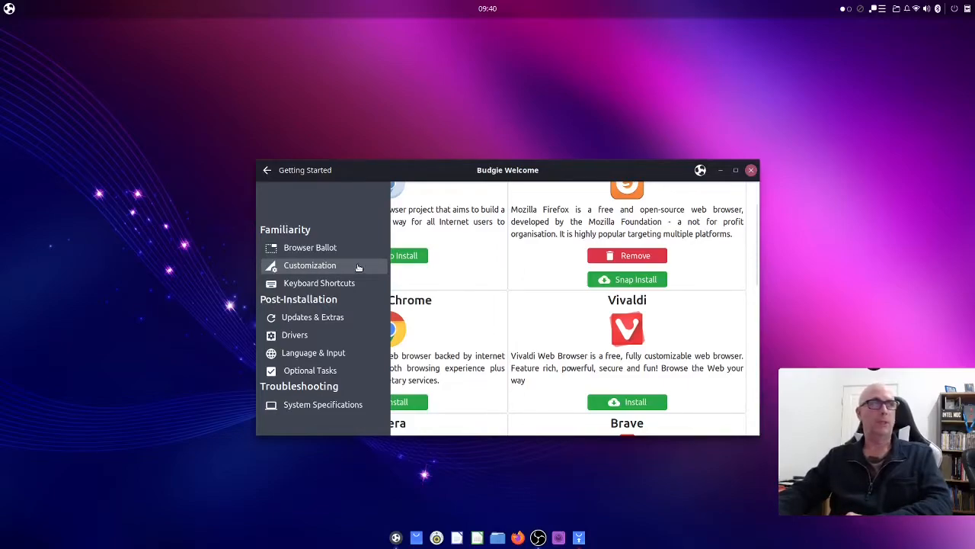
{"action": "left_click", "coordinate": [317, 266]}
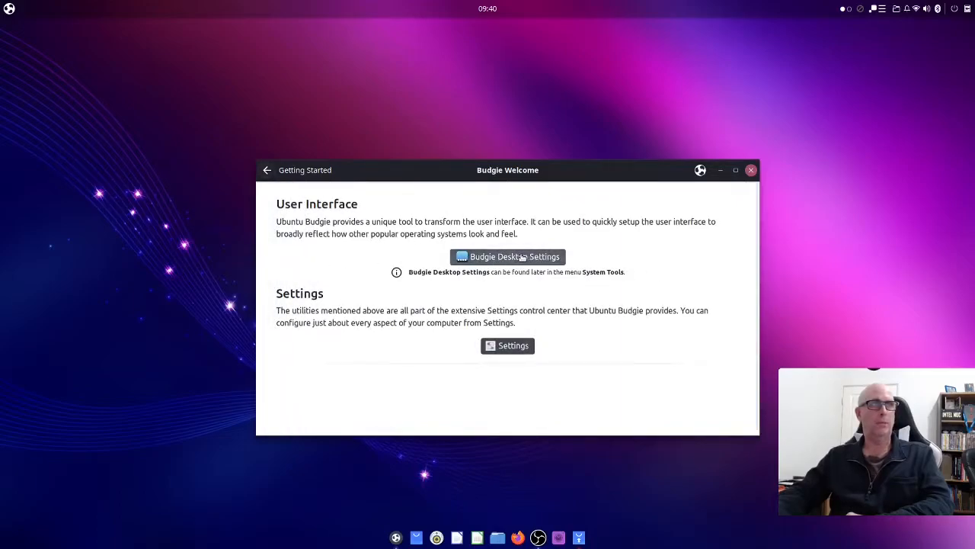
{"action": "left_click", "coordinate": [12, 10]}
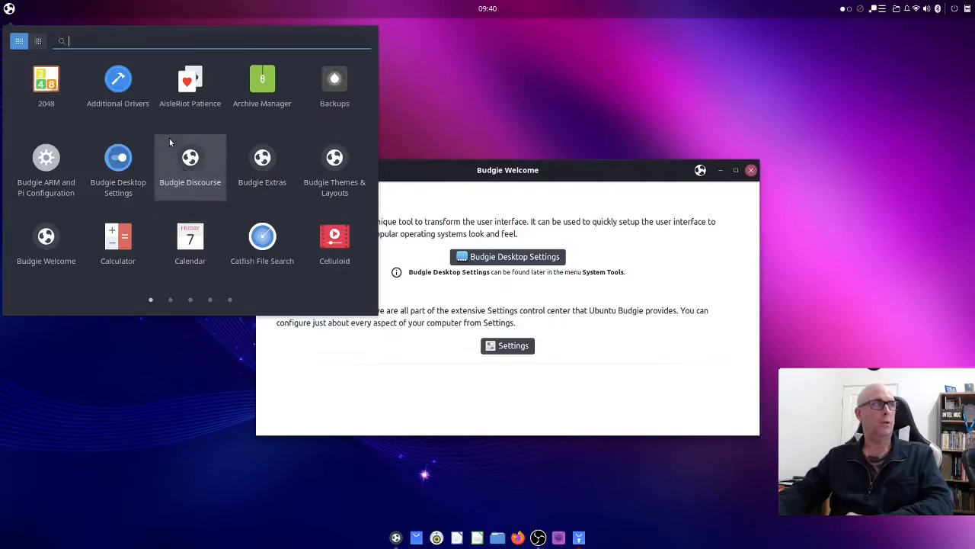
{"action": "scroll", "coordinate": [169, 138], "scroll_direction": "down", "scroll_amount": 2}
{"action": "left_click", "coordinate": [573, 390]}
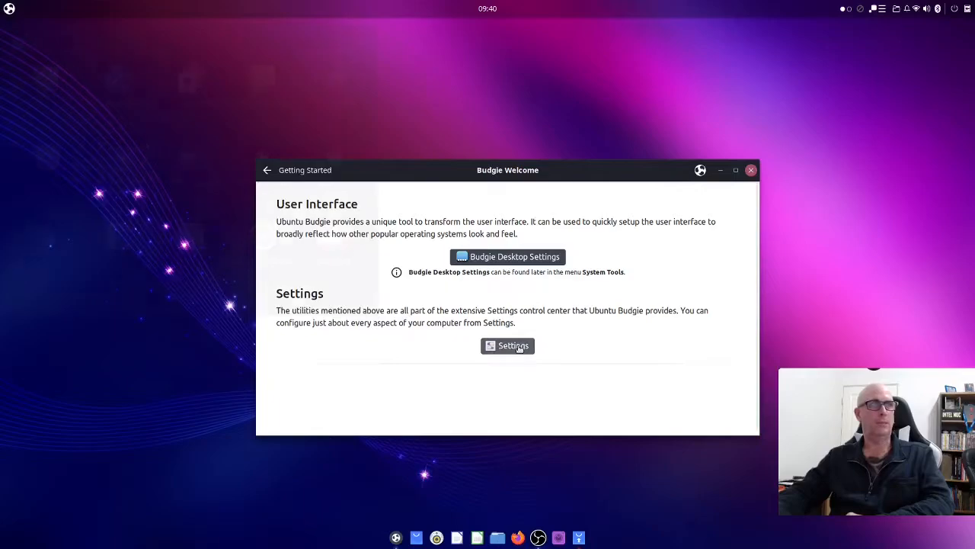
{"action": "key", "text": "super"}
{"action": "scroll", "coordinate": [157, 164], "scroll_direction": "down", "scroll_amount": 1}
{"action": "scroll", "coordinate": [157, 164], "scroll_direction": "down", "scroll_amount": 2}
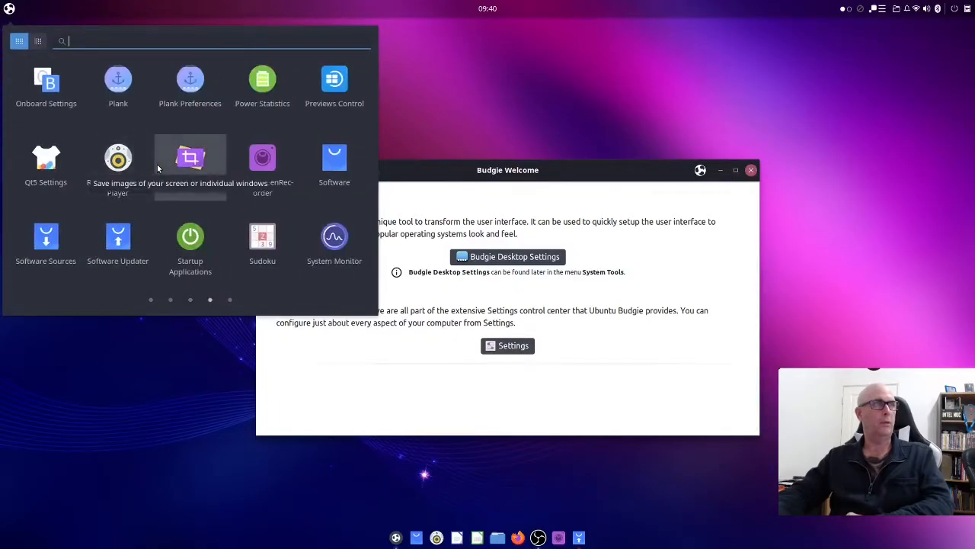
Open the Settings control center from the Customization topic and close it again
{"action": "left_click", "coordinate": [508, 345]}
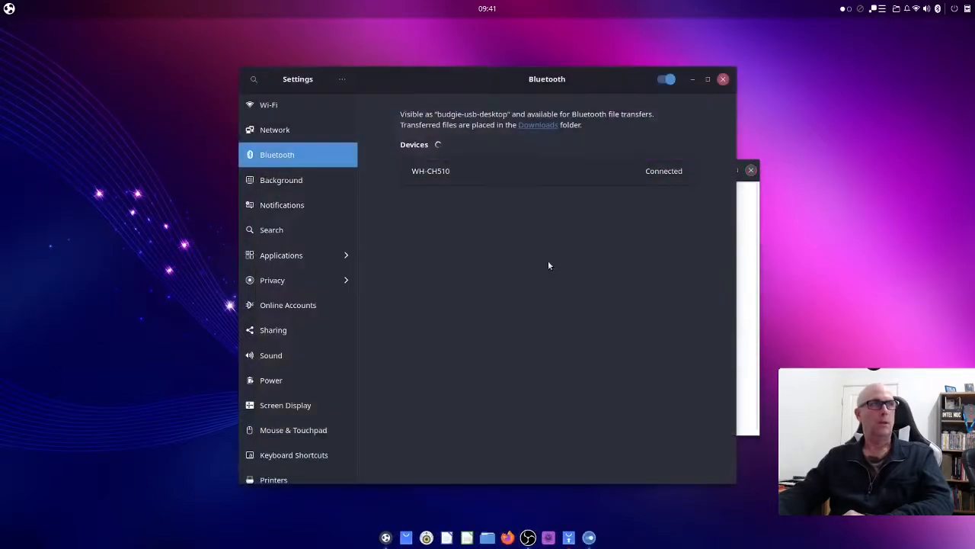
{"action": "left_click", "coordinate": [723, 80]}
Search the applications menu for "setting", open the Settings application from there and close it again
{"action": "left_click", "coordinate": [9, 8]}
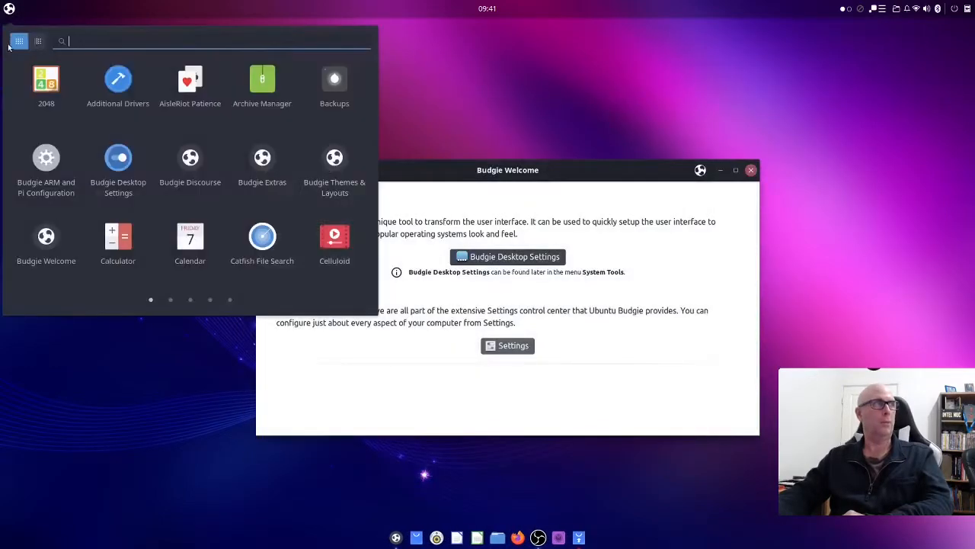
{"action": "type", "text": "setting"}
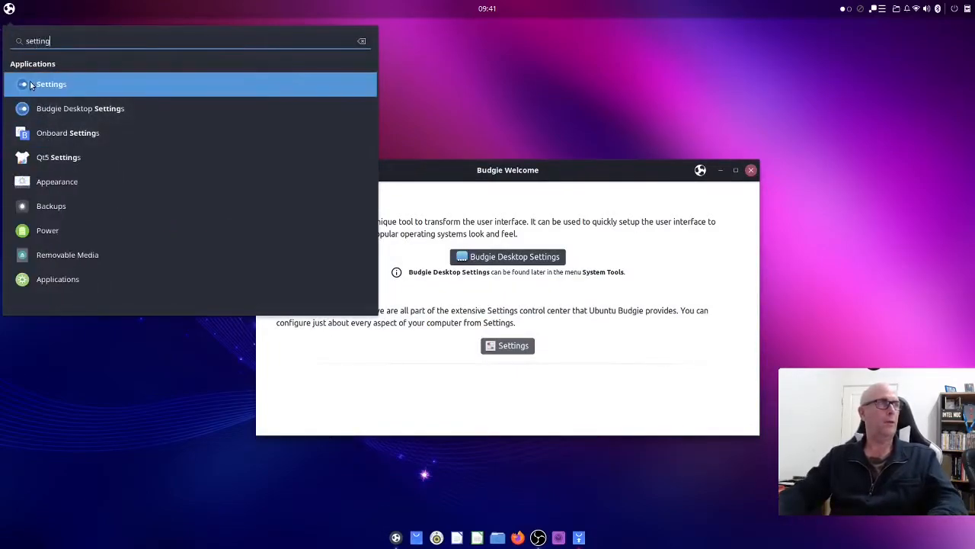
{"action": "left_click", "coordinate": [85, 84]}
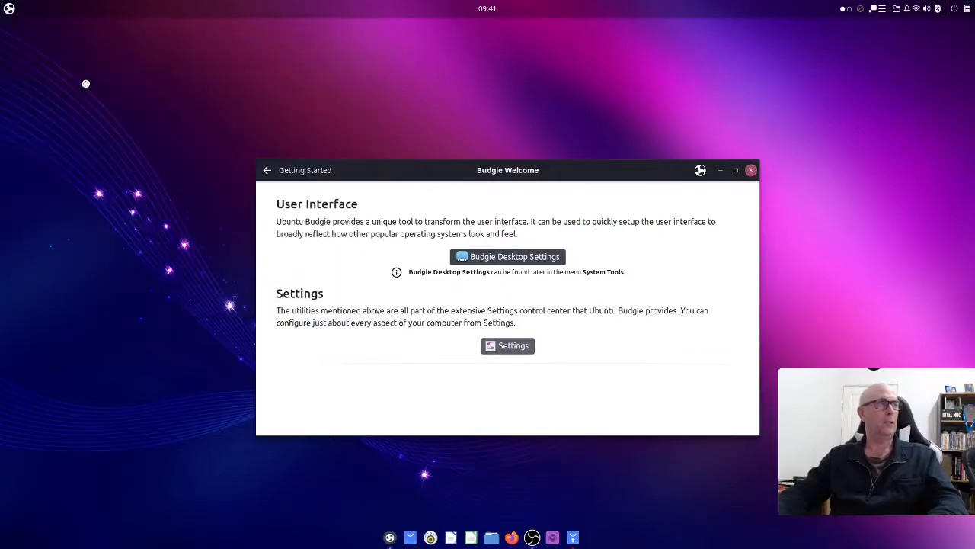
{"action": "left_click", "coordinate": [719, 78]}
Switch the applications menu to its category view and examine the entries under System Tools
{"action": "left_click", "coordinate": [9, 9]}
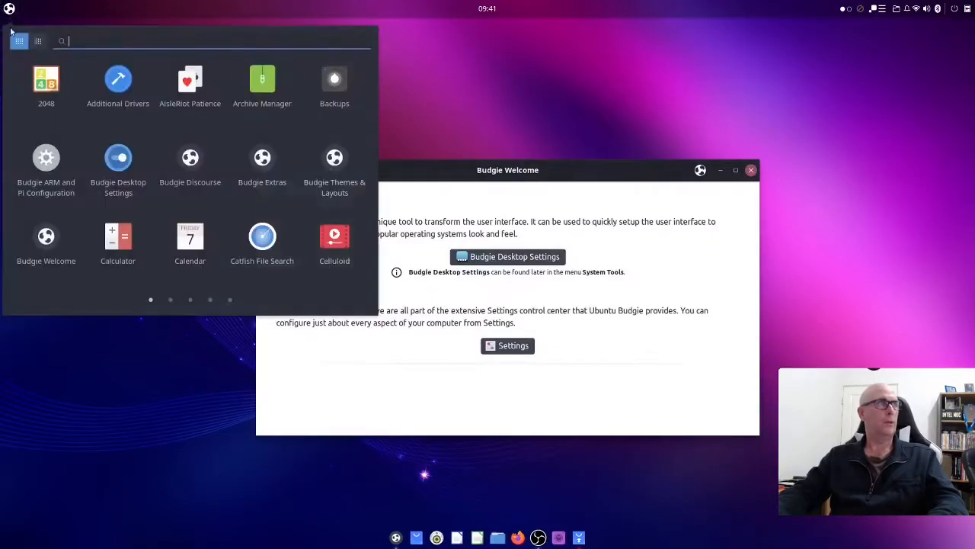
{"action": "left_click", "coordinate": [38, 41]}
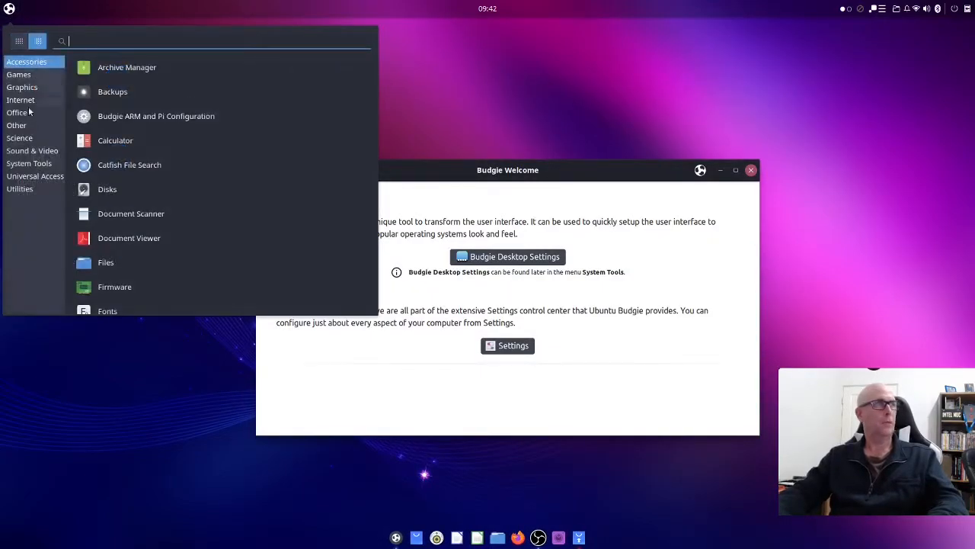
{"action": "left_click", "coordinate": [28, 165]}
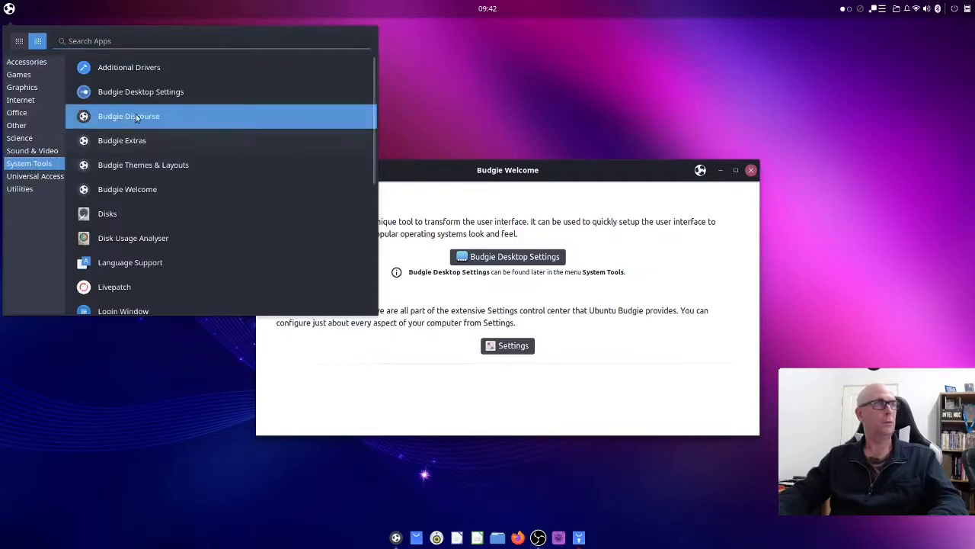
{"action": "scroll", "coordinate": [175, 171], "scroll_direction": "down", "scroll_amount": 4}
{"action": "scroll", "coordinate": [176, 175], "scroll_direction": "down", "scroll_amount": 3}
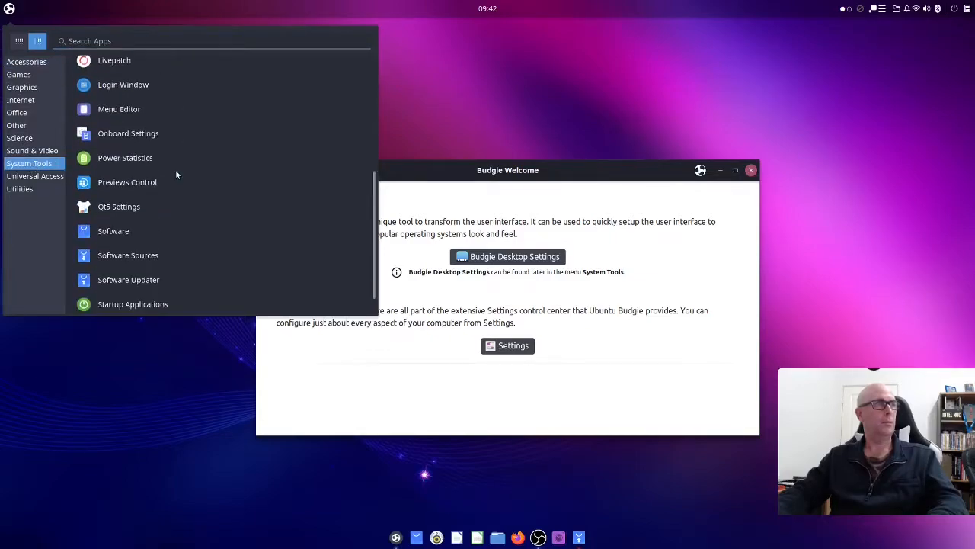
{"action": "scroll", "coordinate": [176, 174], "scroll_direction": "down", "scroll_amount": 1}
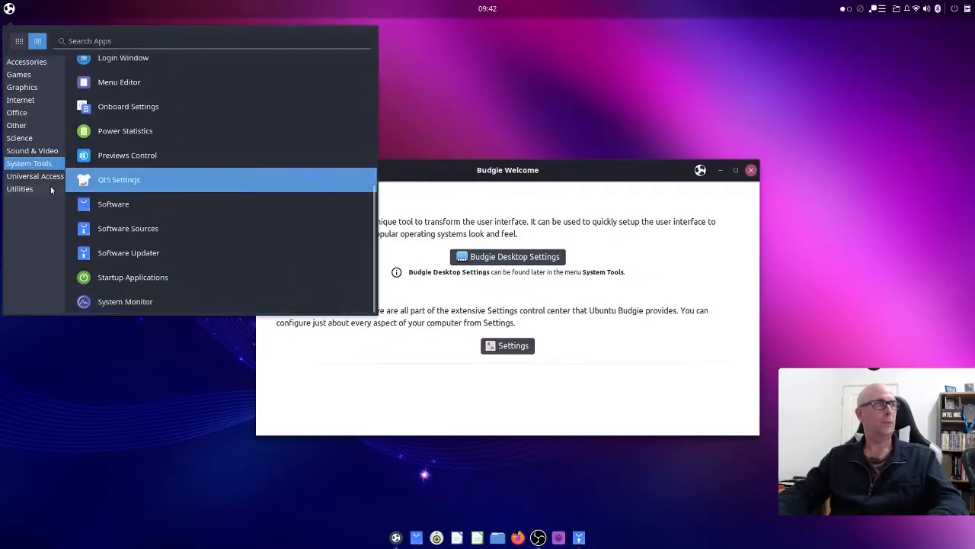
Examine the applications in the remaining categories, including Utilities, Other, Internet, Games and Accessories, and close the applications menu
{"action": "left_click", "coordinate": [29, 177]}
{"action": "left_click", "coordinate": [18, 191]}
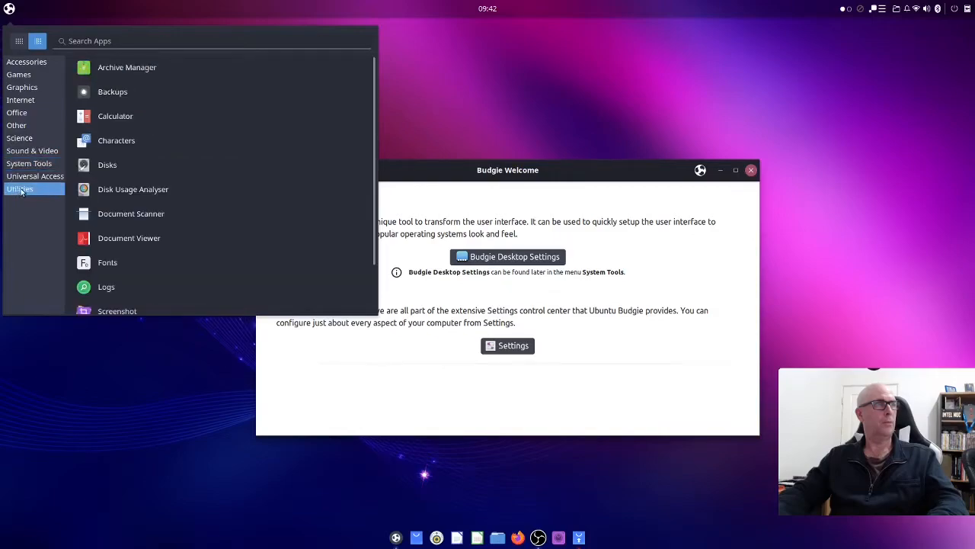
{"action": "scroll", "coordinate": [251, 168], "scroll_direction": "down", "scroll_amount": 2}
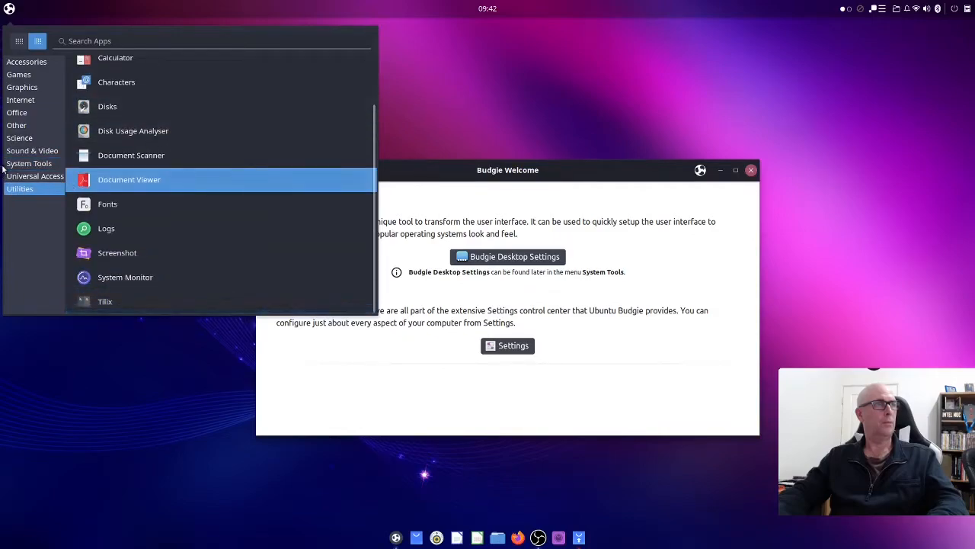
{"action": "left_click", "coordinate": [16, 134]}
{"action": "left_click", "coordinate": [15, 127]}
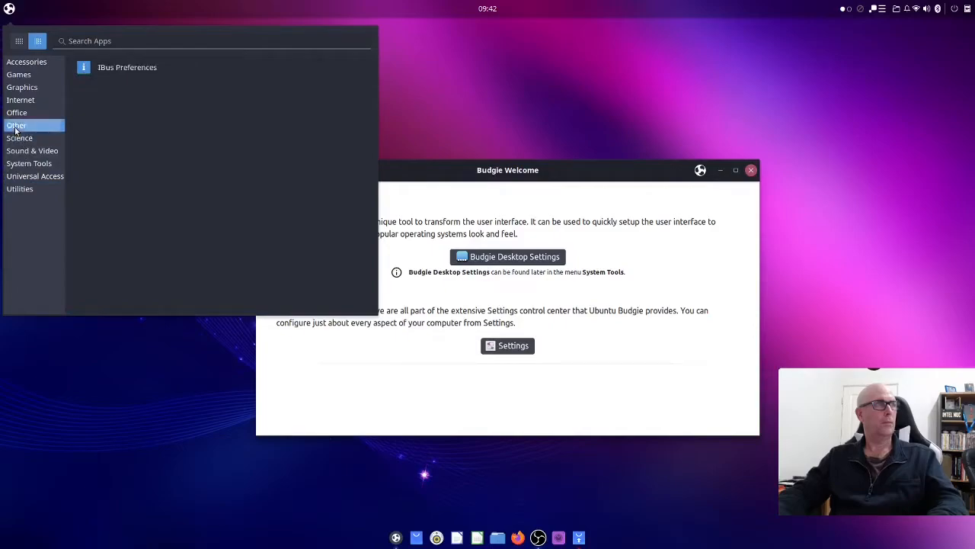
{"action": "left_click", "coordinate": [24, 112]}
{"action": "left_click", "coordinate": [23, 100]}
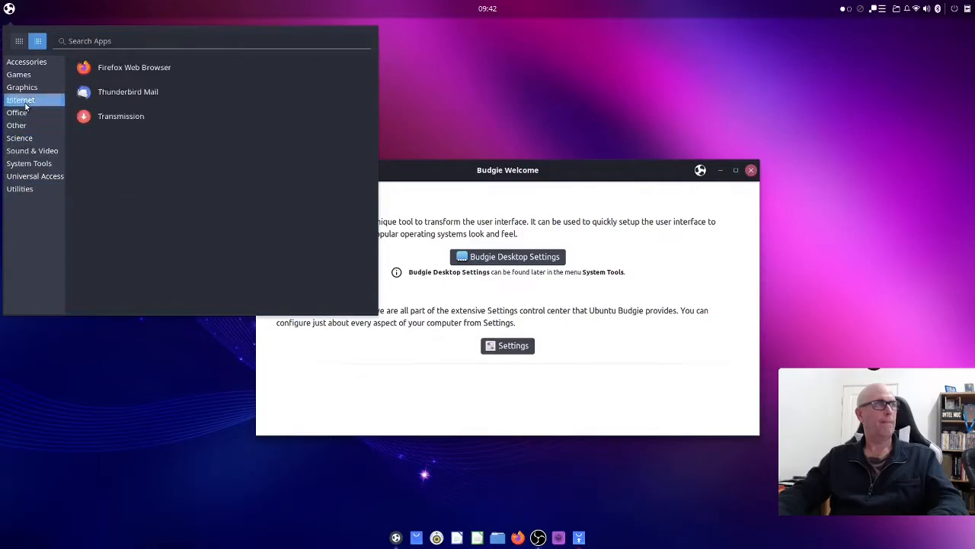
{"action": "left_click", "coordinate": [24, 87]}
{"action": "left_click", "coordinate": [23, 75]}
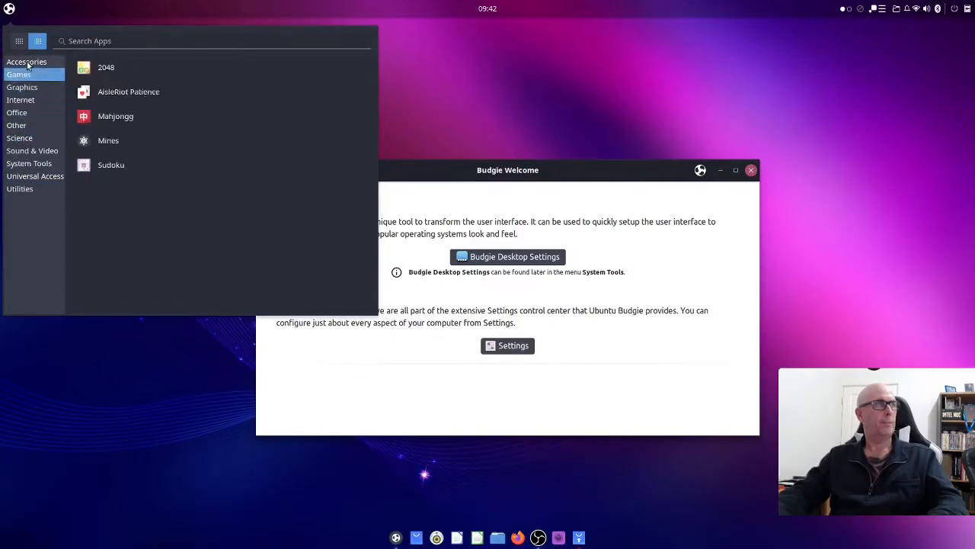
{"action": "left_click", "coordinate": [27, 61]}
{"action": "scroll", "coordinate": [236, 175], "scroll_direction": "down", "scroll_amount": 4}
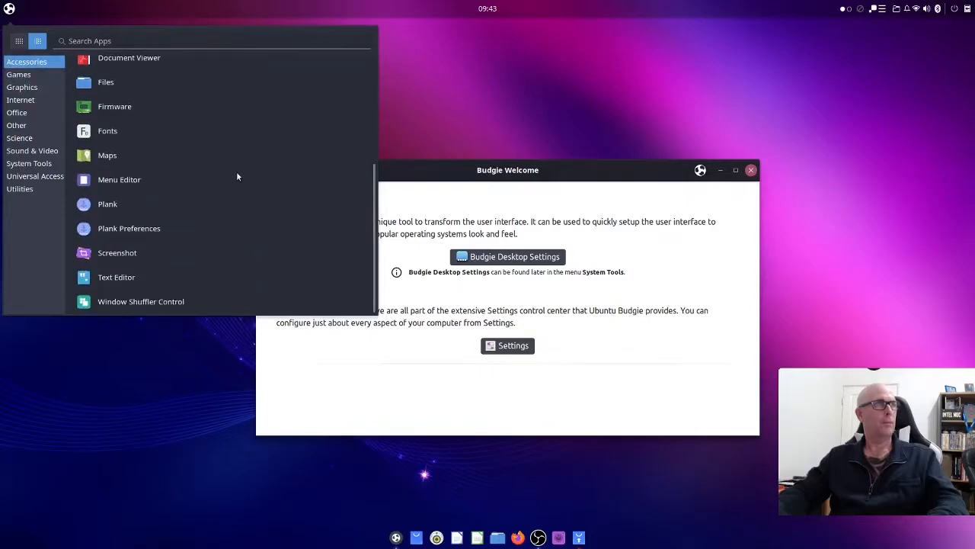
{"action": "left_click", "coordinate": [483, 108]}
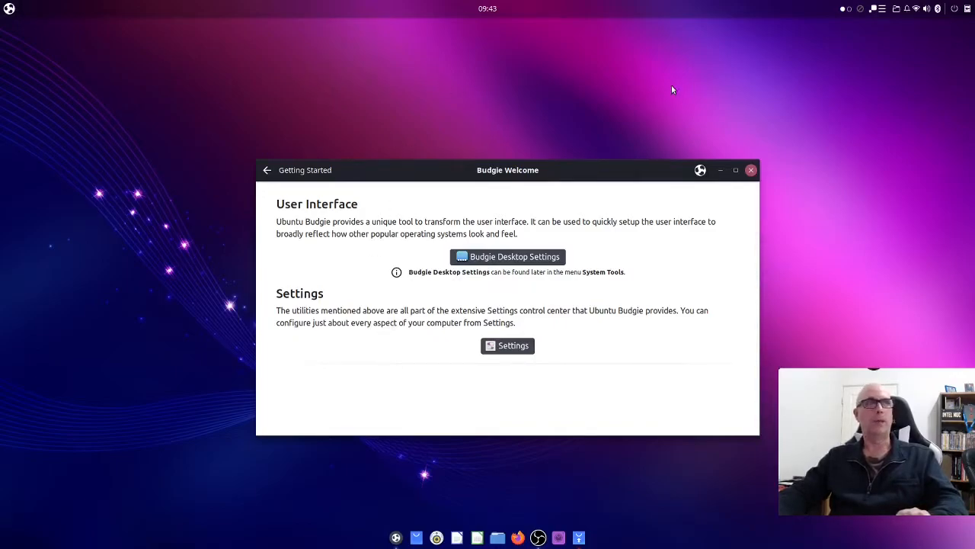
Open the Keyboard Shortcuts topic, maximize the window and read through the listed shortcuts
{"action": "mouse_move", "coordinate": [292, 252]}
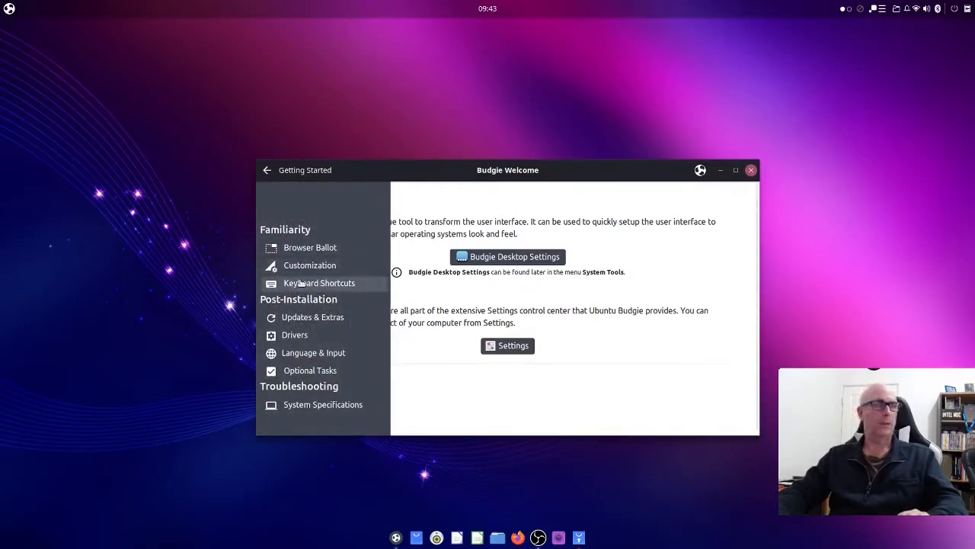
{"action": "left_click", "coordinate": [379, 284]}
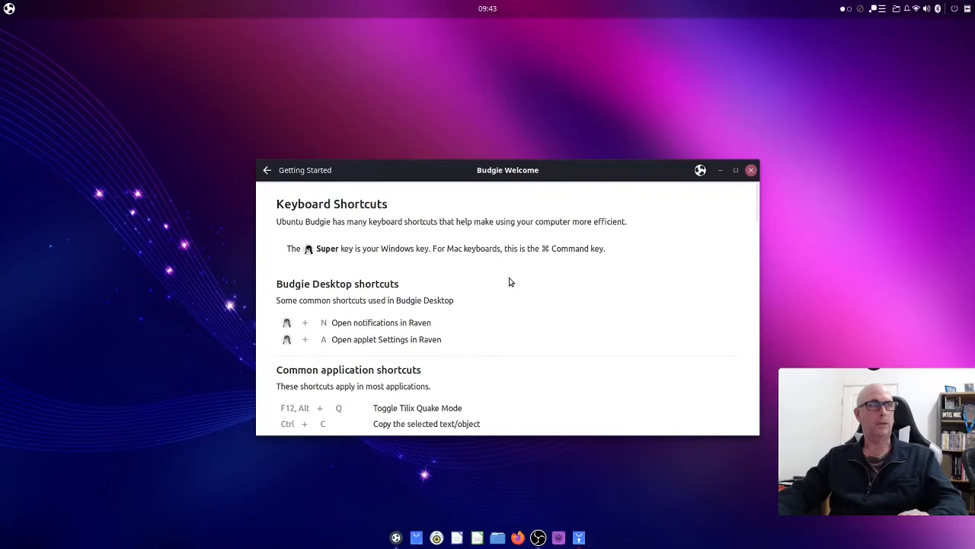
{"action": "key", "text": "super+Up"}
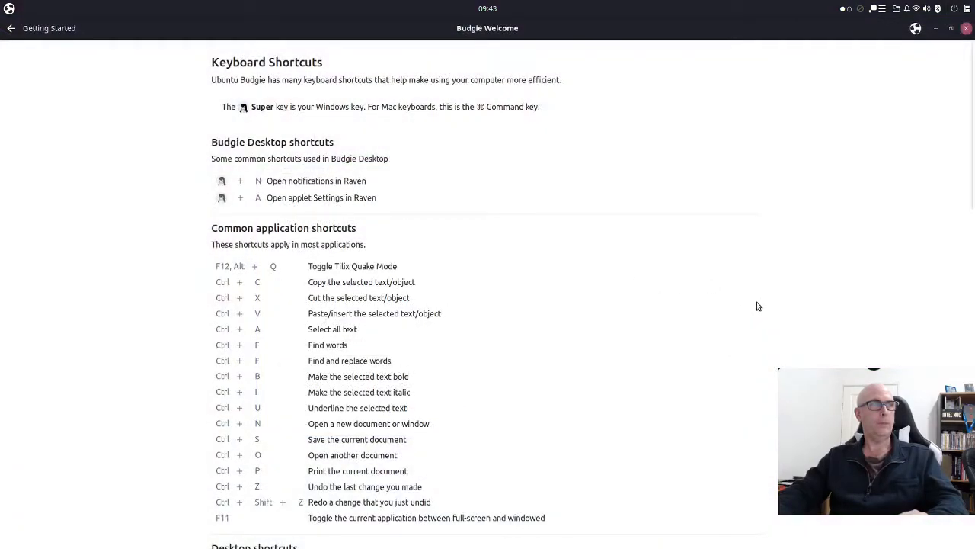
{"action": "scroll", "coordinate": [757, 306], "scroll_direction": "down", "scroll_amount": 10}
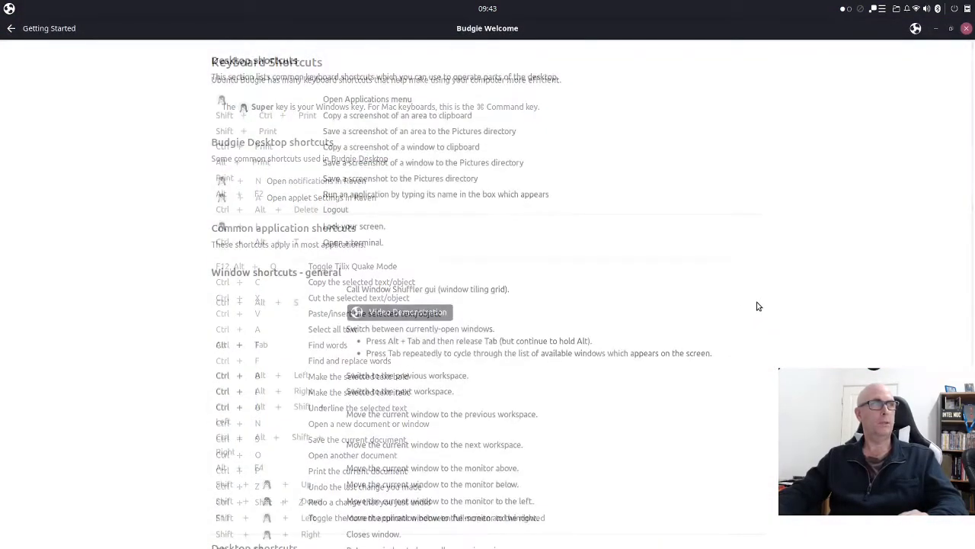
{"action": "scroll", "coordinate": [757, 305], "scroll_direction": "down", "scroll_amount": 10}
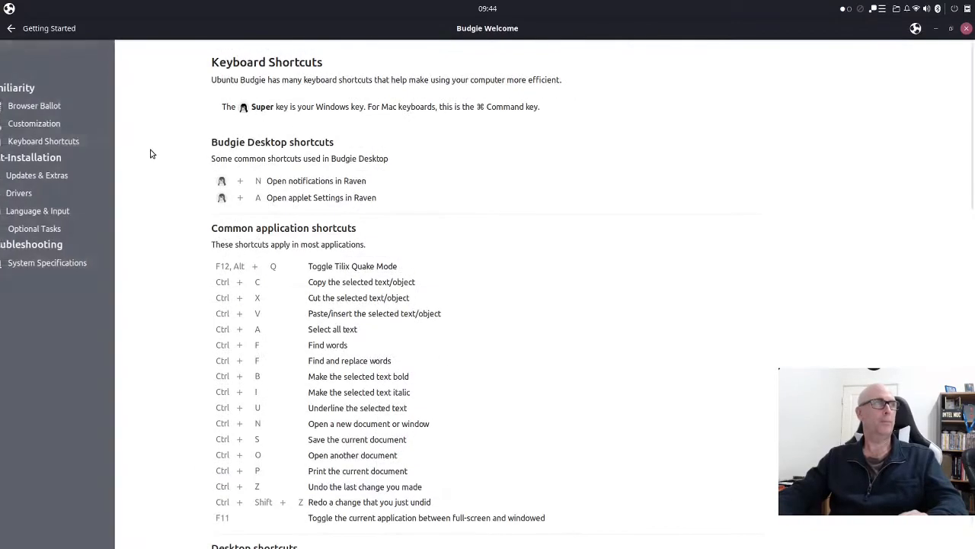
Open the Updates & Extras topic to view the Software Updater and Restricted Extras options
{"action": "left_click", "coordinate": [63, 176]}
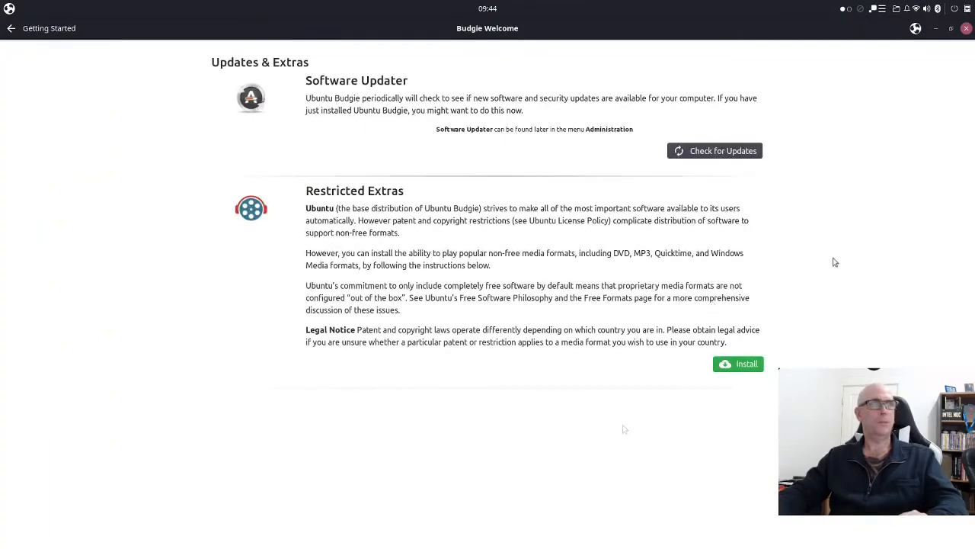
Check for updates, review the update details and install all the offered software updates, closing the updater when done
{"action": "left_click", "coordinate": [716, 151]}
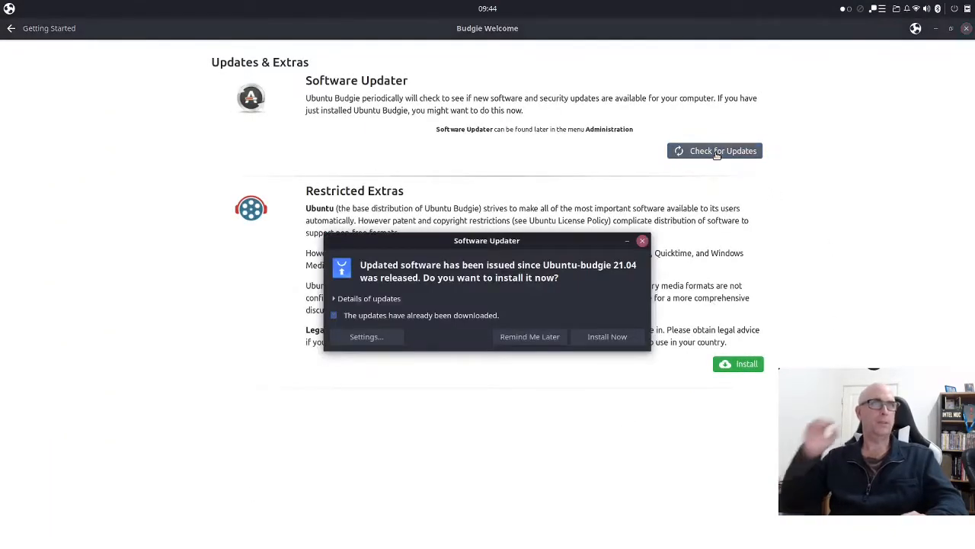
{"action": "left_click", "coordinate": [337, 298]}
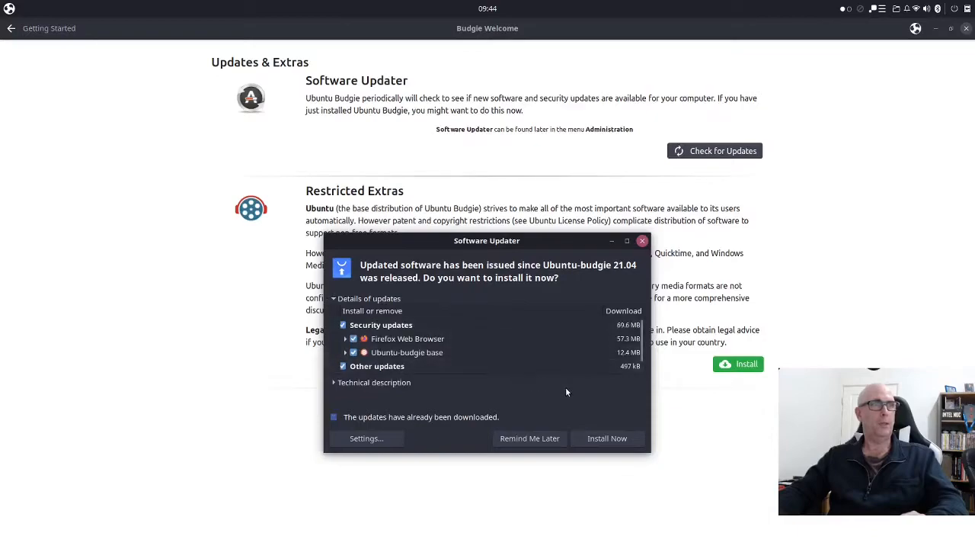
{"action": "left_click", "coordinate": [607, 438]}
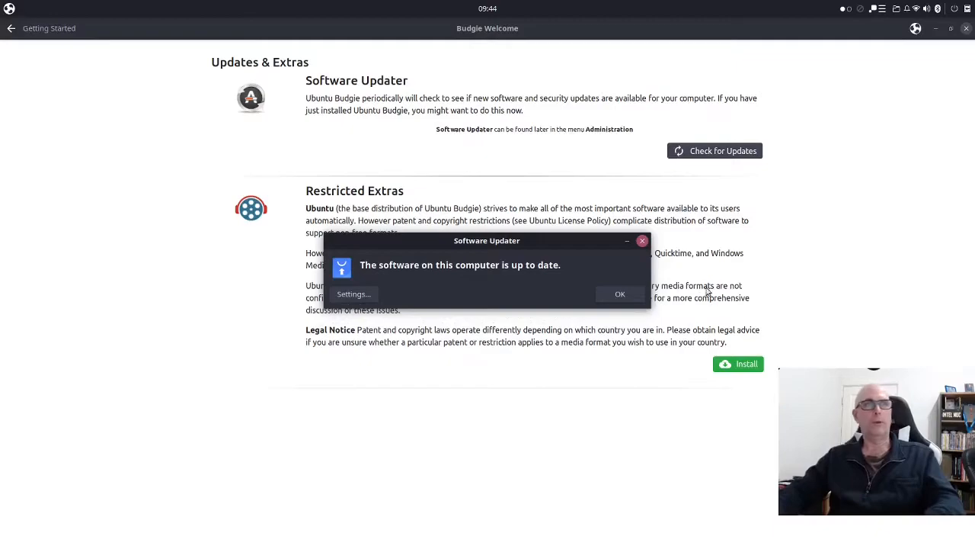
{"action": "left_click", "coordinate": [614, 293]}
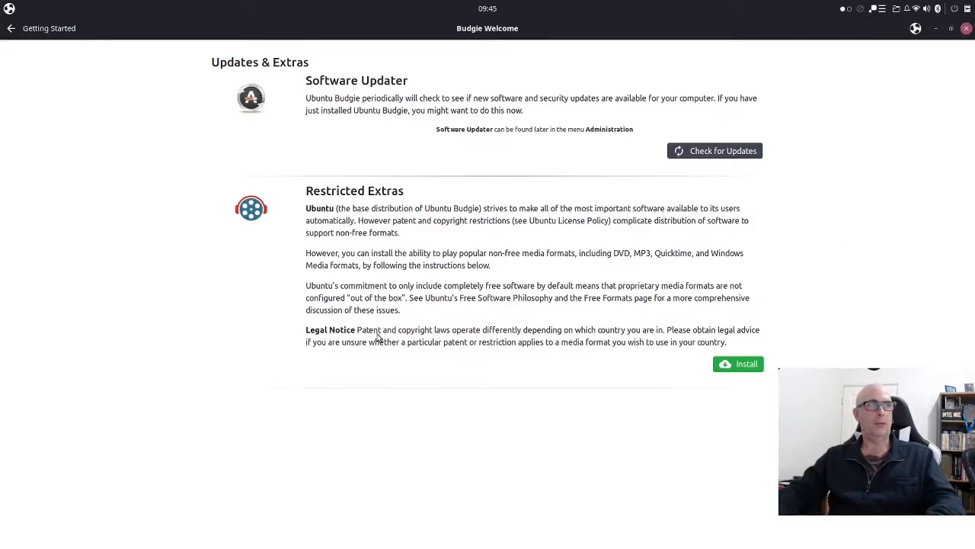
Install the Restricted Extras, dismissing the desktop notification, and check the notification list before hiding it
{"action": "left_click", "coordinate": [745, 365]}
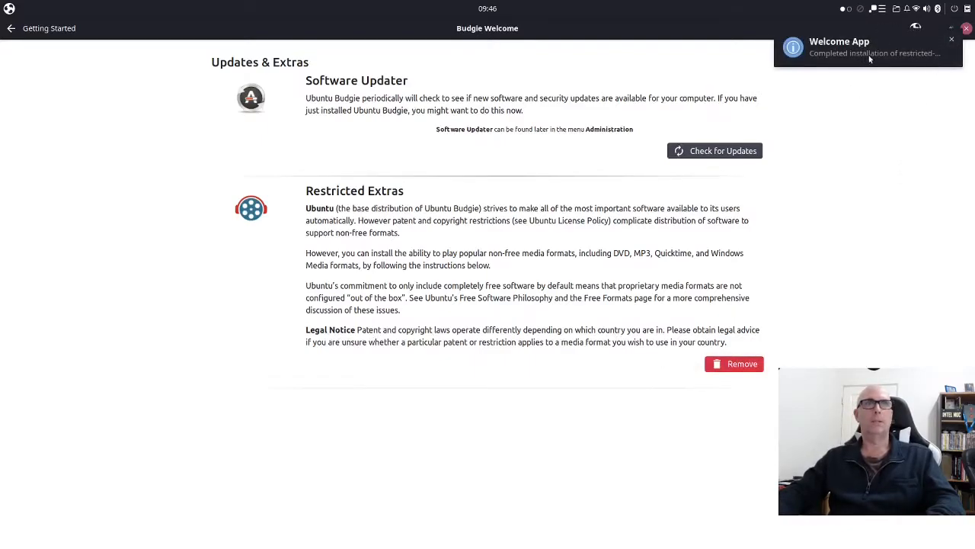
{"action": "left_click", "coordinate": [952, 38]}
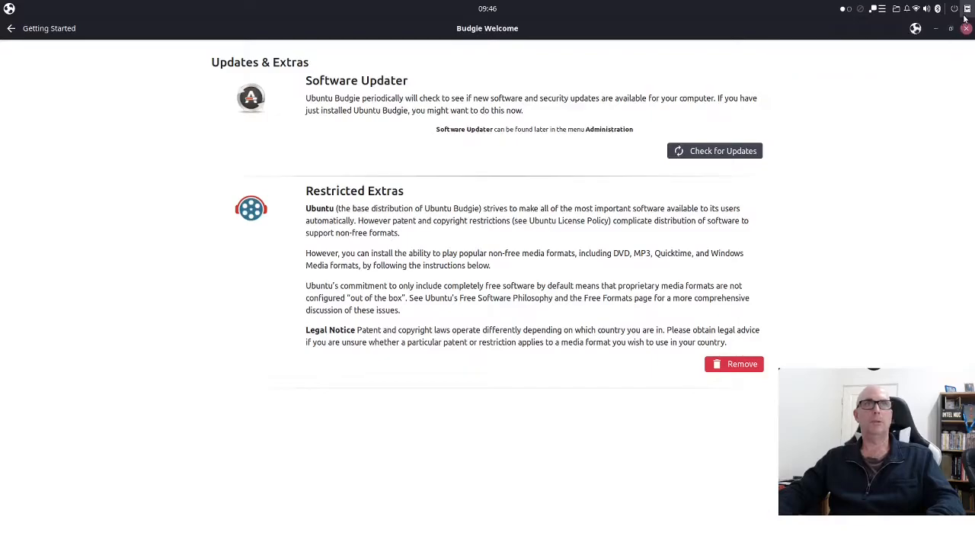
{"action": "left_click", "coordinate": [967, 8]}
{"action": "left_click", "coordinate": [934, 24]}
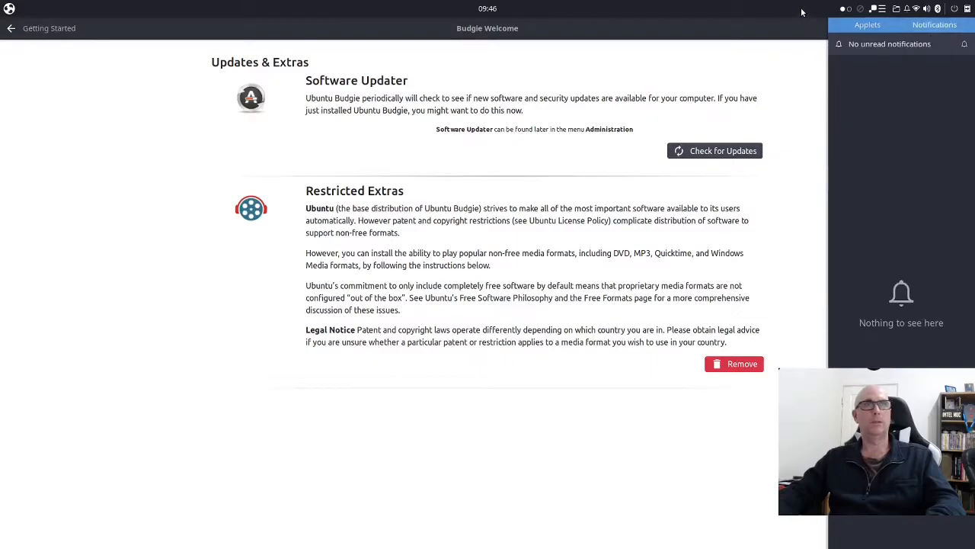
{"action": "left_click", "coordinate": [967, 9]}
Open the Drivers topic to check the graphics driver information, followed by the Language & Input topic to view its input options
{"action": "mouse_move", "coordinate": [176, 261]}
{"action": "left_click", "coordinate": [34, 193]}
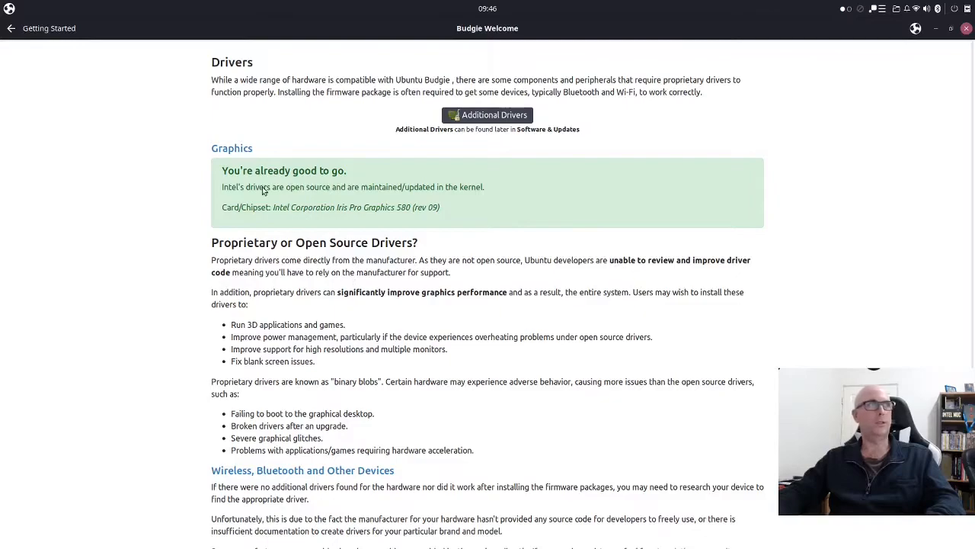
{"action": "left_click", "coordinate": [10, 29]}
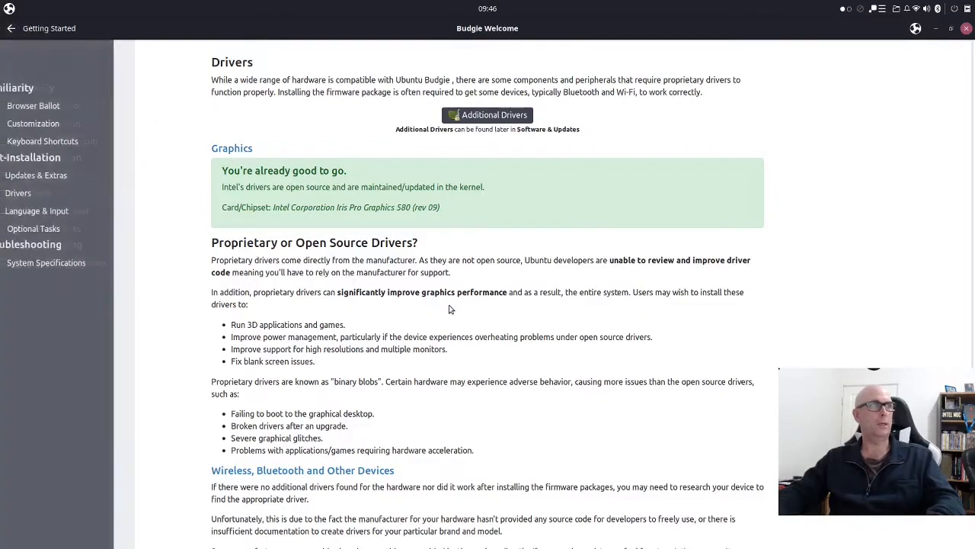
{"action": "left_click", "coordinate": [59, 211]}
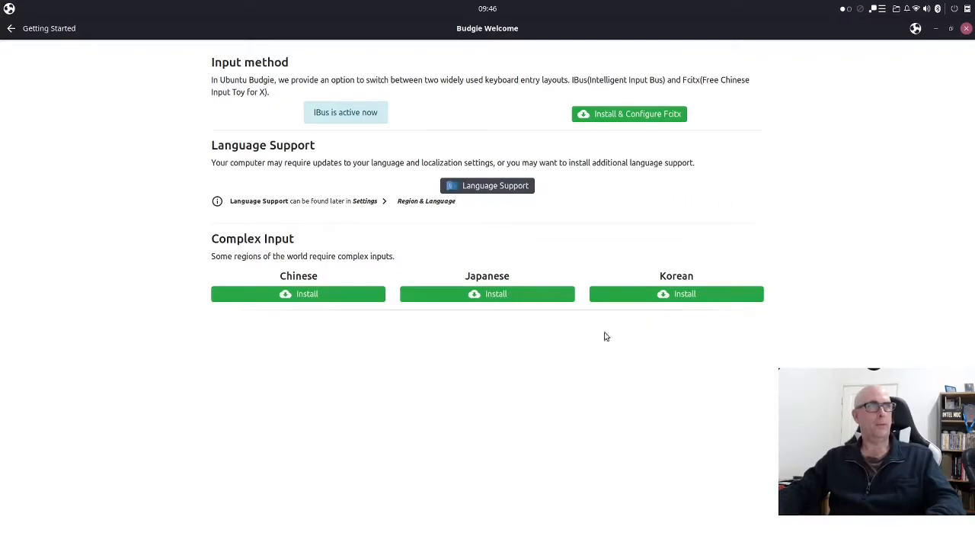
Open the Optional Tasks topic and read through its Backups, Firewall and Users sections
{"action": "mouse_move", "coordinate": [138, 102]}
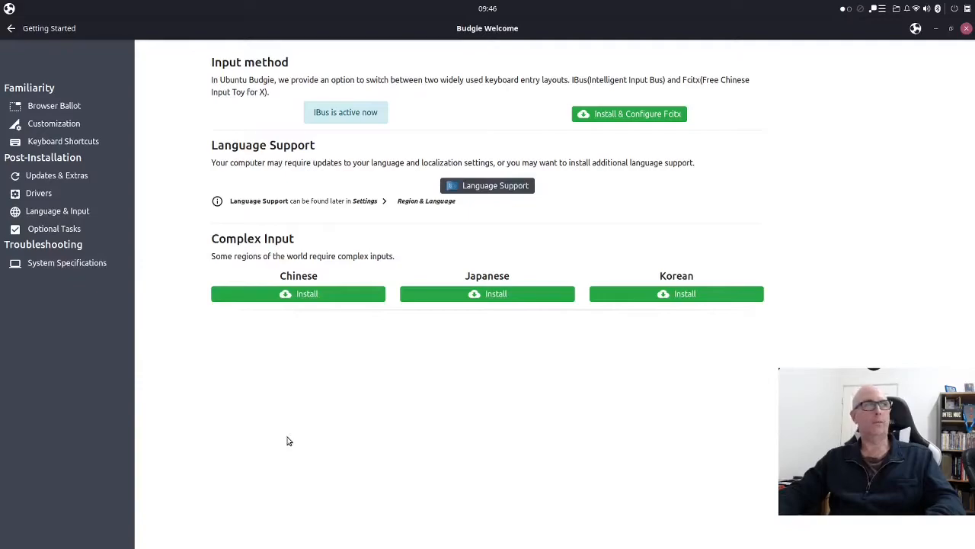
{"action": "left_click", "coordinate": [76, 230]}
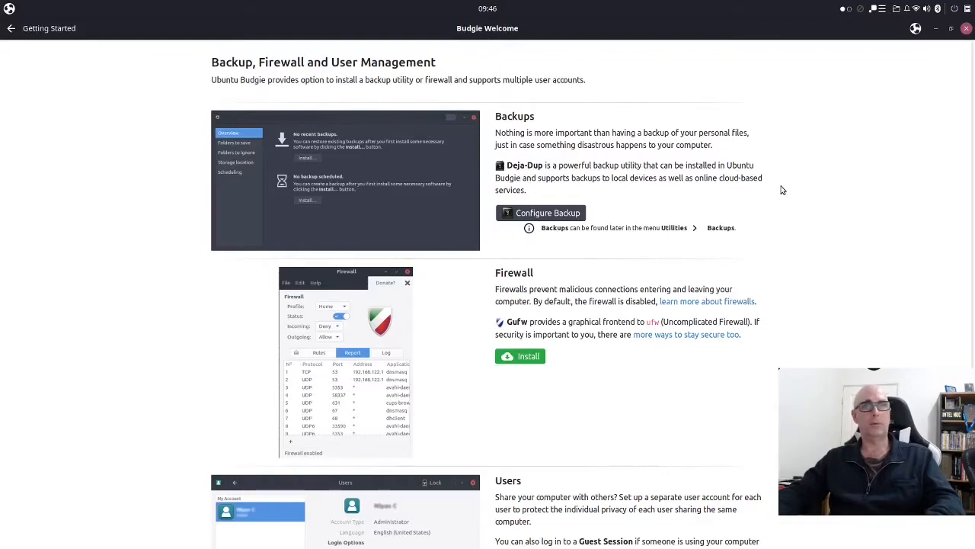
{"action": "scroll", "coordinate": [780, 190], "scroll_direction": "down", "scroll_amount": 2}
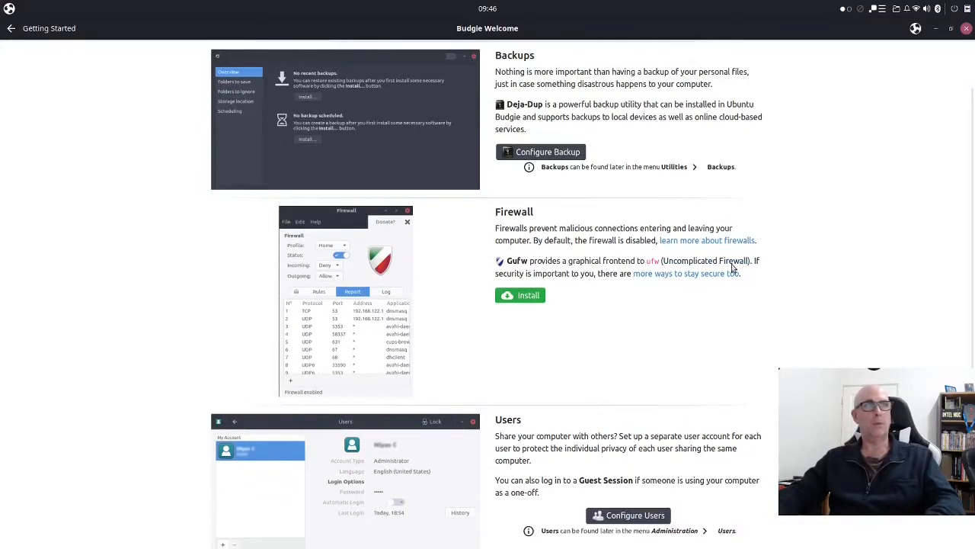
{"action": "scroll", "coordinate": [808, 241], "scroll_direction": "down", "scroll_amount": 3}
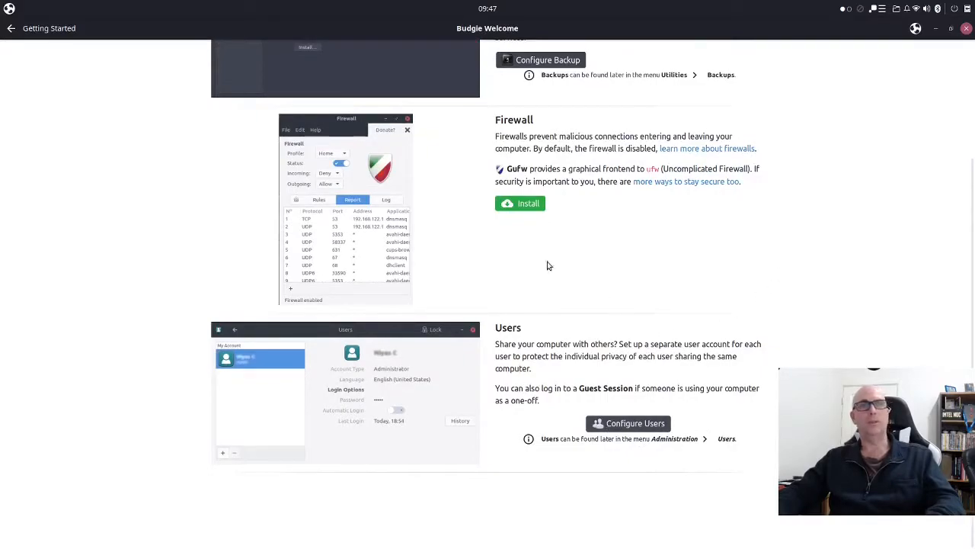
Open the System Specifications topic and review the computer's system, processor, component and storage details
{"action": "left_click", "coordinate": [12, 31]}
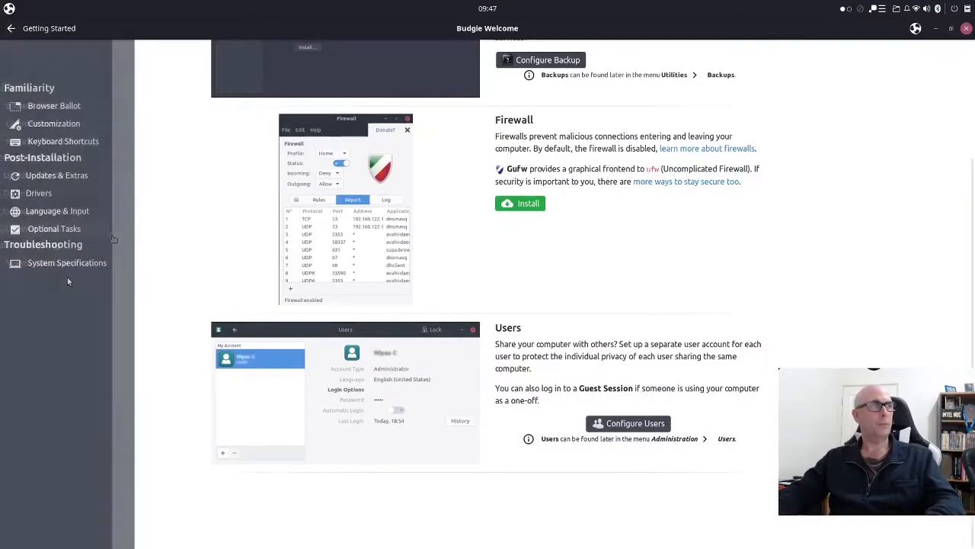
{"action": "left_click", "coordinate": [65, 263]}
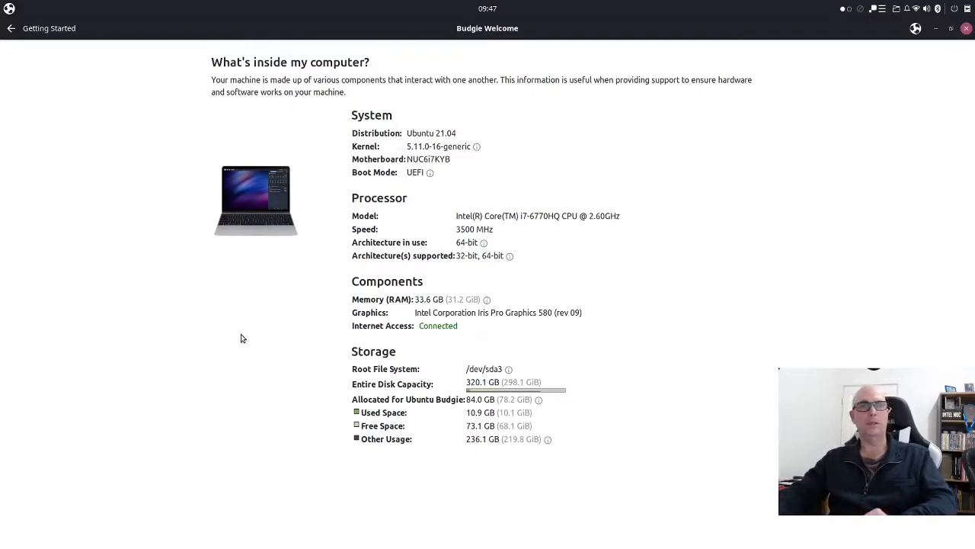
{"action": "left_click", "coordinate": [11, 29]}
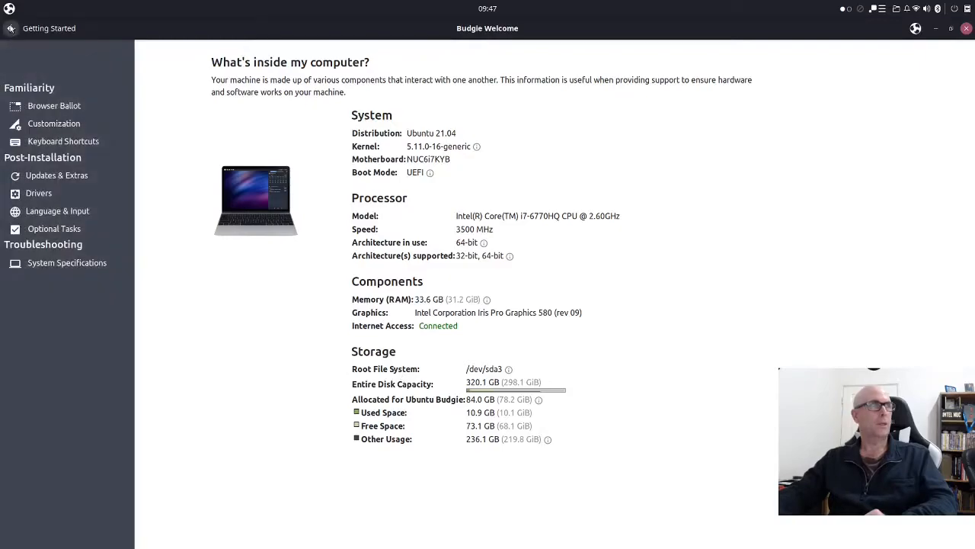
Leave Getting Started and open Budgie Themes & Layouts to look at its appearance and desktop layout options
{"action": "left_click", "coordinate": [10, 28]}
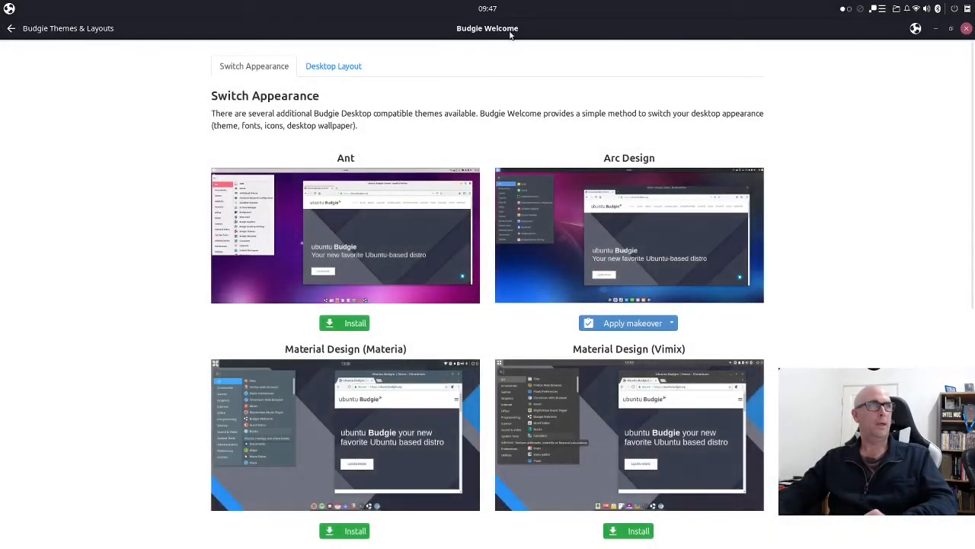
{"action": "left_click_drag", "start_coordinate": [574, 33], "coordinate": [592, 122]}
{"action": "double_click", "coordinate": [600, 118]}
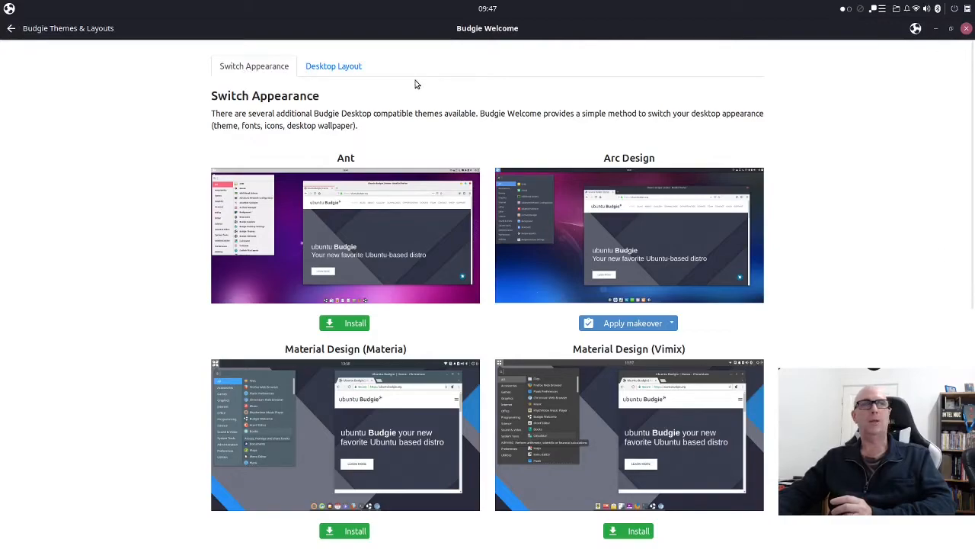
{"action": "left_click", "coordinate": [328, 67]}
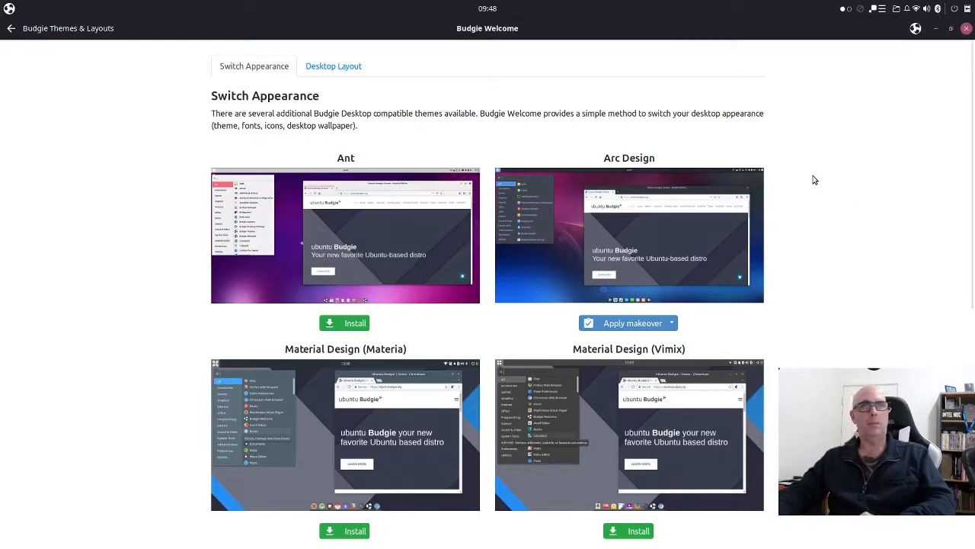
Preview the Ant and Arc Design desktop themes at full size
{"action": "scroll", "coordinate": [814, 180], "scroll_direction": "down", "scroll_amount": 3}
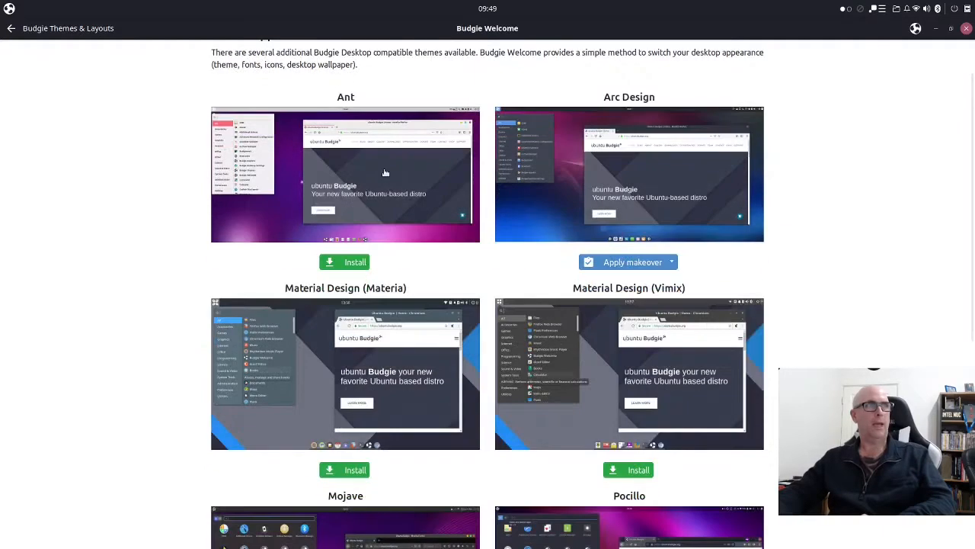
{"action": "left_click", "coordinate": [385, 173]}
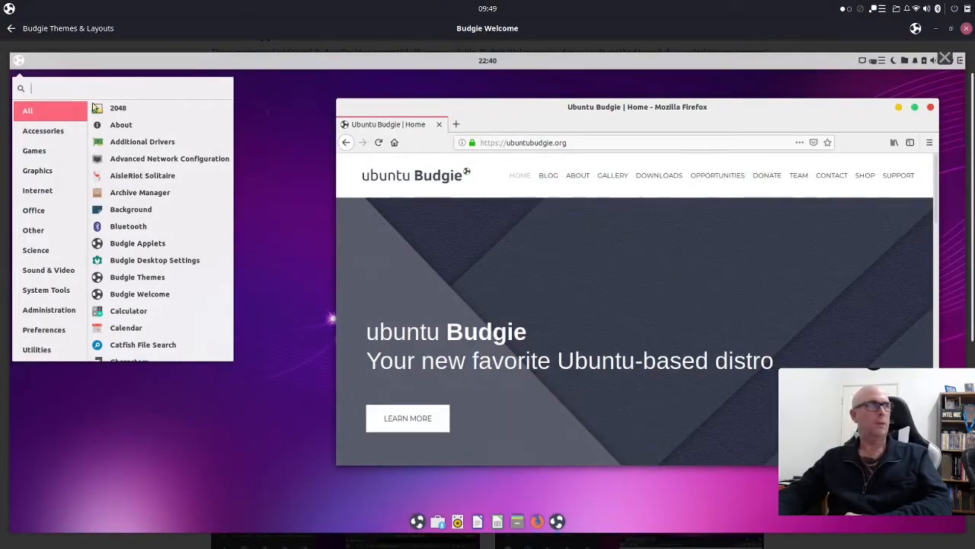
{"action": "left_click", "coordinate": [944, 59]}
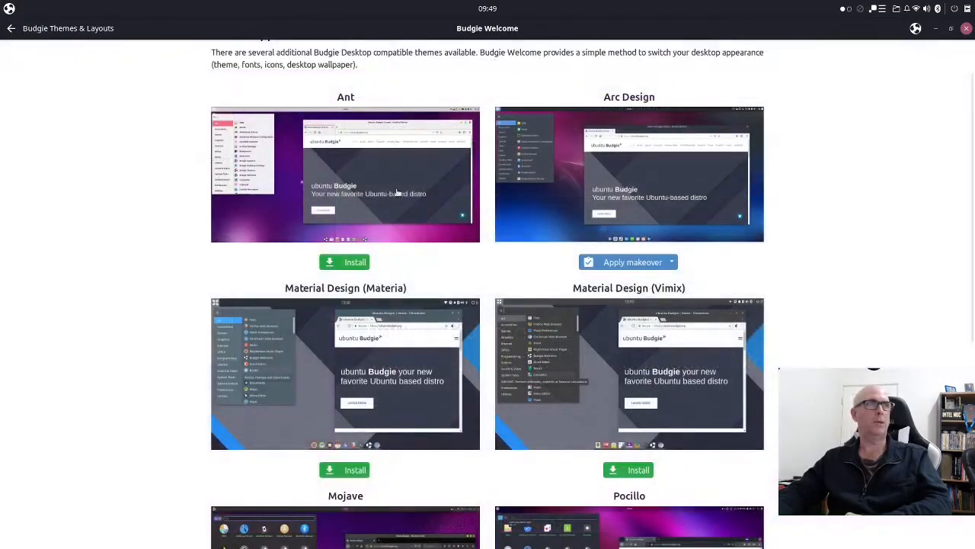
{"action": "left_click", "coordinate": [632, 166]}
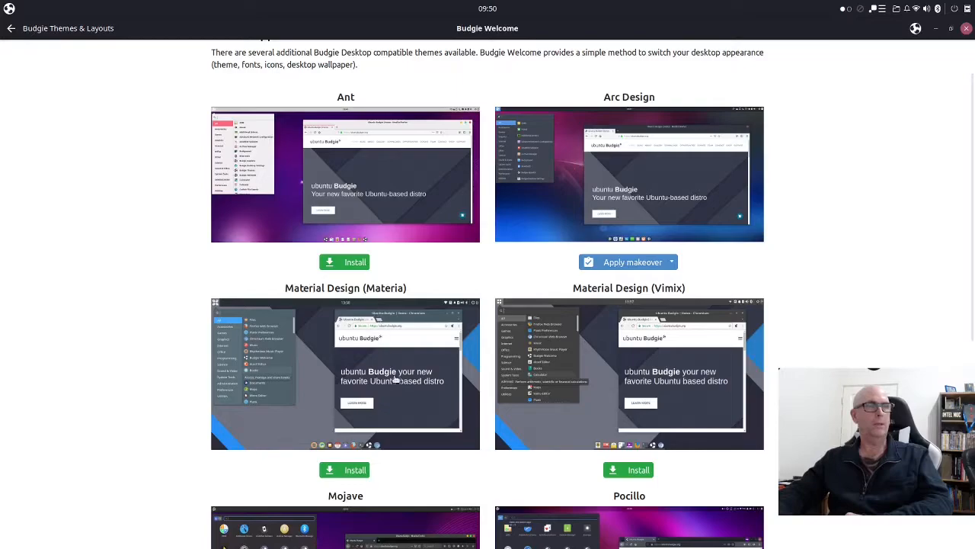
Preview the Material Design themes Materia and Vimix at full size, closing each preview
{"action": "left_click", "coordinate": [422, 348]}
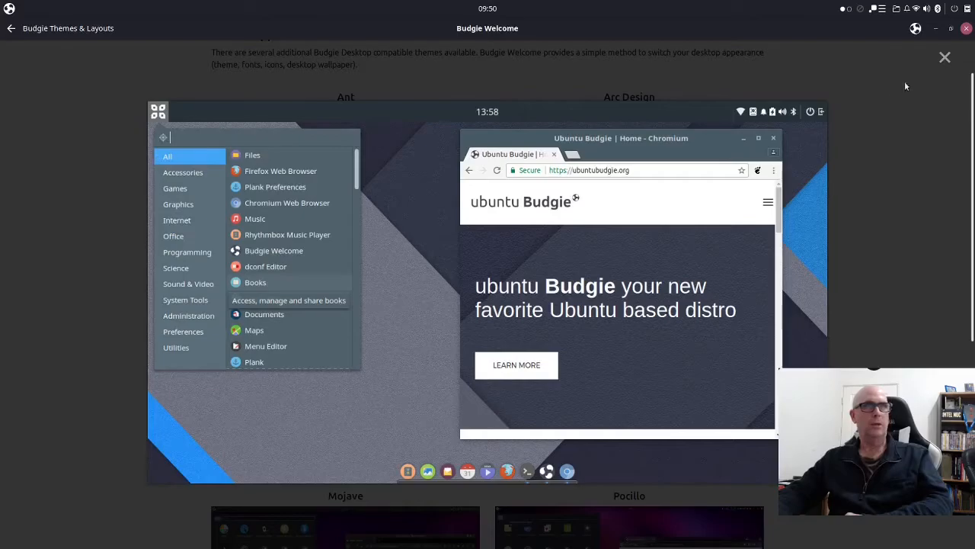
{"action": "left_click", "coordinate": [945, 57]}
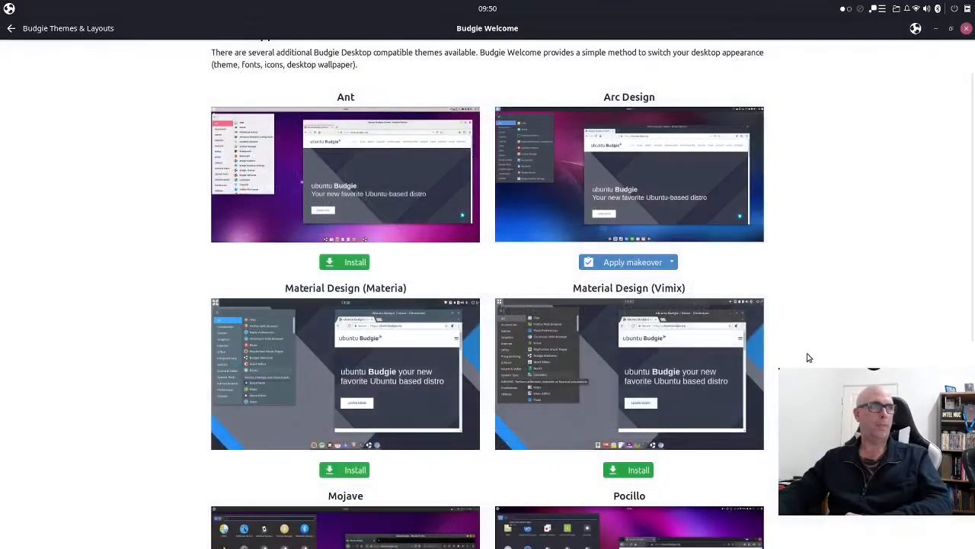
{"action": "left_click", "coordinate": [662, 355]}
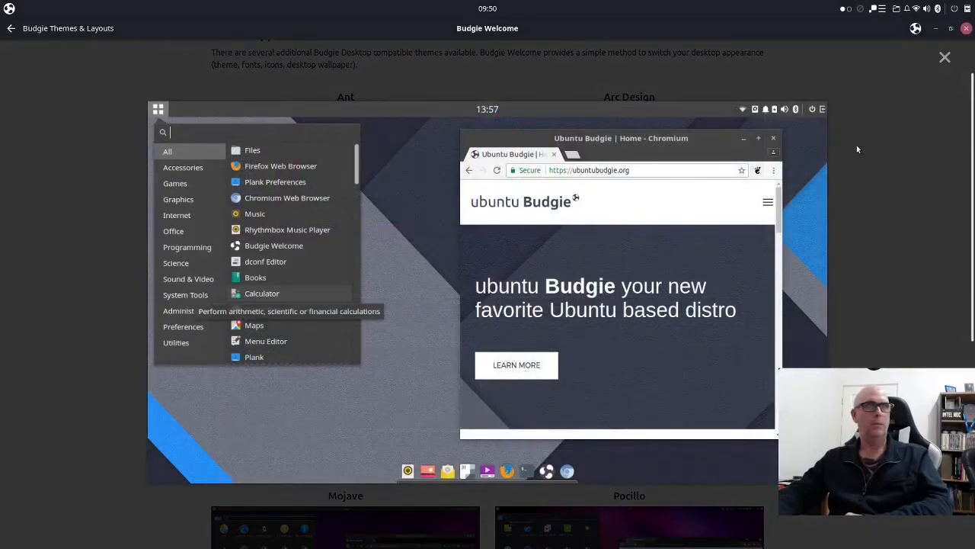
{"action": "left_click", "coordinate": [945, 58]}
Preview the Mojave and Pocillo themes further down the page at full size, closing each preview
{"action": "scroll", "coordinate": [843, 328], "scroll_direction": "down", "scroll_amount": 3}
{"action": "scroll", "coordinate": [844, 327], "scroll_direction": "down", "scroll_amount": 3}
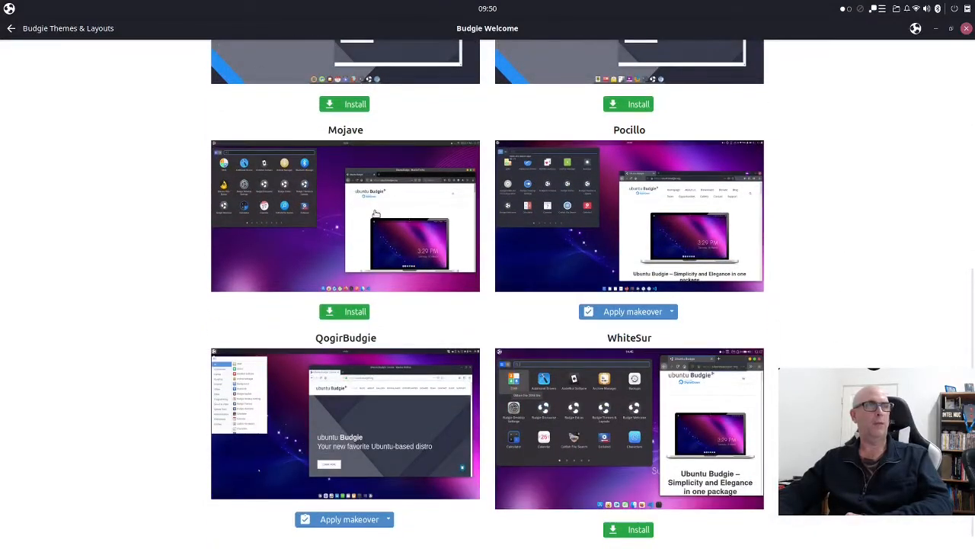
{"action": "left_click", "coordinate": [323, 186]}
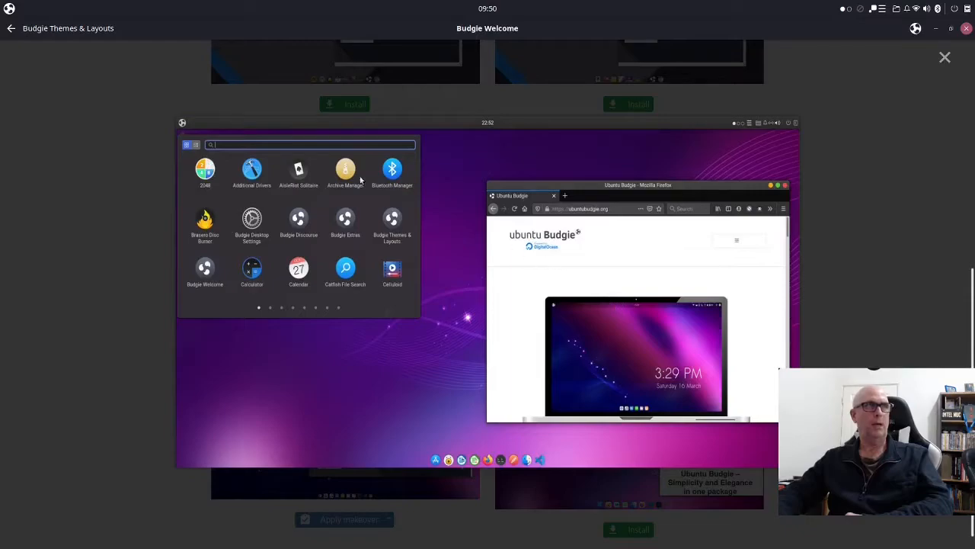
{"action": "left_click", "coordinate": [947, 58]}
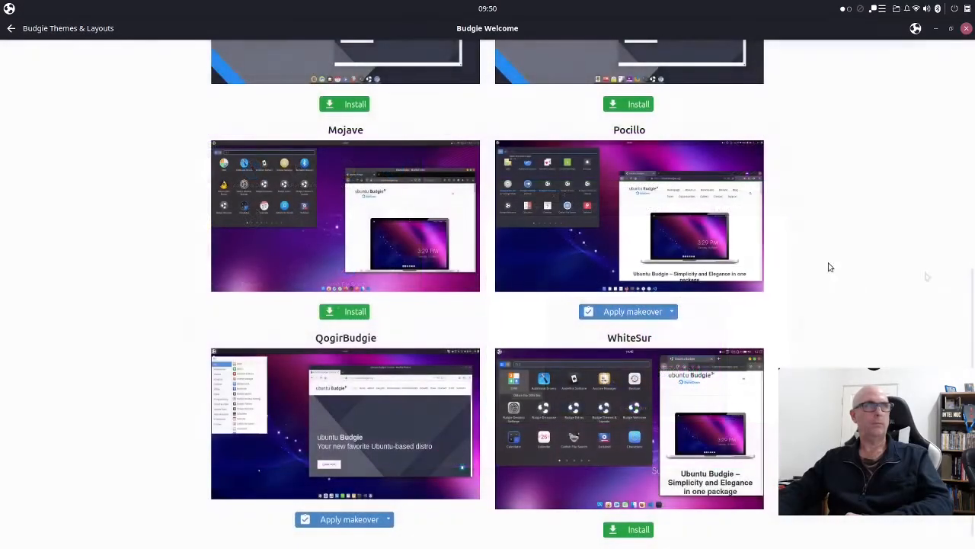
{"action": "left_click", "coordinate": [671, 201]}
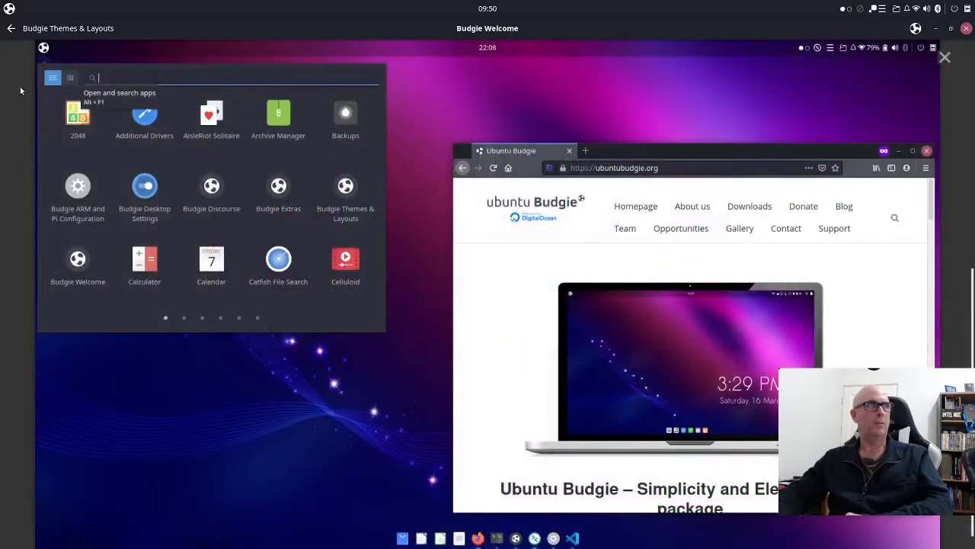
{"action": "left_click", "coordinate": [945, 59]}
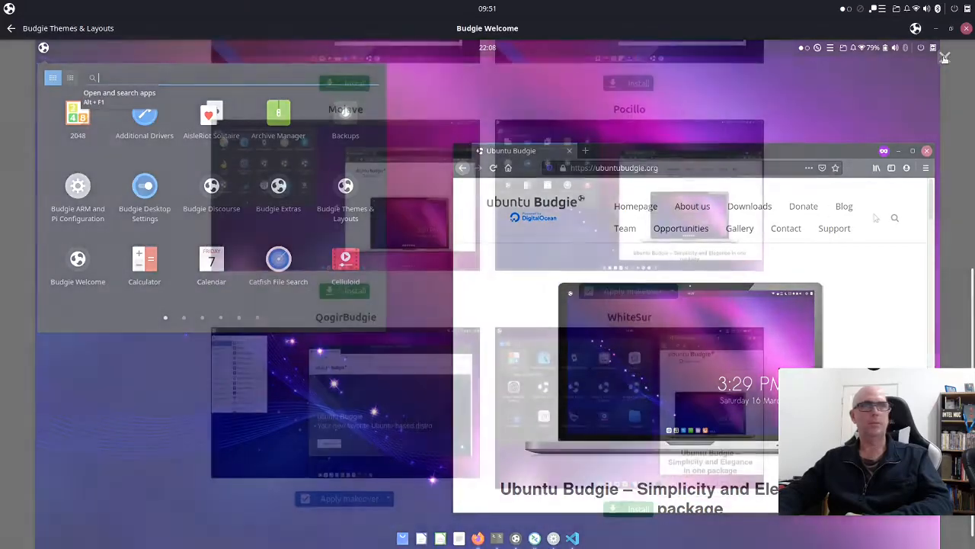
Preview the QogirBudgie theme at full size, followed by the WhiteSur theme
{"action": "left_click", "coordinate": [389, 375]}
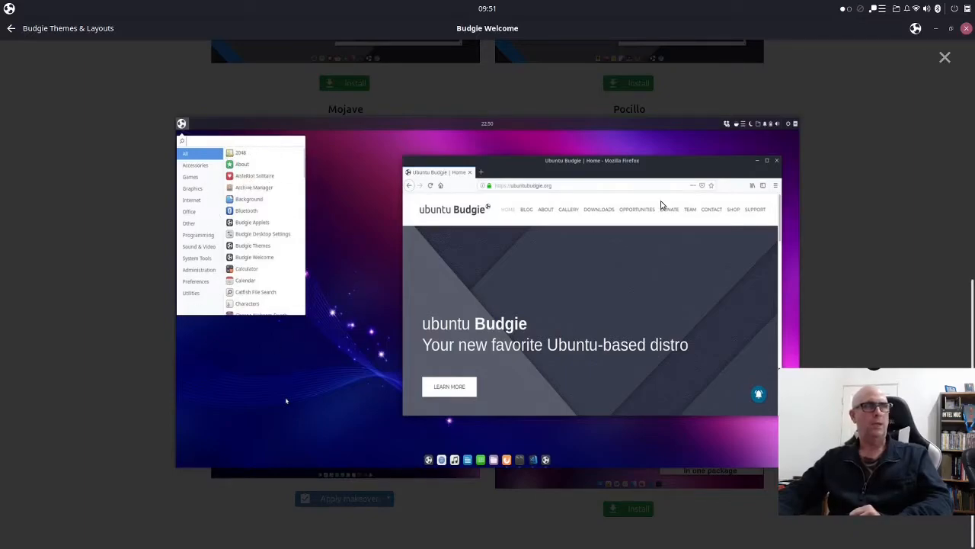
{"action": "left_click", "coordinate": [945, 56]}
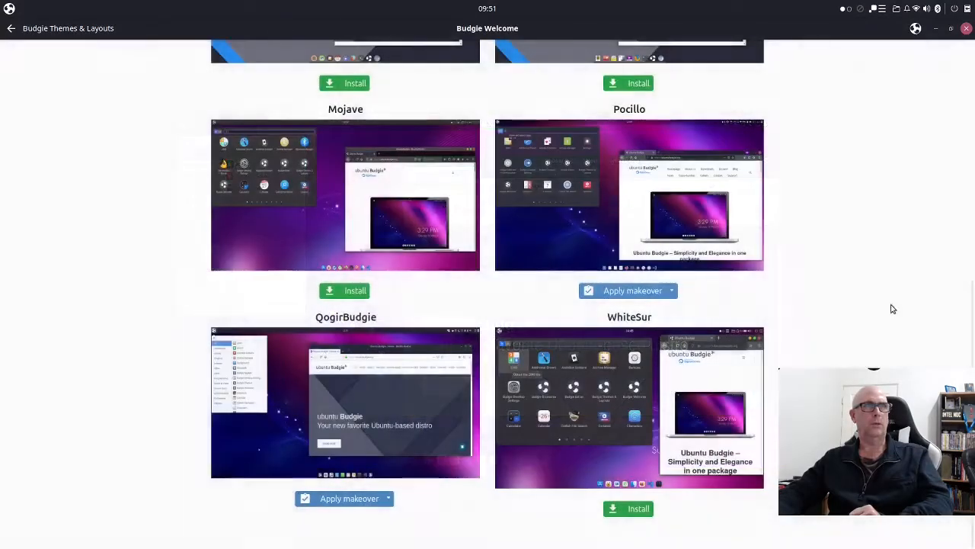
{"action": "left_click", "coordinate": [606, 396]}
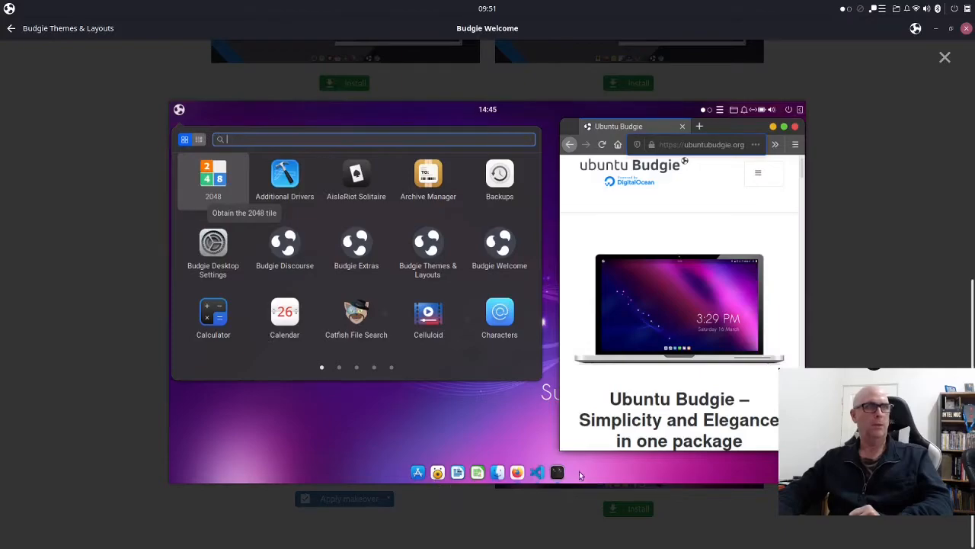
Close the WhiteSur preview and show the available desktop layouts
{"action": "left_click", "coordinate": [946, 58]}
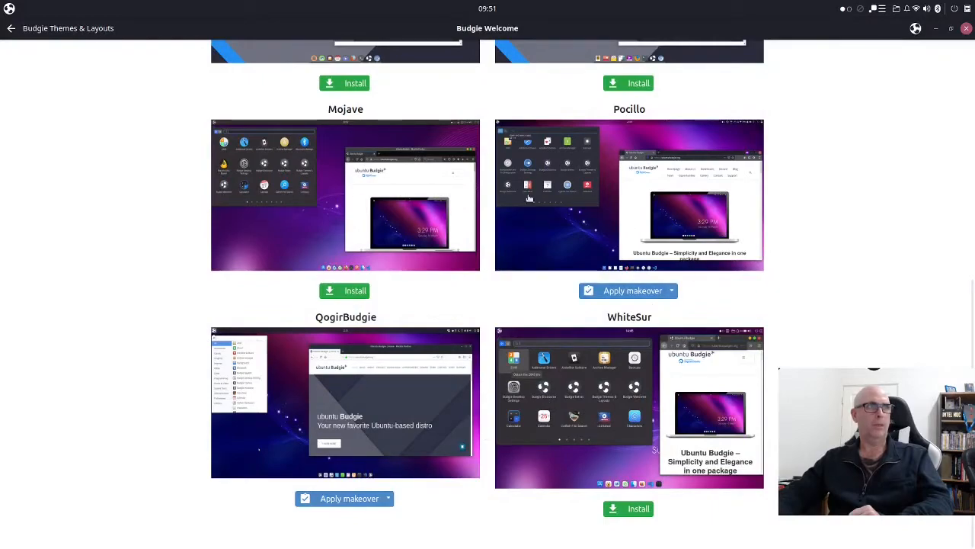
{"action": "scroll", "coordinate": [835, 166], "scroll_direction": "up", "scroll_amount": 15}
{"action": "left_click", "coordinate": [338, 71]}
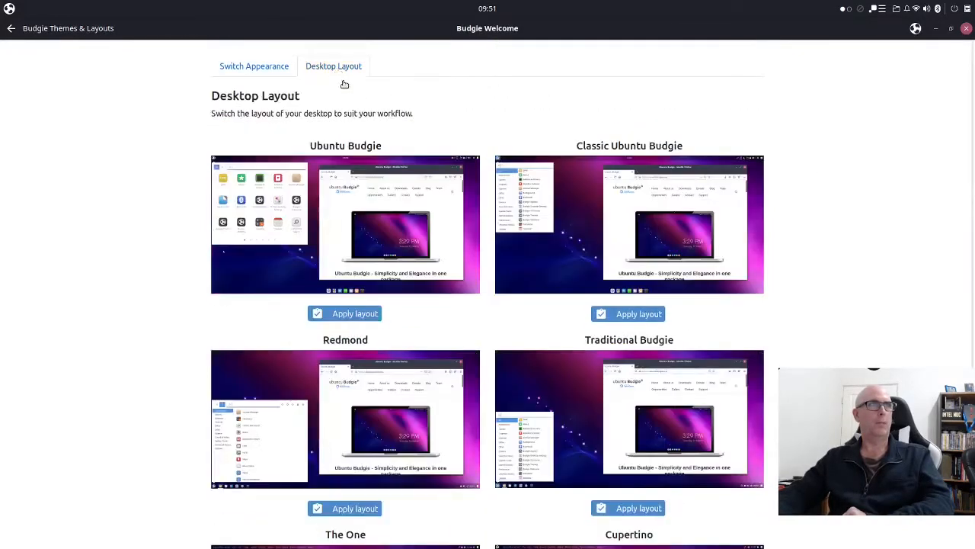
Preview the Ubuntu Budgie and Classic Ubuntu Budgie desktop layouts at full size, closing each preview
{"action": "left_click", "coordinate": [336, 207]}
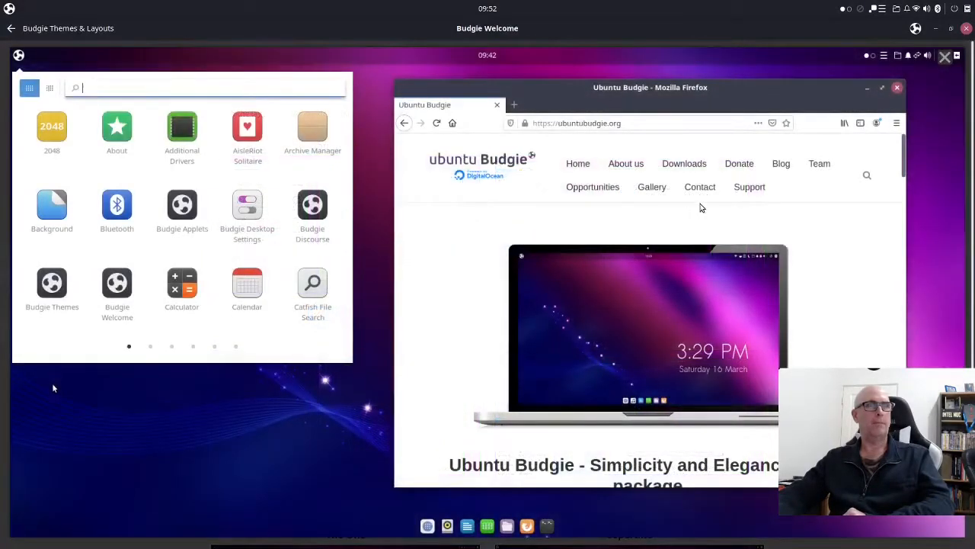
{"action": "left_click", "coordinate": [53, 388]}
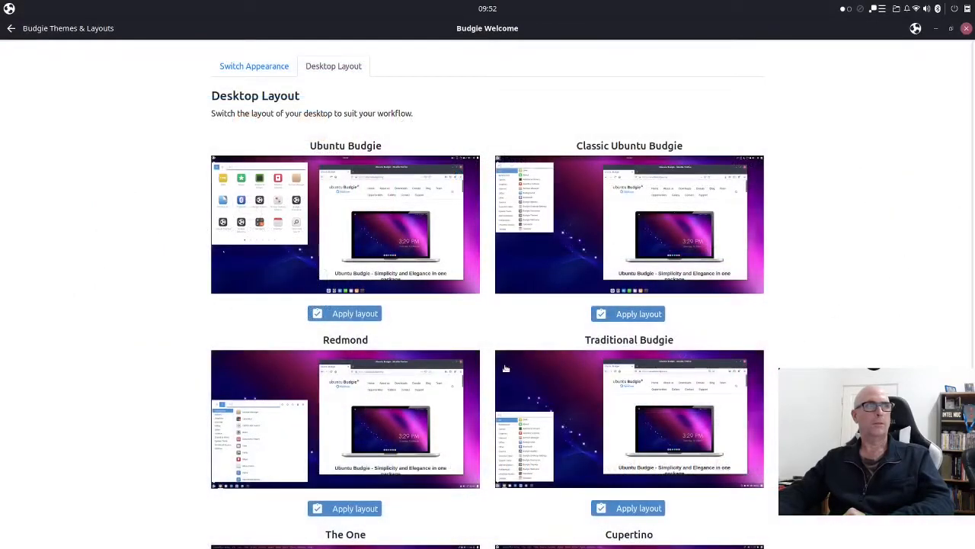
{"action": "left_click", "coordinate": [648, 221]}
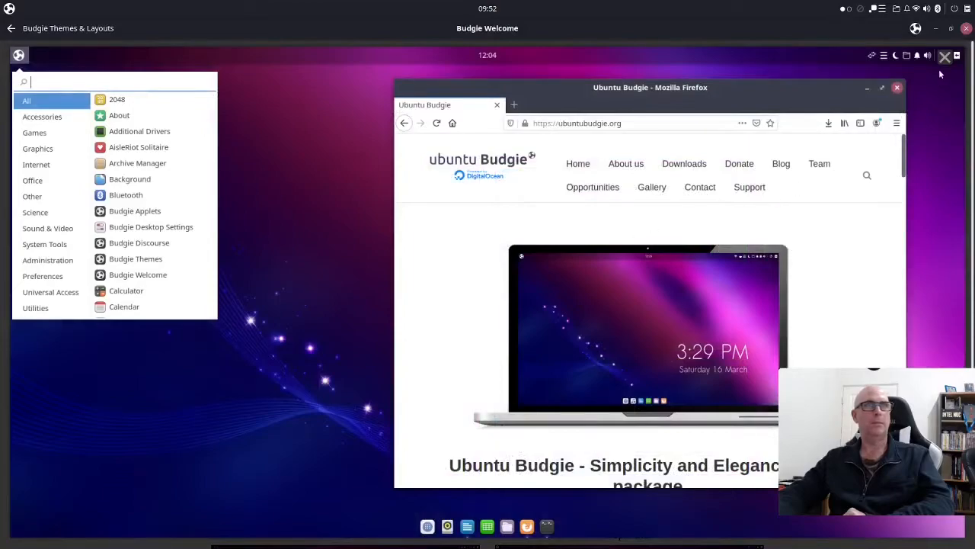
{"action": "left_click", "coordinate": [945, 59]}
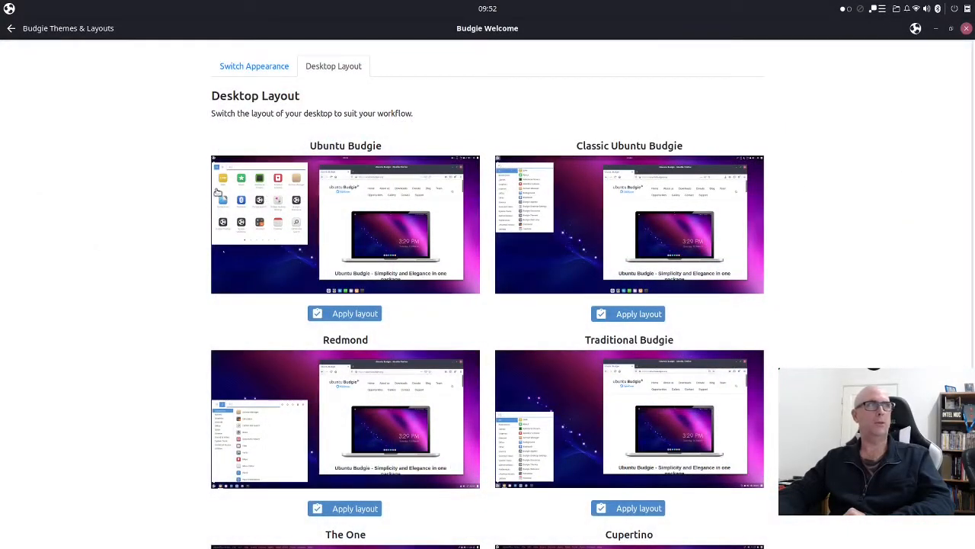
Preview the Redmond and Traditional Budgie desktop layouts at full size, closing each preview
{"action": "scroll", "coordinate": [777, 246], "scroll_direction": "down", "scroll_amount": 3}
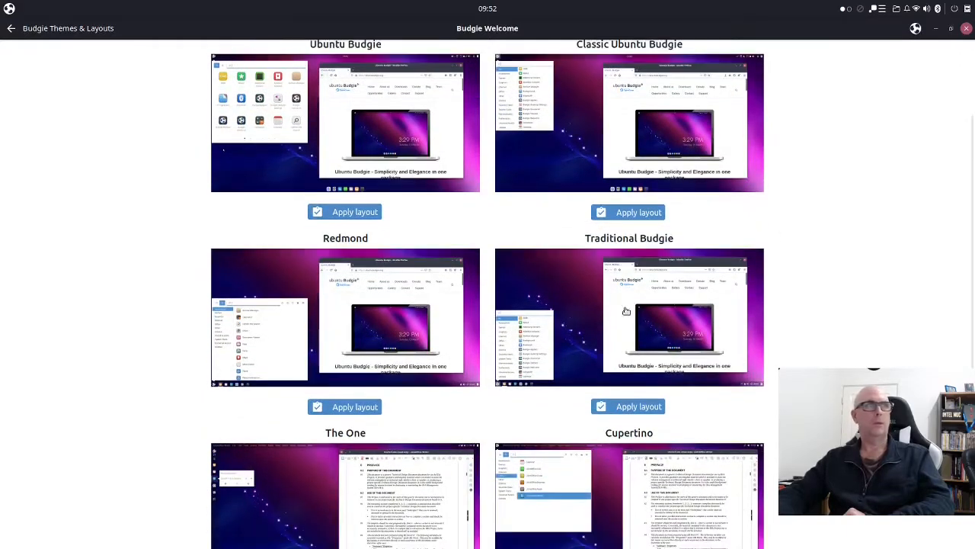
{"action": "left_click", "coordinate": [388, 310]}
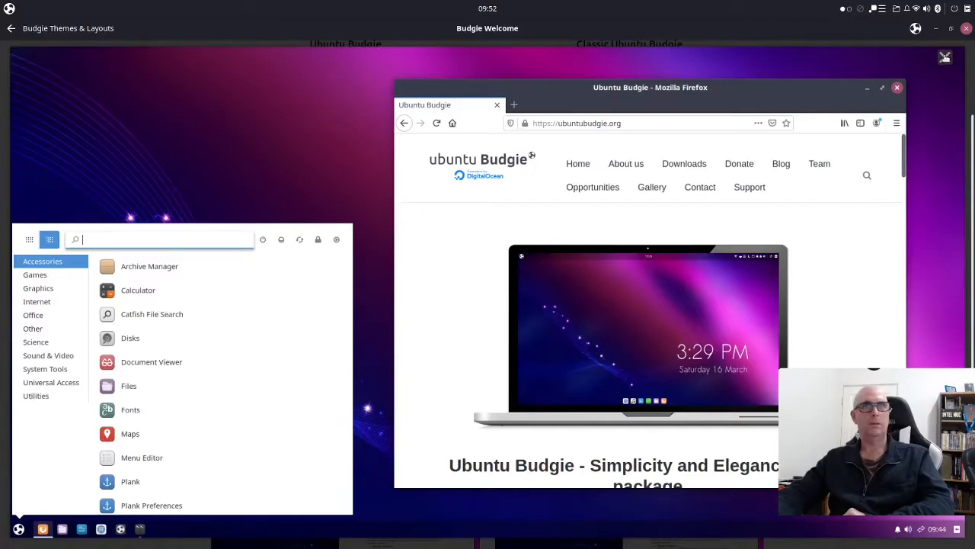
{"action": "left_click", "coordinate": [945, 57]}
{"action": "left_click", "coordinate": [621, 327]}
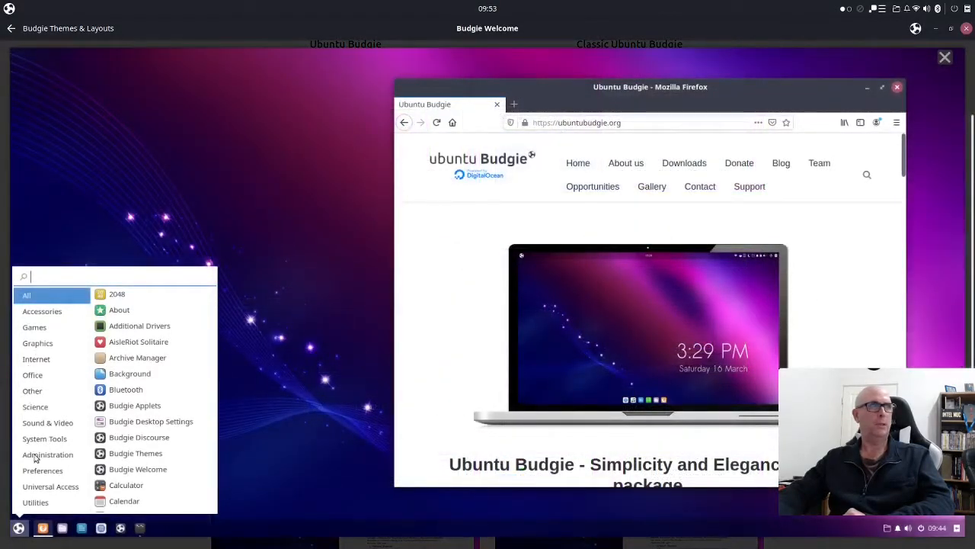
{"action": "left_click", "coordinate": [945, 59]}
Preview The One and Cupertino desktop layouts at full size, revisit The One, and close each preview
{"action": "scroll", "coordinate": [875, 313], "scroll_direction": "down", "scroll_amount": 3}
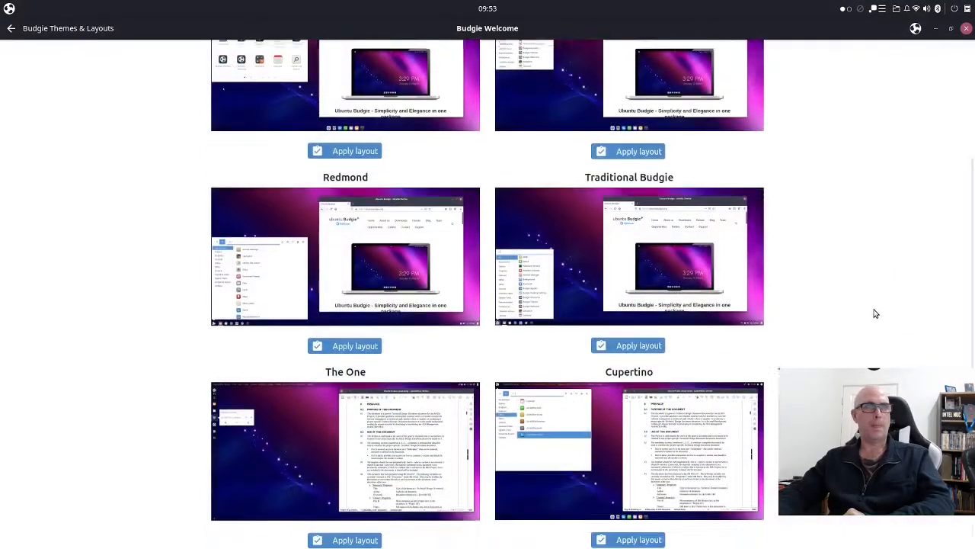
{"action": "left_click", "coordinate": [355, 394]}
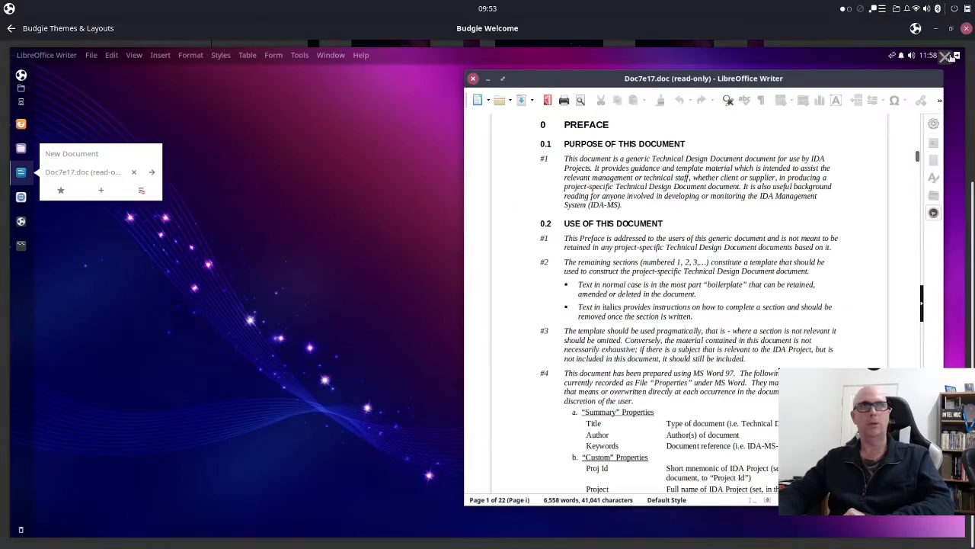
{"action": "left_click", "coordinate": [297, 54]}
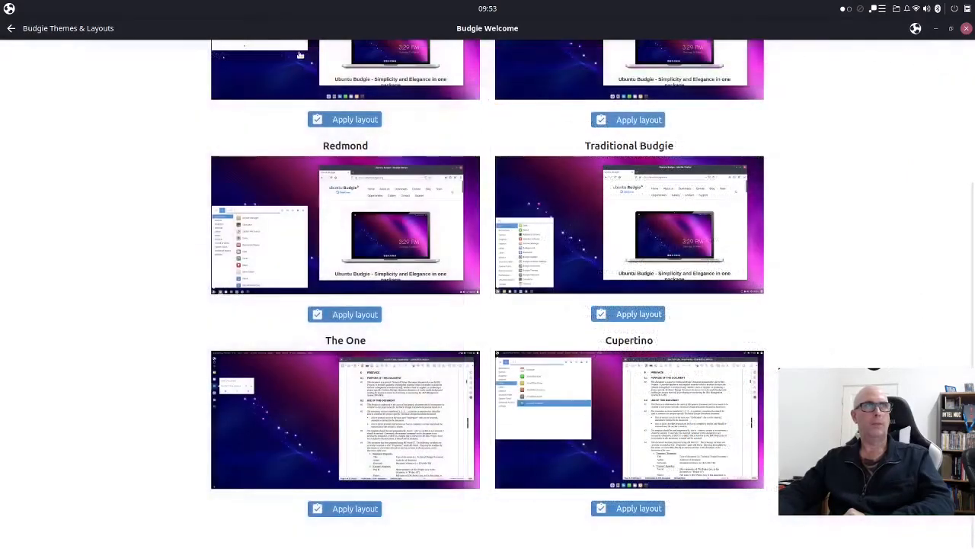
{"action": "left_click", "coordinate": [652, 406]}
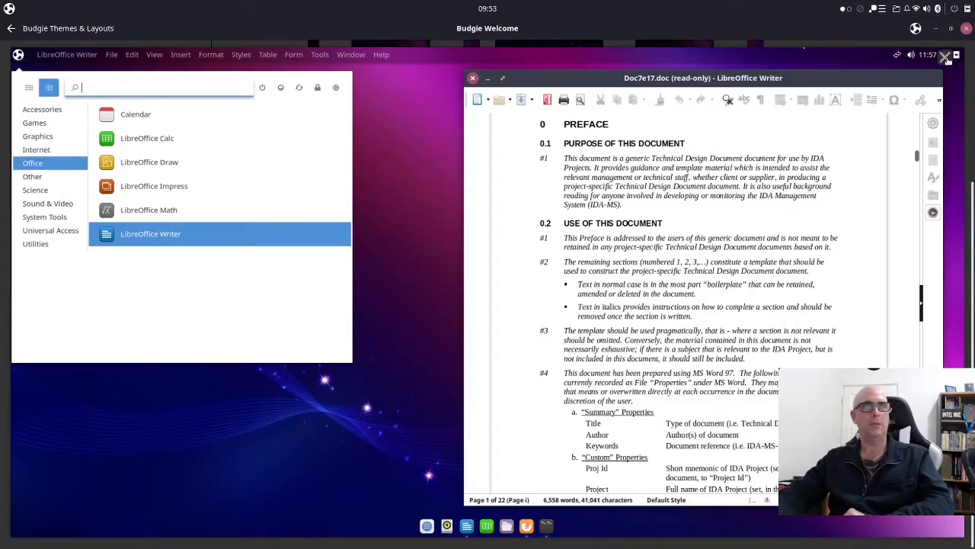
{"action": "left_click", "coordinate": [945, 57]}
{"action": "left_click", "coordinate": [546, 402]}
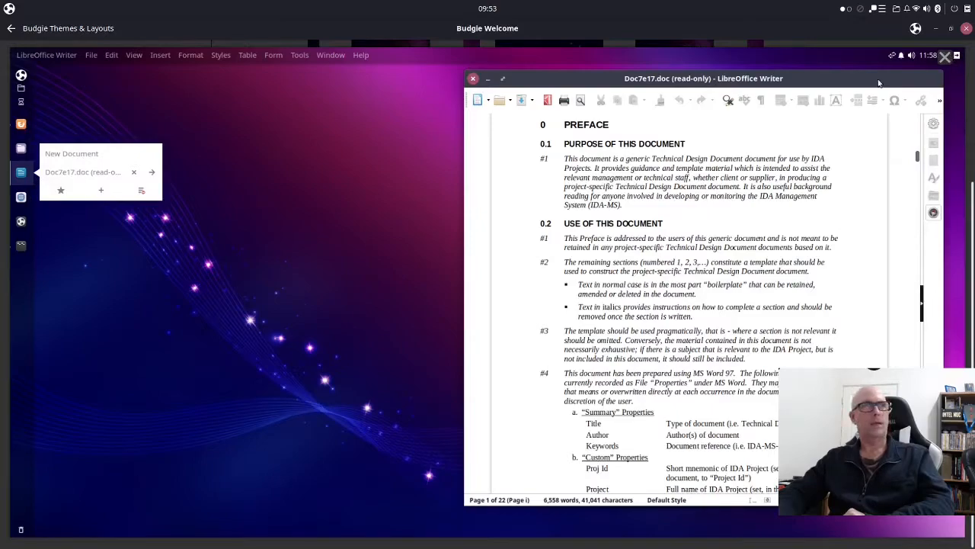
{"action": "left_click", "coordinate": [946, 57]}
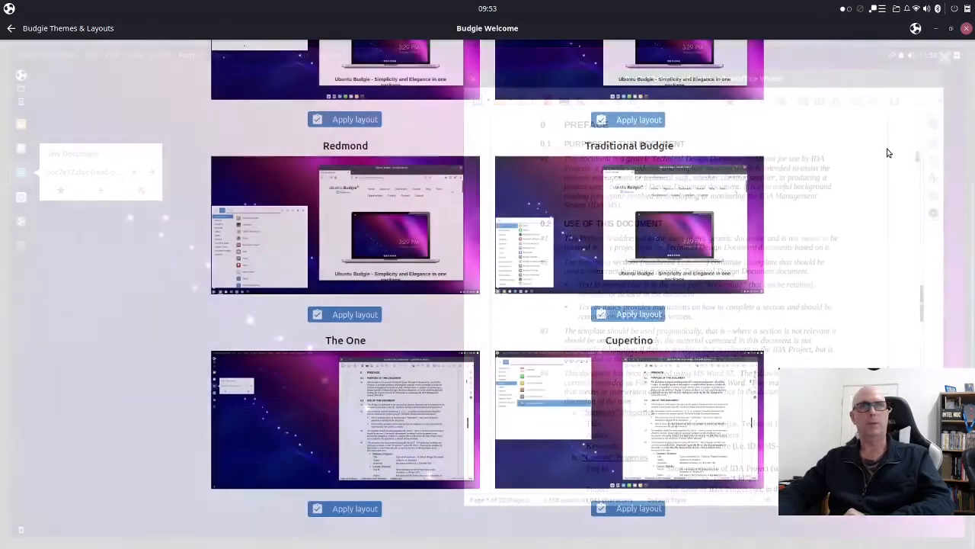
Briefly revisit the Themes & Layouts and Getting Started sections, returning to the main menu after each
{"action": "scroll", "coordinate": [831, 305], "scroll_direction": "up", "scroll_amount": 3}
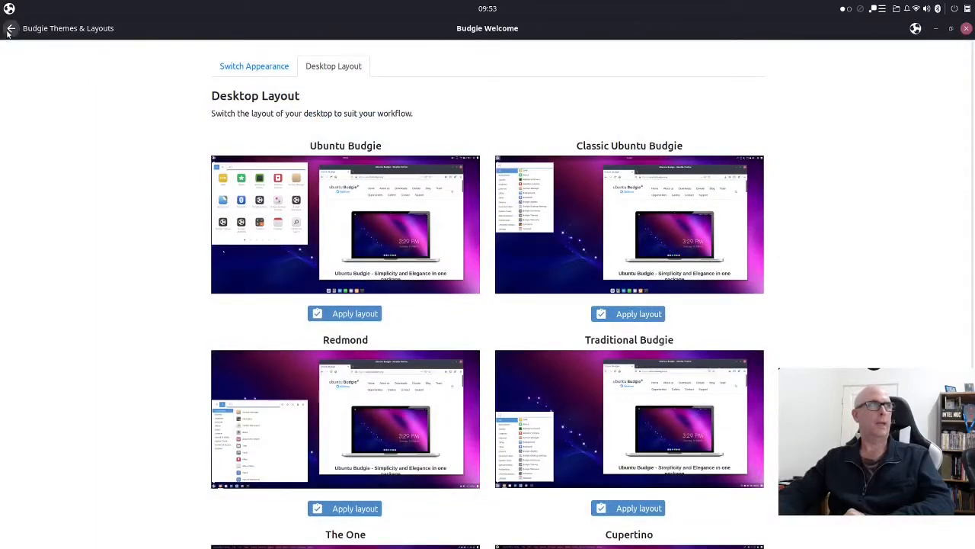
{"action": "left_click", "coordinate": [10, 29]}
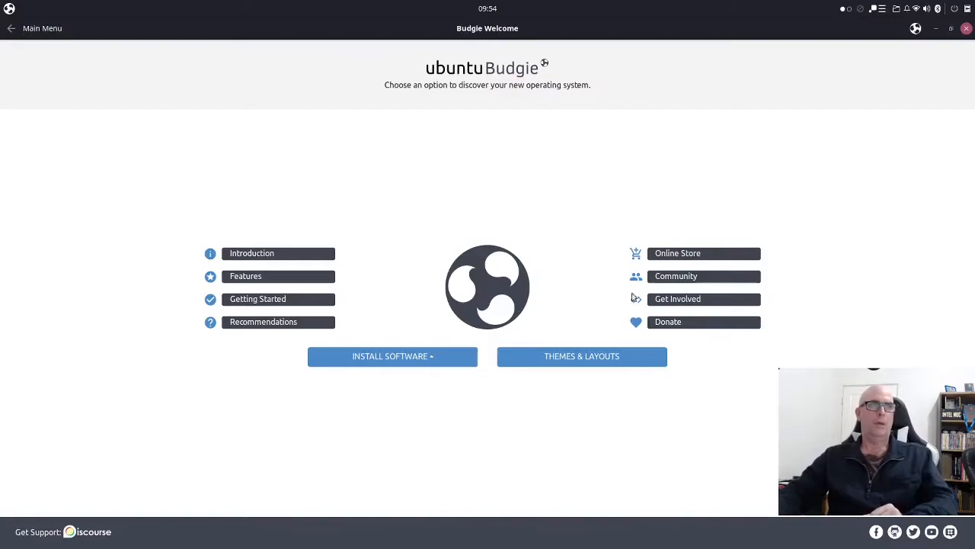
{"action": "left_click", "coordinate": [599, 358]}
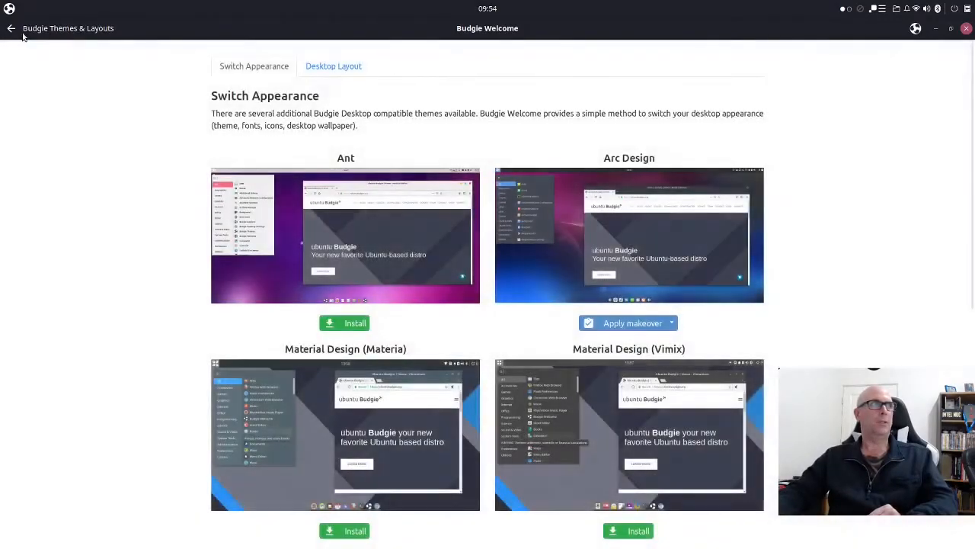
{"action": "left_click", "coordinate": [10, 29]}
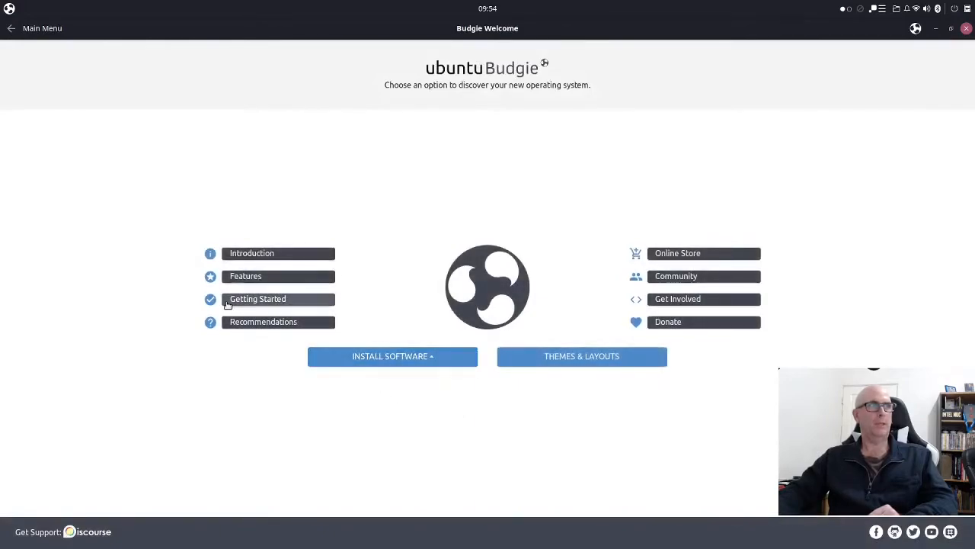
{"action": "left_click", "coordinate": [283, 299]}
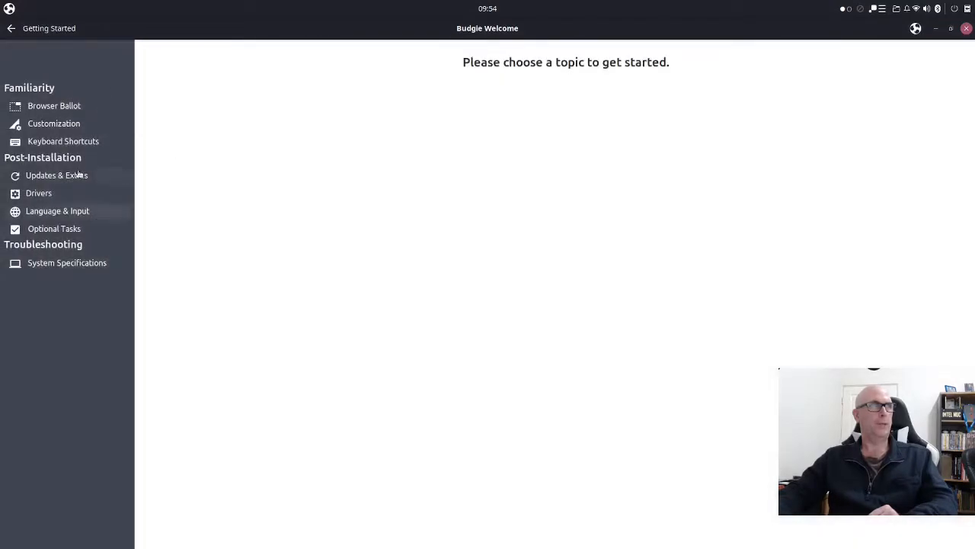
{"action": "left_click", "coordinate": [10, 28]}
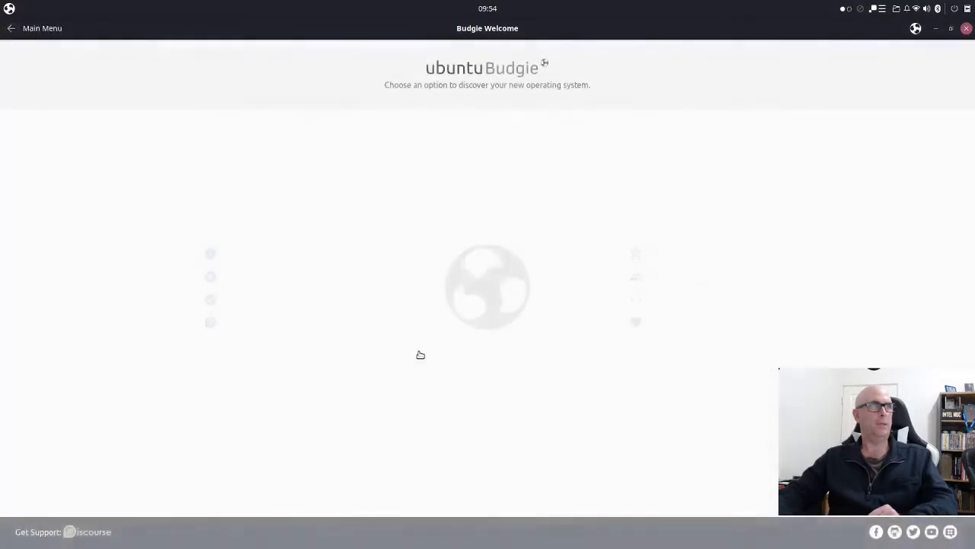
Open the Recommendations section and skim all its entries, from the backports repository to Snap Applications
{"action": "left_click", "coordinate": [269, 322]}
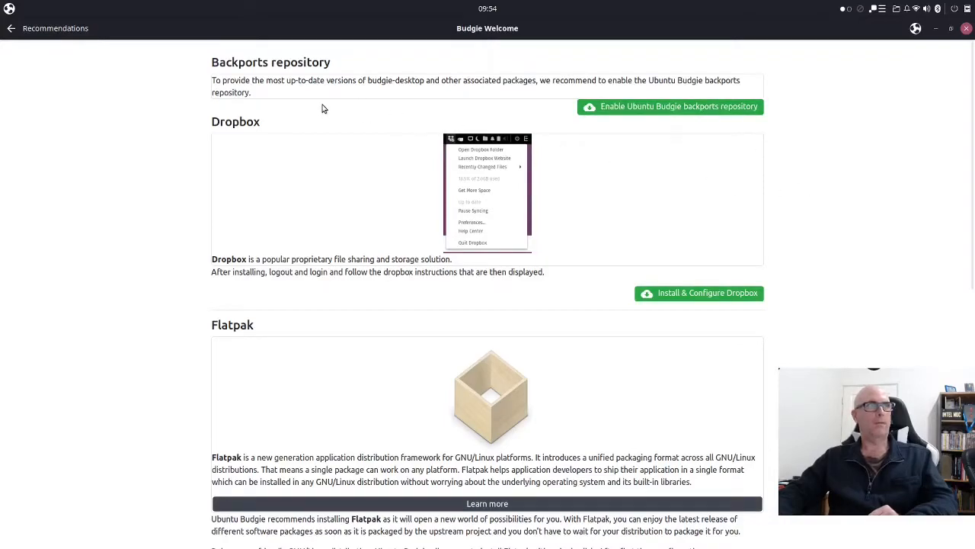
{"action": "scroll", "coordinate": [823, 136], "scroll_direction": "down", "scroll_amount": 4}
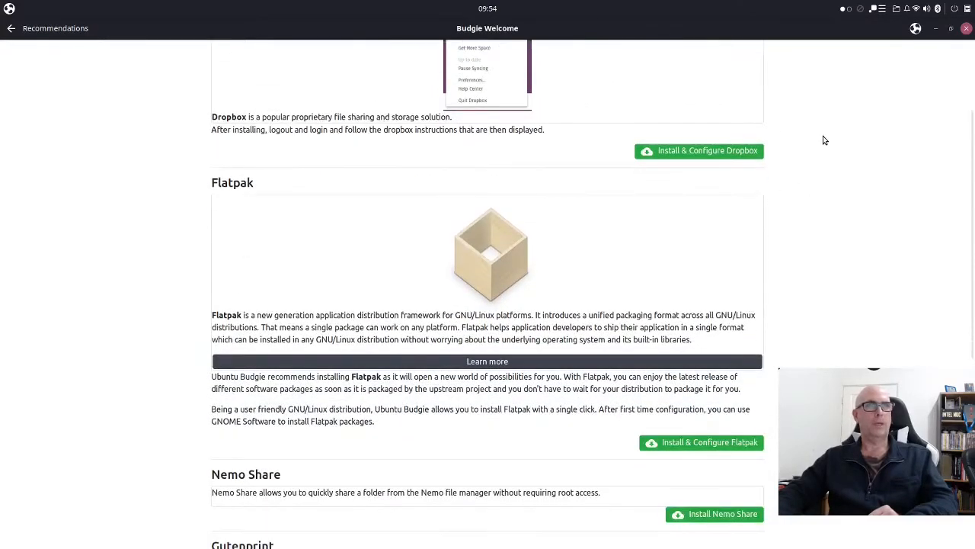
{"action": "scroll", "coordinate": [833, 181], "scroll_direction": "up", "scroll_amount": 4}
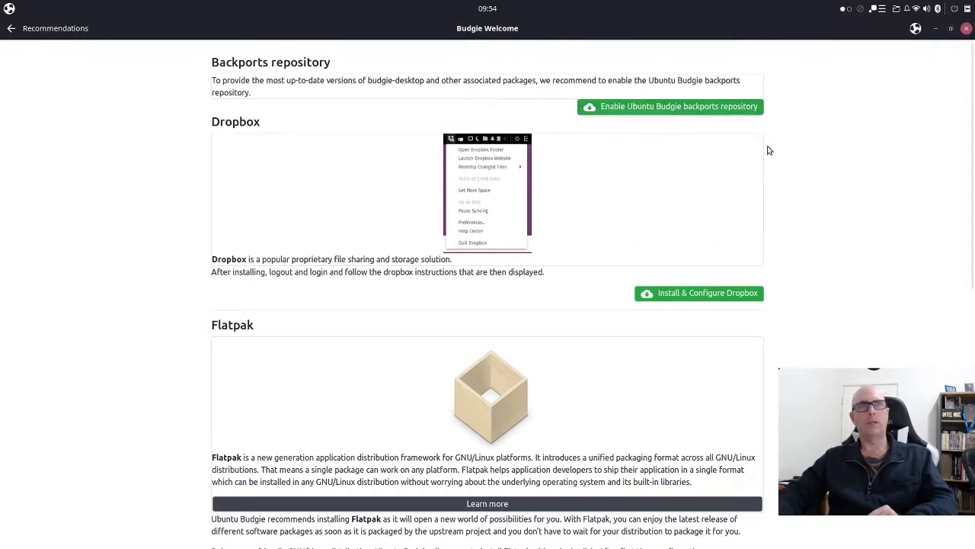
{"action": "scroll", "coordinate": [862, 155], "scroll_direction": "down", "scroll_amount": 8}
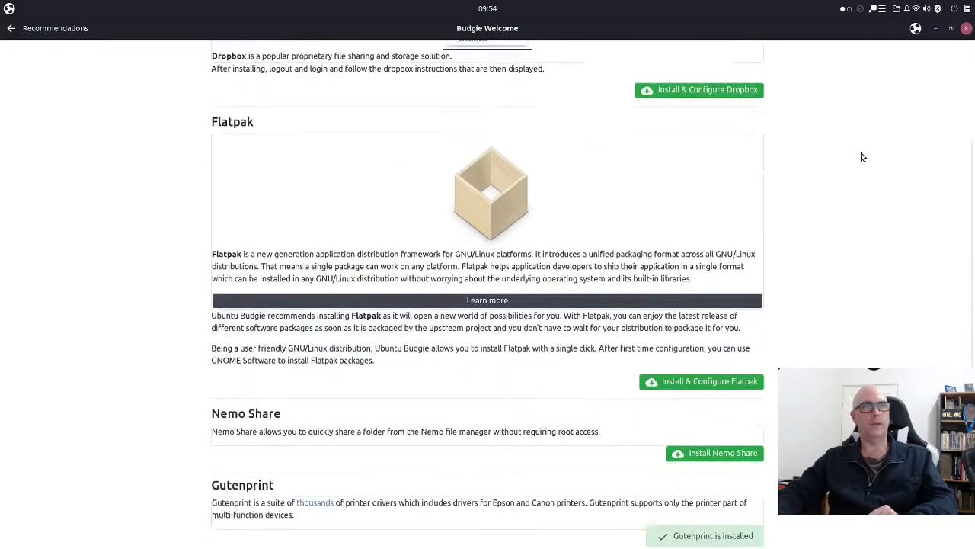
{"action": "scroll", "coordinate": [862, 157], "scroll_direction": "down", "scroll_amount": 7}
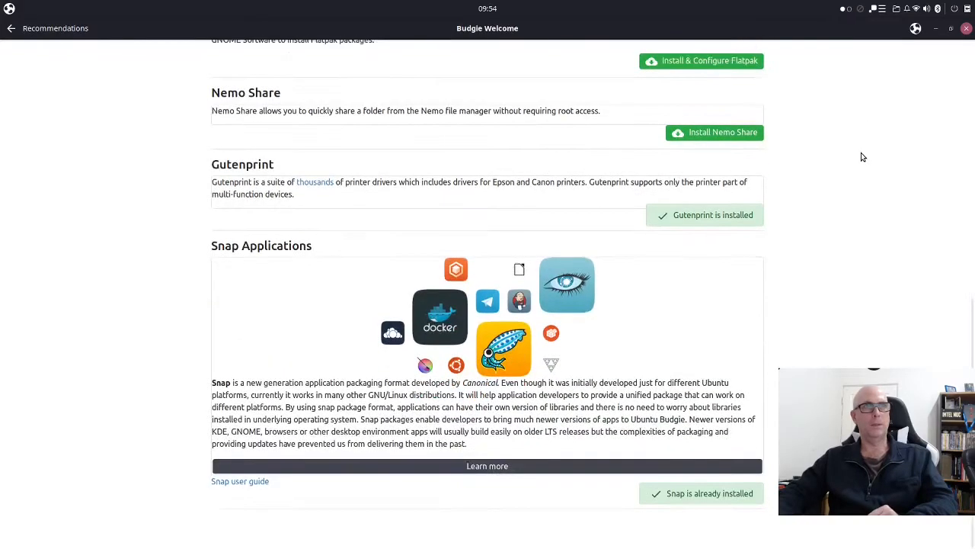
{"action": "scroll", "coordinate": [862, 157], "scroll_direction": "up", "scroll_amount": 15}
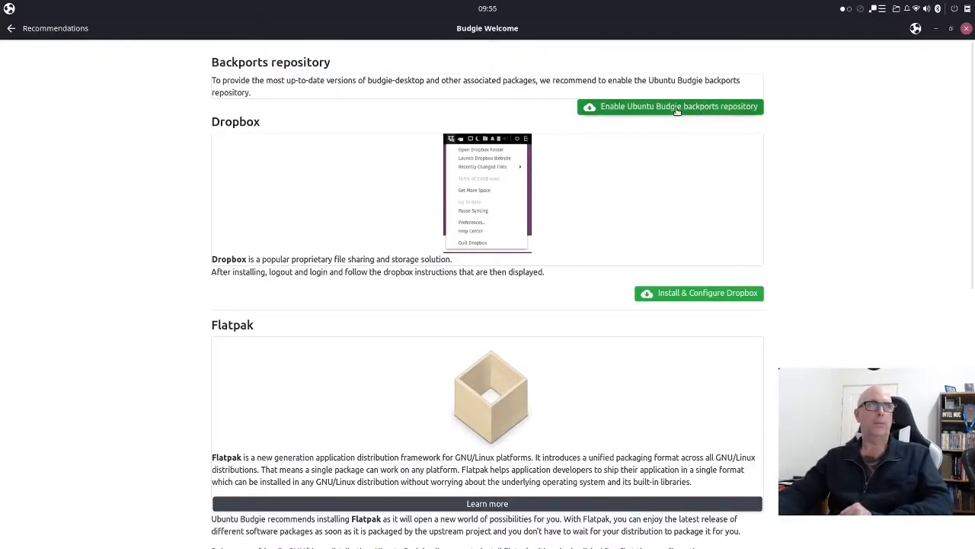
Examine the Dropbox, Flatpak, Nemo Share, Gutenprint and Snap recommendations one after another
{"action": "scroll", "coordinate": [859, 192], "scroll_direction": "down", "scroll_amount": 2}
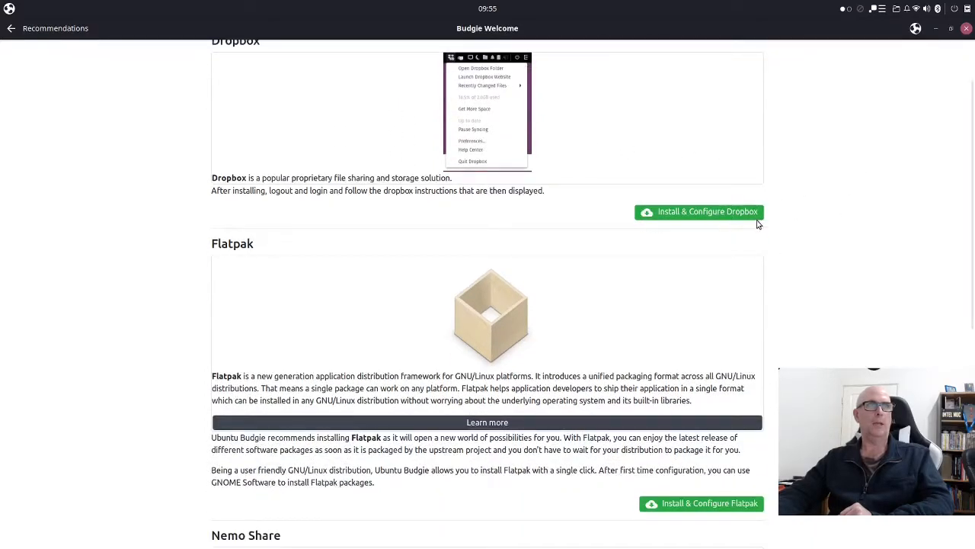
{"action": "scroll", "coordinate": [807, 211], "scroll_direction": "down", "scroll_amount": 5}
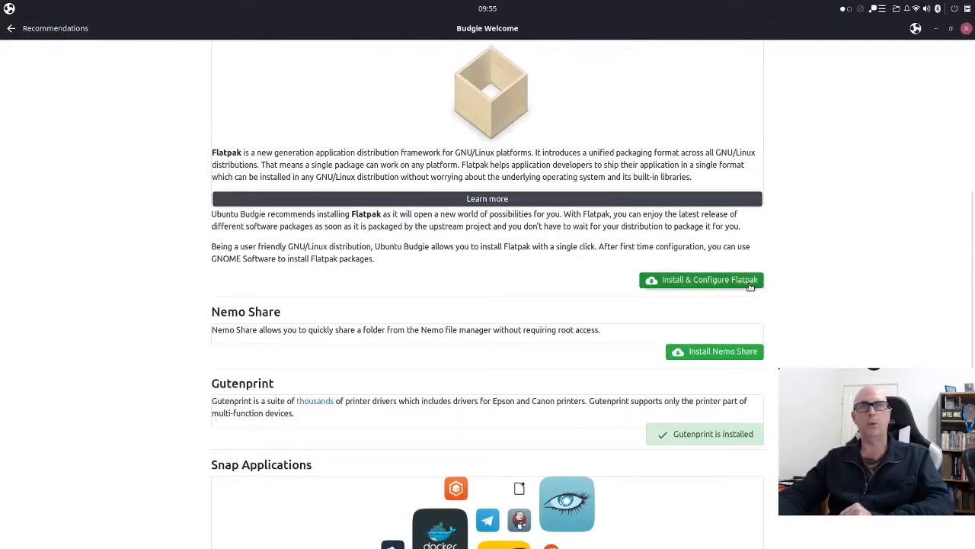
{"action": "scroll", "coordinate": [799, 309], "scroll_direction": "down", "scroll_amount": 2}
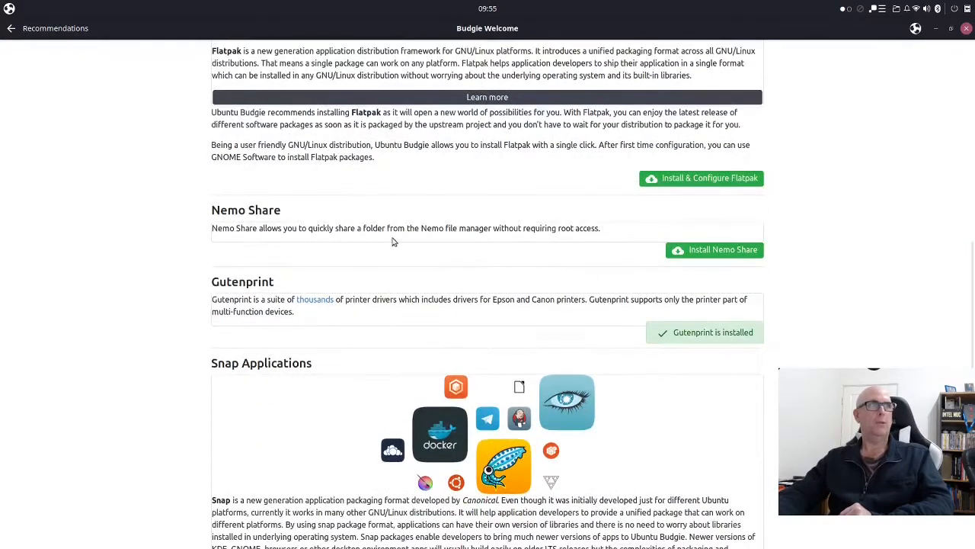
{"action": "scroll", "coordinate": [822, 275], "scroll_direction": "down", "scroll_amount": 2}
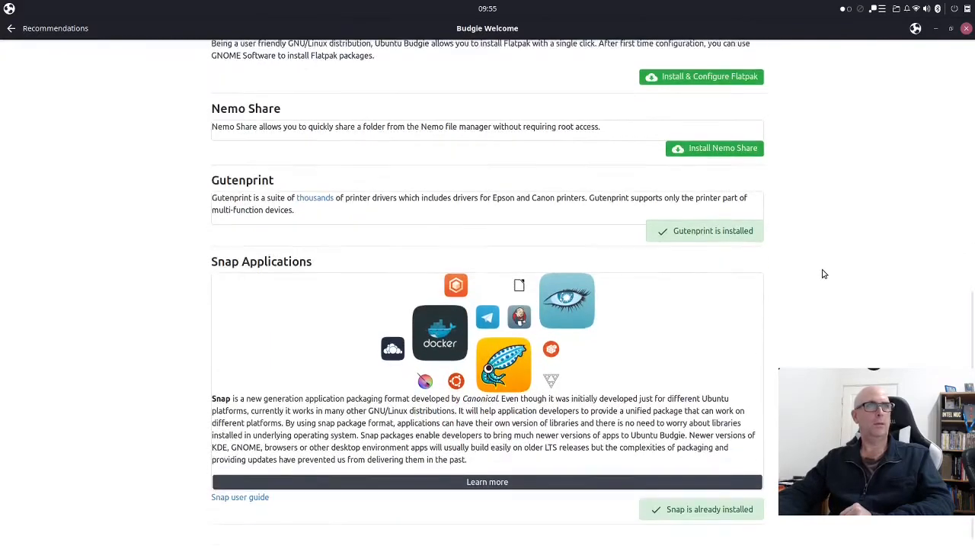
{"action": "scroll", "coordinate": [800, 251], "scroll_direction": "down", "scroll_amount": 1}
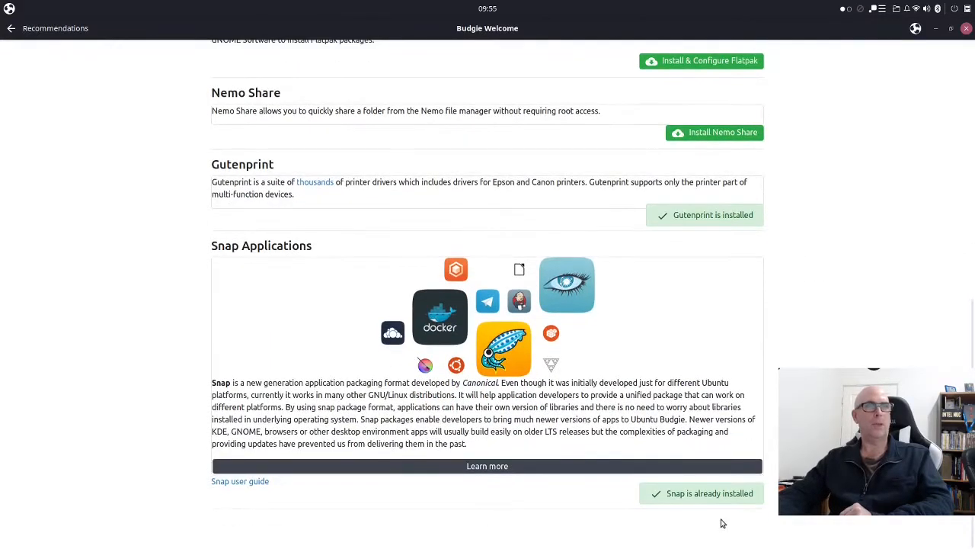
{"action": "scroll", "coordinate": [396, 277], "scroll_direction": "up", "scroll_amount": 4}
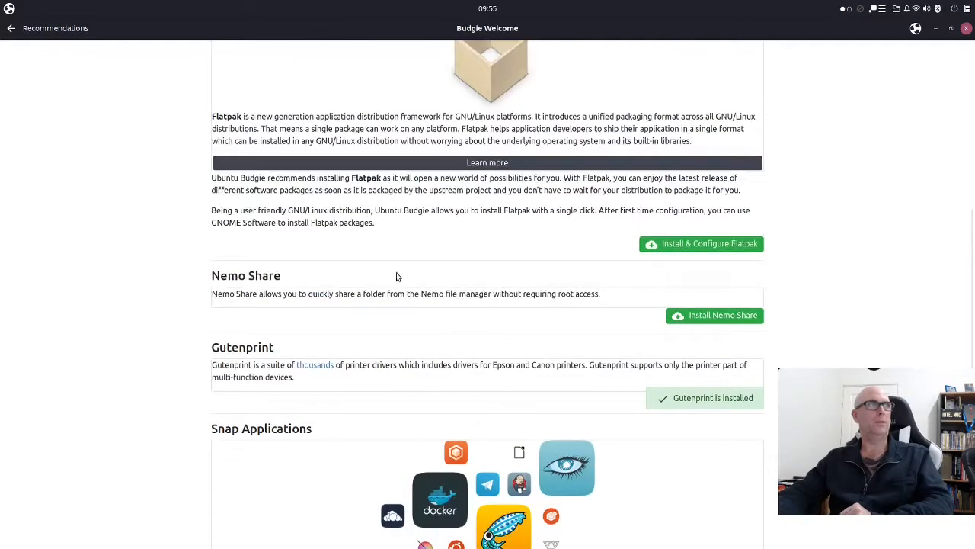
Return from Recommendations to the main menu and open Budgie Extras from the software installation options
{"action": "left_click", "coordinate": [11, 29]}
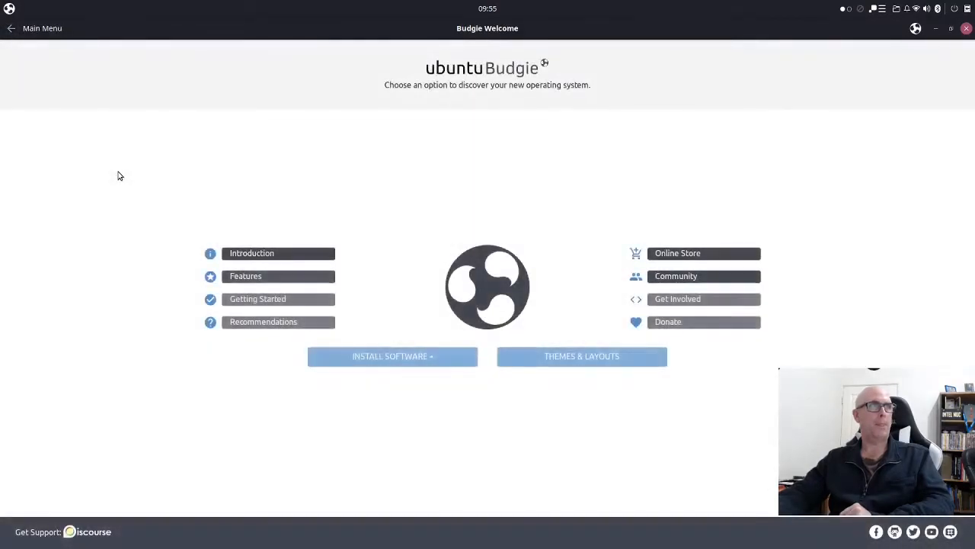
{"action": "left_click", "coordinate": [387, 365]}
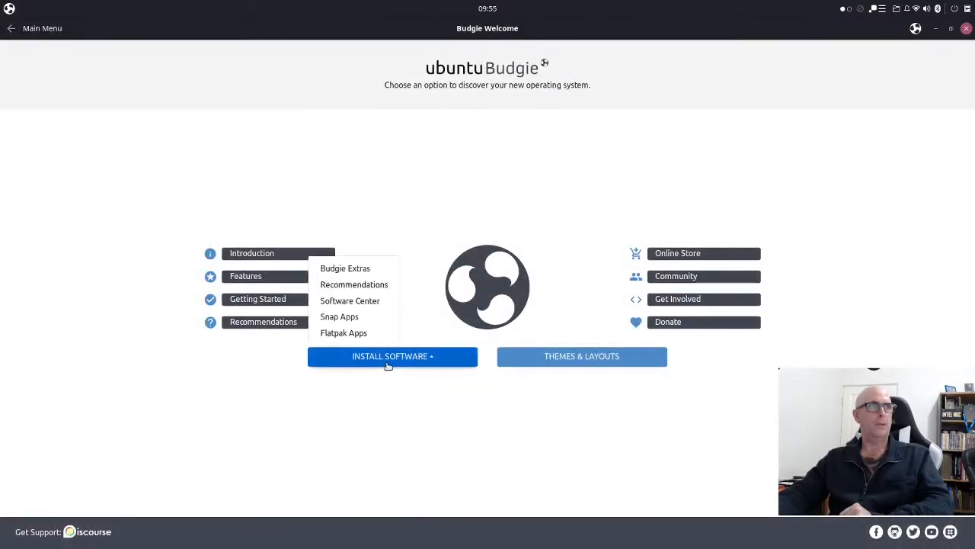
{"action": "left_click", "coordinate": [354, 270]}
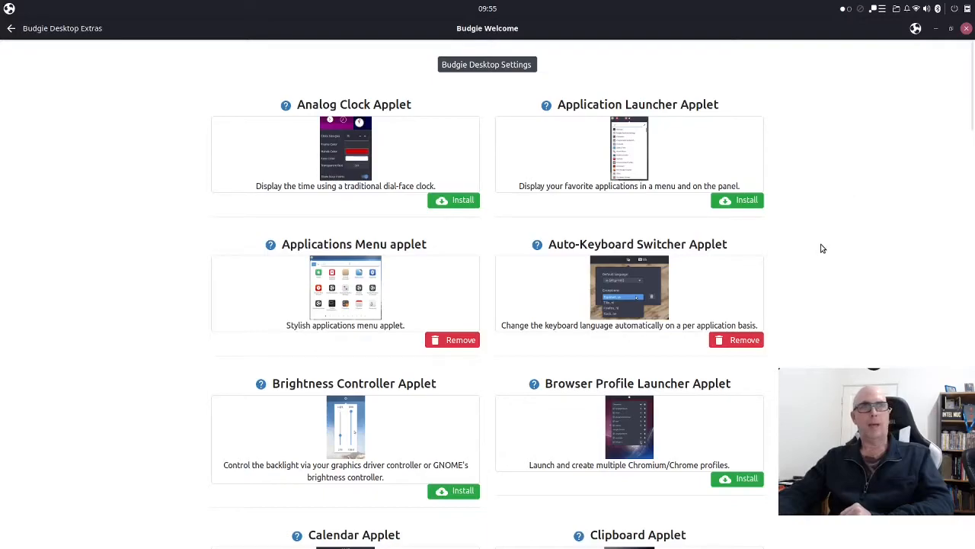
Skim the whole list of Budgie Desktop Extras, from Analog Clock Applet to Workspace Wallpaper Applet, and return to its start
{"action": "scroll", "coordinate": [823, 244], "scroll_direction": "down", "scroll_amount": 8}
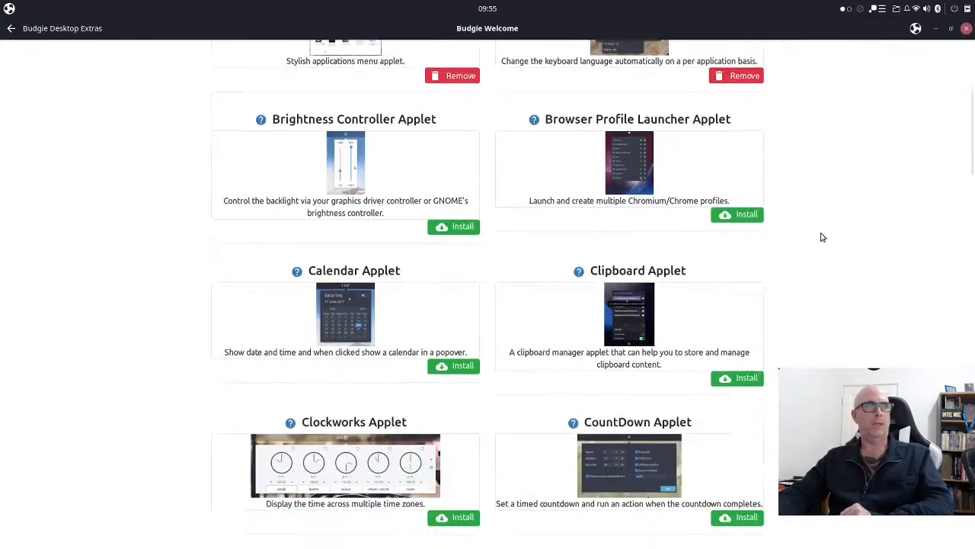
{"action": "scroll", "coordinate": [823, 237], "scroll_direction": "down", "scroll_amount": 3}
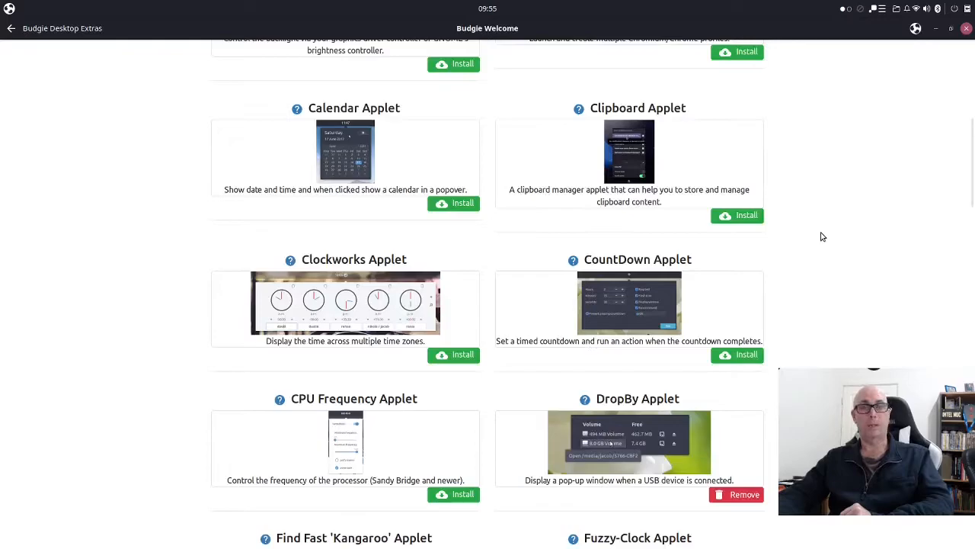
{"action": "scroll", "coordinate": [822, 237], "scroll_direction": "down", "scroll_amount": 8}
{"action": "scroll", "coordinate": [821, 237], "scroll_direction": "down", "scroll_amount": 19}
{"action": "scroll", "coordinate": [822, 237], "scroll_direction": "down", "scroll_amount": 14}
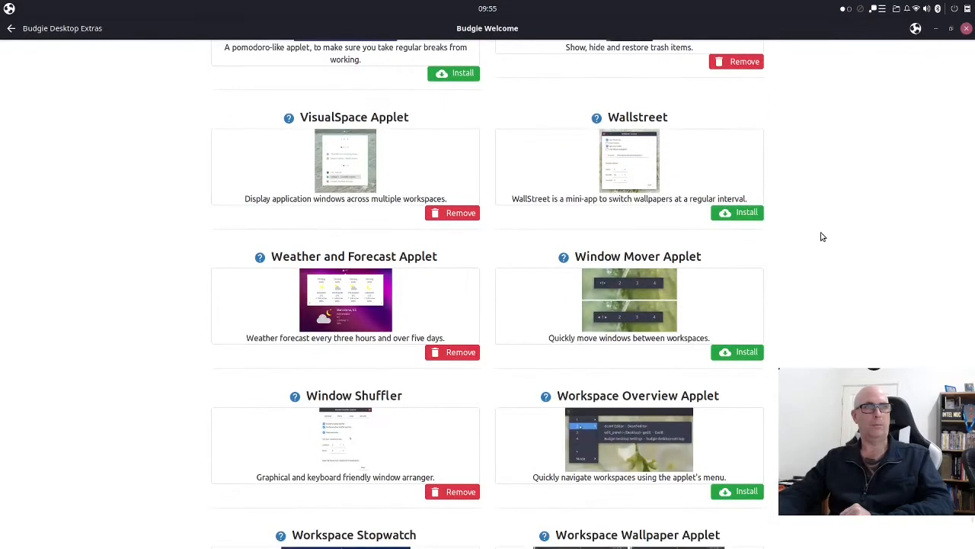
{"action": "scroll", "coordinate": [821, 237], "scroll_direction": "down", "scroll_amount": 3}
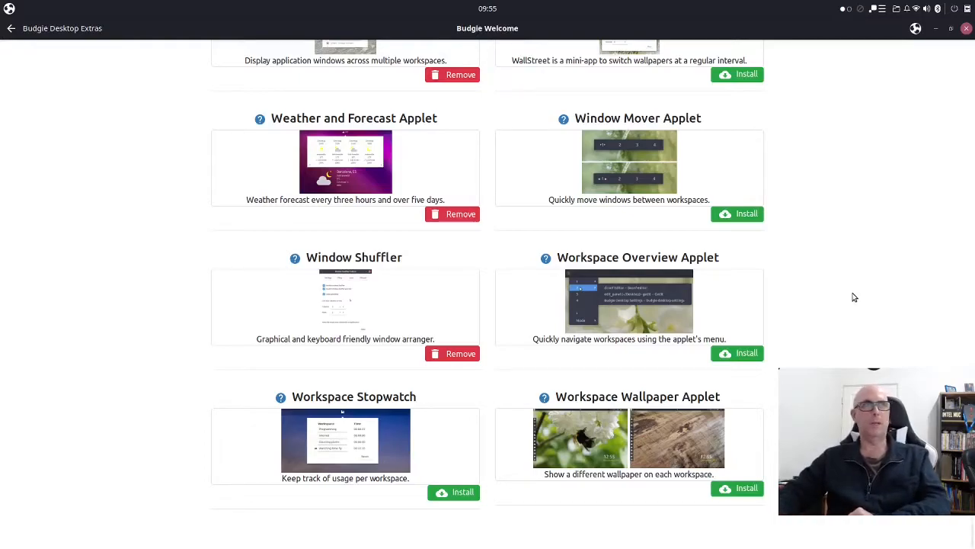
{"action": "scroll", "coordinate": [854, 296], "scroll_direction": "up", "scroll_amount": 6}
{"action": "scroll", "coordinate": [854, 297], "scroll_direction": "up", "scroll_amount": 20}
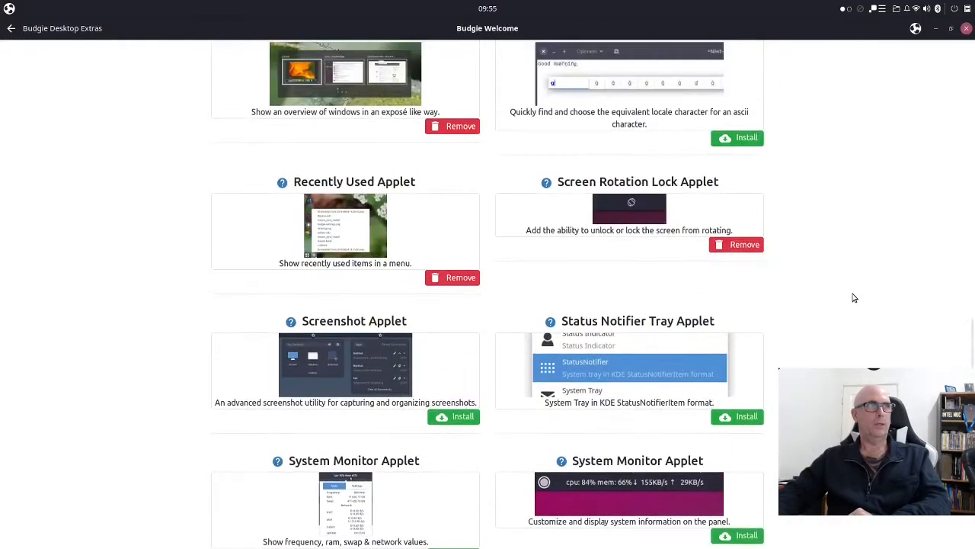
{"action": "scroll", "coordinate": [854, 297], "scroll_direction": "up", "scroll_amount": 16}
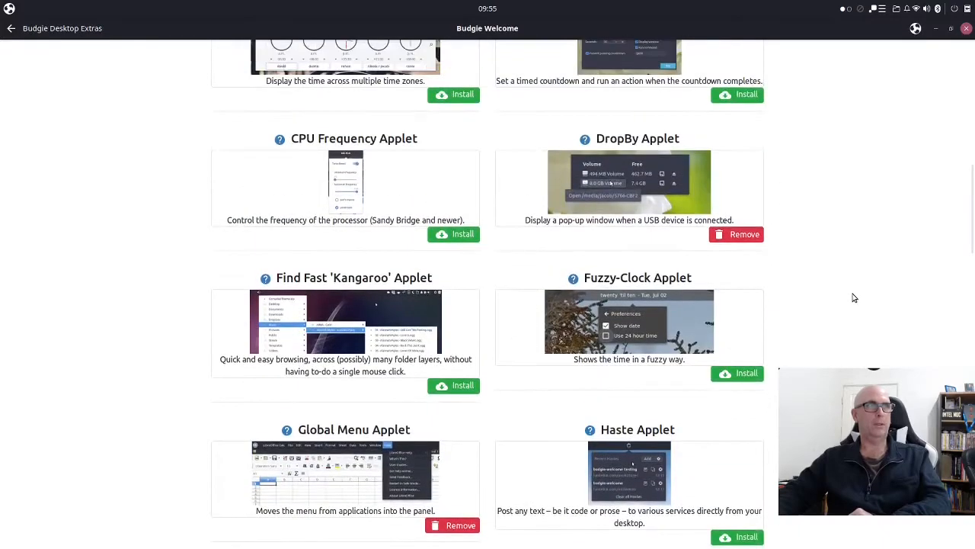
{"action": "scroll", "coordinate": [854, 297], "scroll_direction": "up", "scroll_amount": 4}
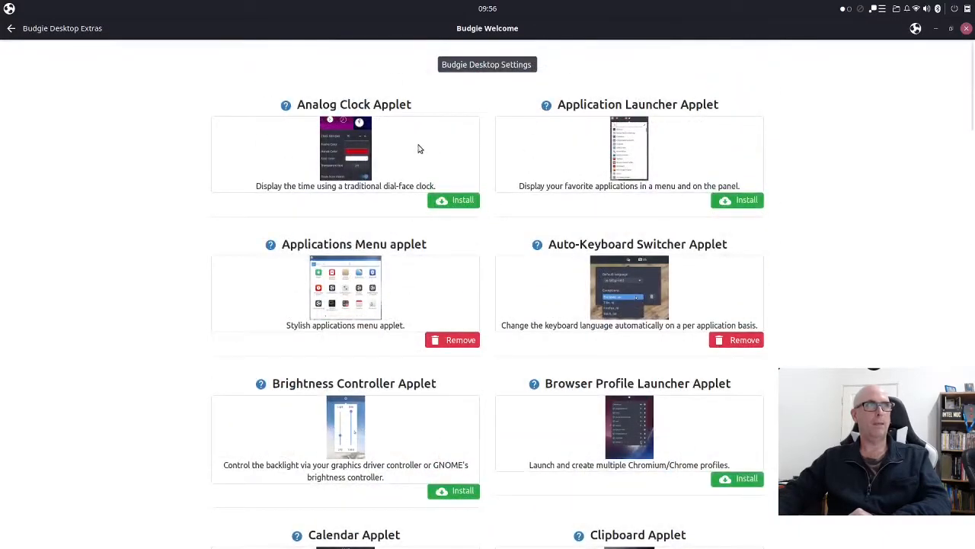
Preview the Analog Clock, Application Launcher, Applications Menu and Auto-Keyboard Switcher applets at full size, closing each preview
{"action": "left_click", "coordinate": [347, 144]}
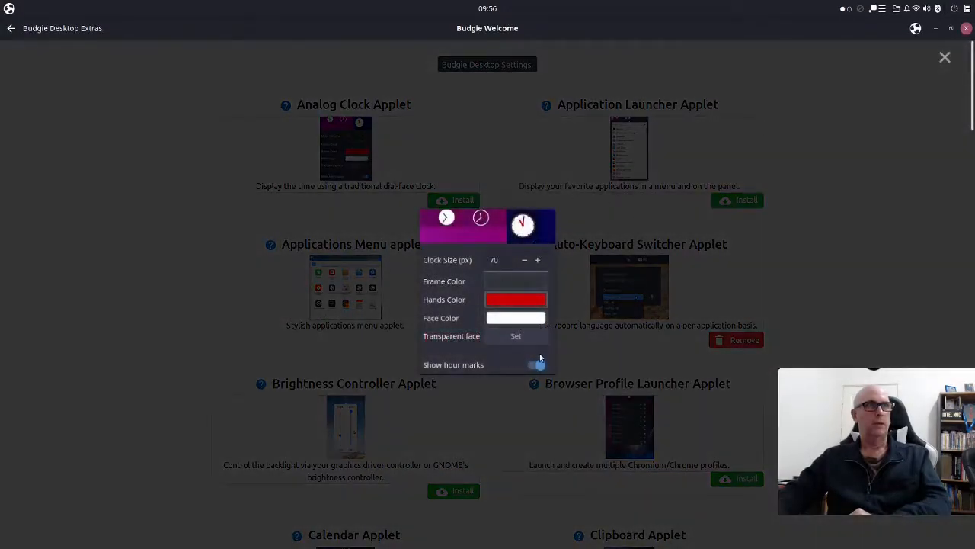
{"action": "left_click", "coordinate": [945, 59]}
{"action": "left_click", "coordinate": [629, 149]}
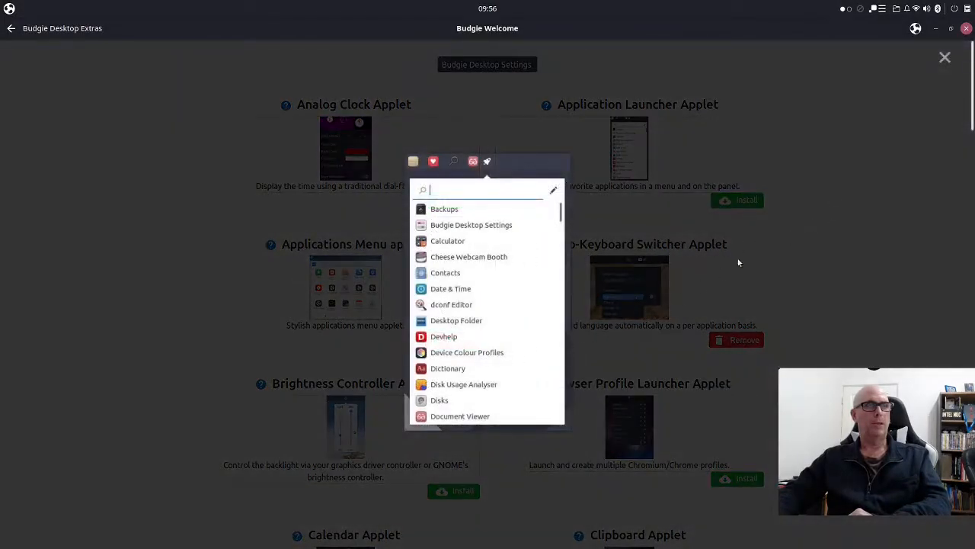
{"action": "left_click", "coordinate": [944, 57]}
{"action": "left_click", "coordinate": [345, 288]}
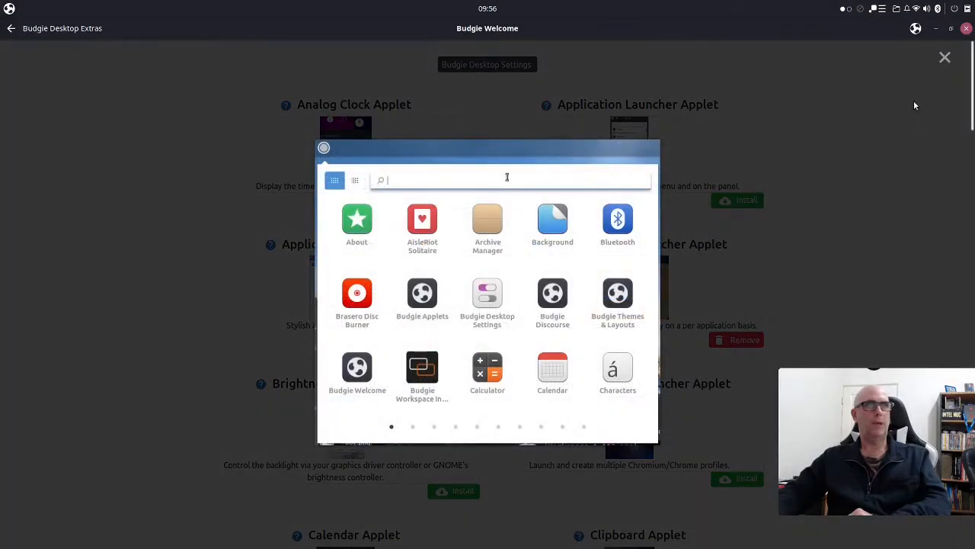
{"action": "left_click", "coordinate": [946, 60]}
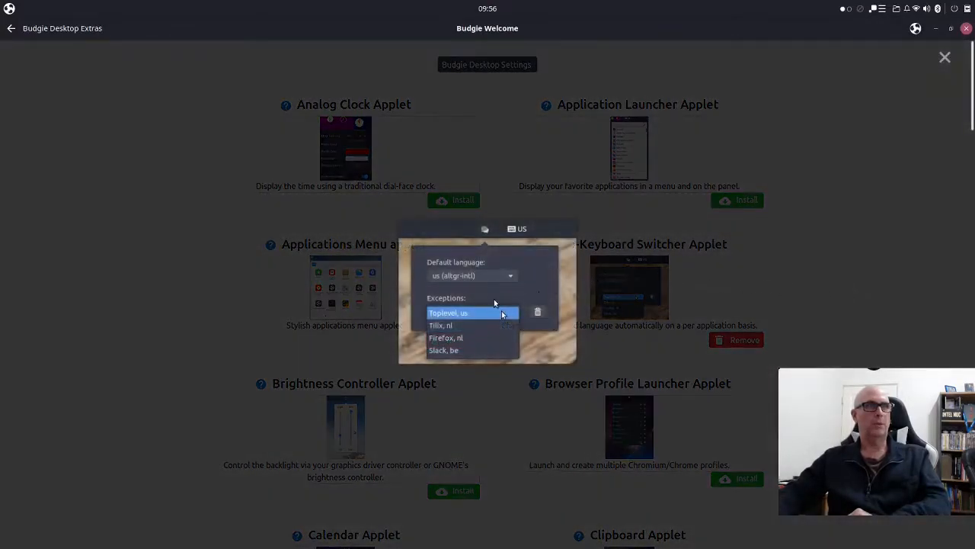
{"action": "left_click", "coordinate": [502, 310]}
View the enlarged screenshots of the Brightness Controller and Browser Profile Launcher applets and close each one
{"action": "scroll", "coordinate": [392, 302], "scroll_direction": "down", "scroll_amount": 3}
{"action": "left_click", "coordinate": [348, 276]}
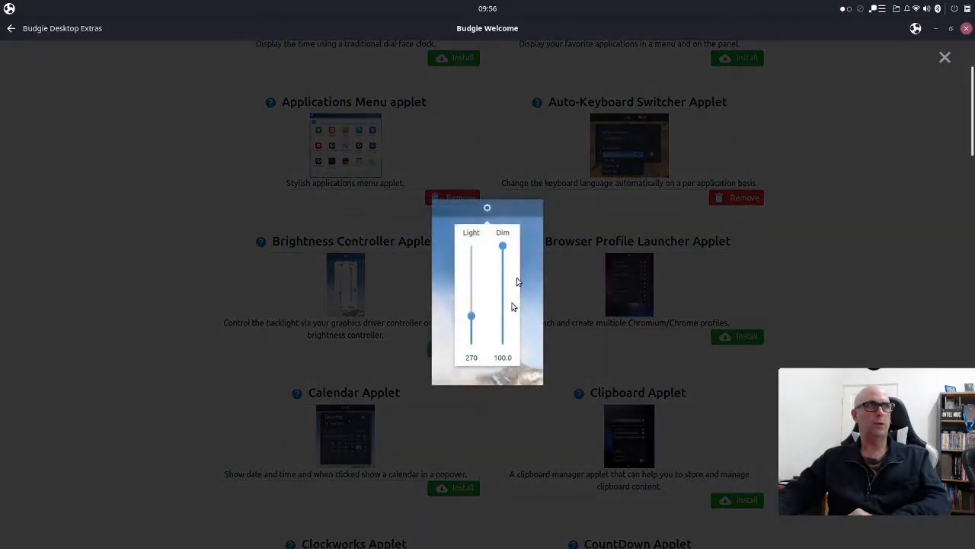
{"action": "left_click", "coordinate": [944, 59]}
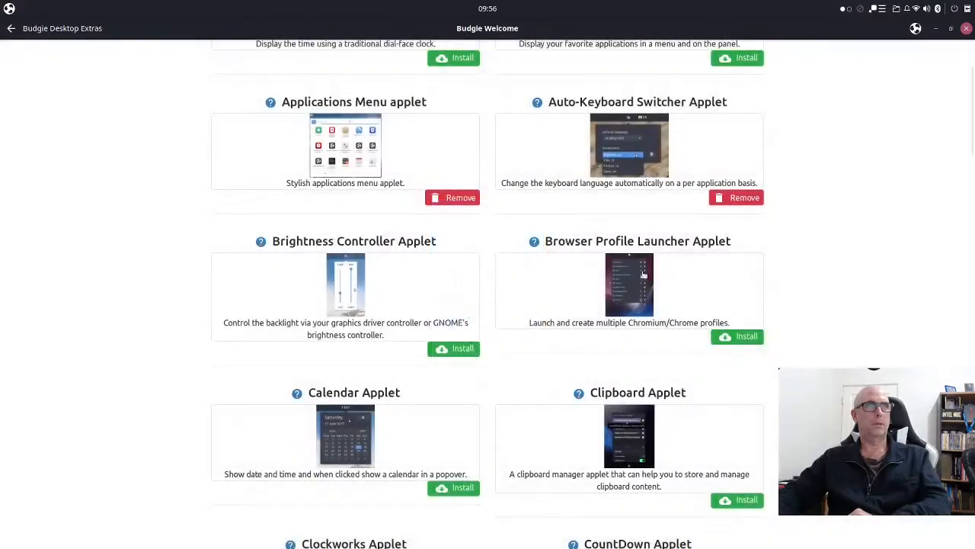
{"action": "left_click", "coordinate": [629, 284]}
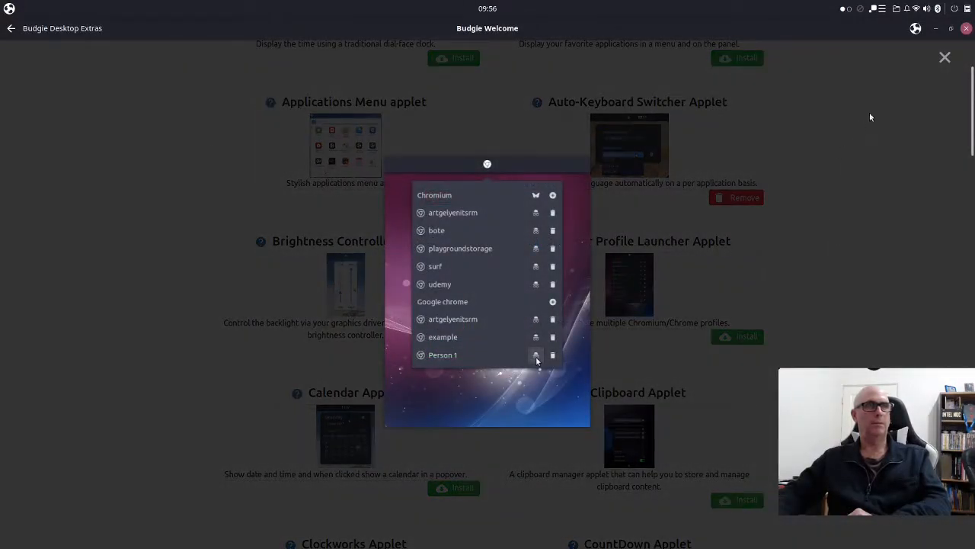
{"action": "left_click", "coordinate": [942, 60]}
Preview the Calendar and Clipboard applets at full size, closing each preview
{"action": "scroll", "coordinate": [838, 345], "scroll_direction": "down", "scroll_amount": 4}
{"action": "left_click", "coordinate": [355, 213]}
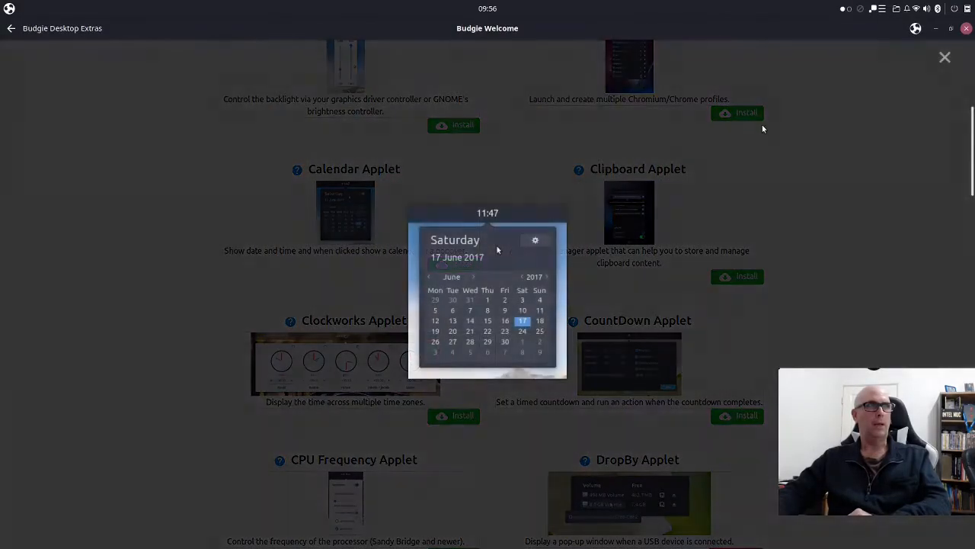
{"action": "left_click", "coordinate": [946, 58]}
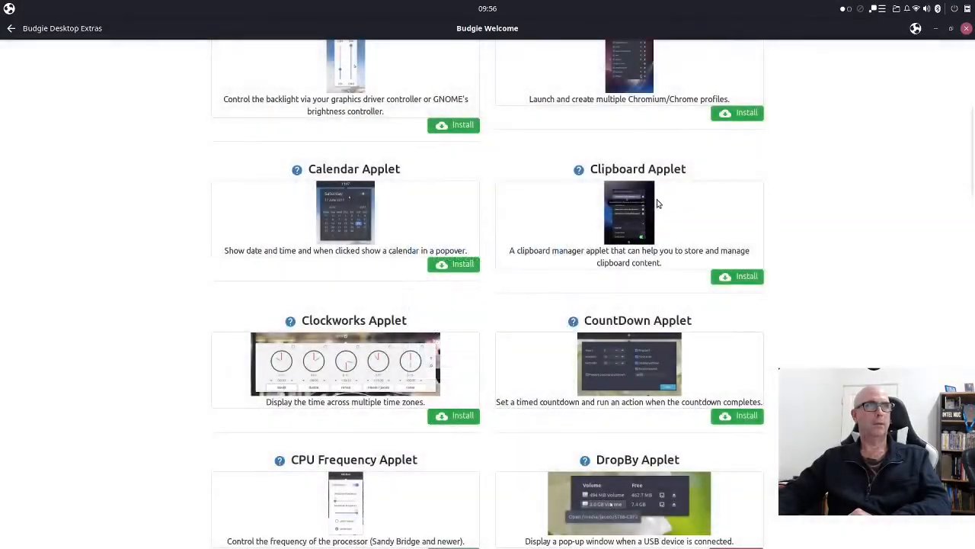
{"action": "left_click", "coordinate": [624, 211]}
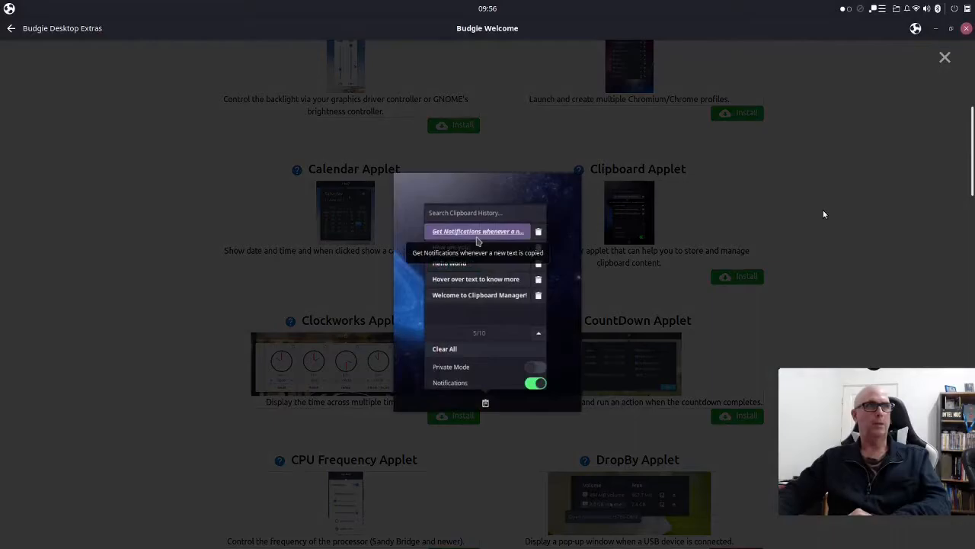
{"action": "left_click", "coordinate": [944, 58]}
Enlarge the Clockworks and CountDown applet screenshots in turn and close each one
{"action": "left_click", "coordinate": [349, 368]}
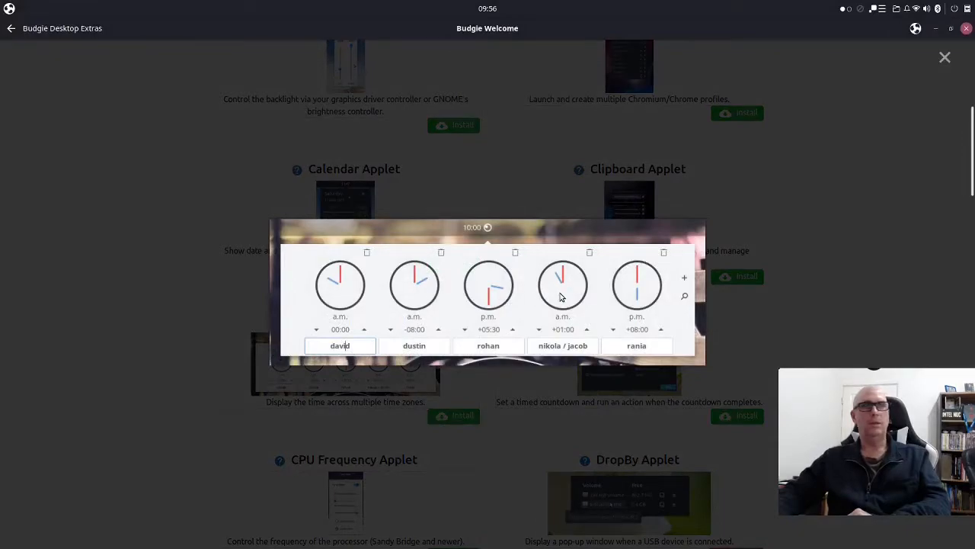
{"action": "left_click", "coordinate": [945, 58]}
{"action": "left_click", "coordinate": [632, 352]}
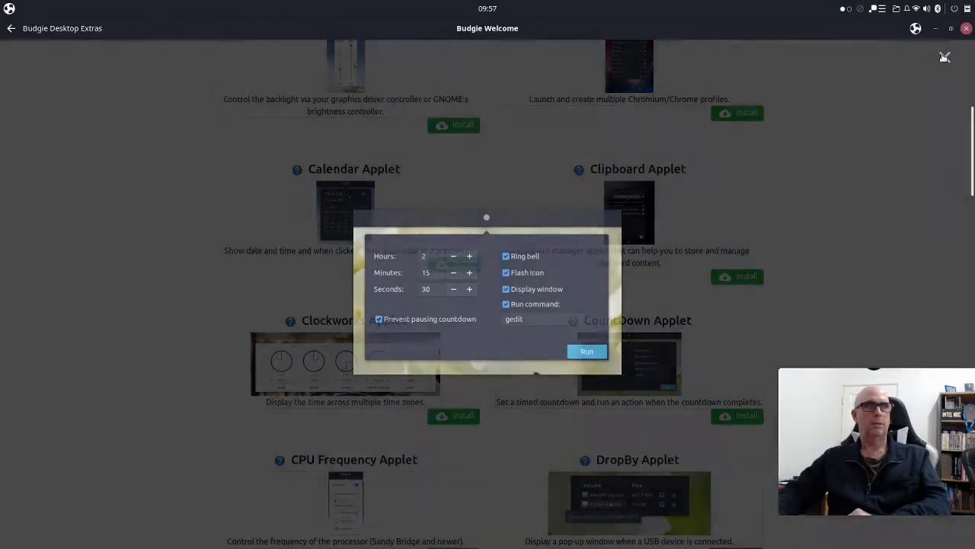
{"action": "left_click", "coordinate": [945, 58]}
Preview the CPU Frequency and DropBy applets at full size, closing each preview
{"action": "scroll", "coordinate": [854, 302], "scroll_direction": "down", "scroll_amount": 3}
{"action": "scroll", "coordinate": [920, 237], "scroll_direction": "down", "scroll_amount": 3}
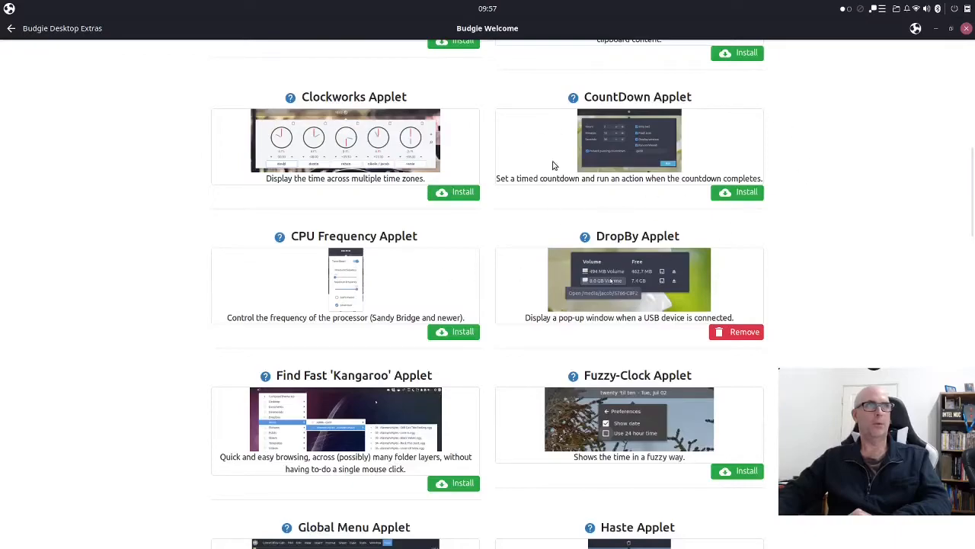
{"action": "left_click", "coordinate": [339, 278]}
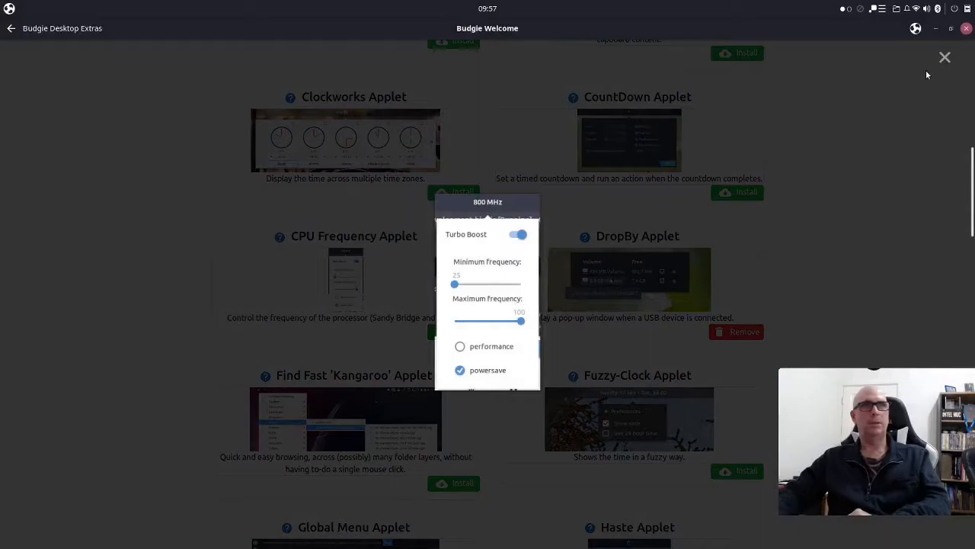
{"action": "left_click", "coordinate": [945, 60]}
{"action": "left_click", "coordinate": [632, 285]}
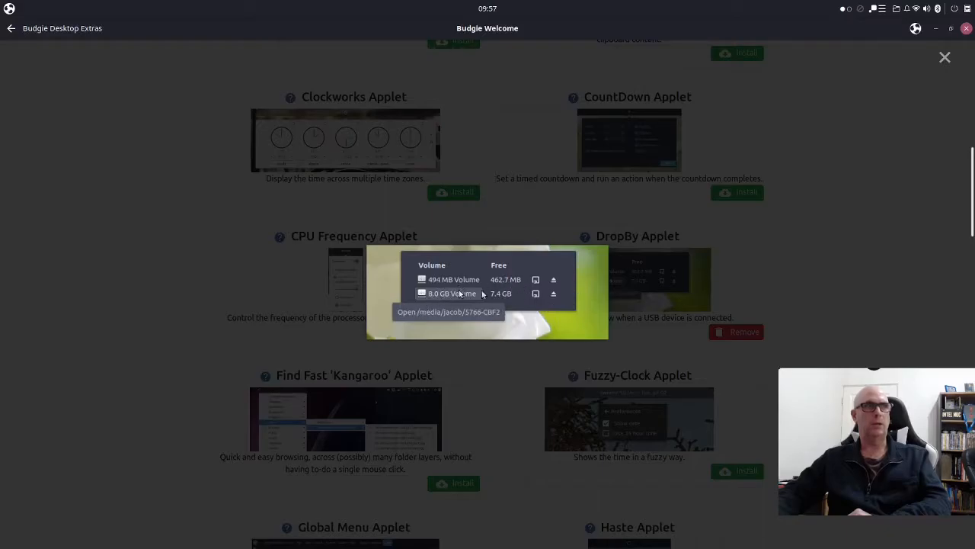
{"action": "left_click", "coordinate": [945, 59]}
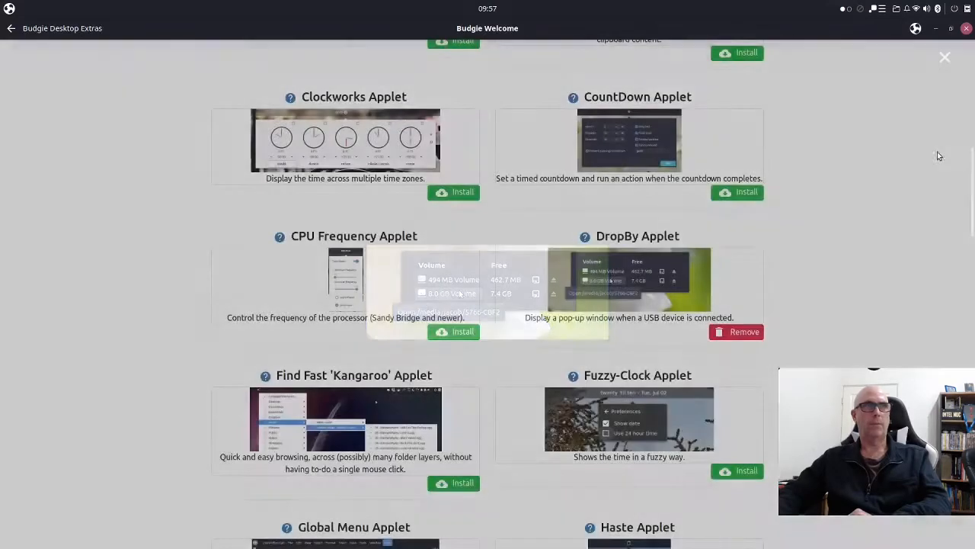
View the enlarged screenshots of the Find Fast 'Kangaroo' and Fuzzy-Clock applets and close each one
{"action": "left_click", "coordinate": [341, 411]}
{"action": "scroll", "coordinate": [779, 262], "scroll_direction": "down", "scroll_amount": 5}
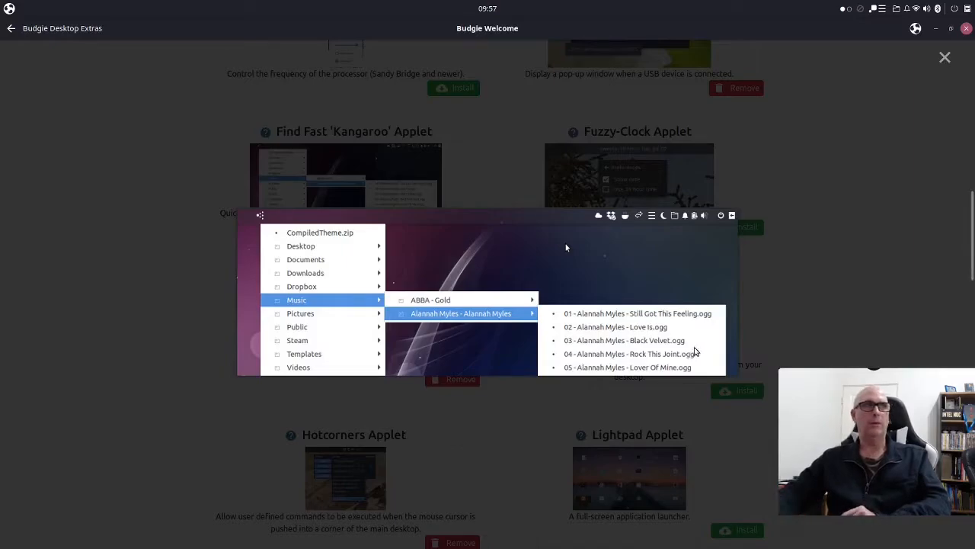
{"action": "left_click", "coordinate": [944, 58]}
{"action": "left_click", "coordinate": [653, 173]}
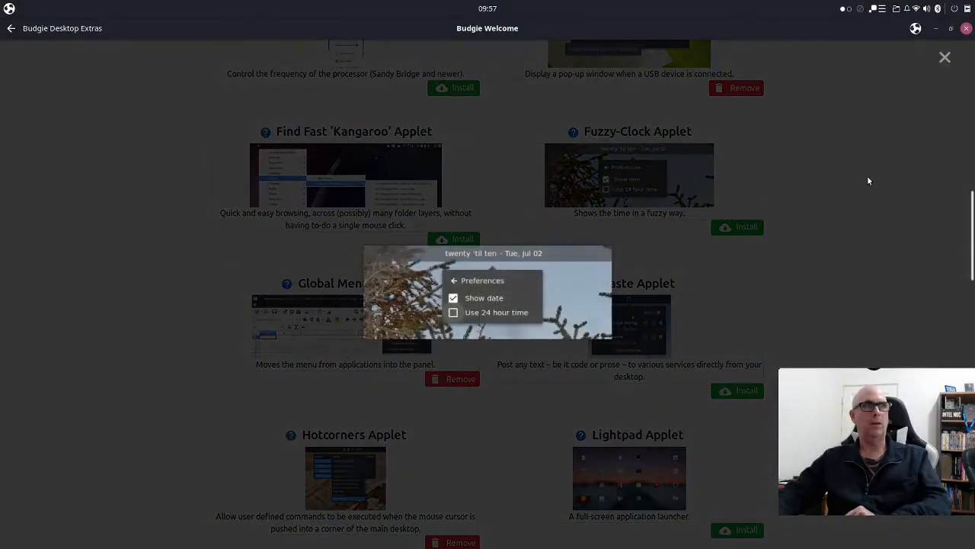
{"action": "left_click", "coordinate": [618, 336]}
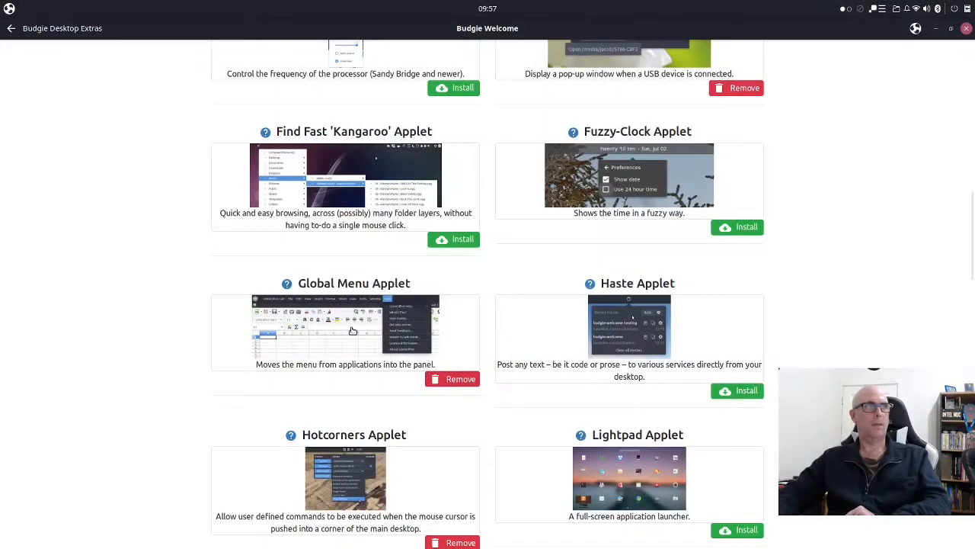
Preview the Global Menu applet and the Haste applet at full size
{"action": "left_click", "coordinate": [411, 327]}
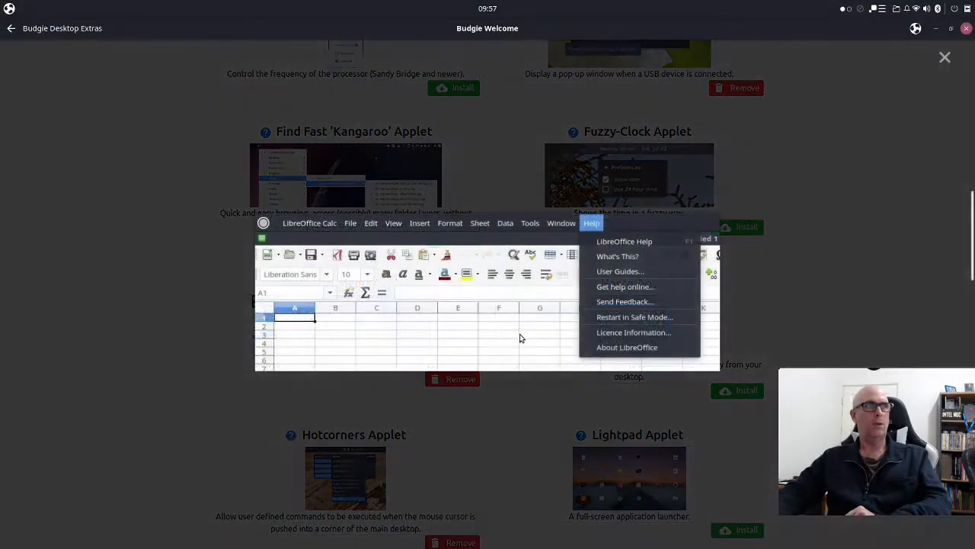
{"action": "left_click", "coordinate": [945, 58]}
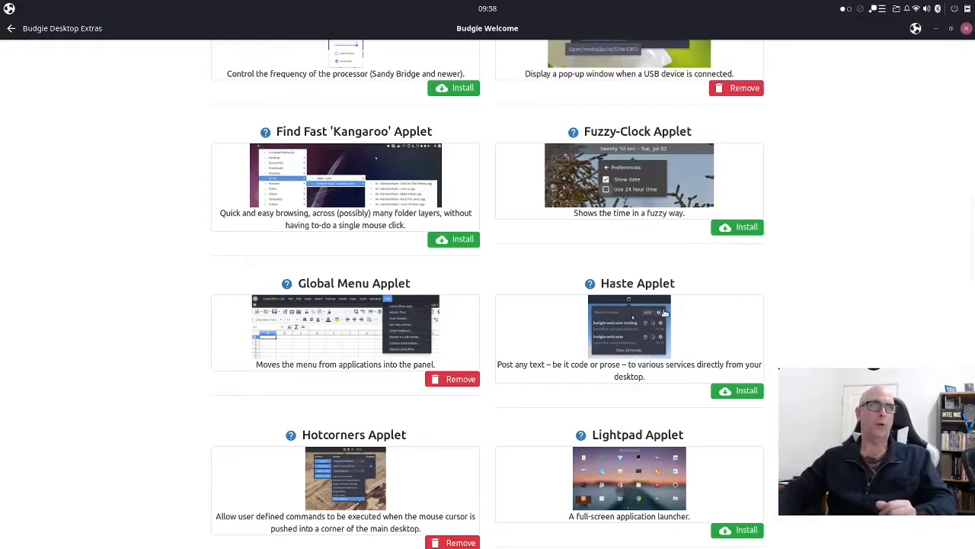
{"action": "scroll", "coordinate": [768, 329], "scroll_direction": "down", "scroll_amount": 2}
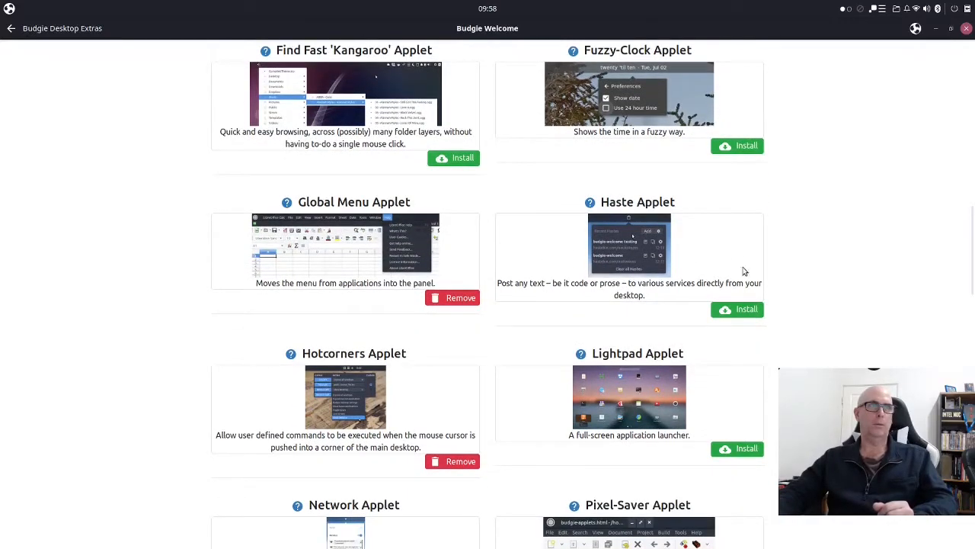
{"action": "left_click", "coordinate": [646, 230]}
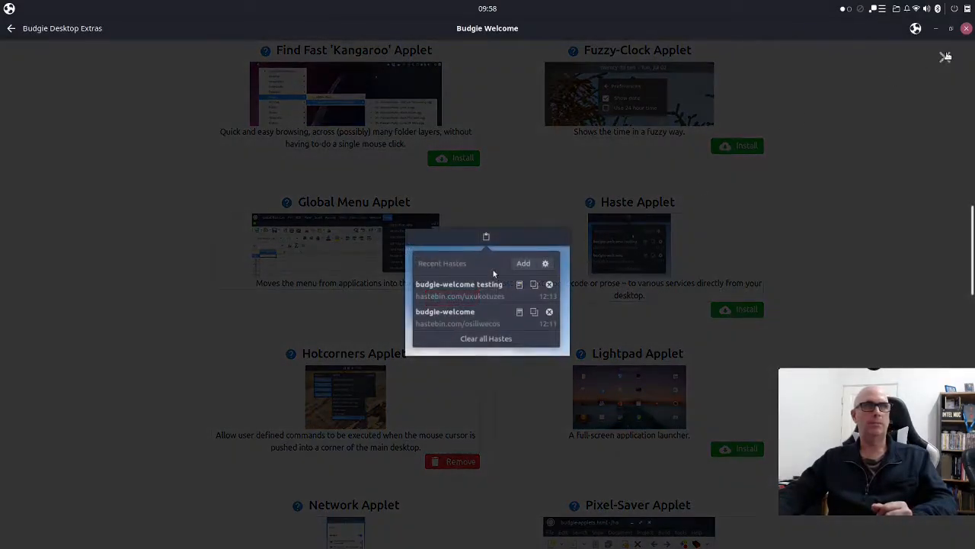
Enlarge the Hotcorners applet screenshot, close it, and open the Lightpad applet's full-size preview
{"action": "scroll", "coordinate": [492, 268], "scroll_direction": "down", "scroll_amount": 2}
{"action": "left_click", "coordinate": [354, 293]}
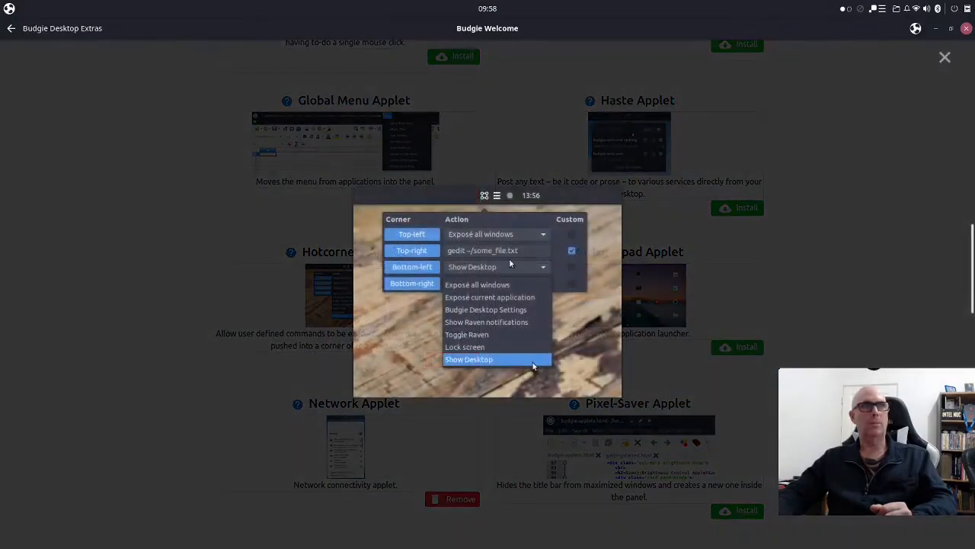
{"action": "left_click", "coordinate": [945, 57]}
{"action": "left_click", "coordinate": [618, 290]}
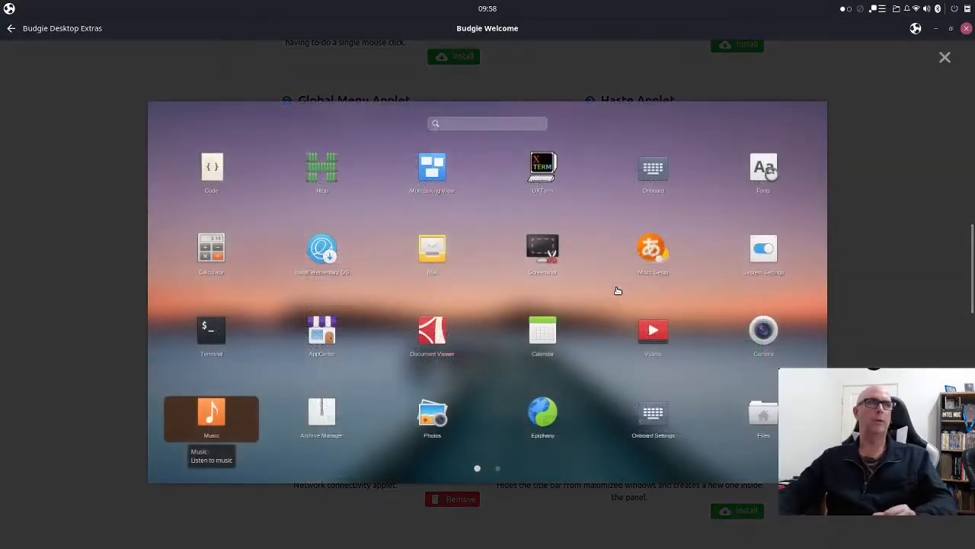
Close the Lightpad preview and enlarge the screenshots of the Network and Pixel-Saver applets
{"action": "left_click", "coordinate": [943, 57]}
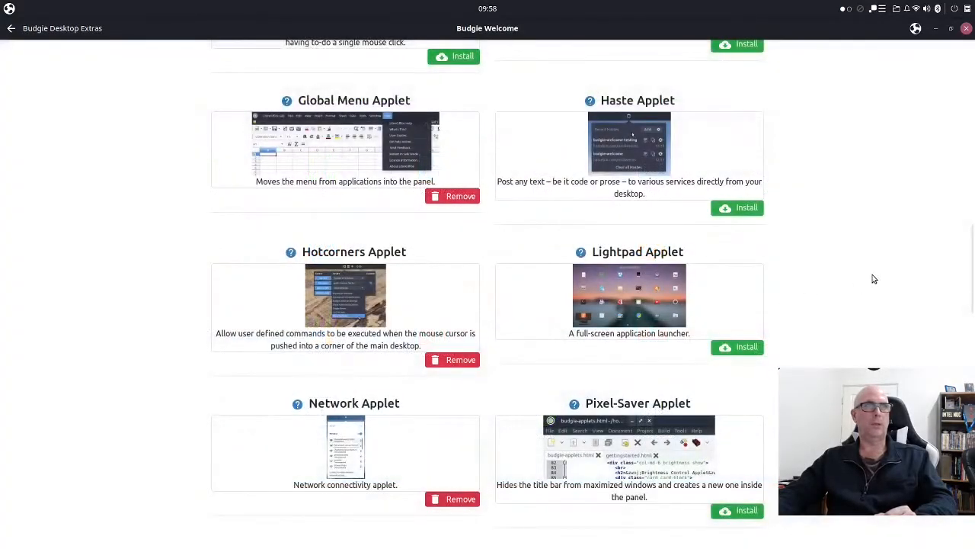
{"action": "scroll", "coordinate": [872, 276], "scroll_direction": "down", "scroll_amount": 2}
{"action": "left_click", "coordinate": [355, 363]}
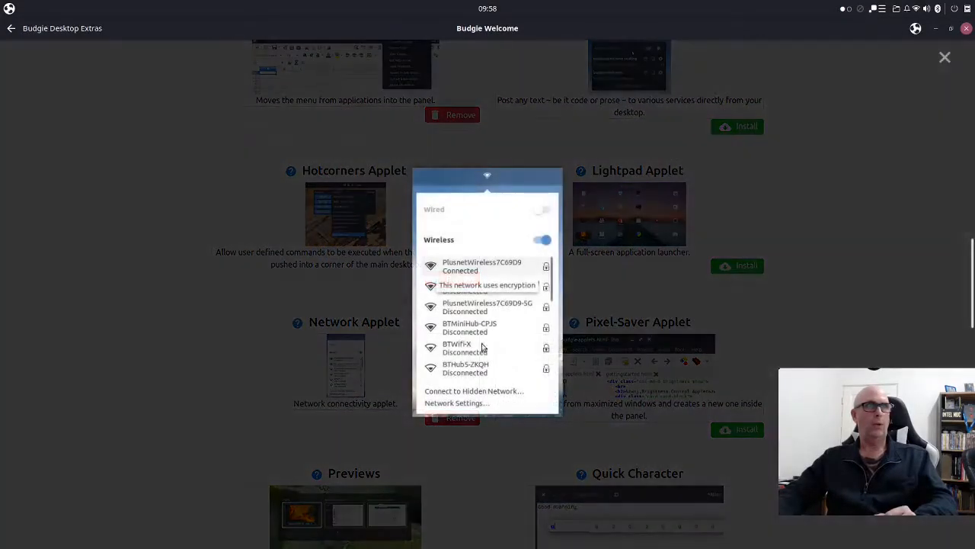
{"action": "left_click", "coordinate": [945, 58]}
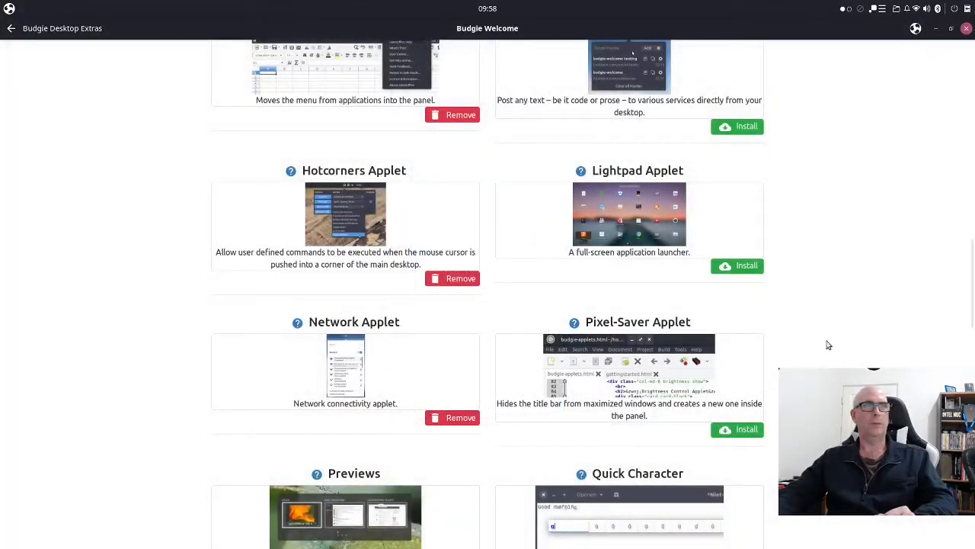
{"action": "left_click", "coordinate": [606, 373]}
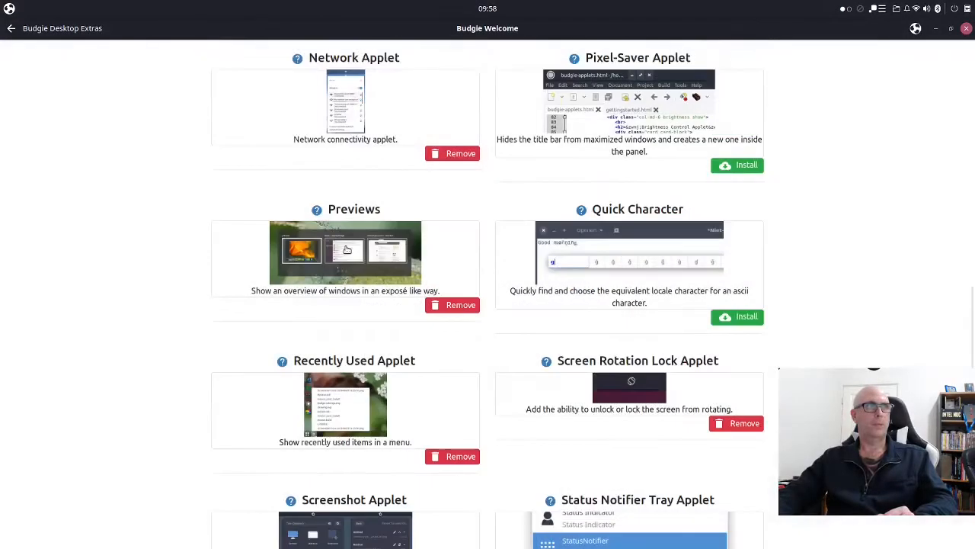
View the full-size screenshots of the Previews applet and the Quick Character applet, closing each one
{"action": "left_click", "coordinate": [358, 255]}
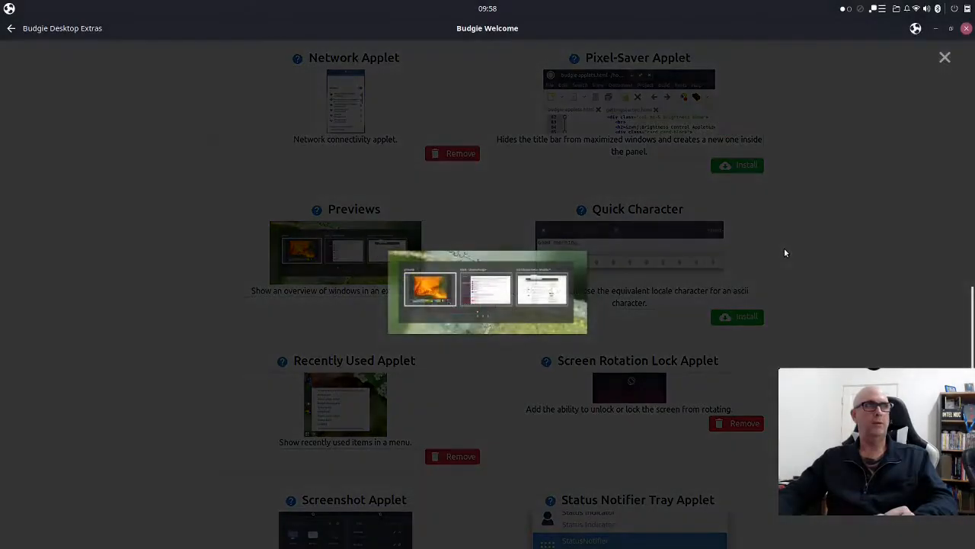
{"action": "left_click", "coordinate": [945, 58]}
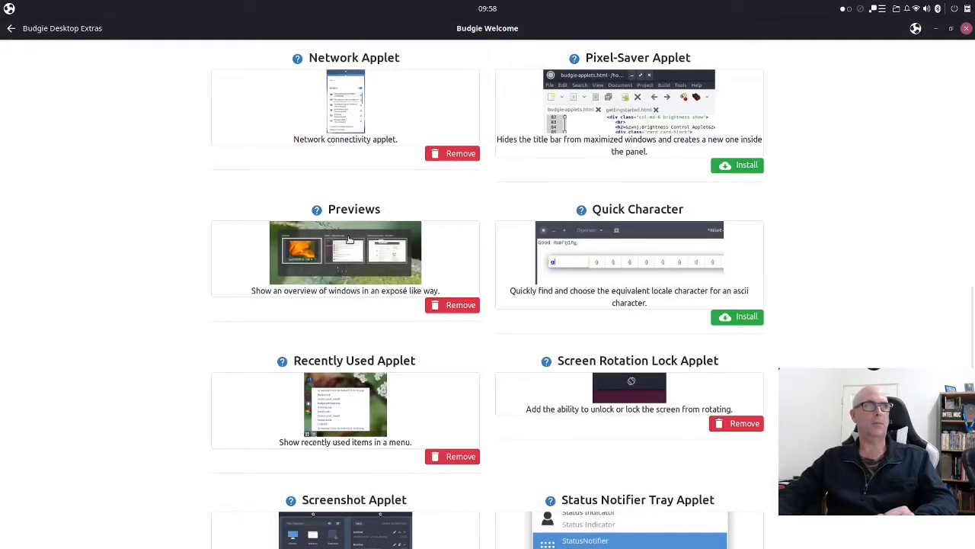
{"action": "left_click", "coordinate": [367, 249]}
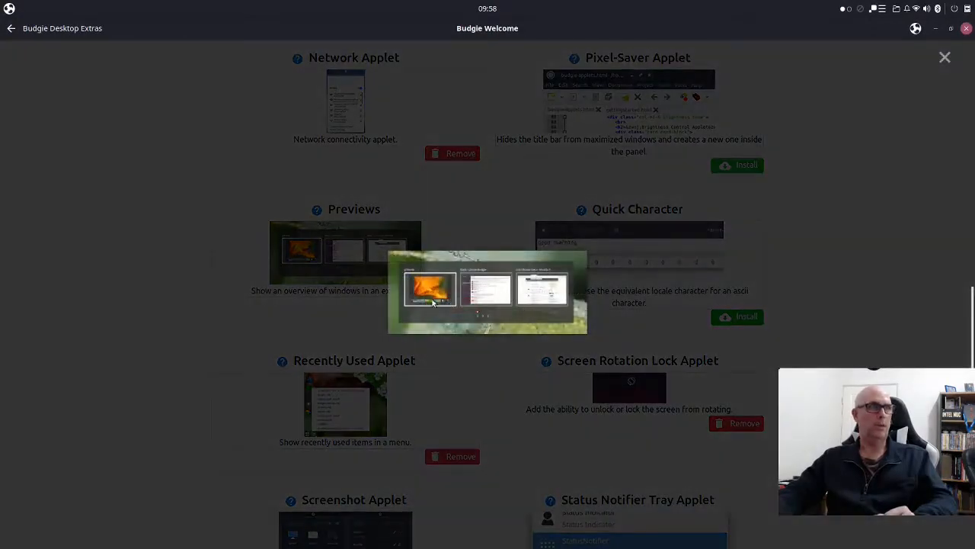
{"action": "left_click", "coordinate": [945, 58]}
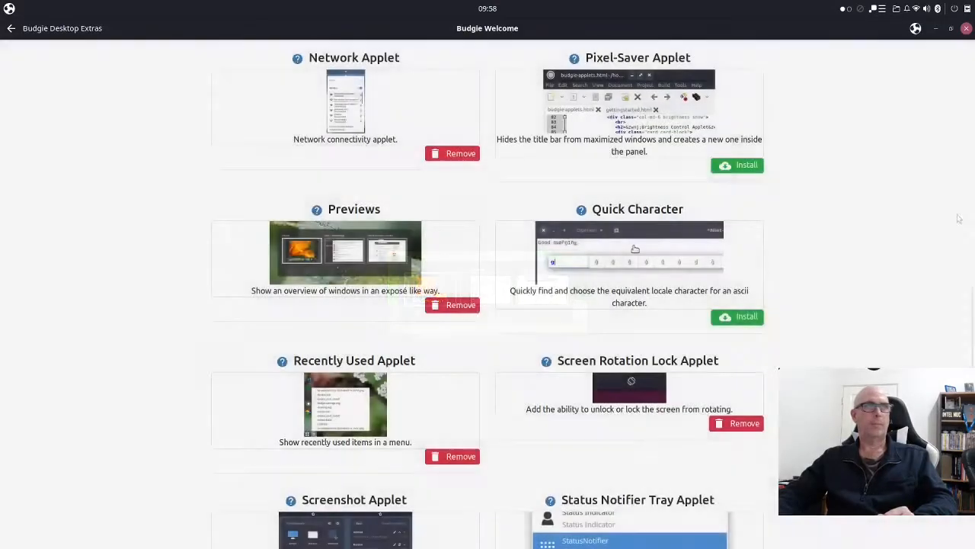
{"action": "left_click", "coordinate": [629, 244]}
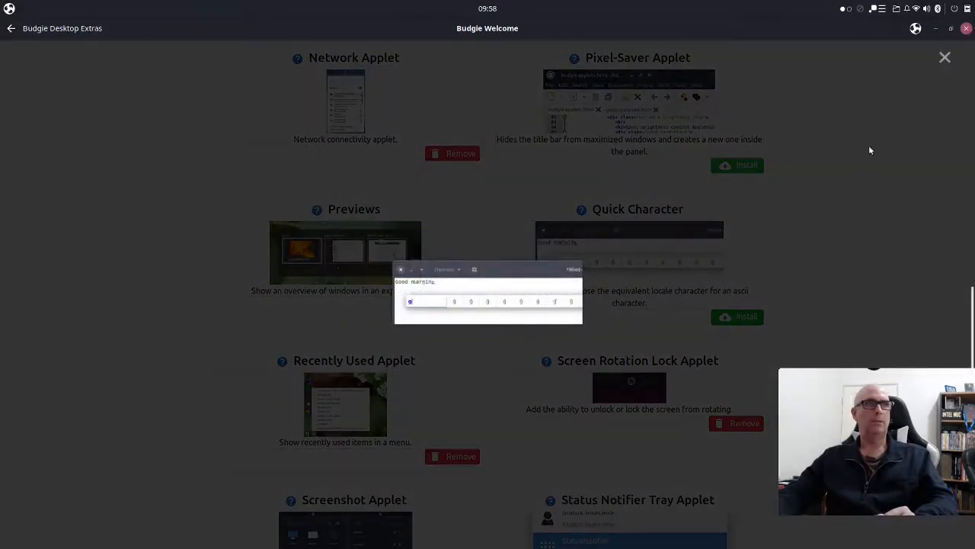
{"action": "left_click", "coordinate": [944, 58]}
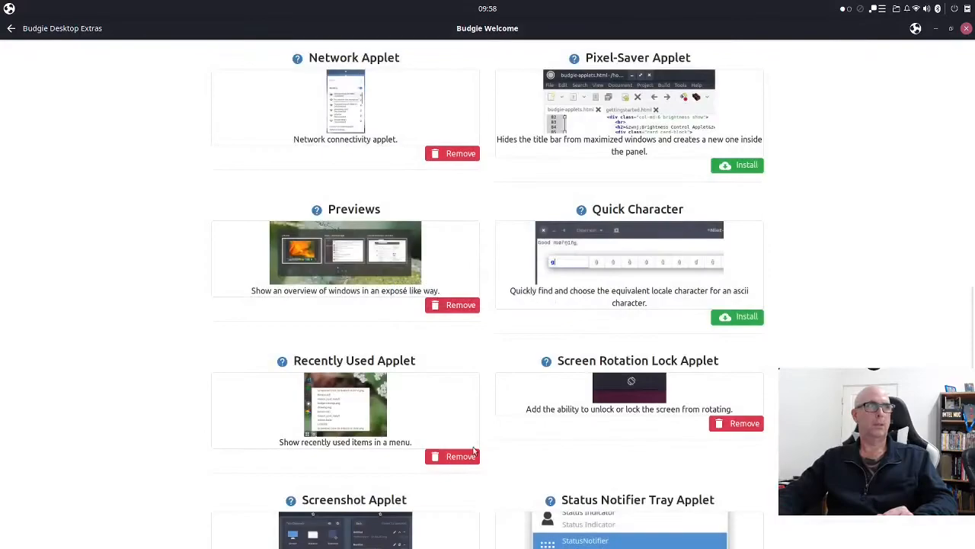
Preview the Recently Used and Screen Rotation Lock applets at full size, closing each preview
{"action": "left_click", "coordinate": [358, 393]}
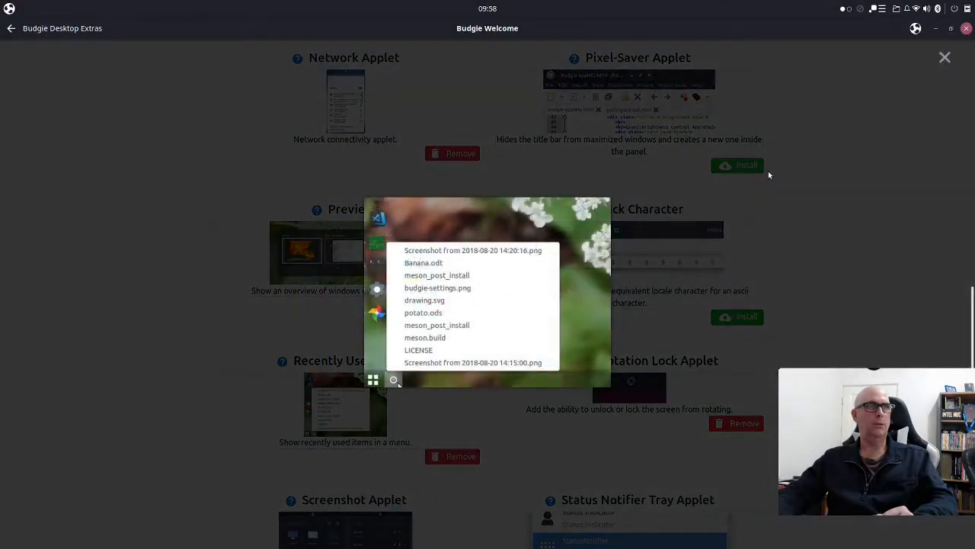
{"action": "left_click", "coordinate": [944, 58]}
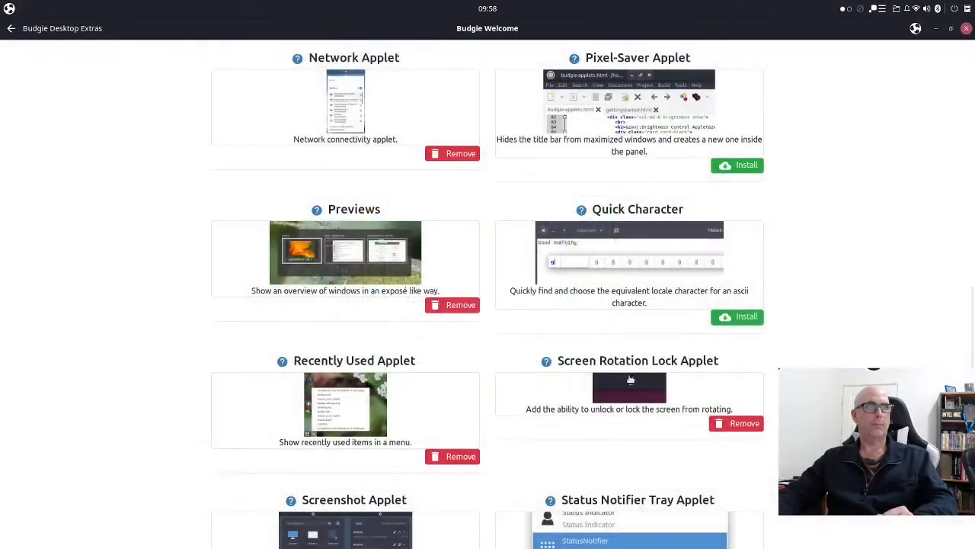
{"action": "left_click", "coordinate": [619, 385]}
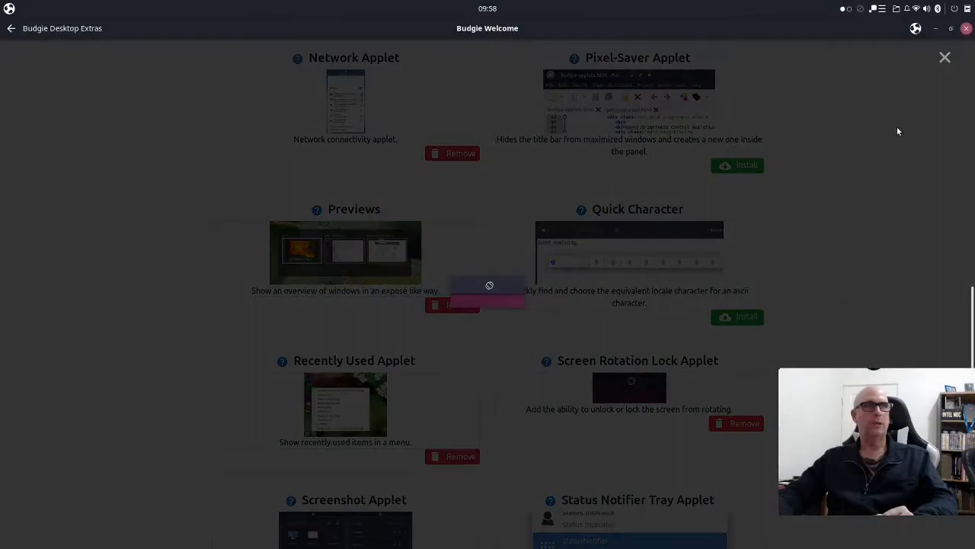
{"action": "left_click", "coordinate": [946, 61]}
Enlarge the Screenshot applet and Status Notifier Tray applet images and close each one
{"action": "scroll", "coordinate": [835, 263], "scroll_direction": "down", "scroll_amount": 5}
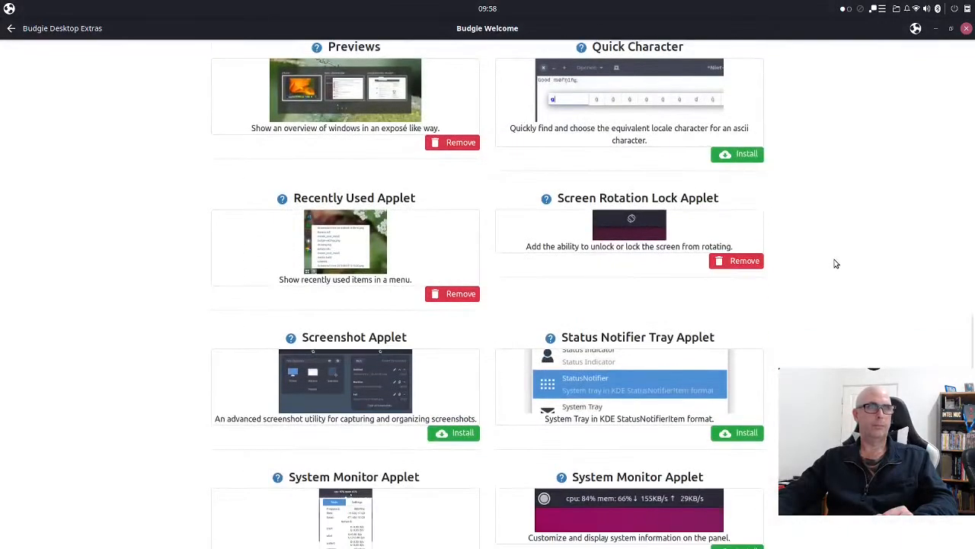
{"action": "left_click", "coordinate": [383, 236]}
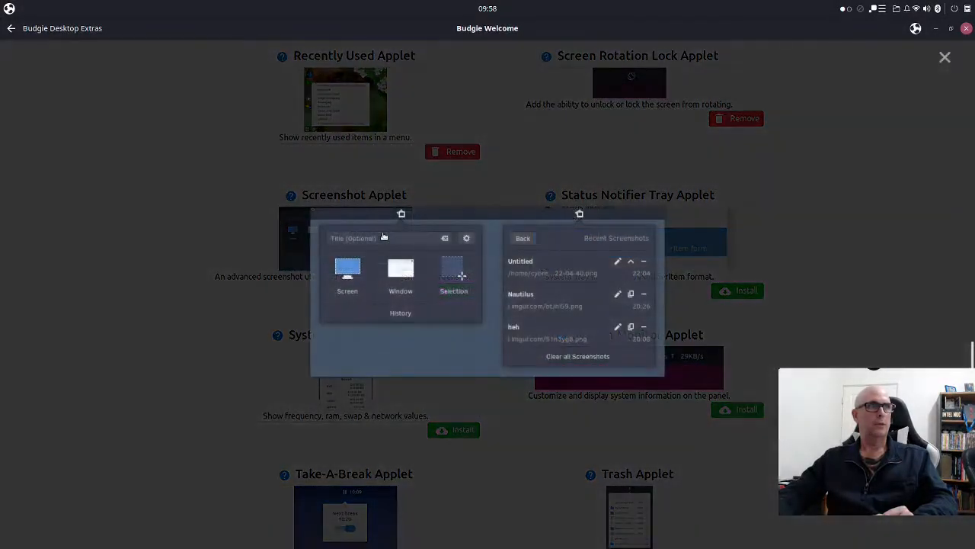
{"action": "left_click", "coordinate": [953, 58]}
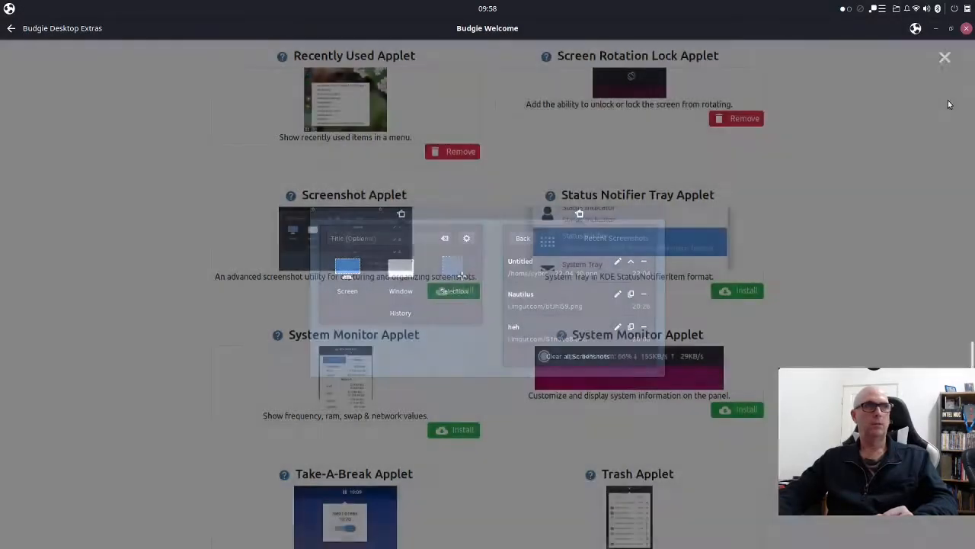
{"action": "left_click", "coordinate": [645, 236]}
{"action": "left_click", "coordinate": [945, 59]}
Preview both System Monitor applets at full size and close each preview
{"action": "left_click", "coordinate": [589, 357]}
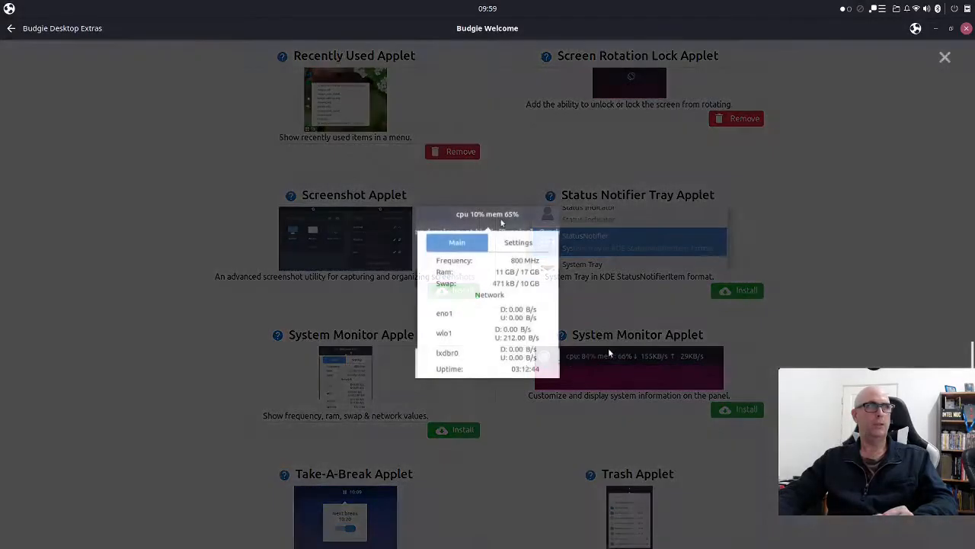
{"action": "left_click", "coordinate": [944, 59]}
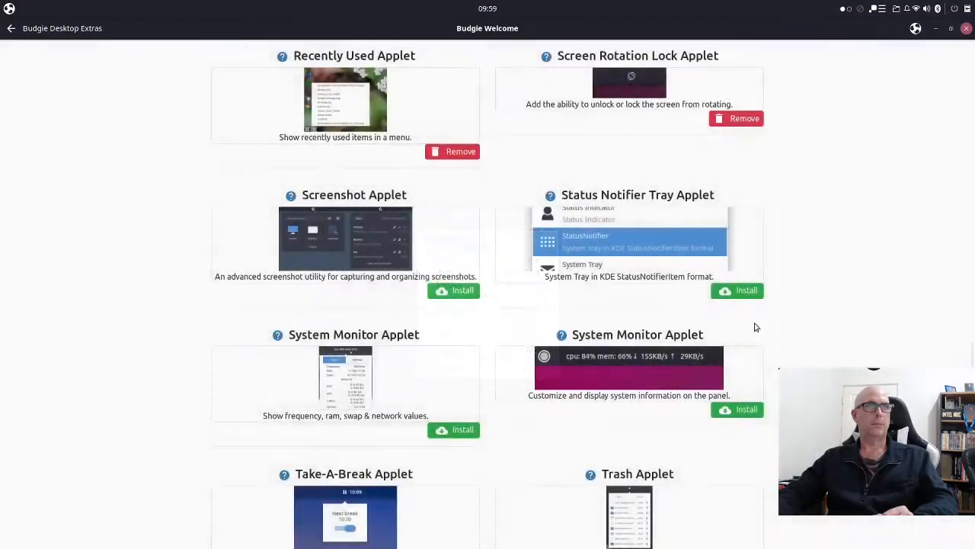
{"action": "left_click", "coordinate": [639, 354]}
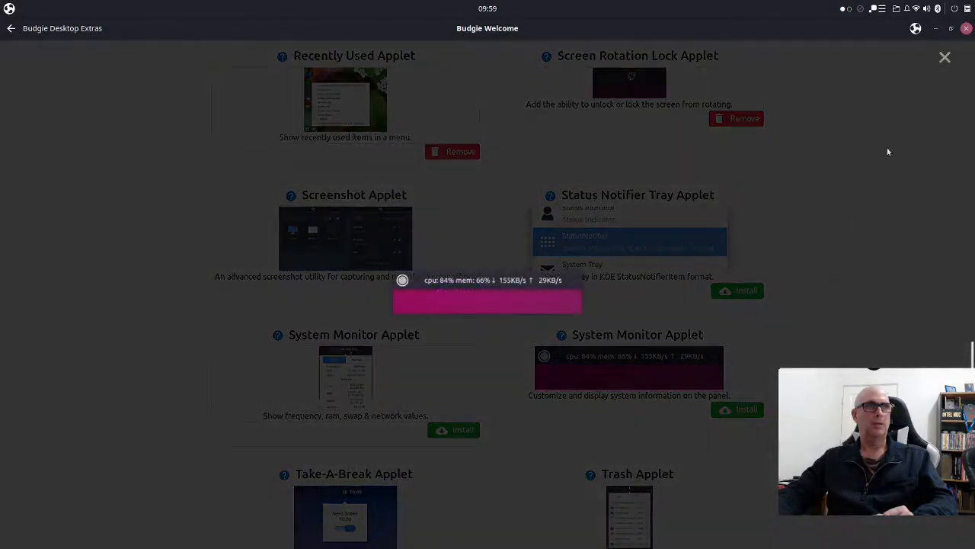
{"action": "left_click", "coordinate": [945, 59]}
View the enlarged screenshots of the Take-A-Break and Trash applets, closing each one
{"action": "scroll", "coordinate": [877, 291], "scroll_direction": "down", "scroll_amount": 3}
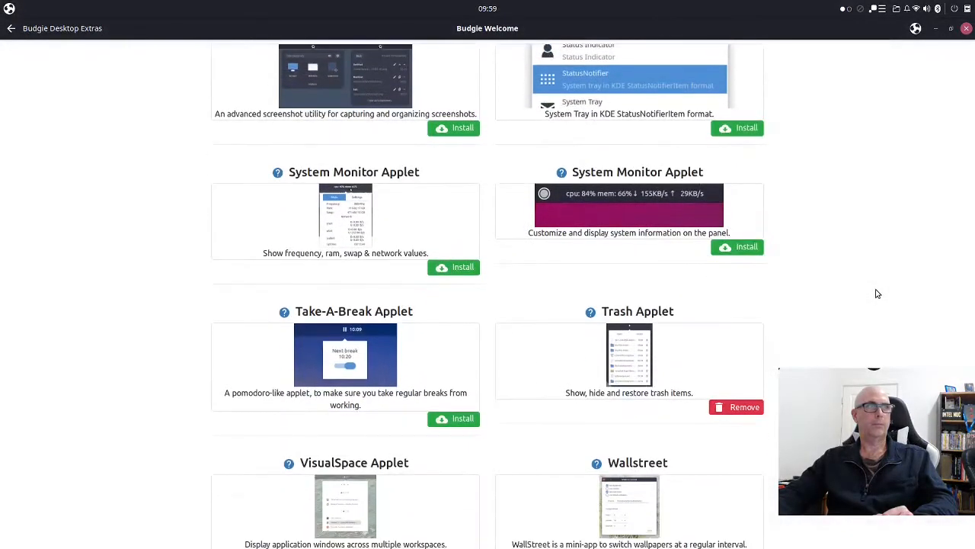
{"action": "left_click", "coordinate": [366, 346]}
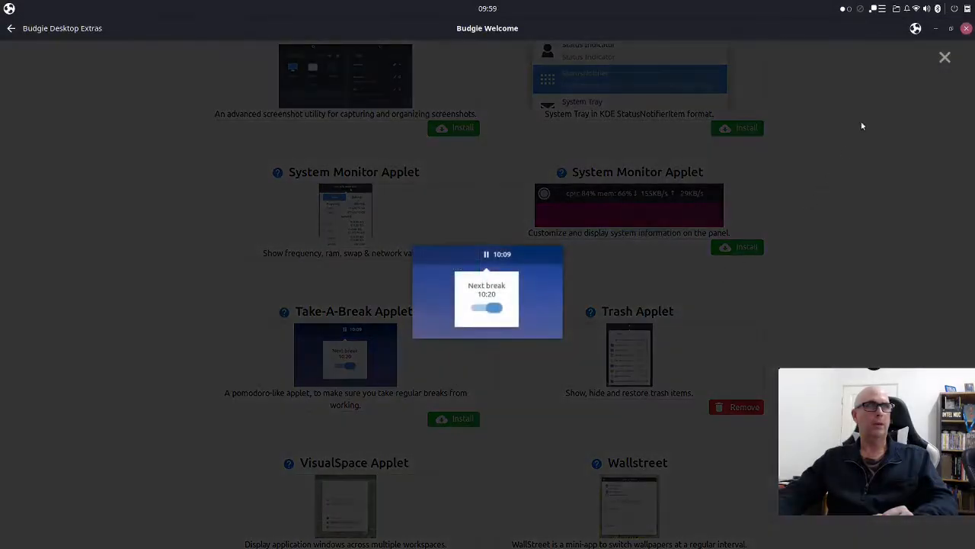
{"action": "left_click", "coordinate": [945, 59]}
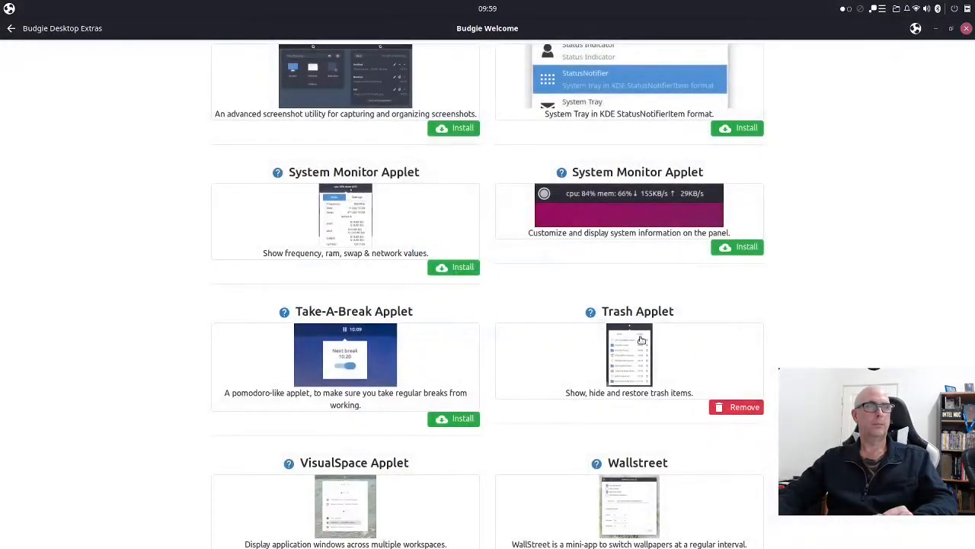
{"action": "left_click", "coordinate": [642, 341]}
{"action": "left_click", "coordinate": [945, 58]}
Preview the VisualSpace applet and the Wallstreet mini-app at full size, closing each preview
{"action": "scroll", "coordinate": [838, 322], "scroll_direction": "down", "scroll_amount": 5}
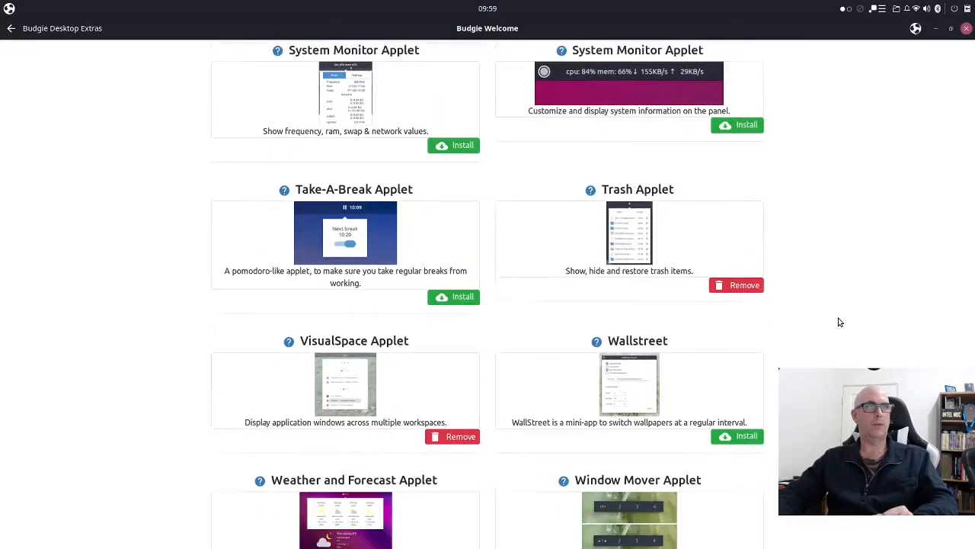
{"action": "left_click", "coordinate": [347, 263]}
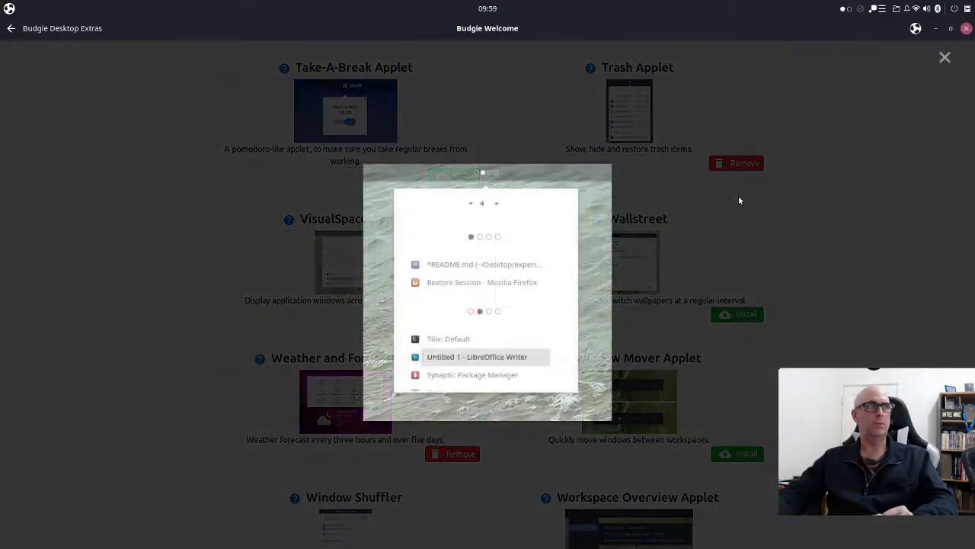
{"action": "left_click", "coordinate": [945, 57]}
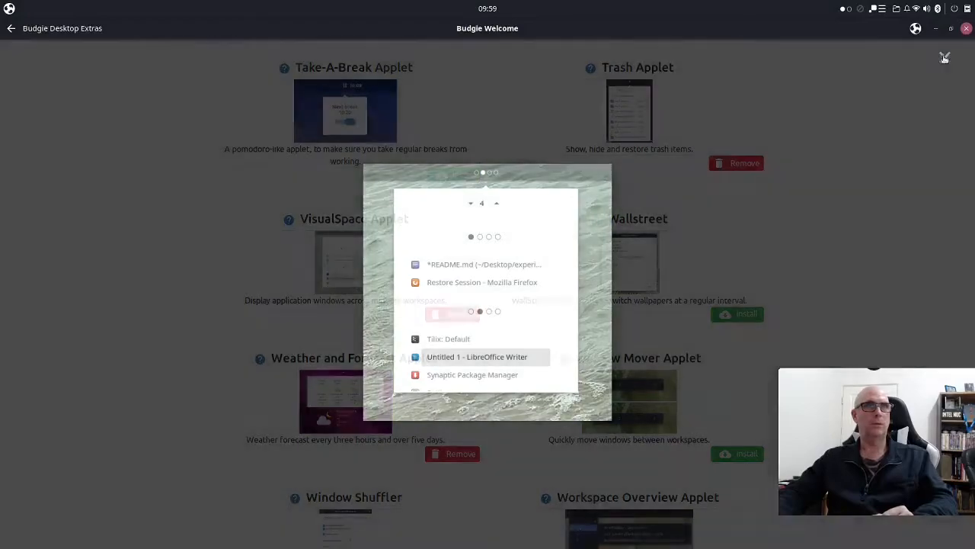
{"action": "left_click", "coordinate": [639, 266]}
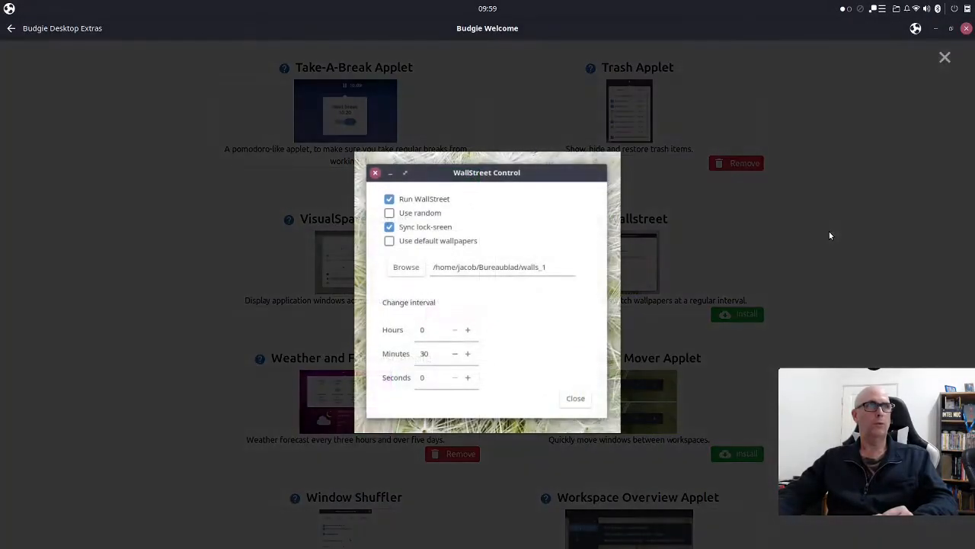
{"action": "left_click", "coordinate": [945, 58]}
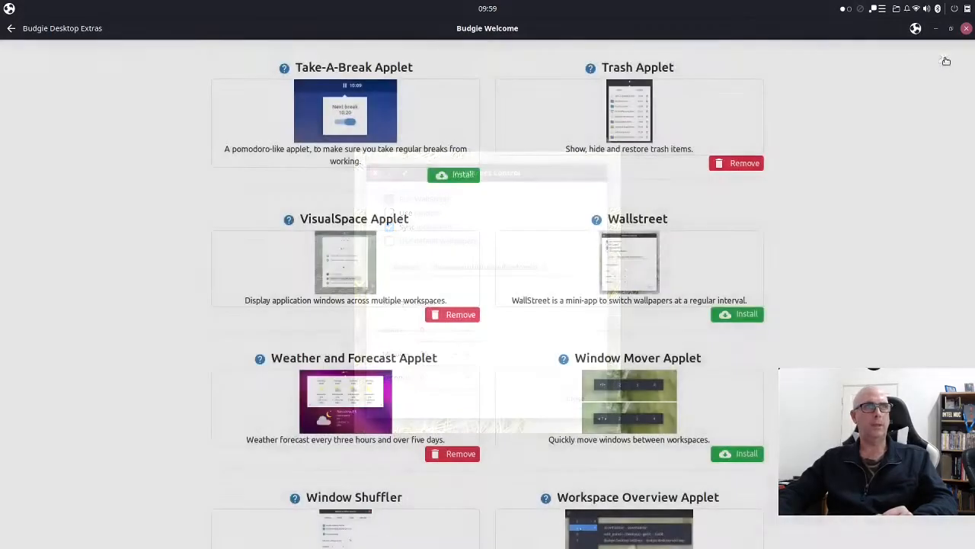
Enlarge the Weather and Forecast applet and Window Mover applet screenshots and close each one
{"action": "left_click", "coordinate": [353, 402]}
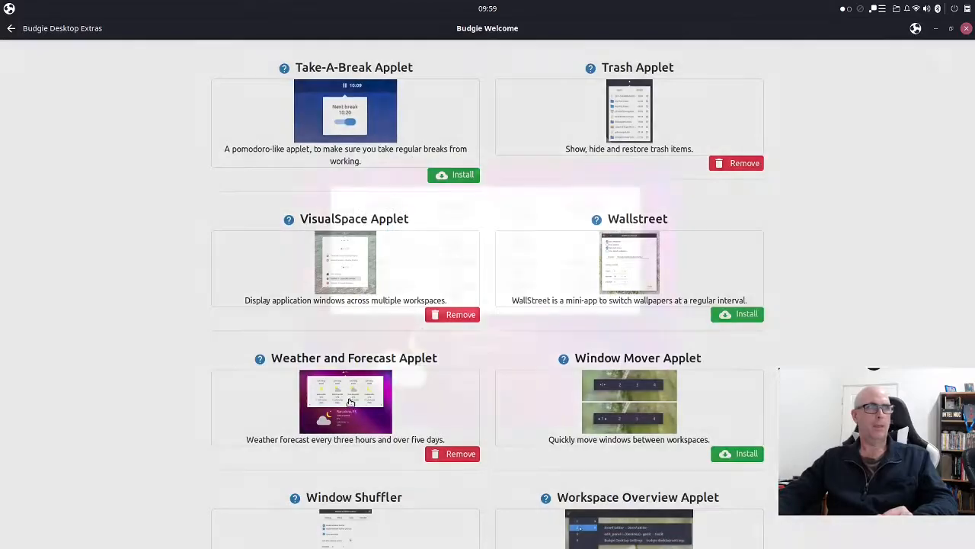
{"action": "left_click", "coordinate": [945, 58]}
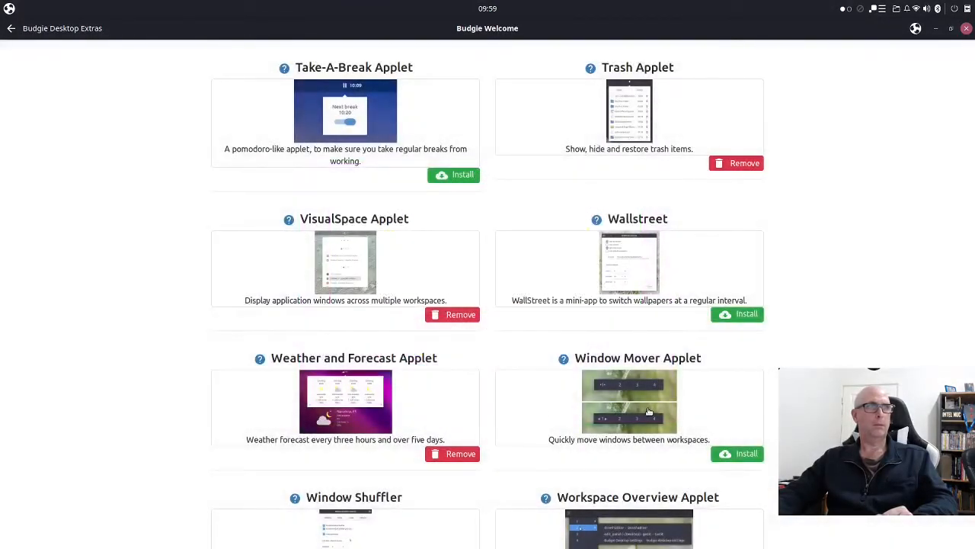
{"action": "left_click", "coordinate": [649, 404]}
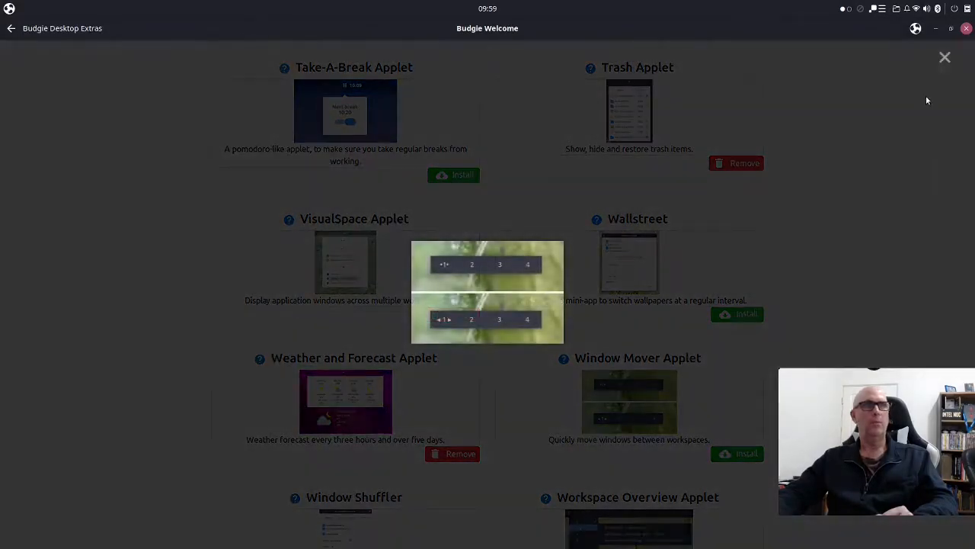
{"action": "left_click", "coordinate": [945, 58]}
View the Window Shuffler screenshot at full size and close it
{"action": "scroll", "coordinate": [892, 216], "scroll_direction": "down", "scroll_amount": 3}
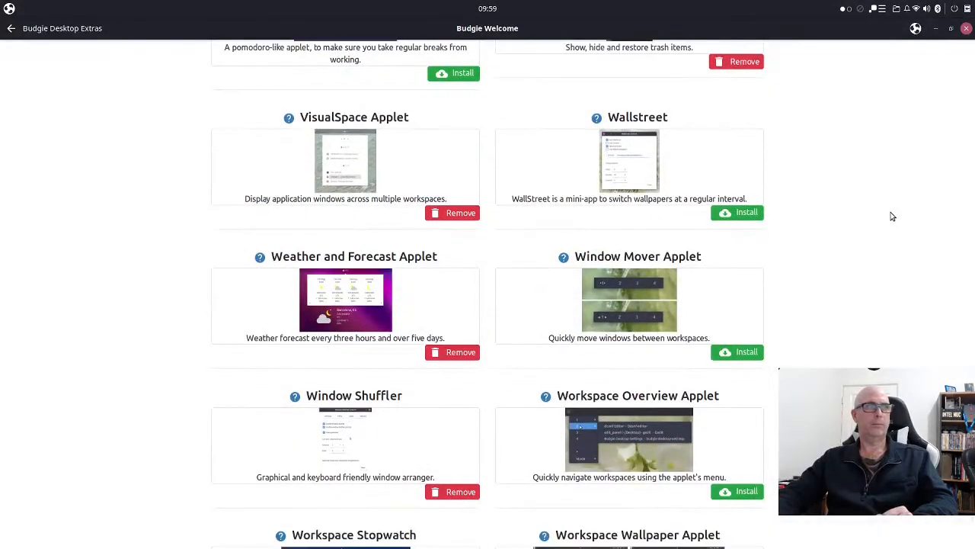
{"action": "scroll", "coordinate": [891, 217], "scroll_direction": "down", "scroll_amount": 4}
{"action": "left_click", "coordinate": [344, 289]}
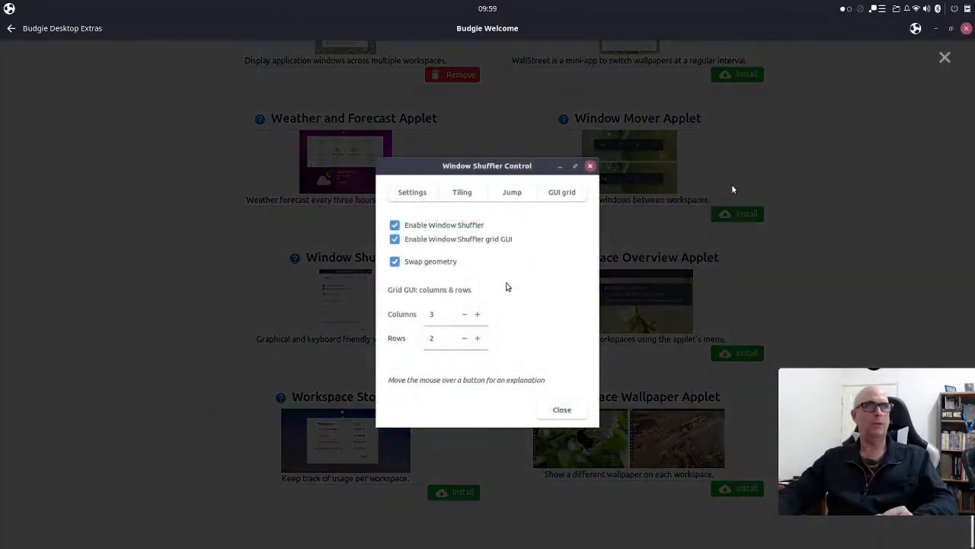
{"action": "left_click", "coordinate": [943, 67]}
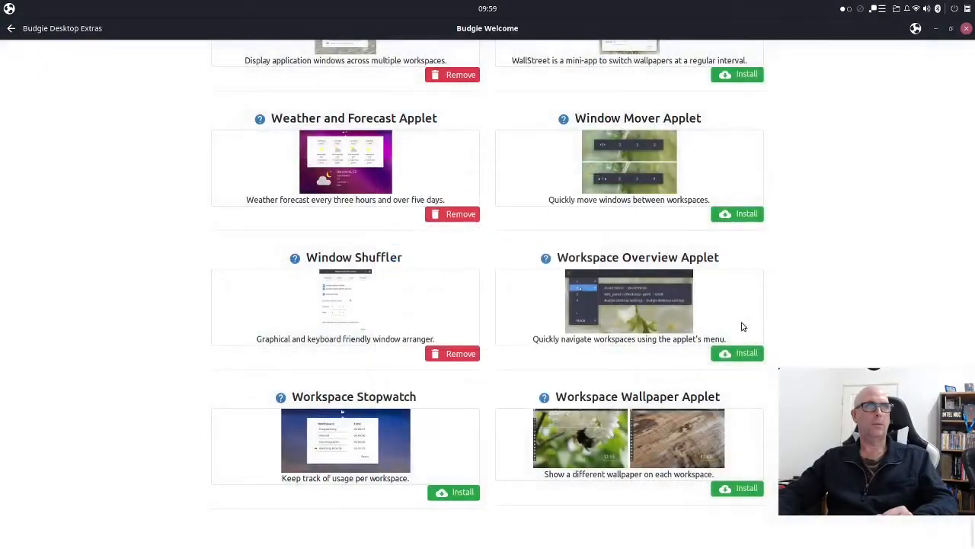
Preview the Workspace Overview applet, close it, and open the Workspace Stopwatch applet's full-size screenshot
{"action": "left_click", "coordinate": [646, 311]}
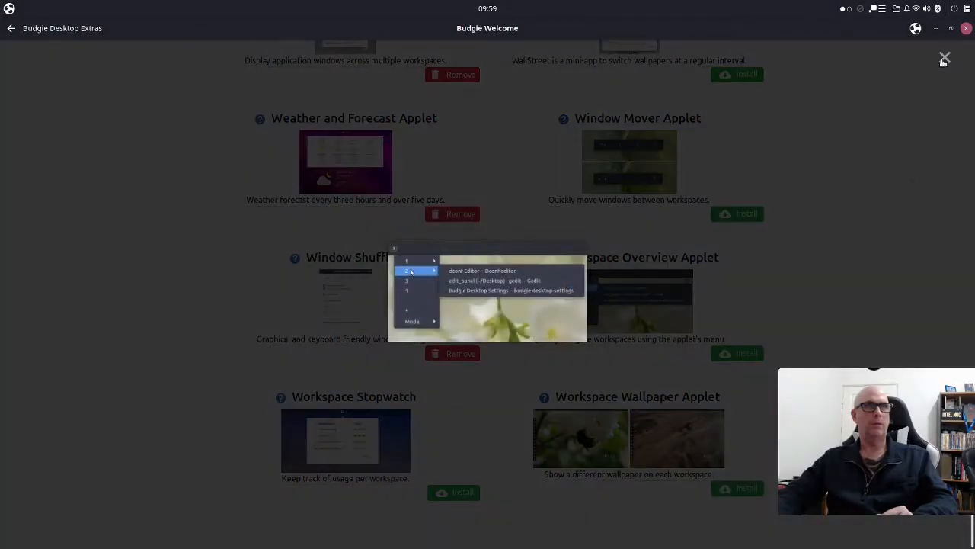
{"action": "left_click", "coordinate": [943, 59]}
{"action": "left_click", "coordinate": [367, 434]}
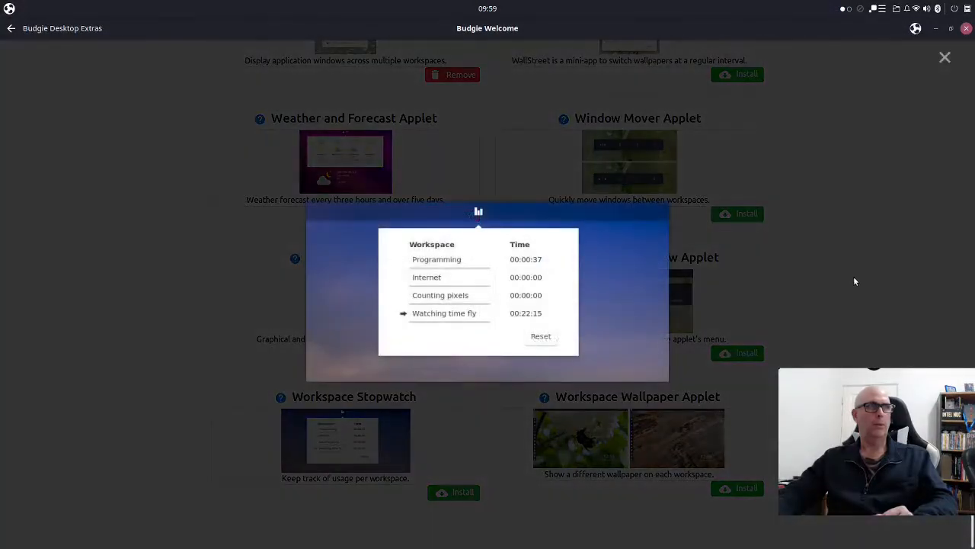
Close the Workspace Stopwatch screenshot, then view the Workspace Wallpaper applet's screenshot at full size and close it
{"action": "left_click", "coordinate": [945, 59]}
{"action": "left_click", "coordinate": [609, 440]}
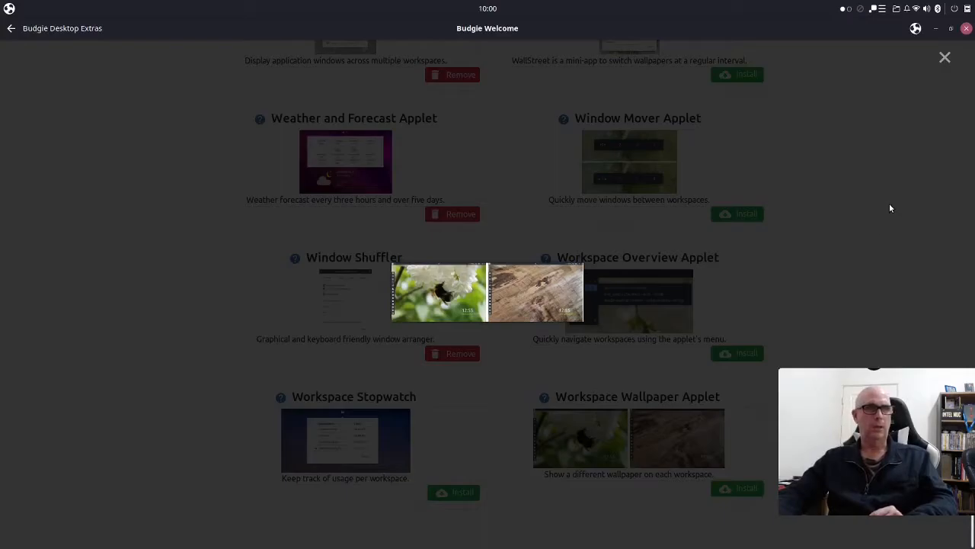
{"action": "left_click", "coordinate": [944, 58]}
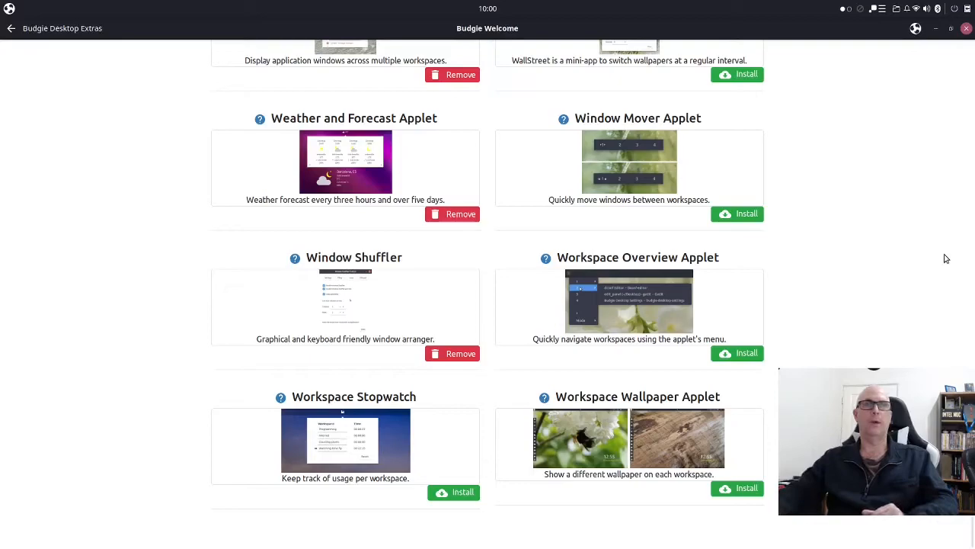
Return from the Budgie Desktop Extras list to the main menu of Budgie Welcome and close its window
{"action": "scroll", "coordinate": [917, 326], "scroll_direction": "up", "scroll_amount": 10}
{"action": "scroll", "coordinate": [917, 326], "scroll_direction": "up", "scroll_amount": 20}
{"action": "scroll", "coordinate": [916, 325], "scroll_direction": "up", "scroll_amount": 6}
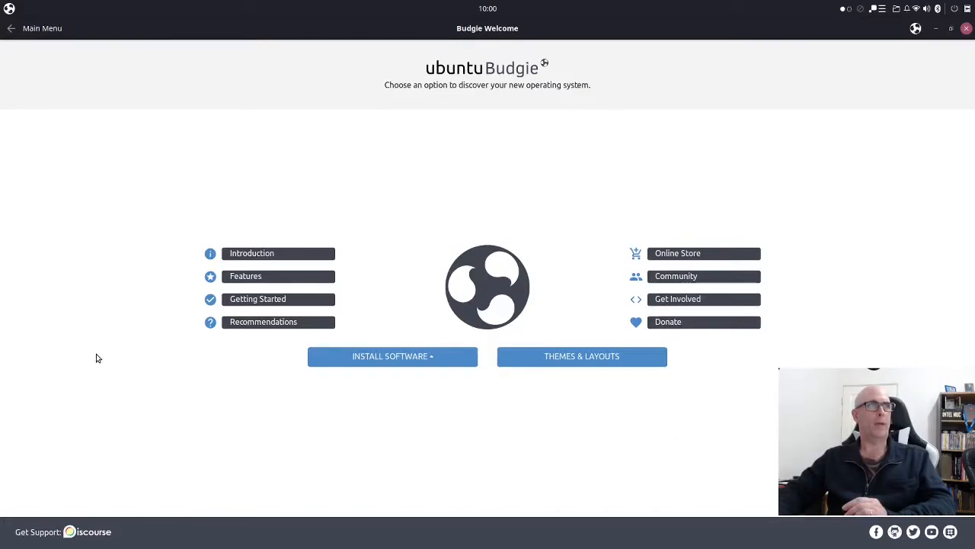
{"action": "left_click", "coordinate": [966, 29]}
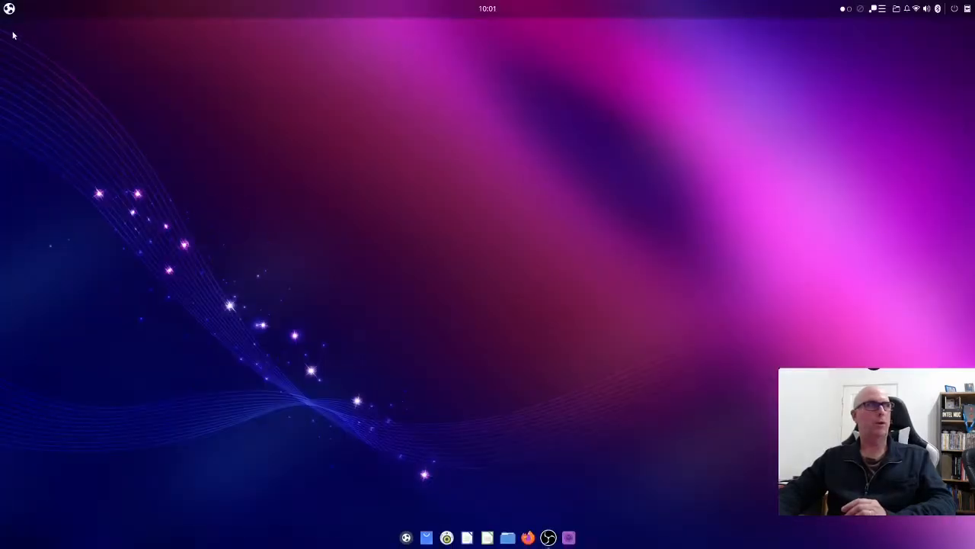
Show the application menu as an icon grid, launch Budgie Welcome from it, and close its window again
{"action": "left_click", "coordinate": [9, 8]}
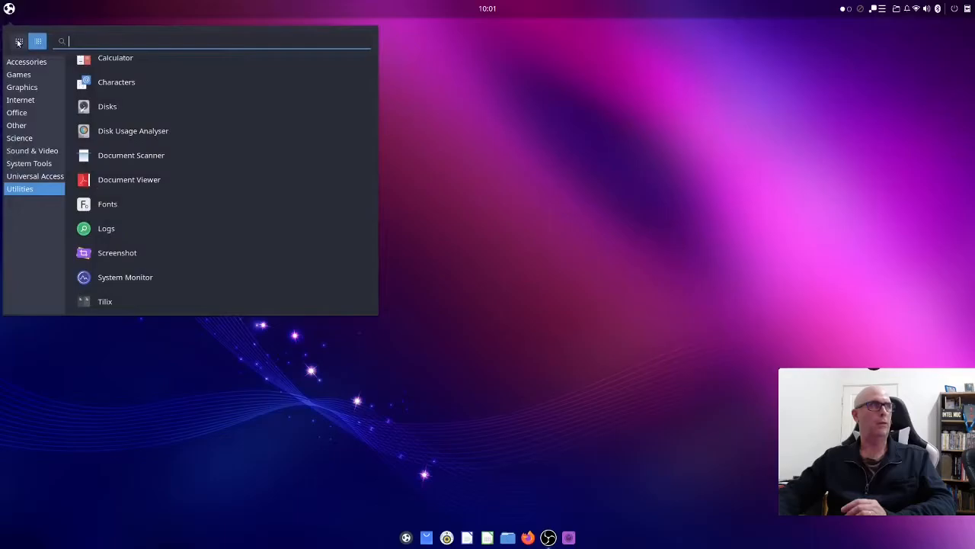
{"action": "left_click", "coordinate": [18, 42]}
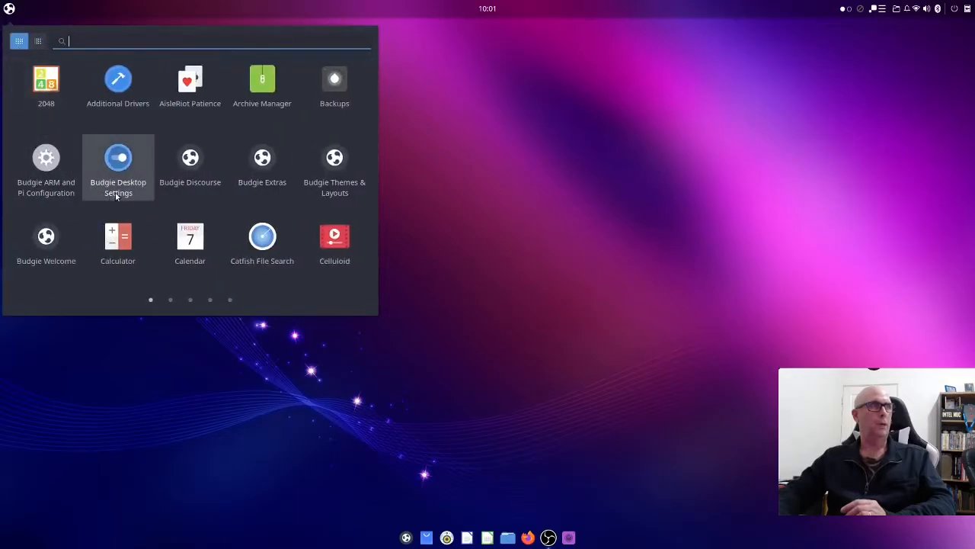
{"action": "left_click", "coordinate": [42, 248]}
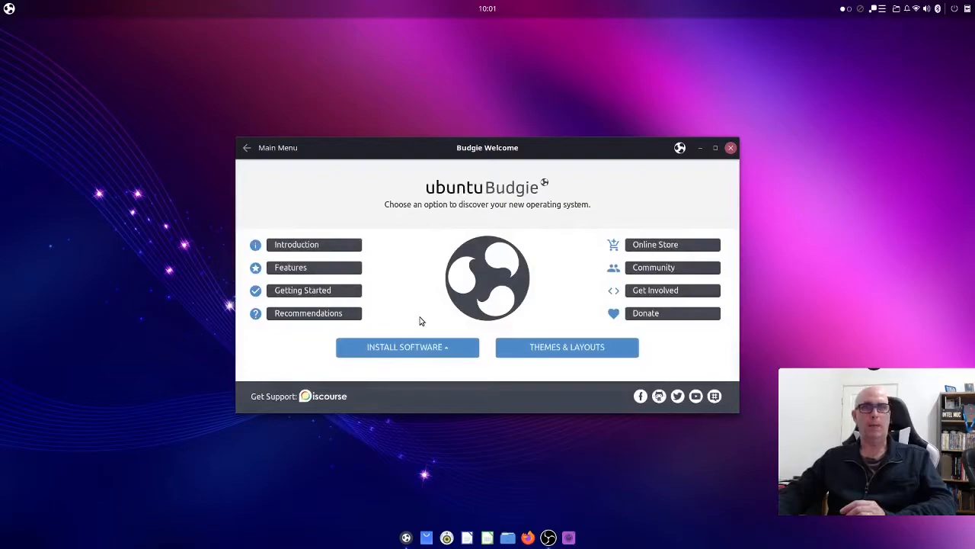
{"action": "left_click", "coordinate": [731, 147]}
Look through every page of installed applications in the application menu's icon grid
{"action": "left_click", "coordinate": [9, 9]}
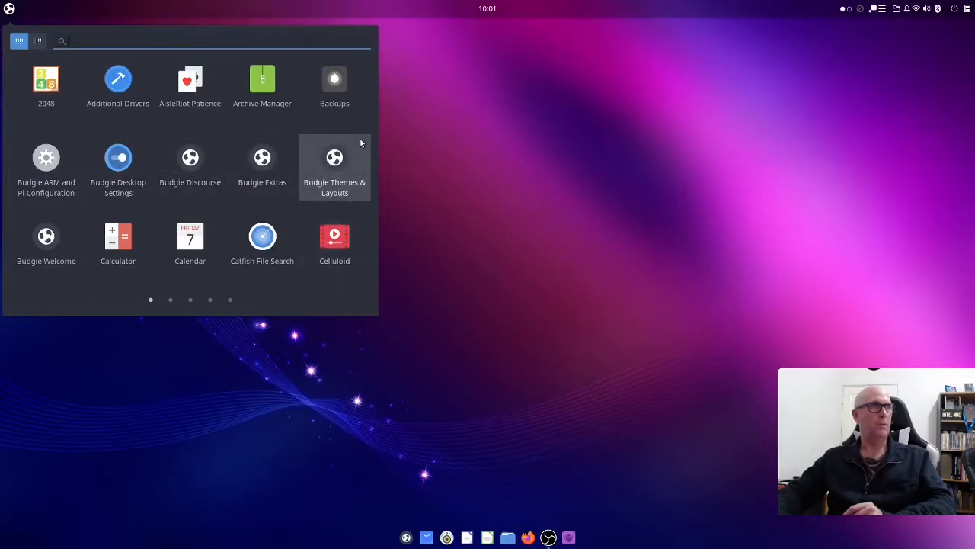
{"action": "scroll", "coordinate": [360, 138], "scroll_direction": "down", "scroll_amount": 1}
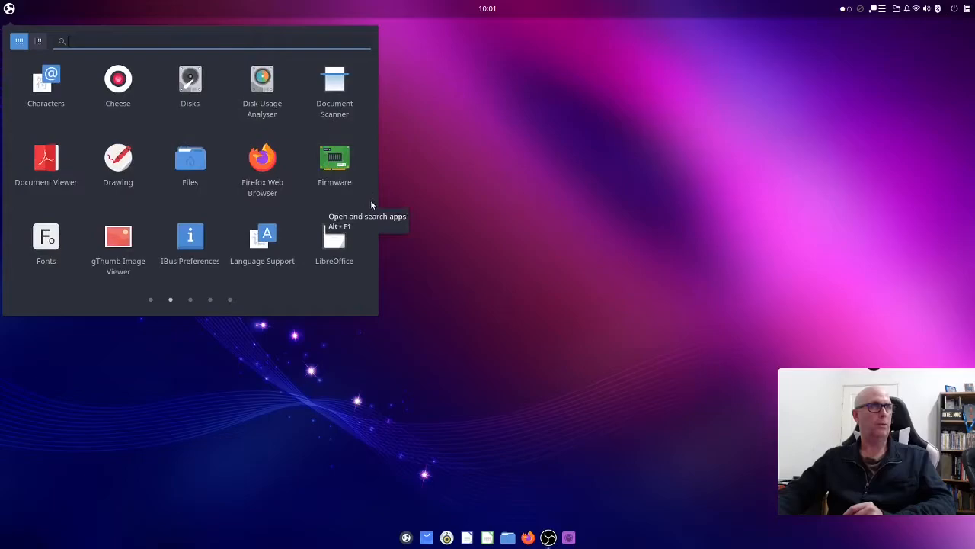
{"action": "scroll", "coordinate": [372, 175], "scroll_direction": "down", "scroll_amount": 1}
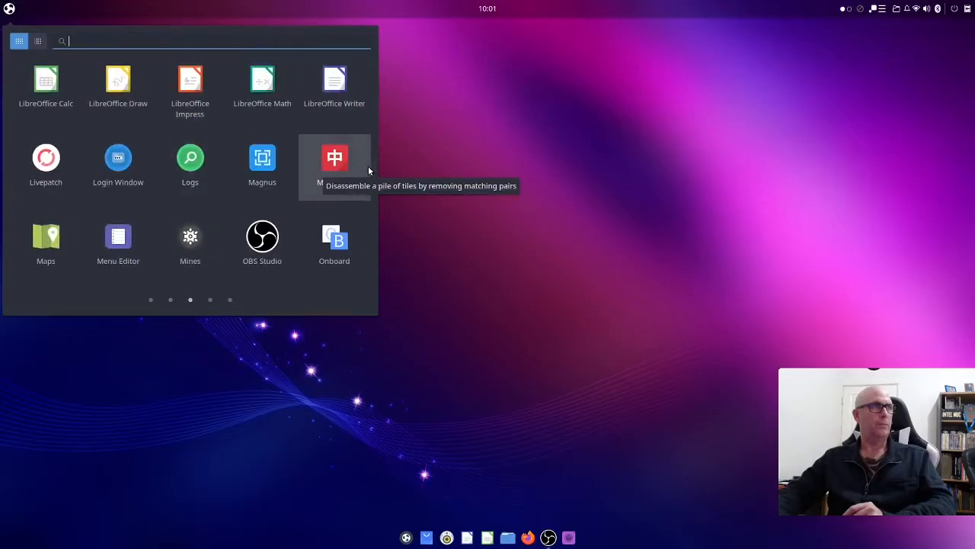
{"action": "left_click", "coordinate": [214, 301]}
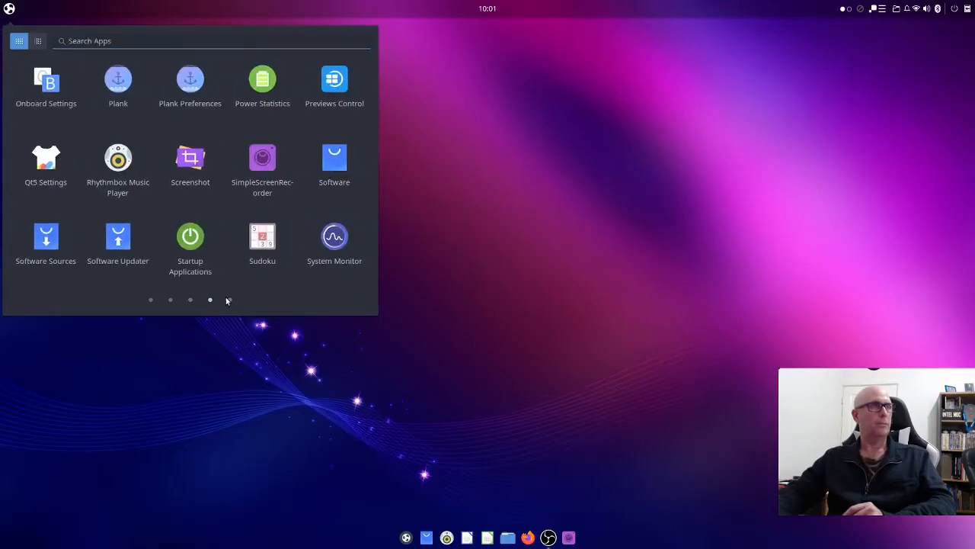
{"action": "left_click", "coordinate": [229, 300]}
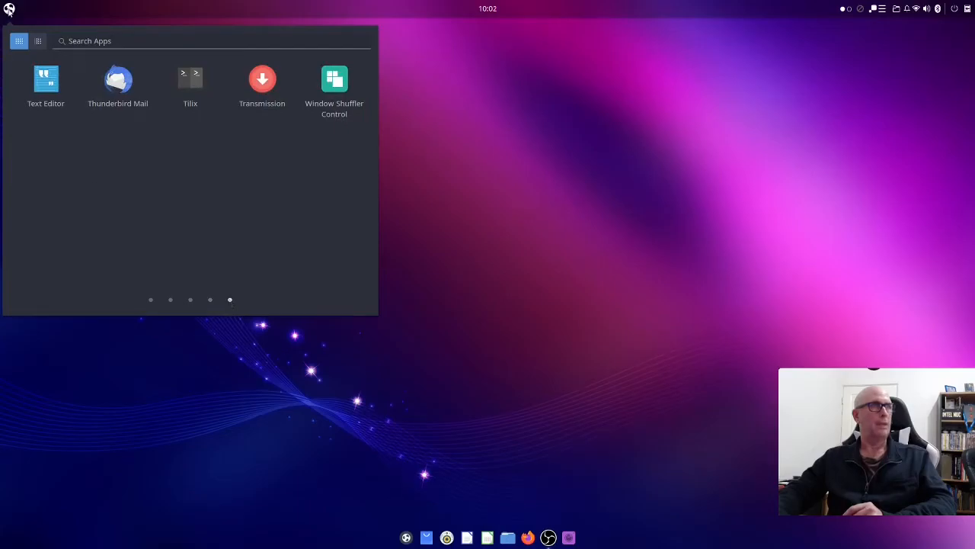
Switch the application menu to the category list and look through the Accessories applications
{"action": "left_click", "coordinate": [38, 40]}
{"action": "left_click", "coordinate": [26, 61]}
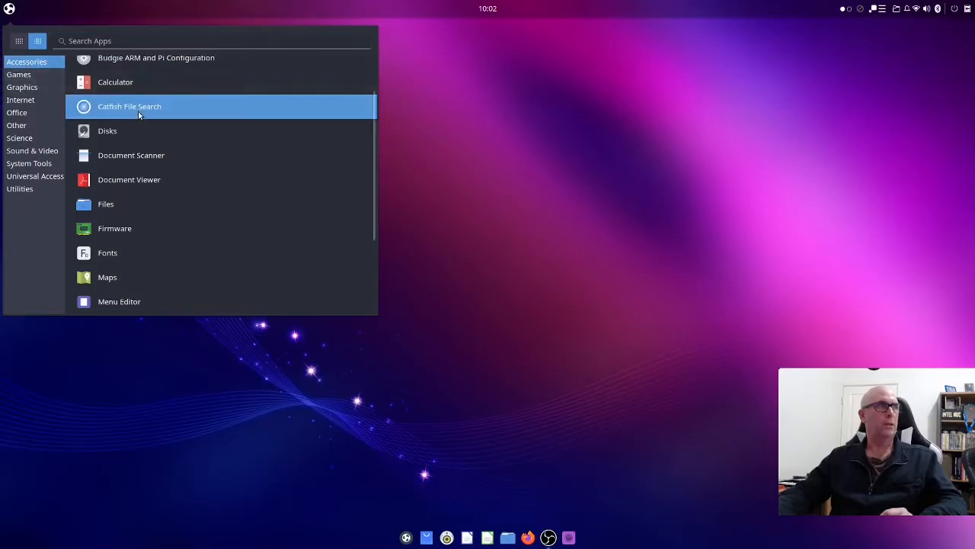
{"action": "scroll", "coordinate": [144, 119], "scroll_direction": "down", "scroll_amount": 2}
{"action": "scroll", "coordinate": [362, 165], "scroll_direction": "down", "scroll_amount": 1}
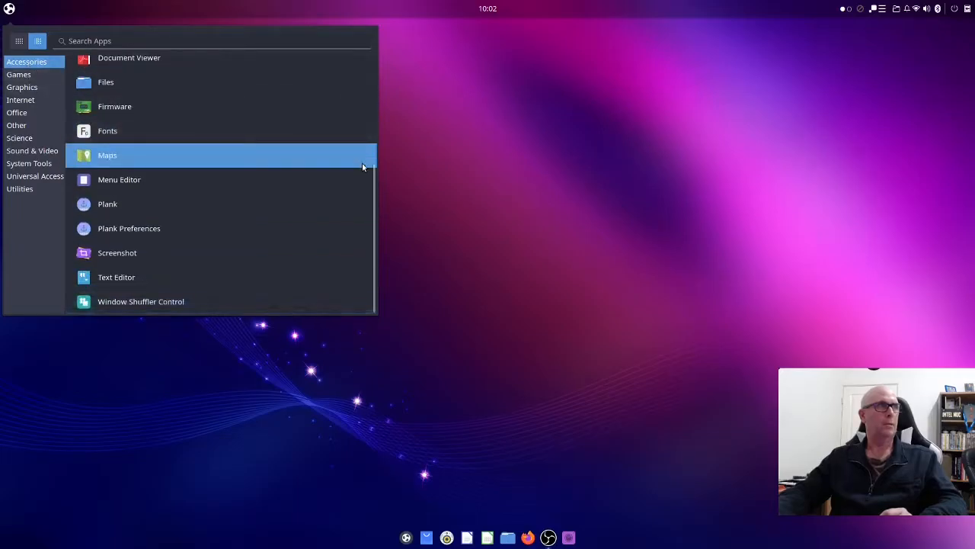
{"action": "scroll", "coordinate": [363, 167], "scroll_direction": "up", "scroll_amount": 4}
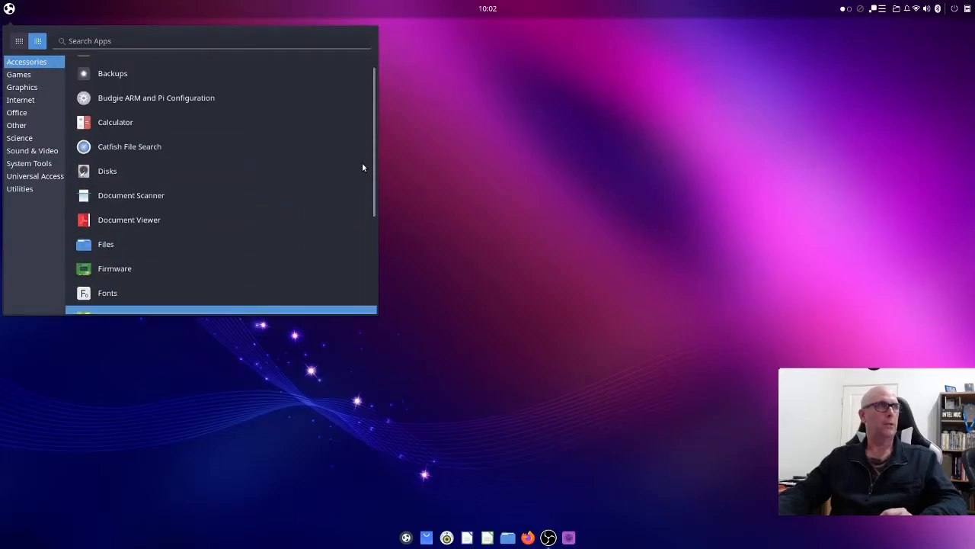
Look through the Games, Graphics, Internet, Office, Other, Science, and Sound & Video application categories
{"action": "left_click", "coordinate": [18, 75]}
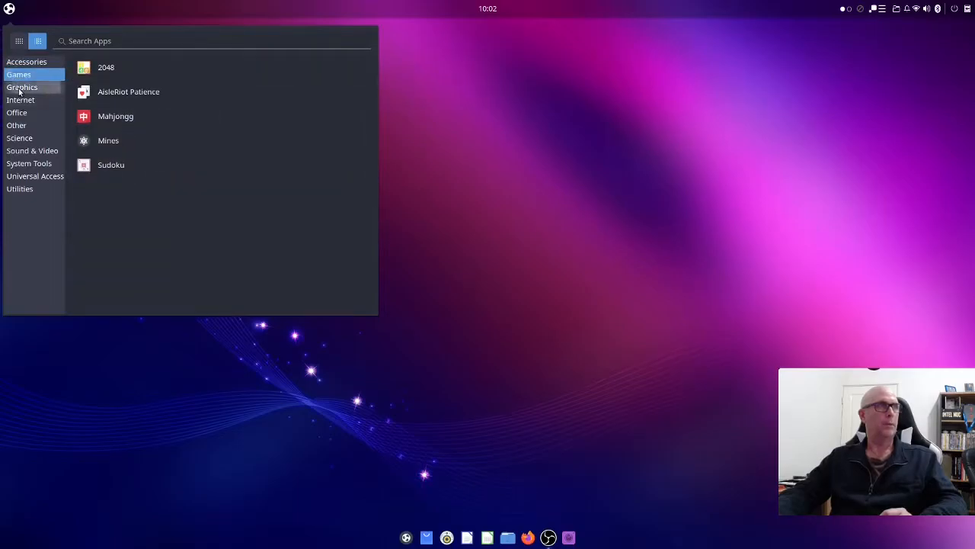
{"action": "left_click", "coordinate": [20, 87]}
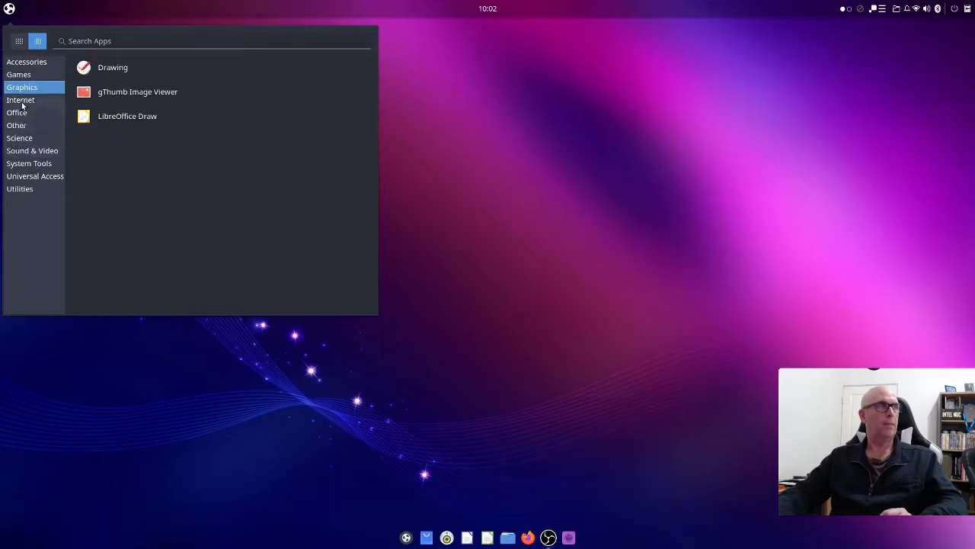
{"action": "left_click", "coordinate": [21, 100]}
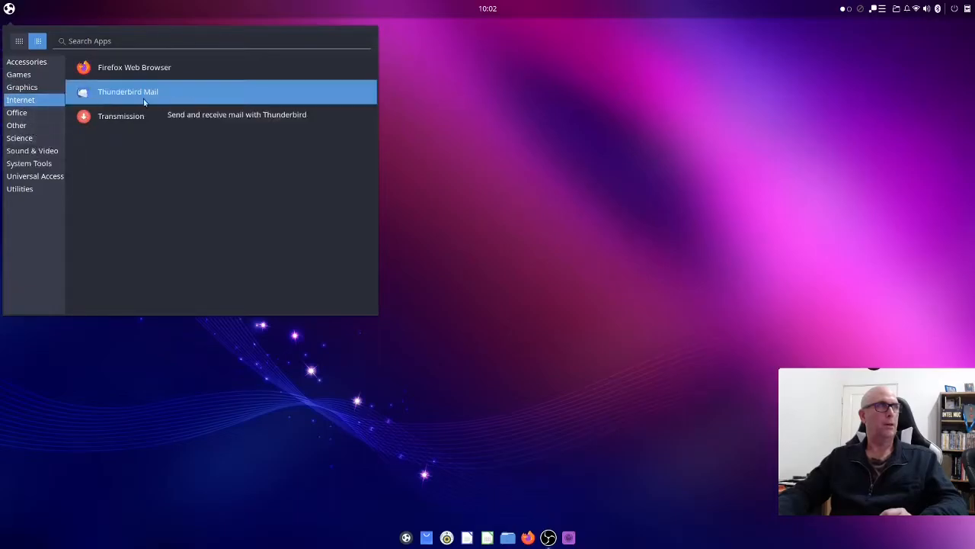
{"action": "left_click", "coordinate": [27, 112]}
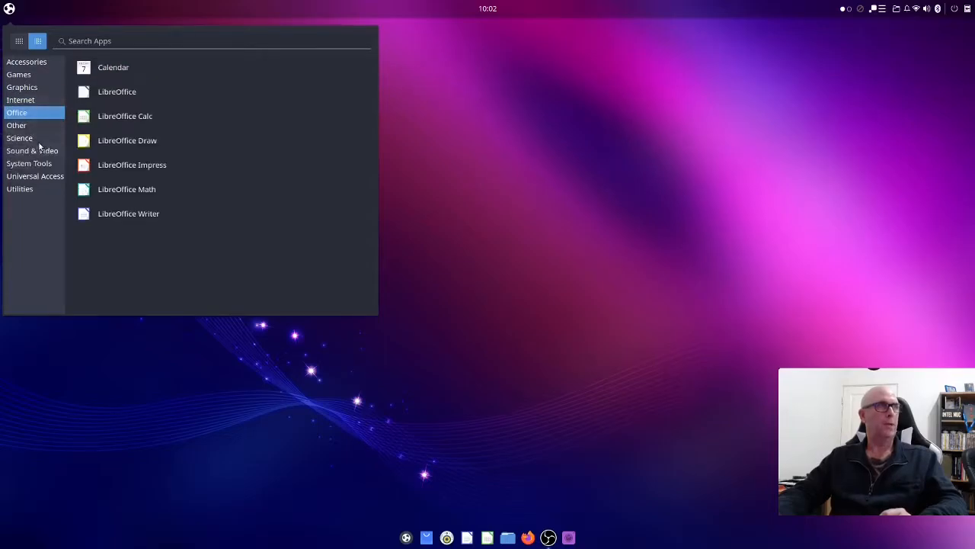
{"action": "left_click", "coordinate": [19, 125]}
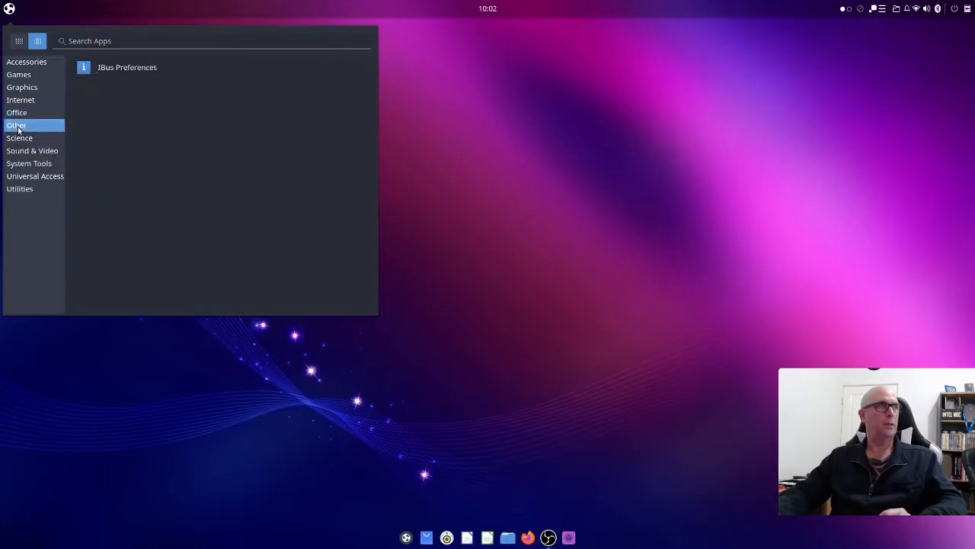
{"action": "left_click", "coordinate": [22, 139]}
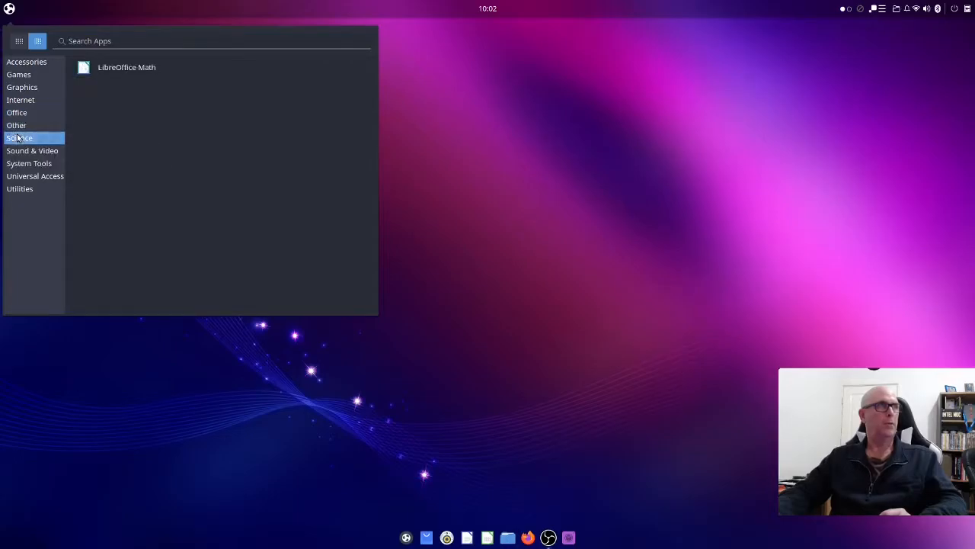
{"action": "left_click", "coordinate": [28, 152]}
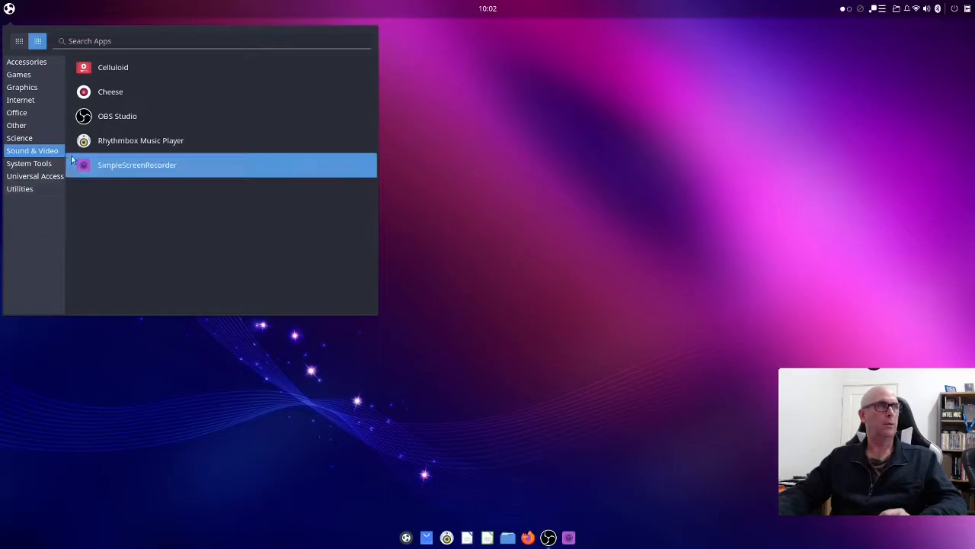
Look through the whole System Tools category and launch System Monitor from it
{"action": "left_click", "coordinate": [31, 165]}
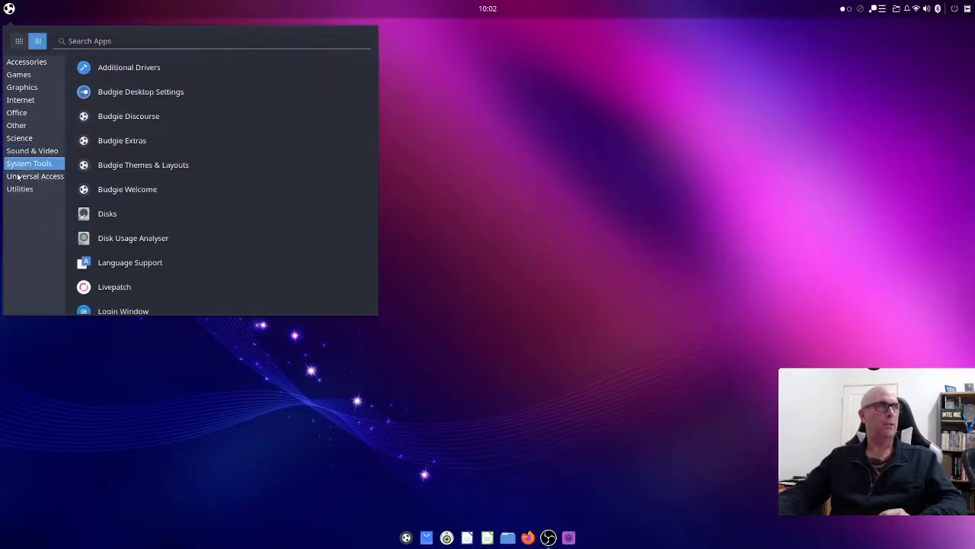
{"action": "scroll", "coordinate": [283, 242], "scroll_direction": "down", "scroll_amount": 3}
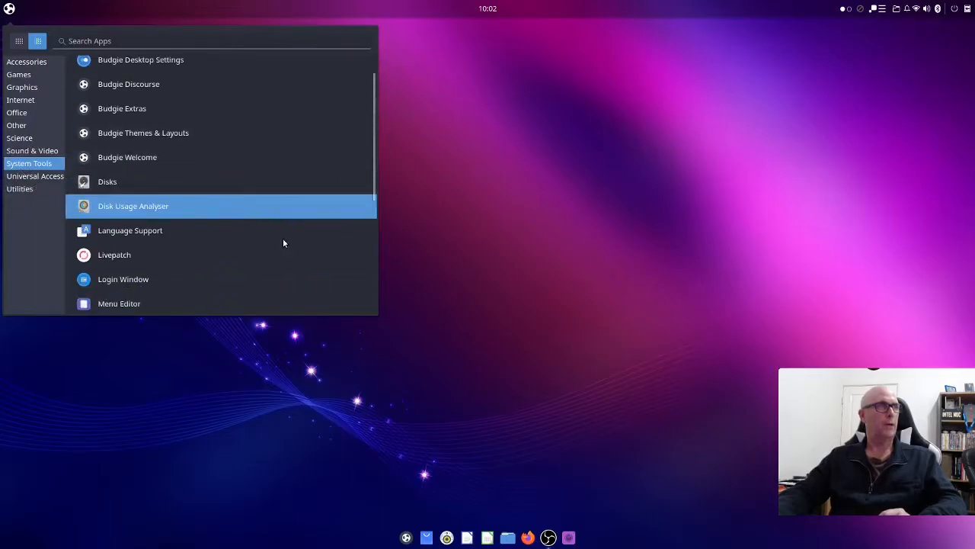
{"action": "scroll", "coordinate": [283, 242], "scroll_direction": "down", "scroll_amount": 8}
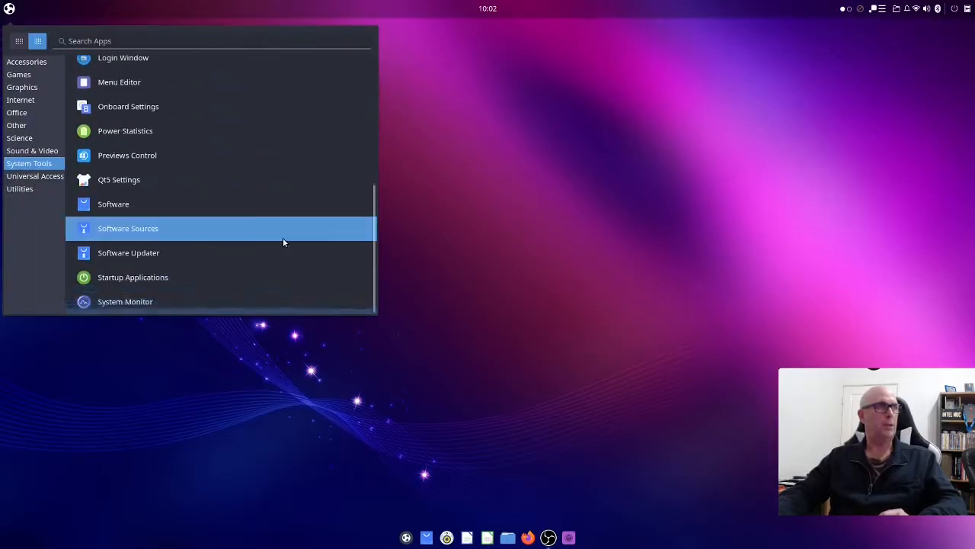
{"action": "left_click", "coordinate": [133, 301]}
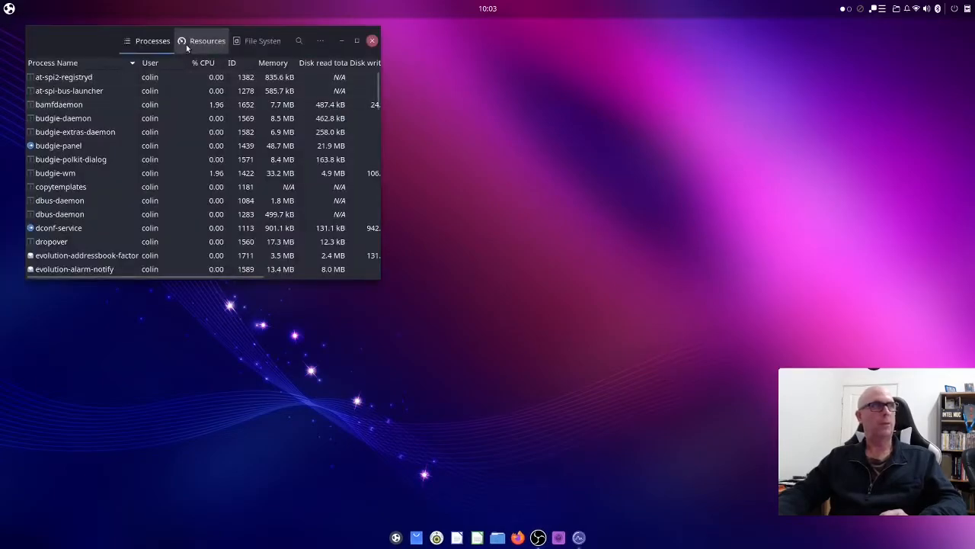
Examine the CPU, memory and network graphs under Resources with the System Monitor window maximized, then restore and close it
{"action": "left_click", "coordinate": [199, 42]}
{"action": "left_click_drag", "start_coordinate": [301, 35], "coordinate": [551, 78]}
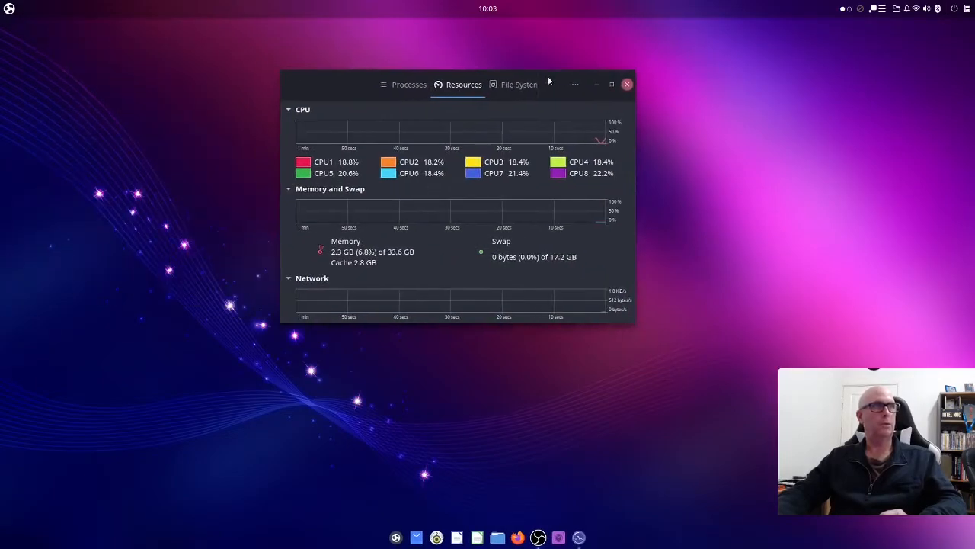
{"action": "double_click", "coordinate": [368, 77]}
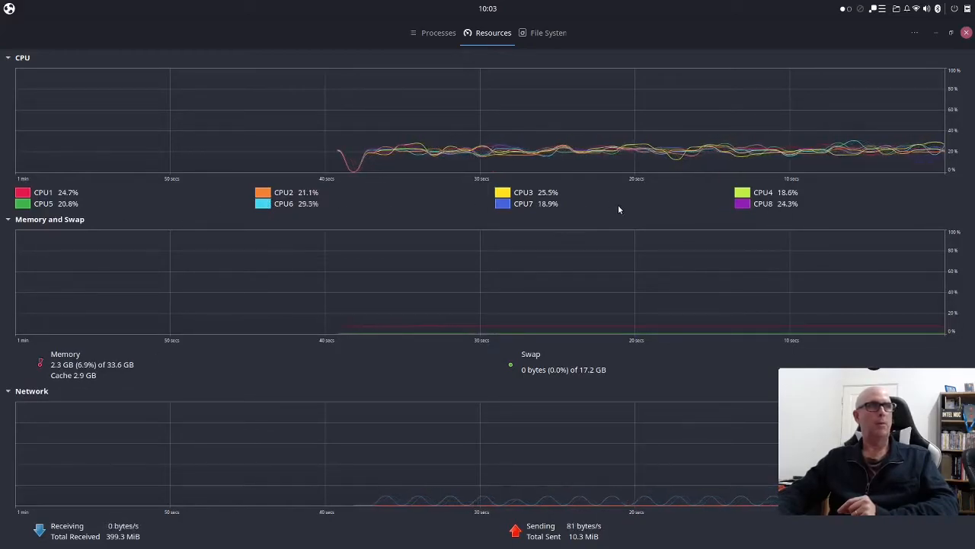
{"action": "left_click_drag", "start_coordinate": [732, 26], "coordinate": [572, 107]}
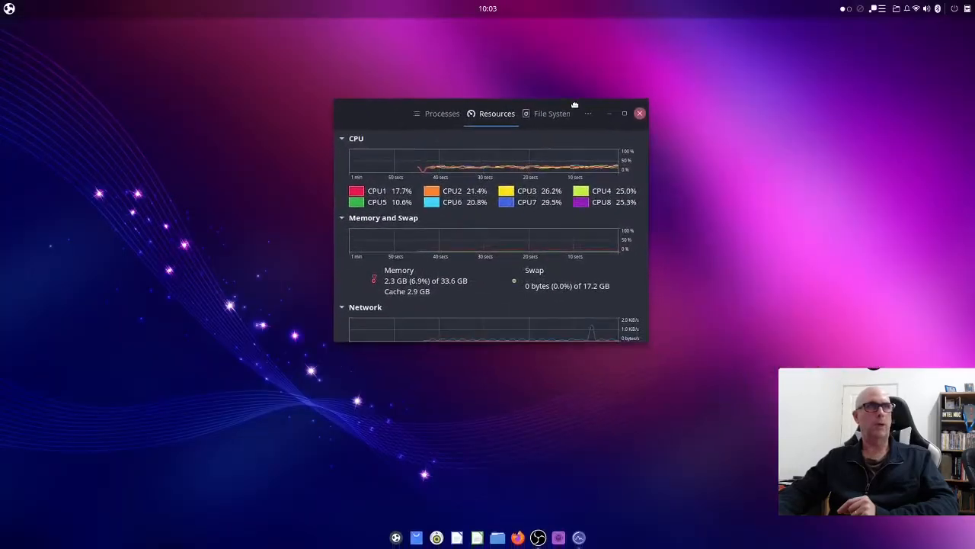
{"action": "left_click", "coordinate": [640, 113]}
Open the Calendar application from the panel clock, view the month, and close it
{"action": "left_click", "coordinate": [487, 8]}
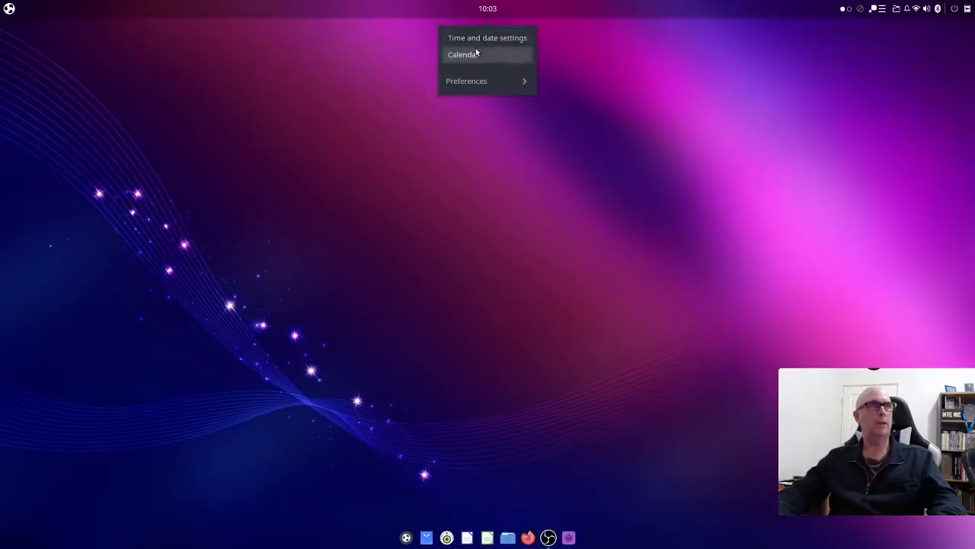
{"action": "left_click", "coordinate": [477, 54]}
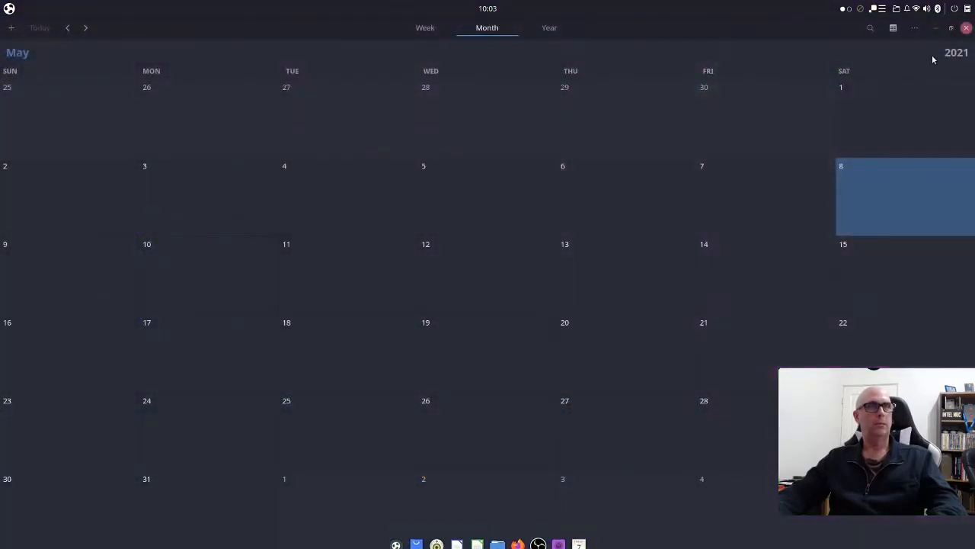
{"action": "left_click", "coordinate": [965, 29]}
Open Budgie Desktop Settings and view the available widget and icon themes in the Style settings without changing them
{"action": "key", "text": "super"}
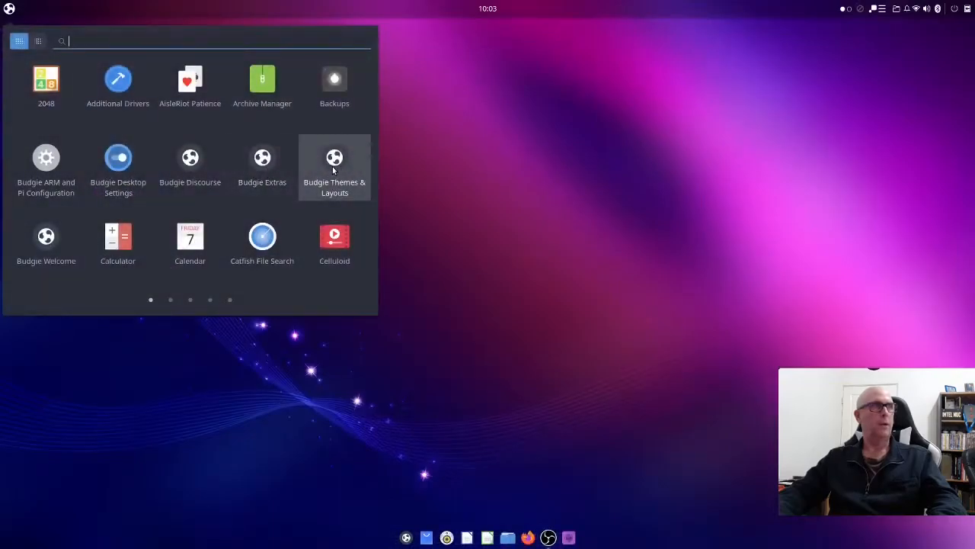
{"action": "left_click", "coordinate": [112, 163]}
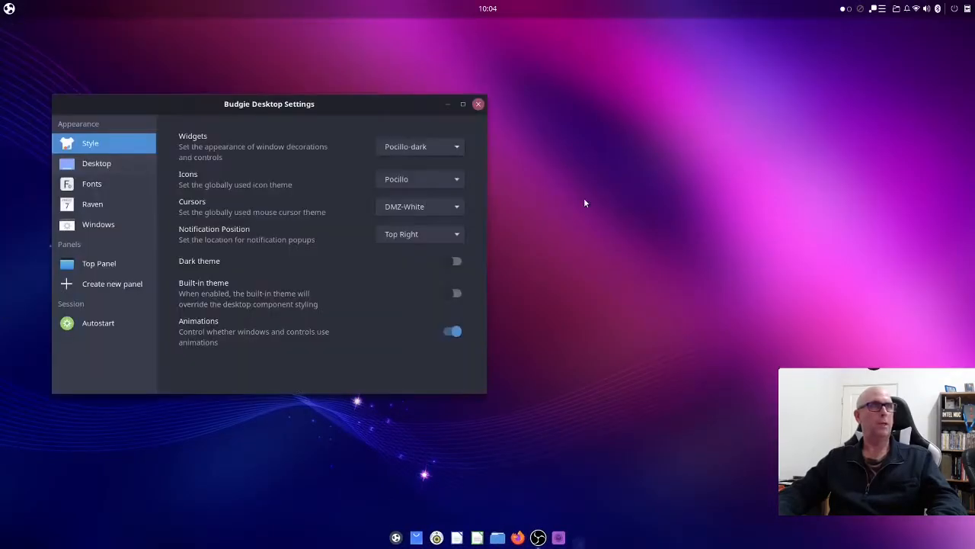
{"action": "left_click", "coordinate": [457, 147]}
{"action": "left_click", "coordinate": [617, 143]}
{"action": "left_click", "coordinate": [443, 178]}
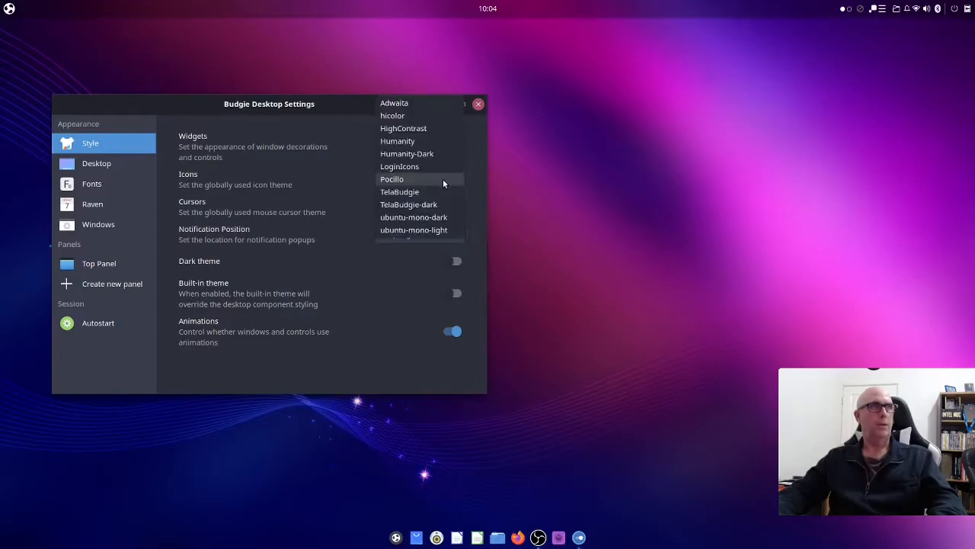
{"action": "left_click", "coordinate": [251, 319]}
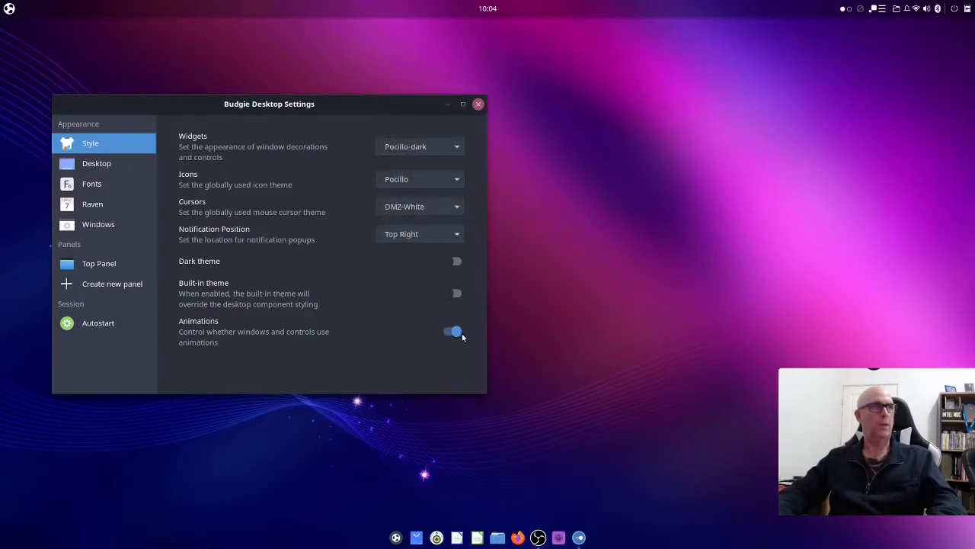
View the Desktop, Fonts and Raven pages of the desktop settings, including all of Raven's widget options
{"action": "left_click", "coordinate": [84, 167]}
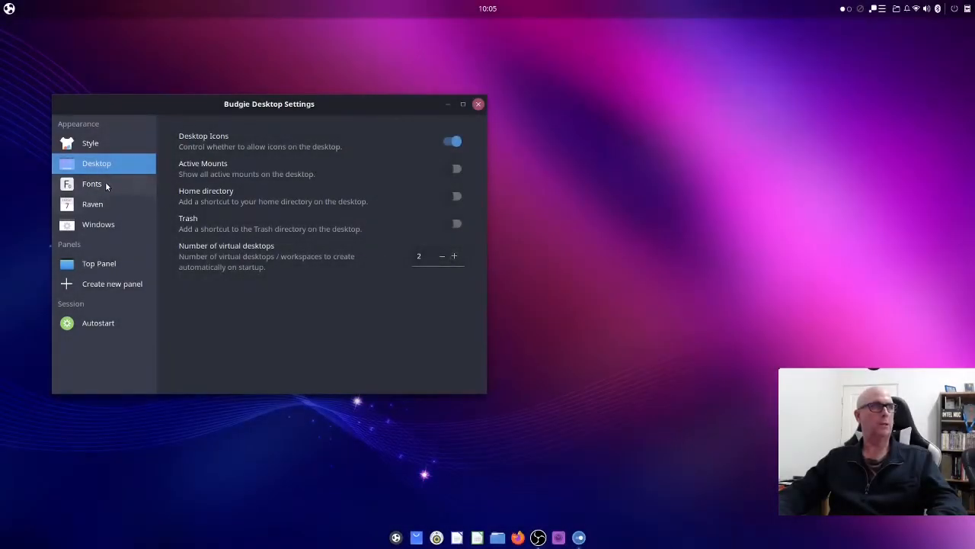
{"action": "left_click", "coordinate": [106, 184]}
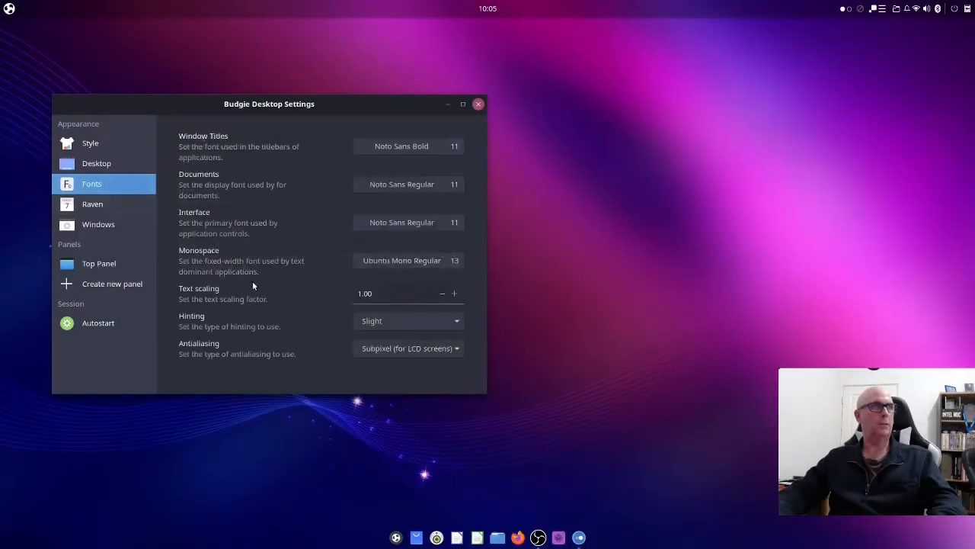
{"action": "left_click", "coordinate": [97, 207]}
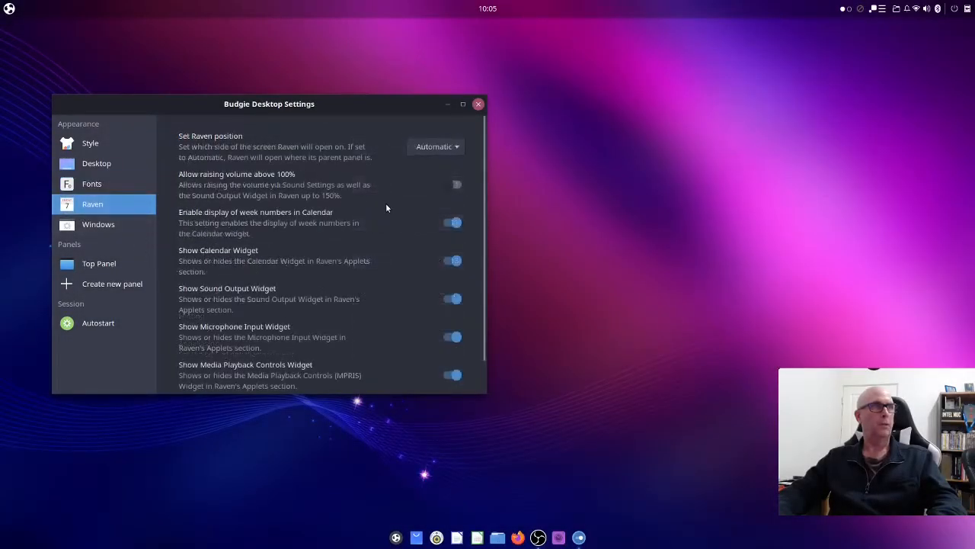
{"action": "scroll", "coordinate": [386, 208], "scroll_direction": "down", "scroll_amount": 2}
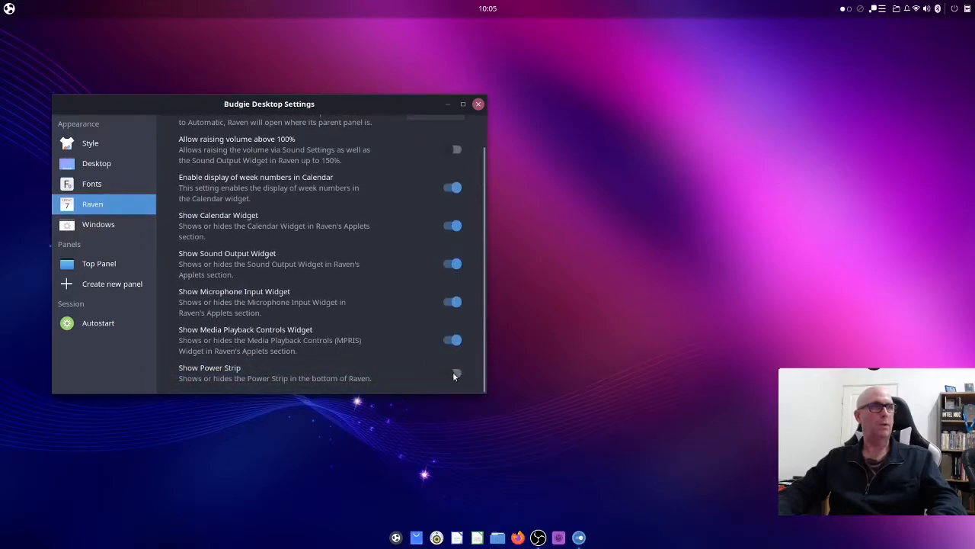
Check the Raven sidebar, enable Show Power Strip in the Raven settings, and reopen the sidebar
{"action": "left_click", "coordinate": [967, 9]}
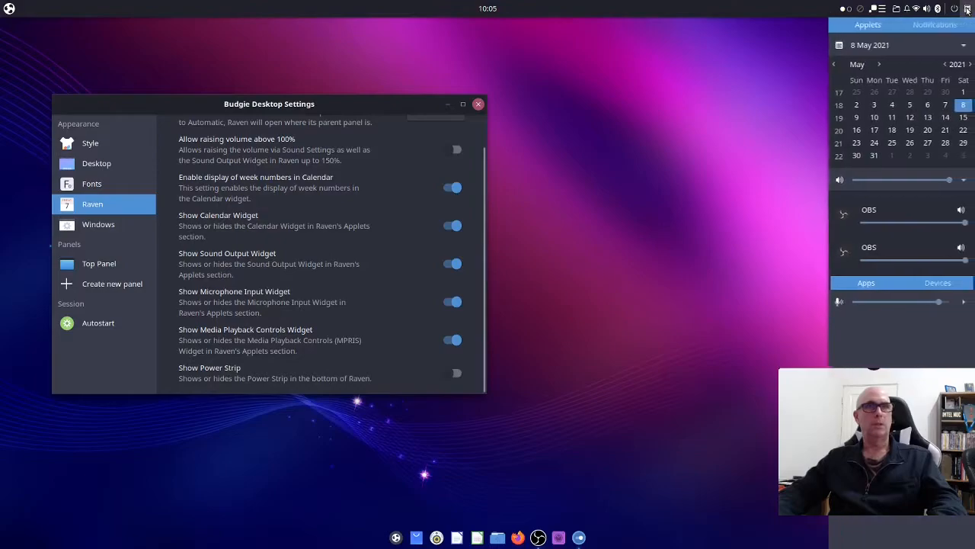
{"action": "left_click", "coordinate": [756, 219]}
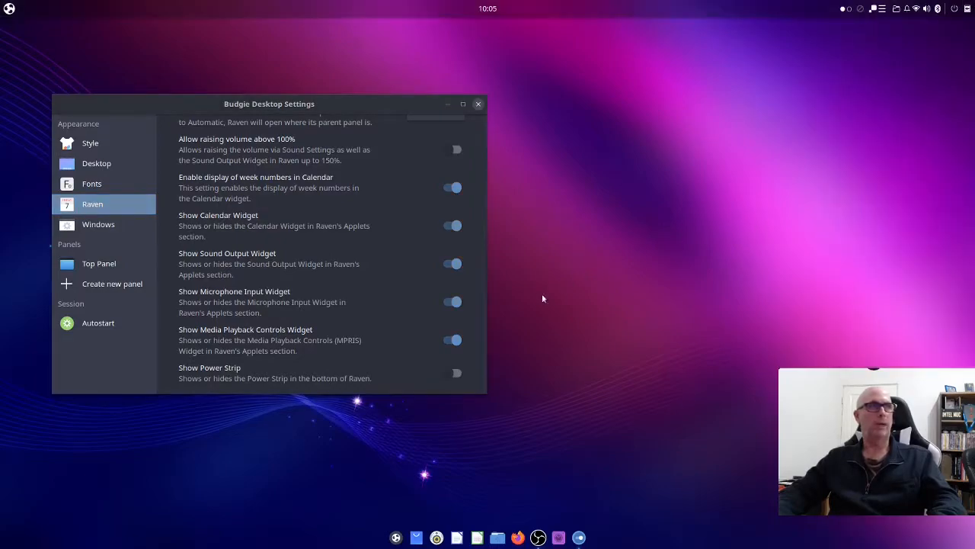
{"action": "left_click", "coordinate": [452, 377]}
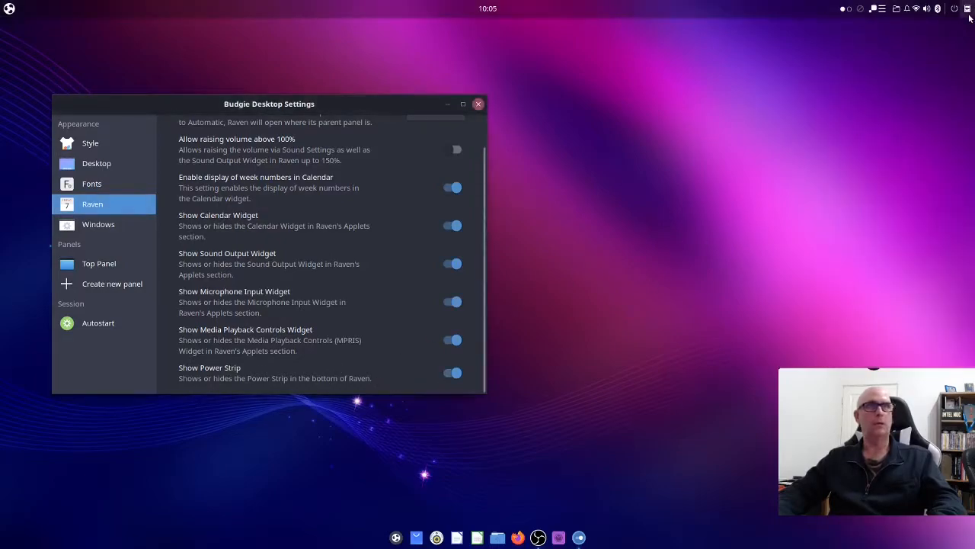
{"action": "left_click", "coordinate": [967, 8]}
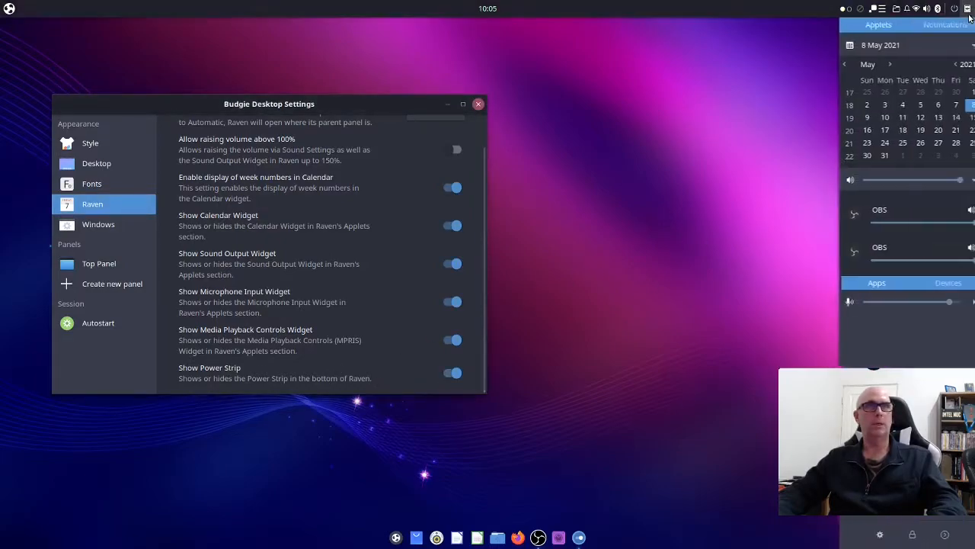
Try the settings and log out controls of Raven's Power Strip, cancelling the log out
{"action": "left_click", "coordinate": [869, 536]}
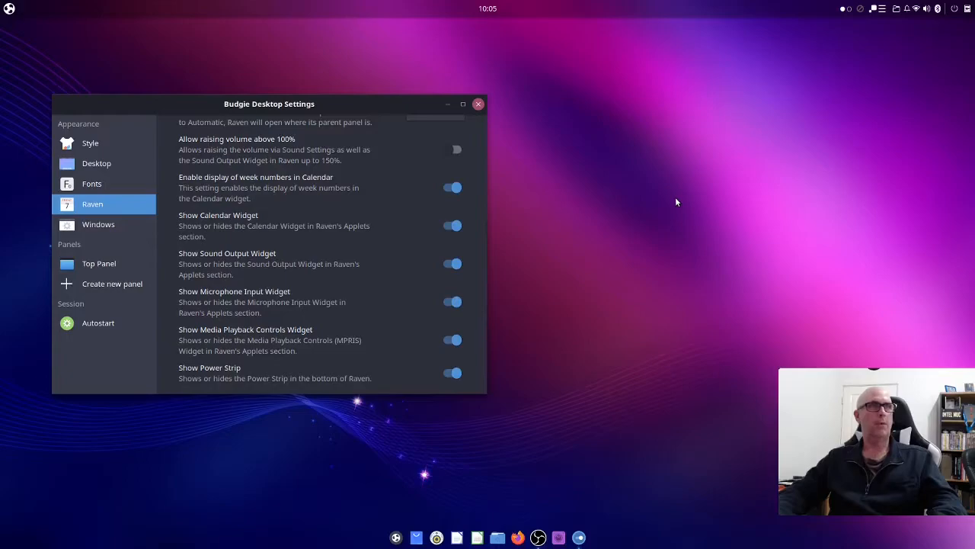
{"action": "left_click", "coordinate": [967, 8]}
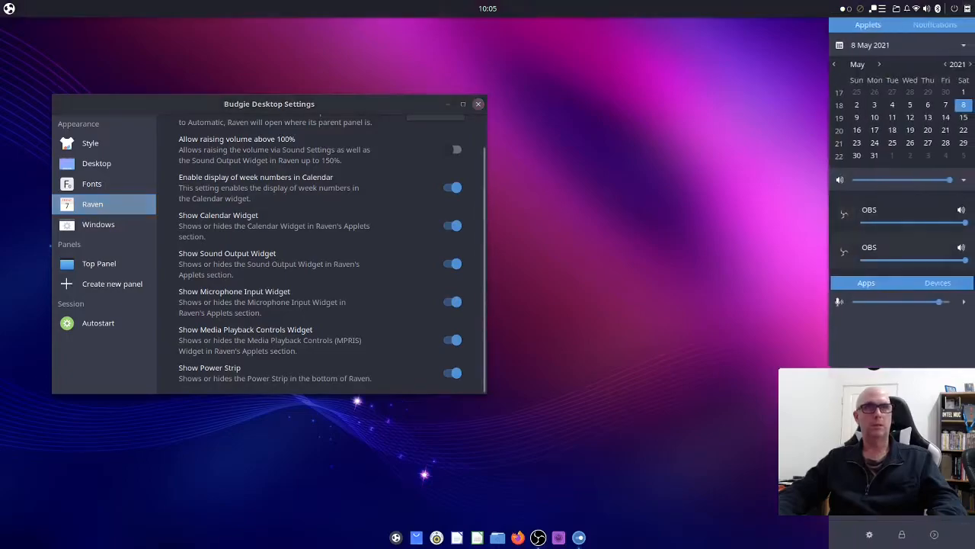
{"action": "left_click", "coordinate": [935, 535]}
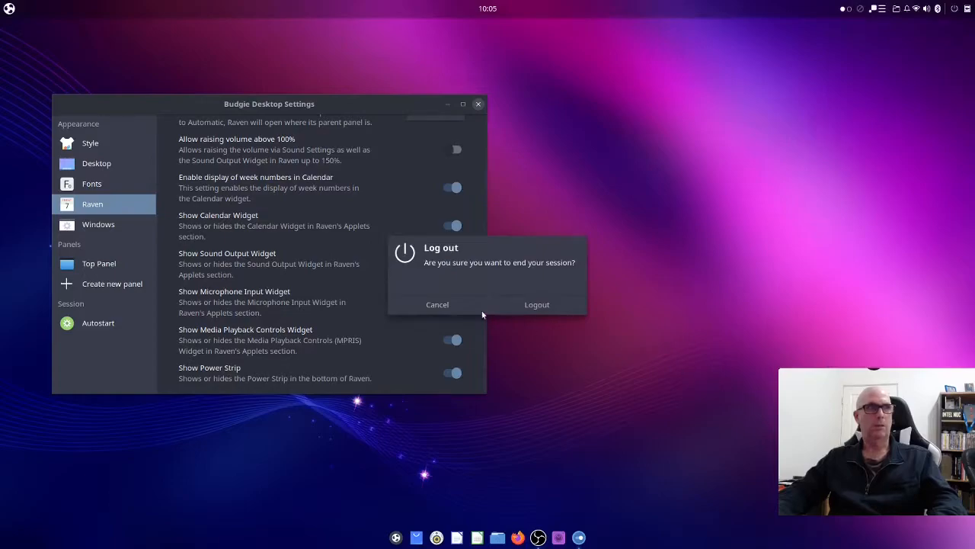
{"action": "left_click", "coordinate": [443, 306]}
View the Windows settings page and the list of applets on the Top Panel
{"action": "left_click", "coordinate": [98, 224]}
{"action": "scroll", "coordinate": [404, 269], "scroll_direction": "down", "scroll_amount": 3}
{"action": "left_click", "coordinate": [99, 264]}
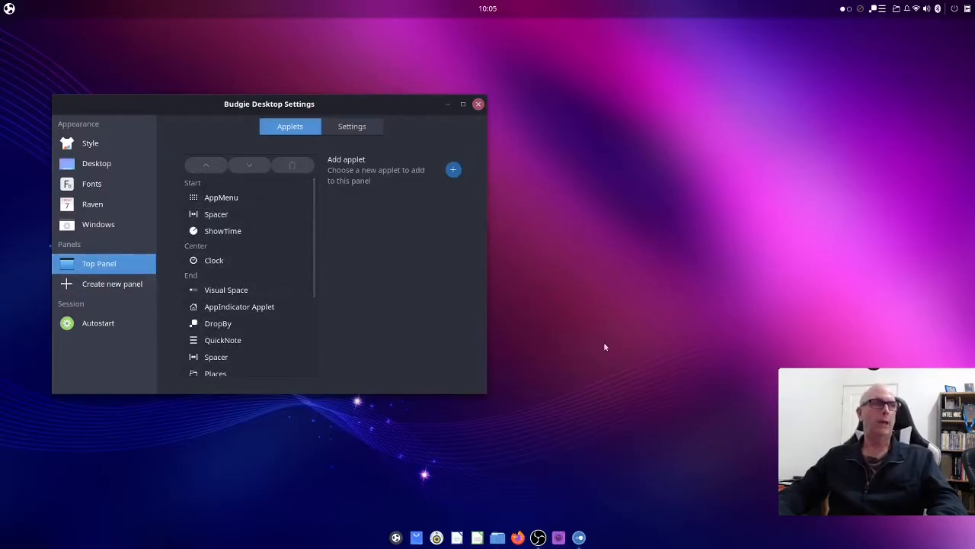
With automatic positioning off, move the ShowTime desktop clock to mid-height near the desktop's right edge and save its position
{"action": "left_click", "coordinate": [224, 232]}
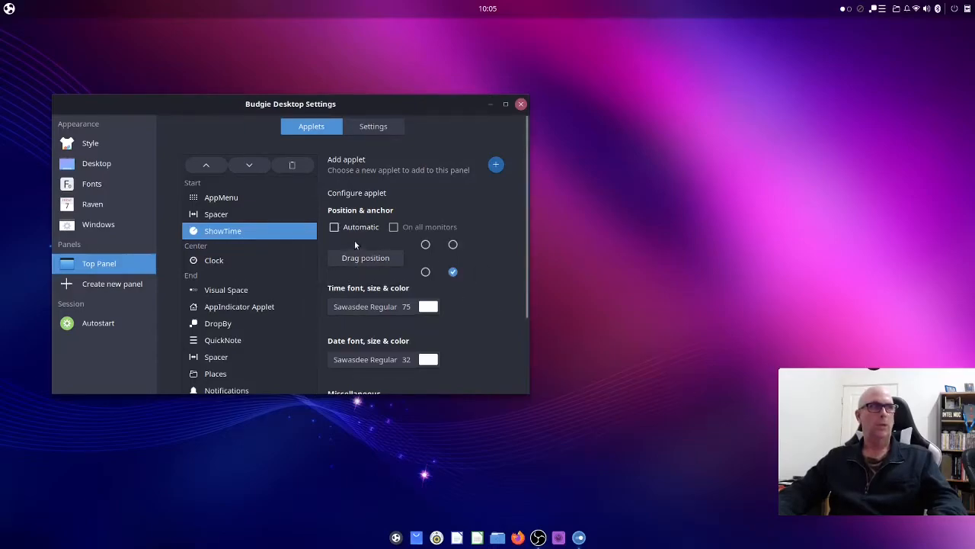
{"action": "left_click", "coordinate": [335, 227]}
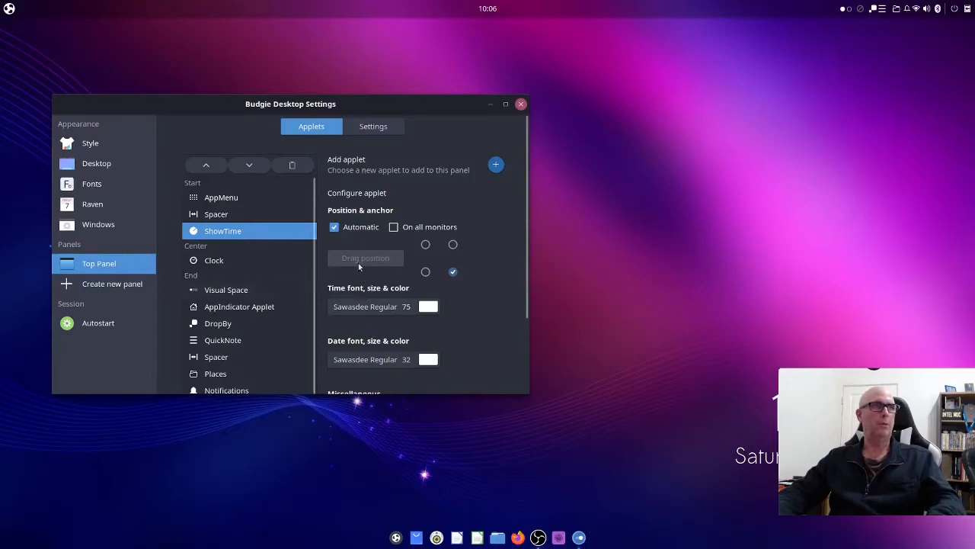
{"action": "left_click", "coordinate": [334, 227]}
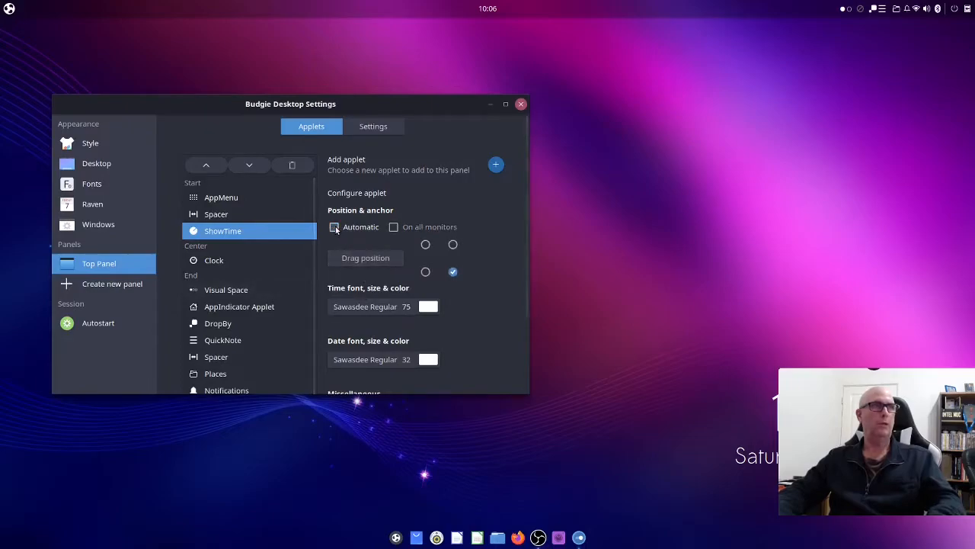
{"action": "left_click", "coordinate": [360, 258]}
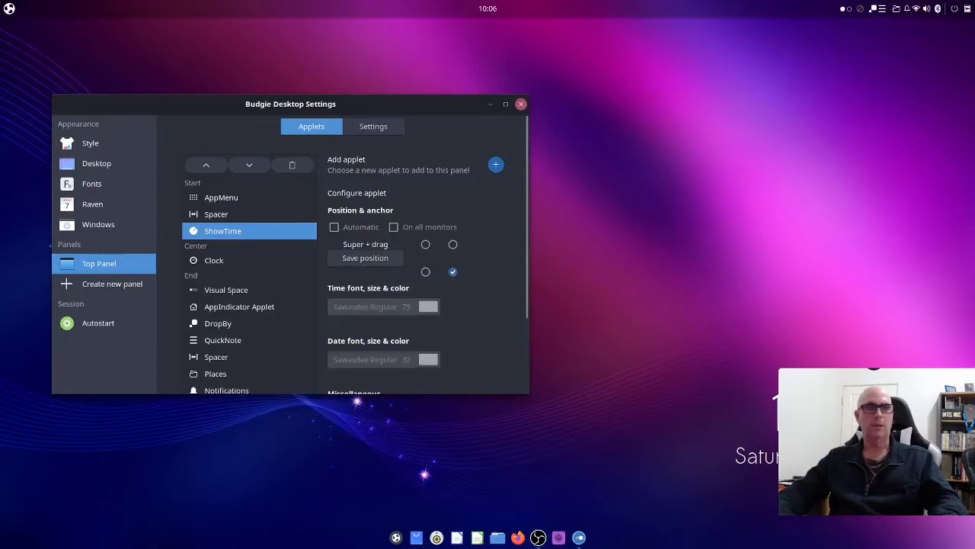
{"action": "left_click_drag", "start_coordinate": [832, 421], "coordinate": [881, 291]}
{"action": "left_click", "coordinate": [363, 259]}
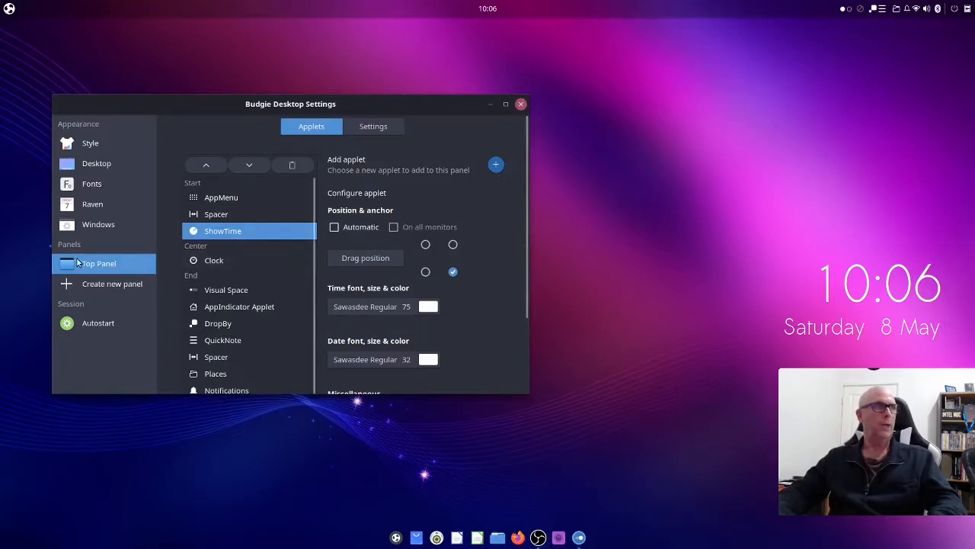
Look through the applets available to add to the Top Panel, then close Budgie Desktop Settings without adding any
{"action": "left_click", "coordinate": [495, 164]}
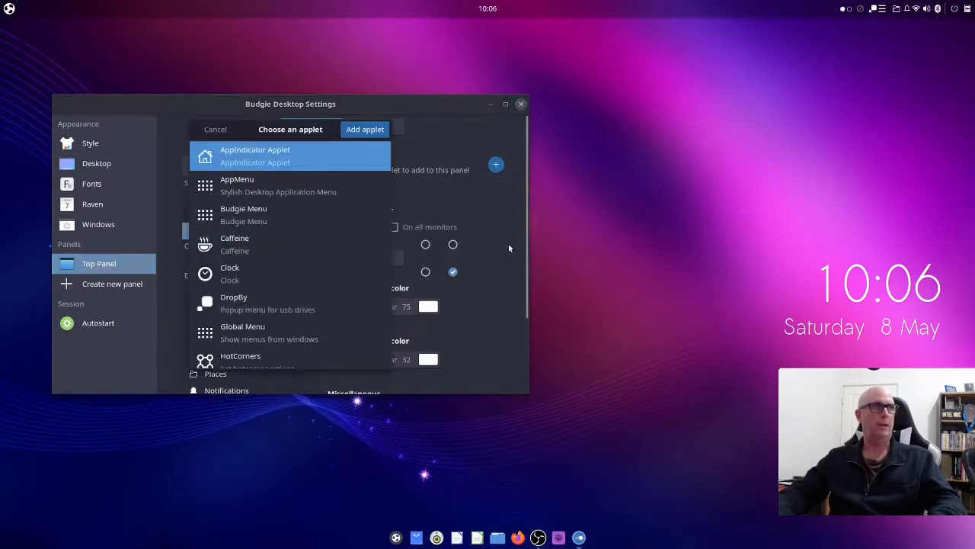
{"action": "scroll", "coordinate": [294, 237], "scroll_direction": "down", "scroll_amount": 5}
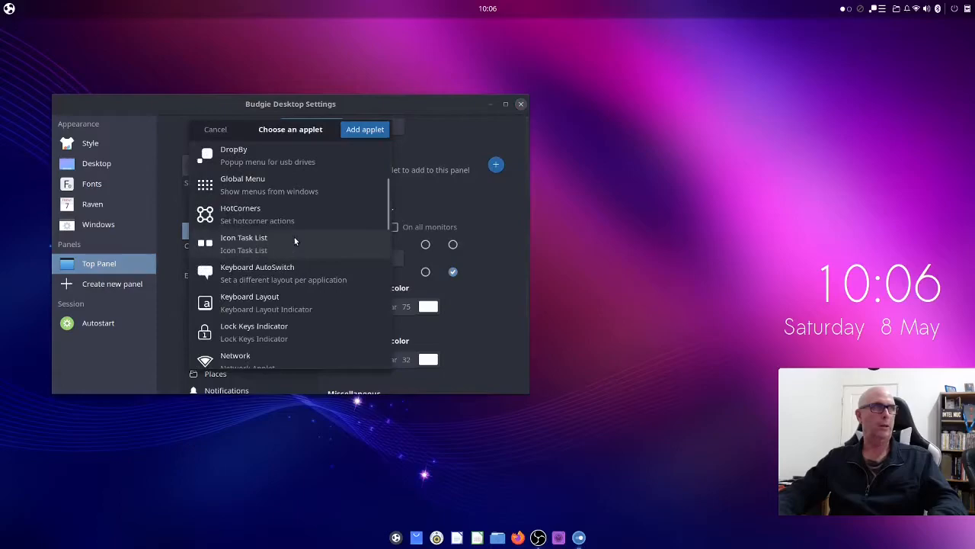
{"action": "scroll", "coordinate": [295, 237], "scroll_direction": "down", "scroll_amount": 5}
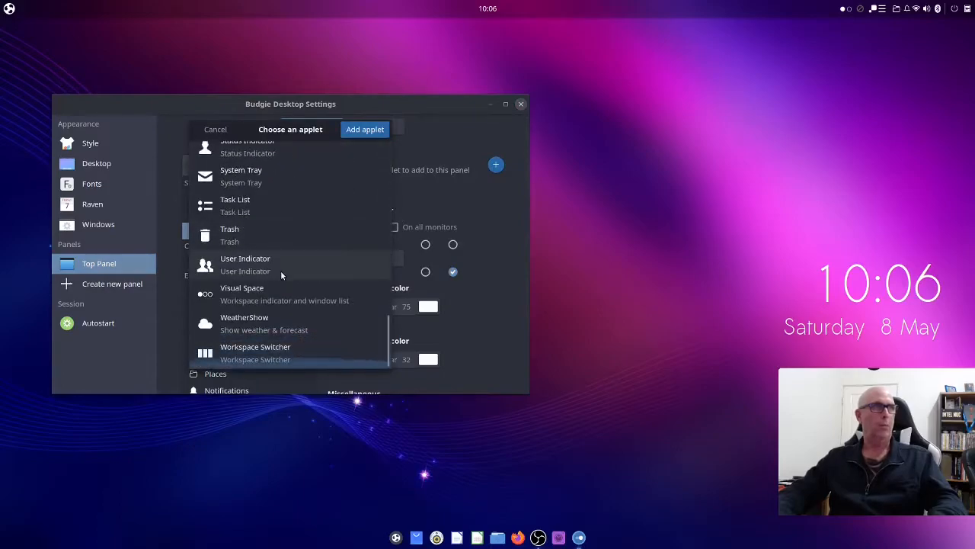
{"action": "left_click", "coordinate": [212, 132]}
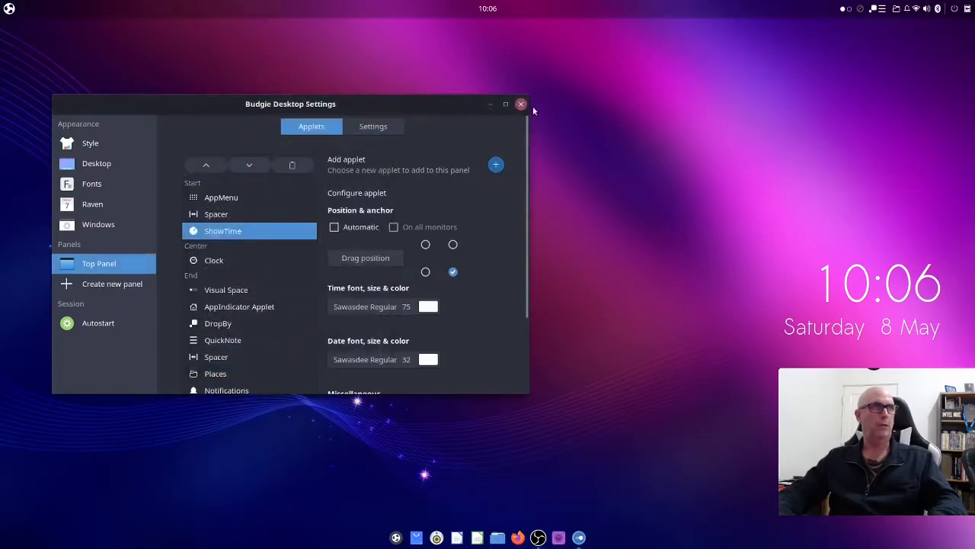
{"action": "left_click", "coordinate": [521, 104]}
Open Budgie Extras from the application menu, view its installable applets, and close it
{"action": "left_click", "coordinate": [10, 9]}
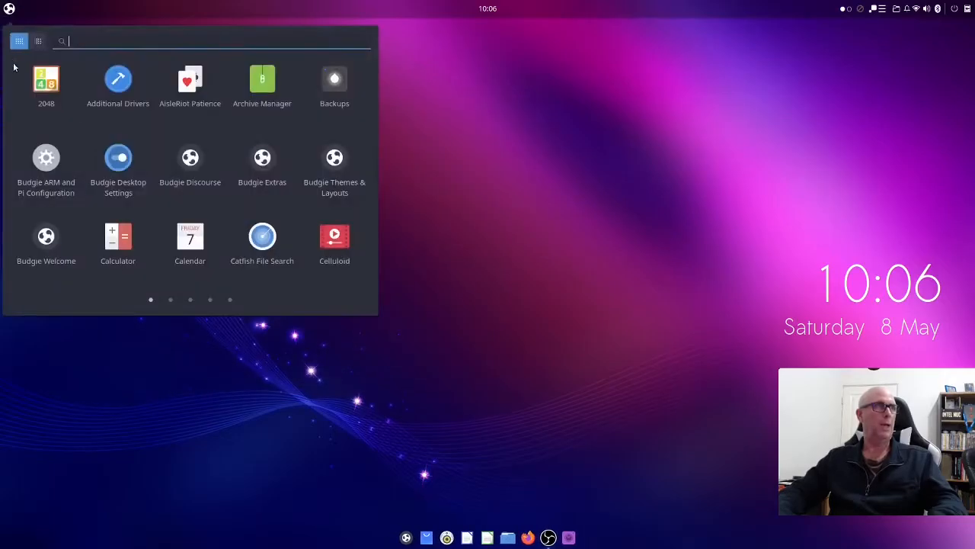
{"action": "left_click", "coordinate": [270, 162]}
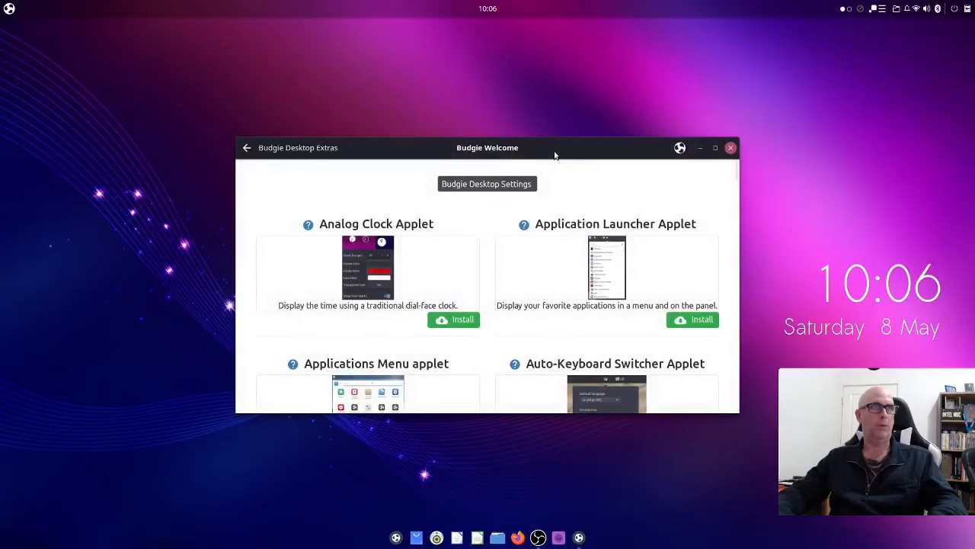
{"action": "double_click", "coordinate": [555, 155]}
{"action": "key", "text": "alt+F4"}
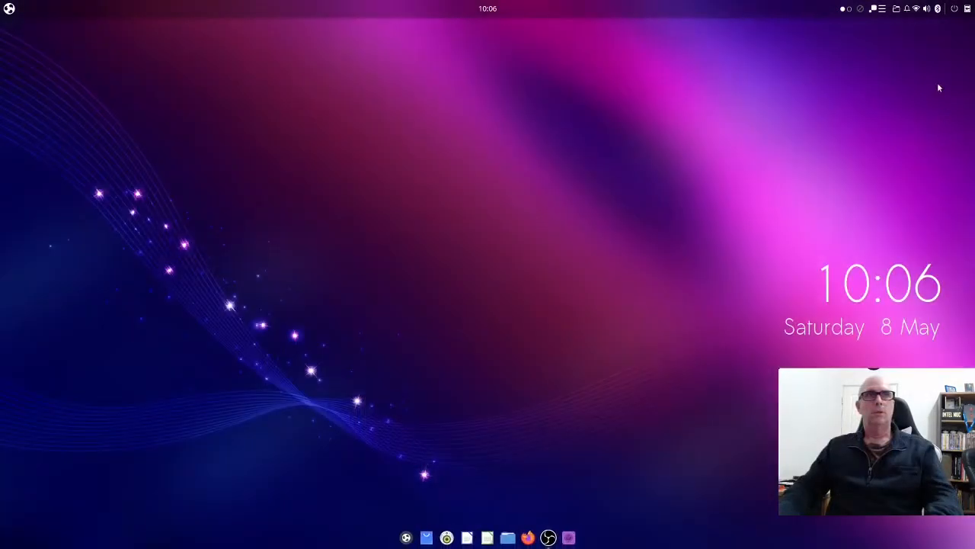
View the QuickNote, Places and Visual Space applet popups on the top panel, closing each one
{"action": "left_click", "coordinate": [881, 9]}
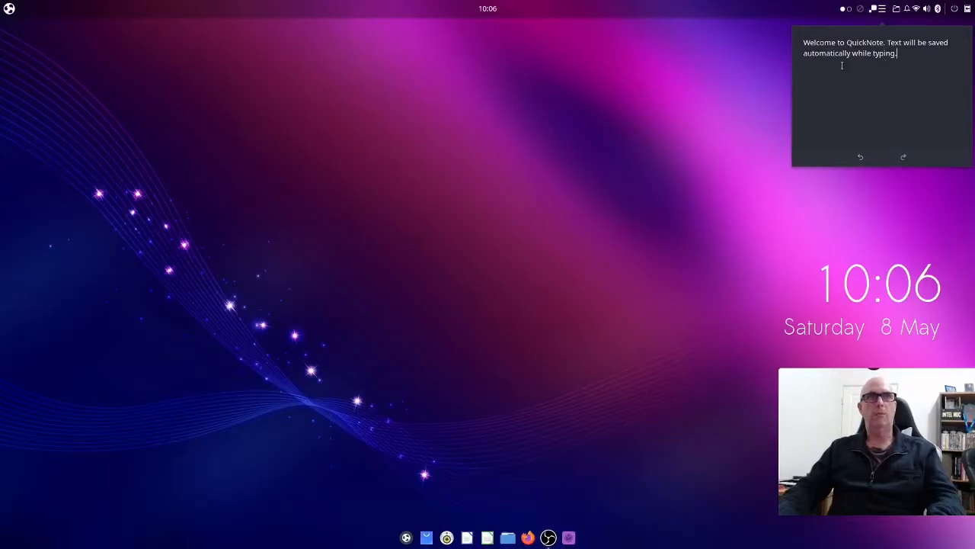
{"action": "left_click", "coordinate": [884, 8]}
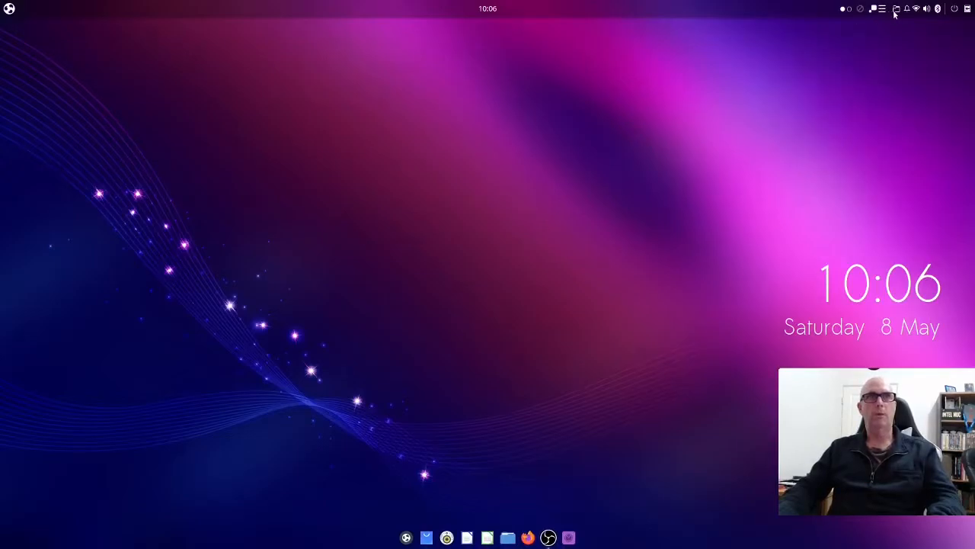
{"action": "left_click", "coordinate": [895, 10]}
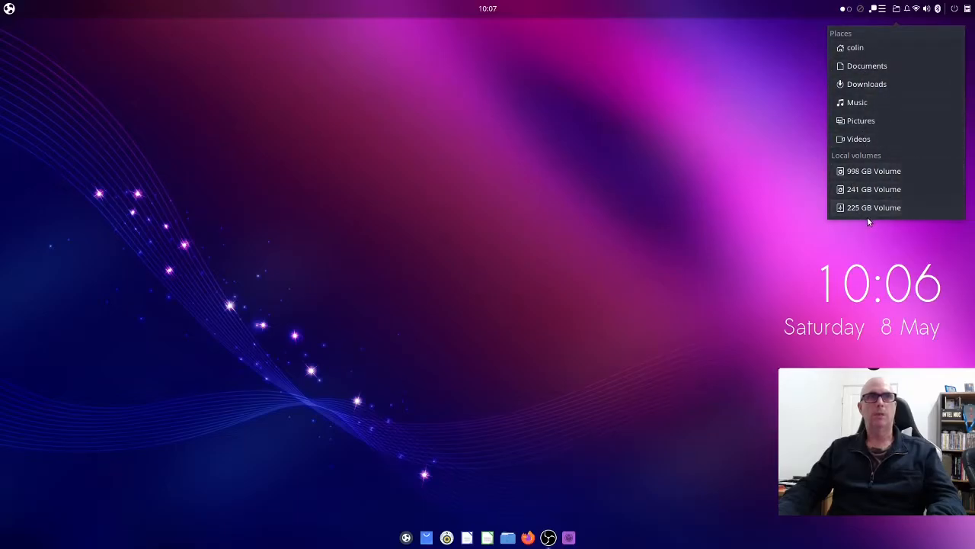
{"action": "left_click", "coordinate": [800, 85]}
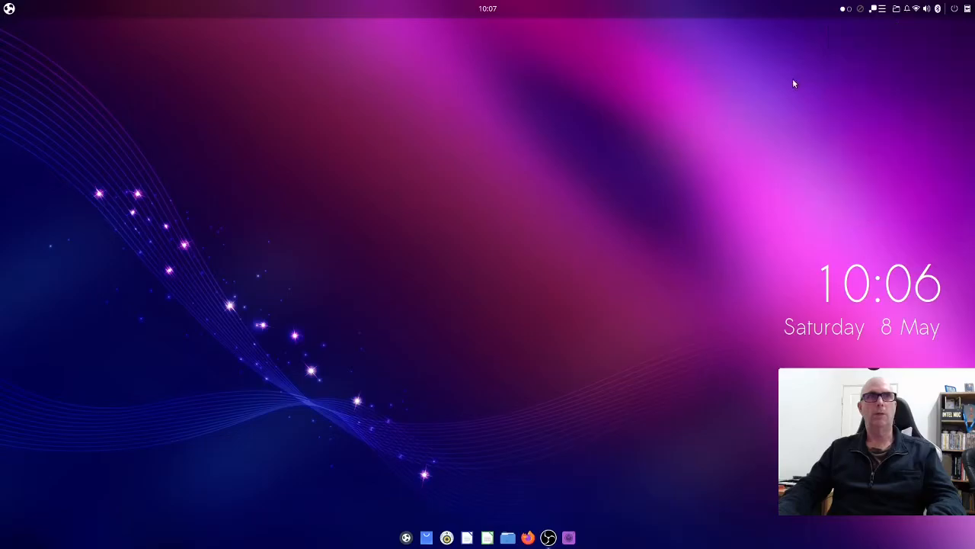
{"action": "left_click", "coordinate": [849, 10]}
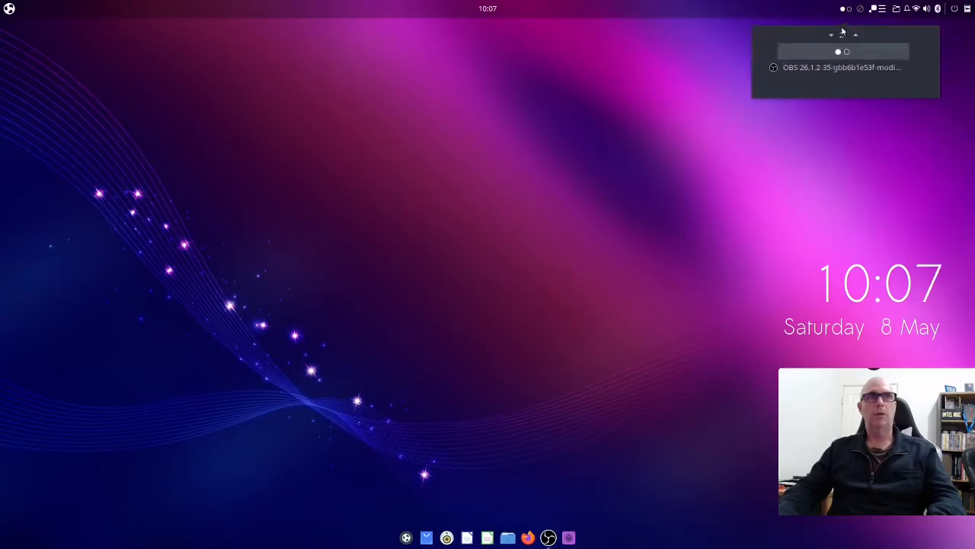
{"action": "left_click", "coordinate": [844, 11]}
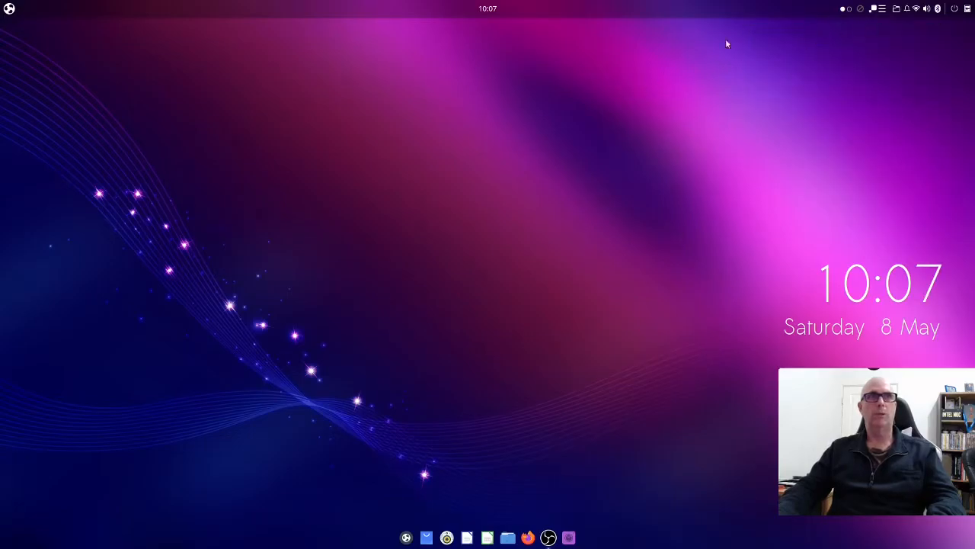
Reopen Budgie Desktop Settings from the application menu
{"action": "left_click", "coordinate": [9, 8]}
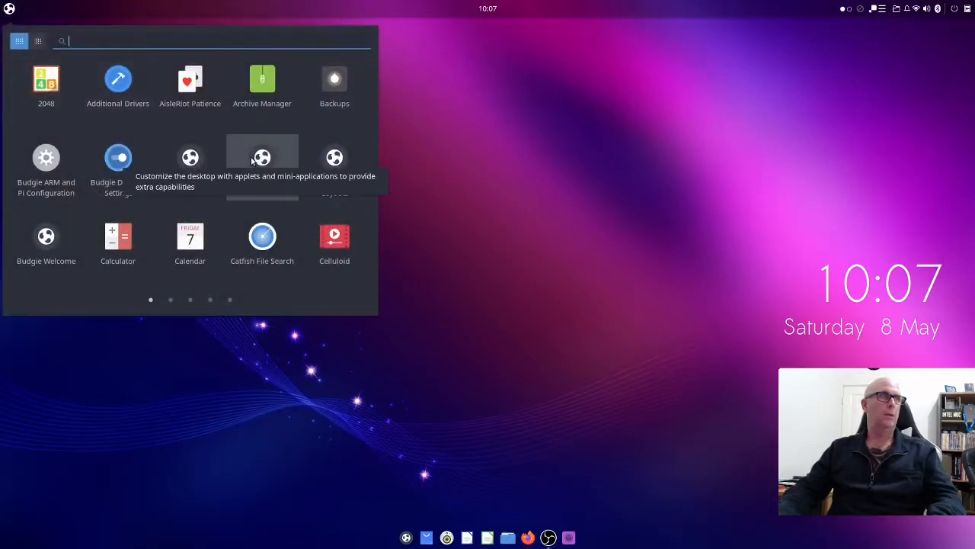
{"action": "left_click", "coordinate": [128, 156]}
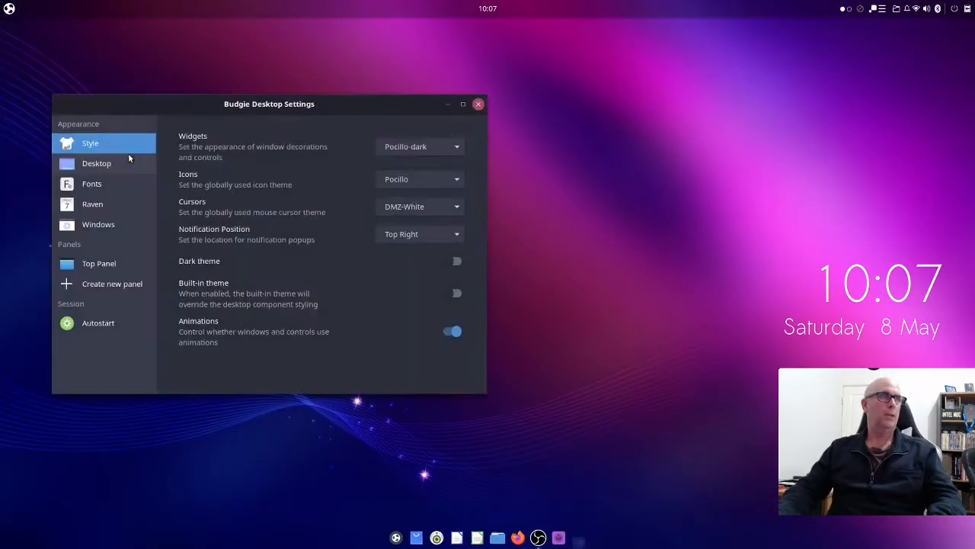
Review the applets placed on the Top Panel in Budgie Desktop Settings, including Visual Space, and close the settings window
{"action": "left_click", "coordinate": [91, 264]}
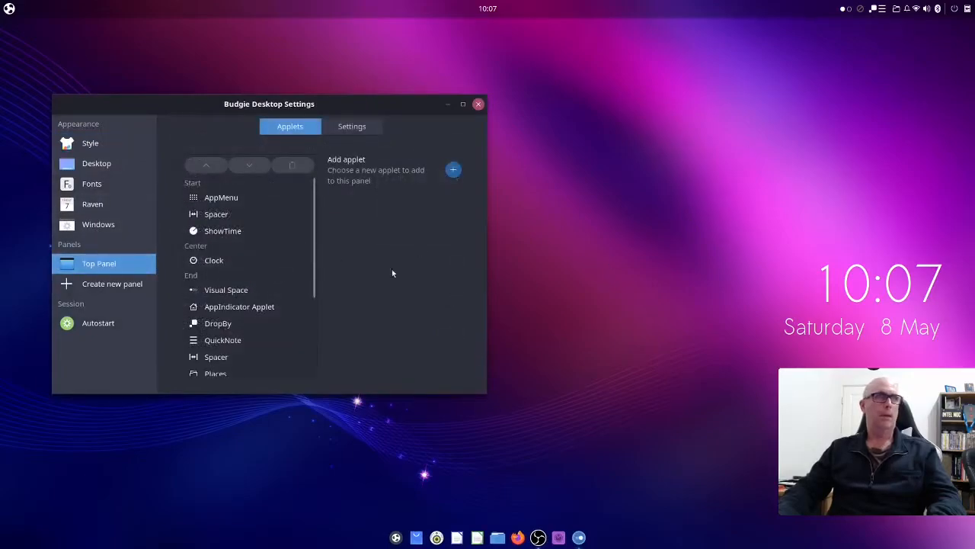
{"action": "scroll", "coordinate": [260, 295], "scroll_direction": "down", "scroll_amount": 4}
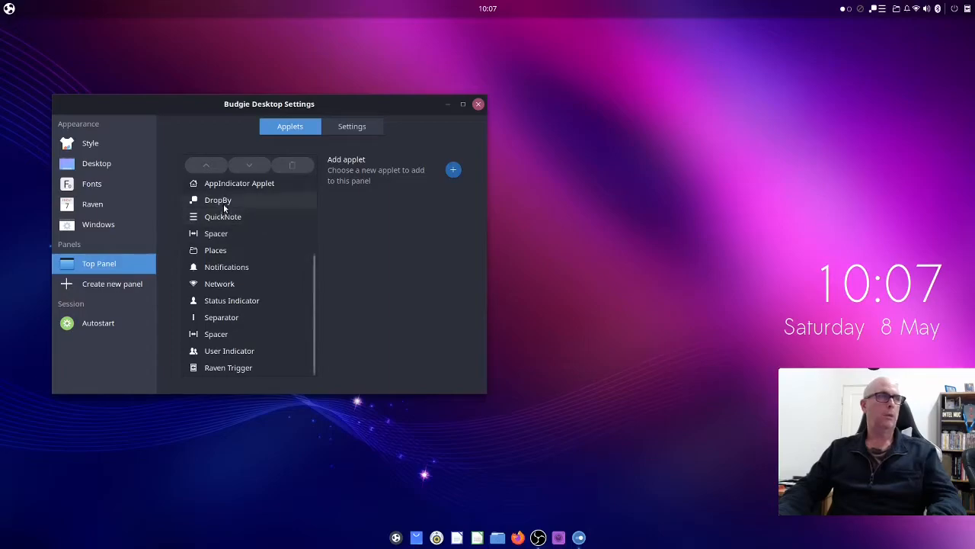
{"action": "scroll", "coordinate": [242, 198], "scroll_direction": "up", "scroll_amount": 1}
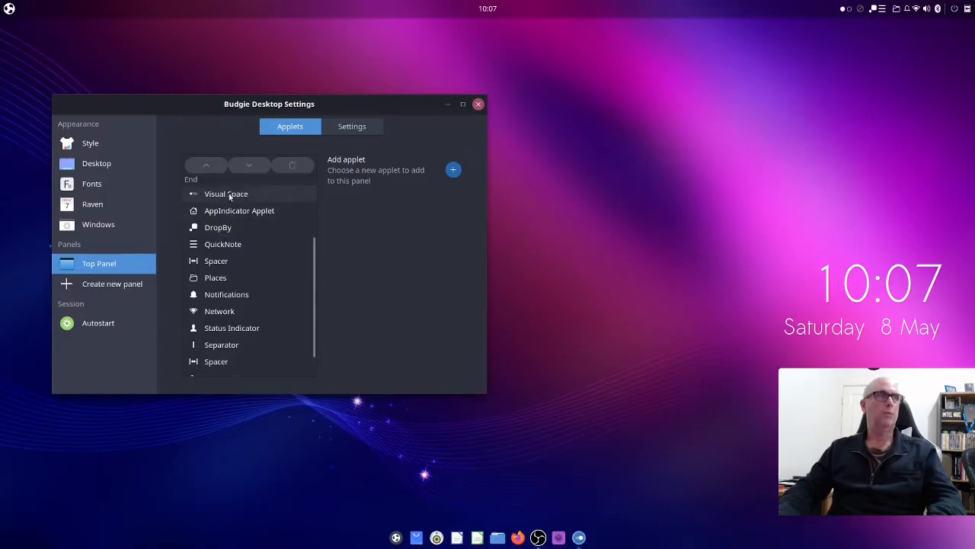
{"action": "left_click", "coordinate": [849, 10]}
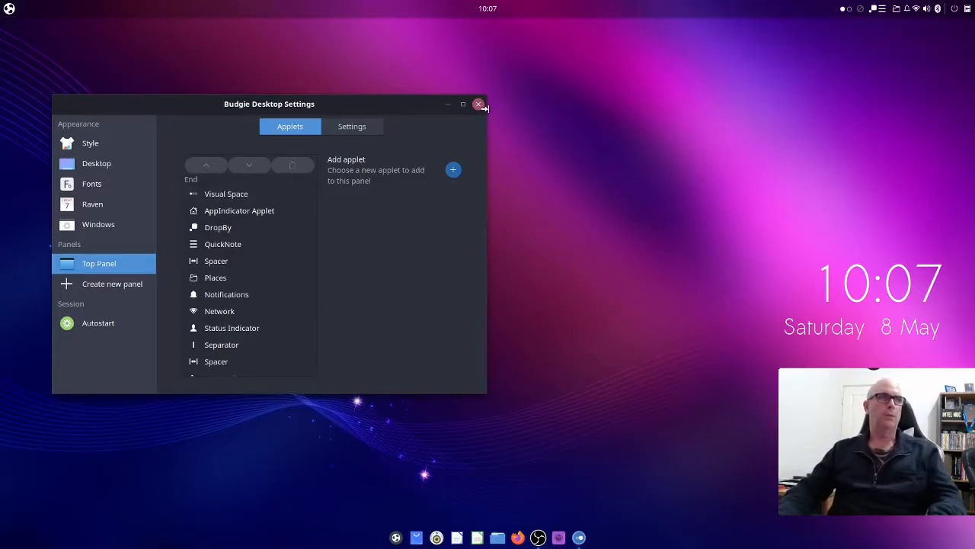
{"action": "left_click", "coordinate": [479, 103]}
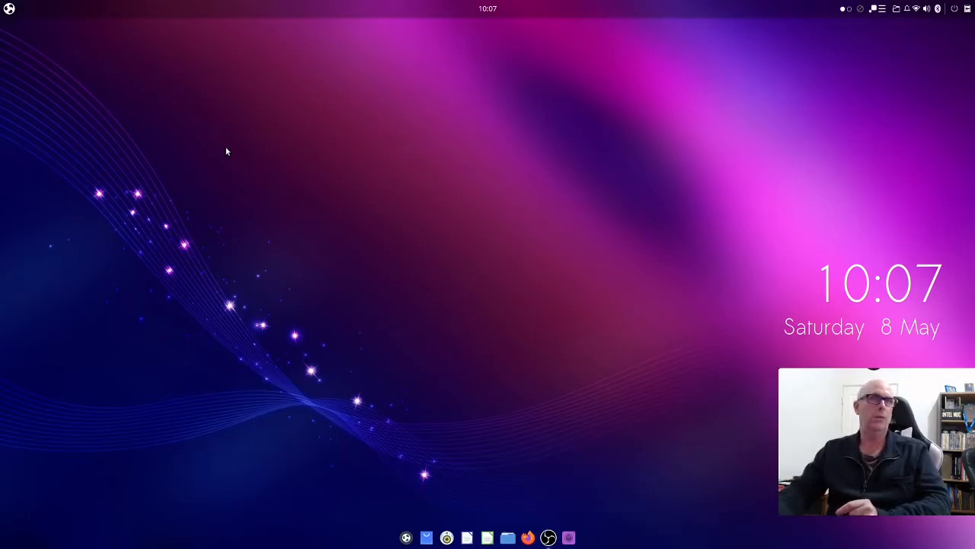
Launch Window Shuffler Control from the application menu and review its margin options and its tiling and layout shortcuts
{"action": "left_click", "coordinate": [10, 9]}
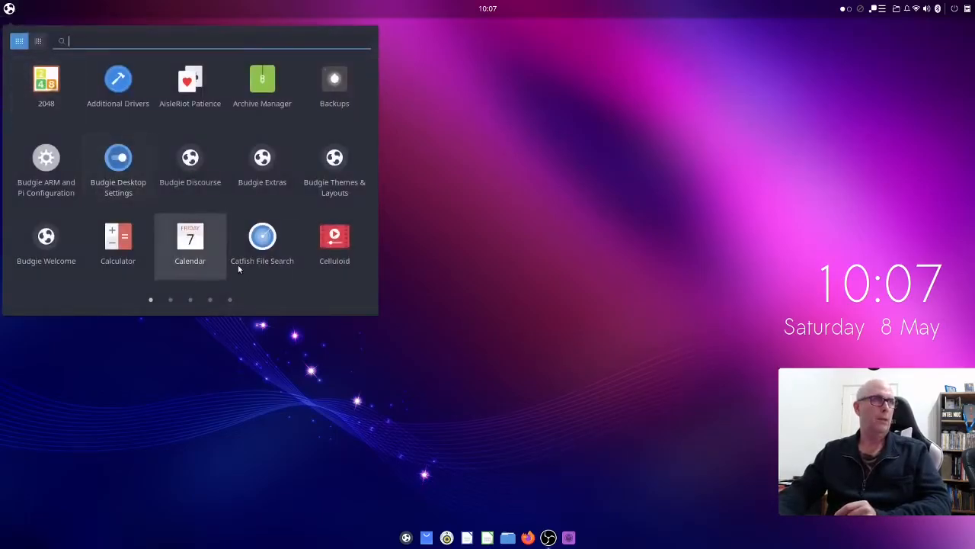
{"action": "scroll", "coordinate": [206, 200], "scroll_direction": "down", "scroll_amount": 3}
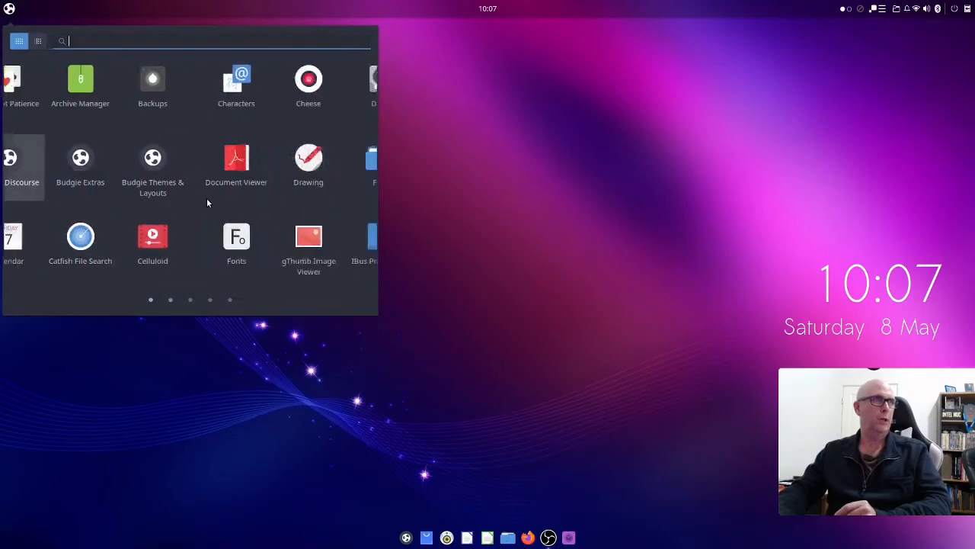
{"action": "scroll", "coordinate": [207, 198], "scroll_direction": "down", "scroll_amount": 1}
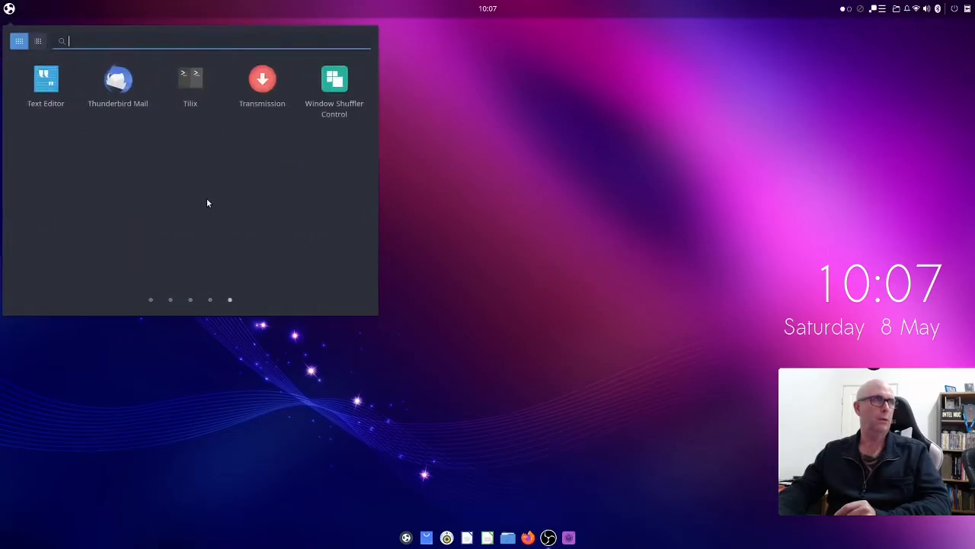
{"action": "left_click", "coordinate": [332, 86]}
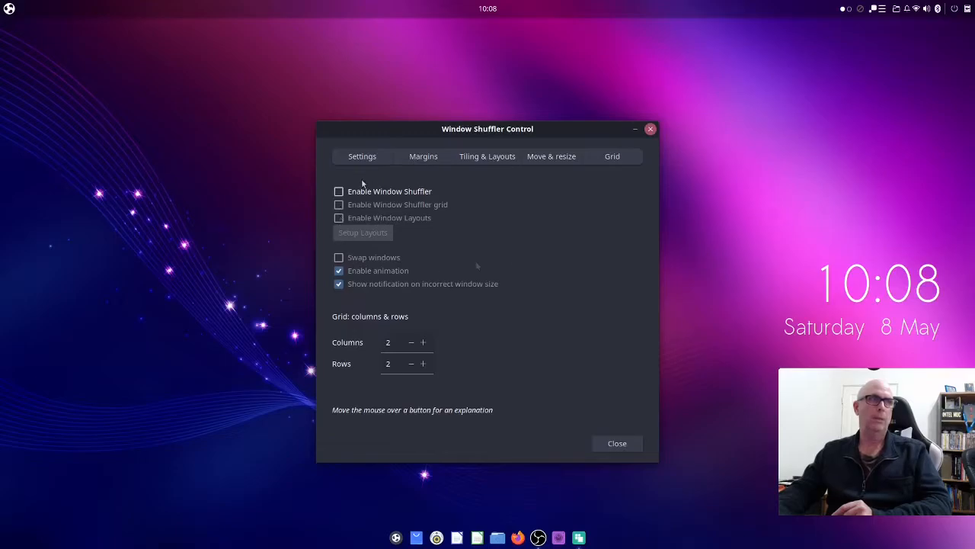
{"action": "left_click", "coordinate": [424, 157]}
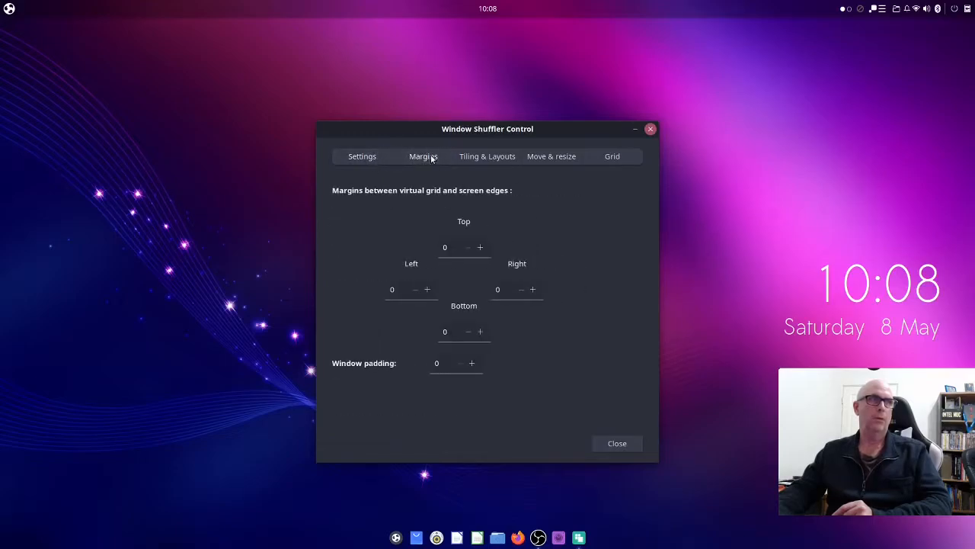
{"action": "left_click", "coordinate": [464, 158]}
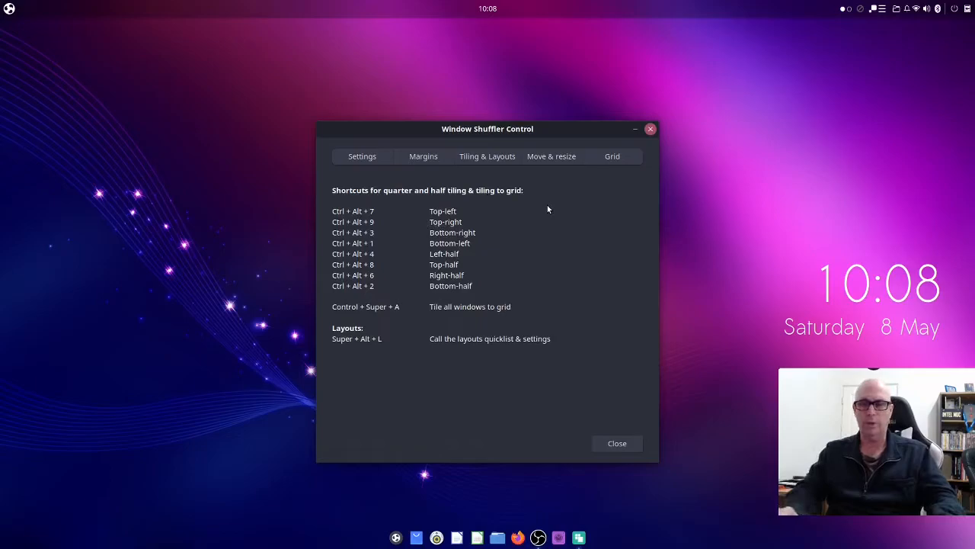
Try the quarter-tiling shortcuts on a Home folder window, including the bottom-right quarter, and close that window
{"action": "left_click", "coordinate": [497, 538]}
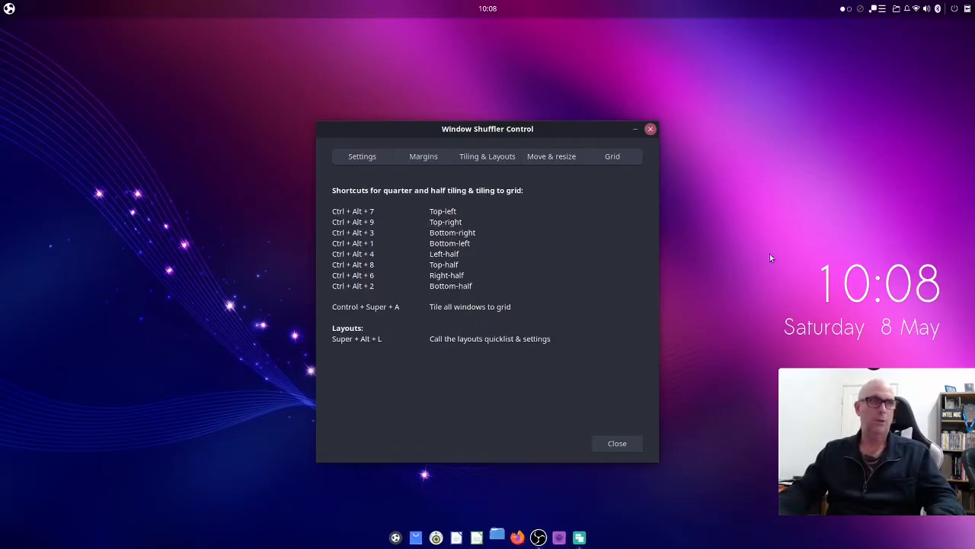
{"action": "key", "text": "Left"}
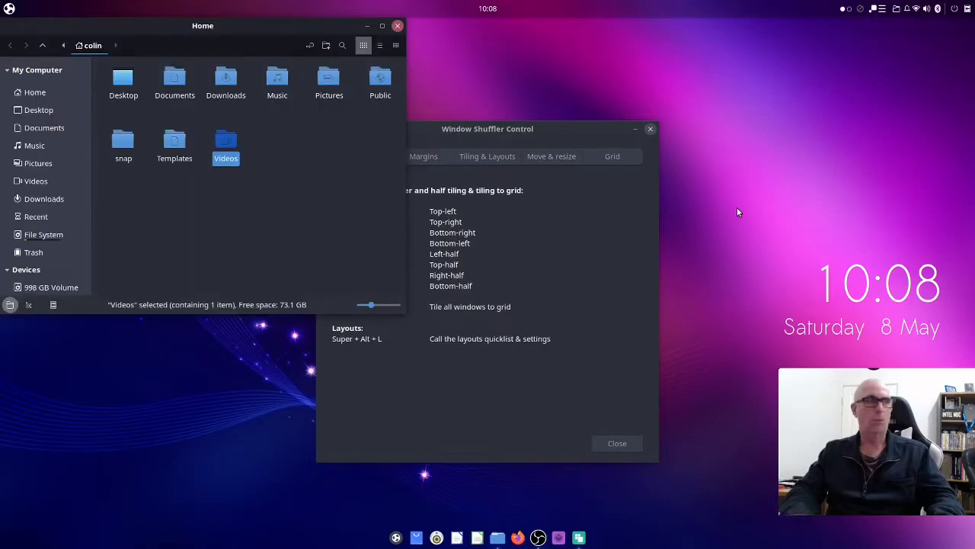
{"action": "key", "text": "ctrl+alt+3"}
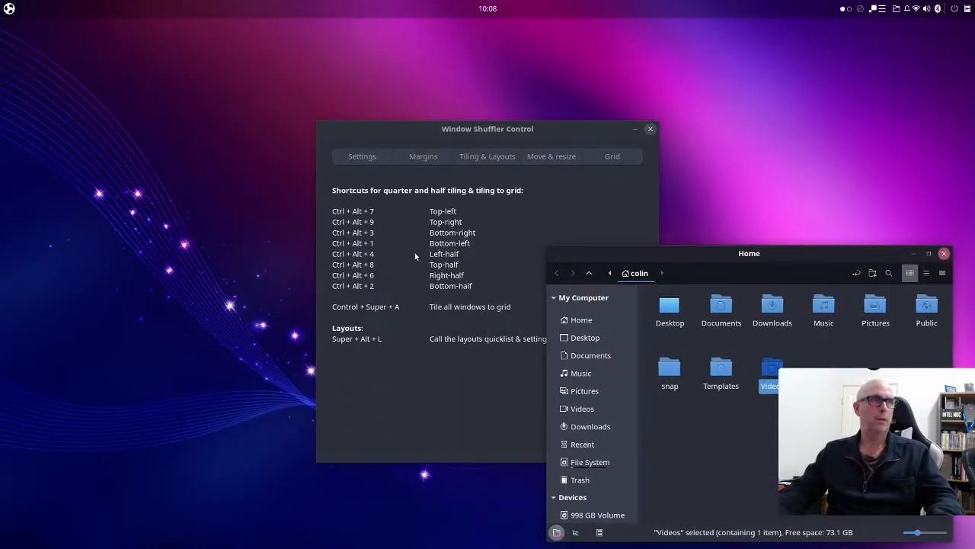
{"action": "left_click_drag", "start_coordinate": [720, 257], "coordinate": [555, 90]}
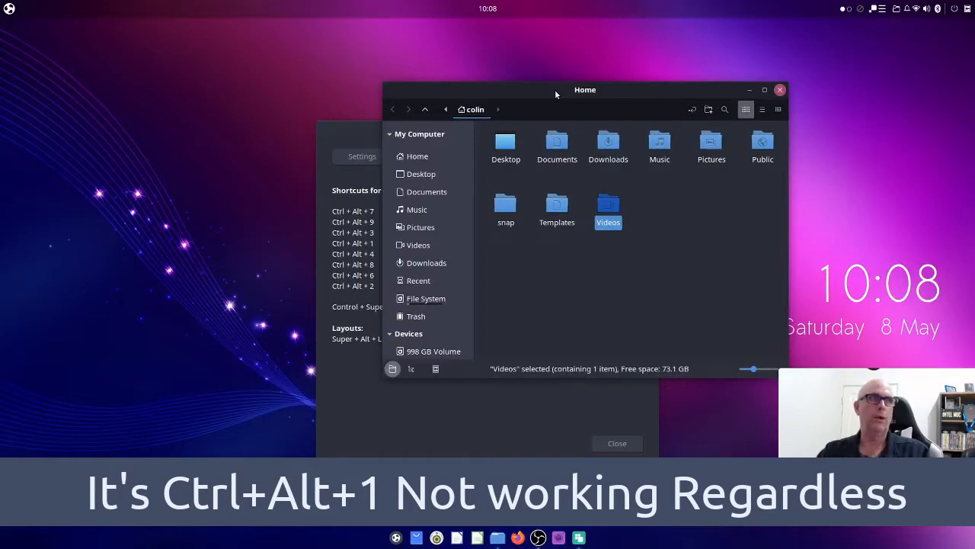
{"action": "left_click", "coordinate": [780, 90]}
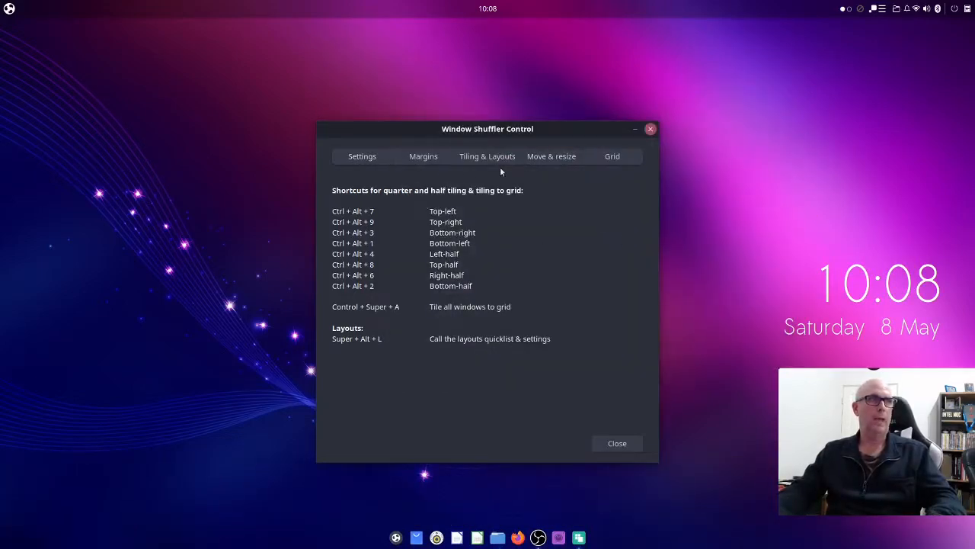
Review Window Shuffler's general settings and its shortcuts for moving and resizing windows and for the grid
{"action": "left_click", "coordinate": [358, 160]}
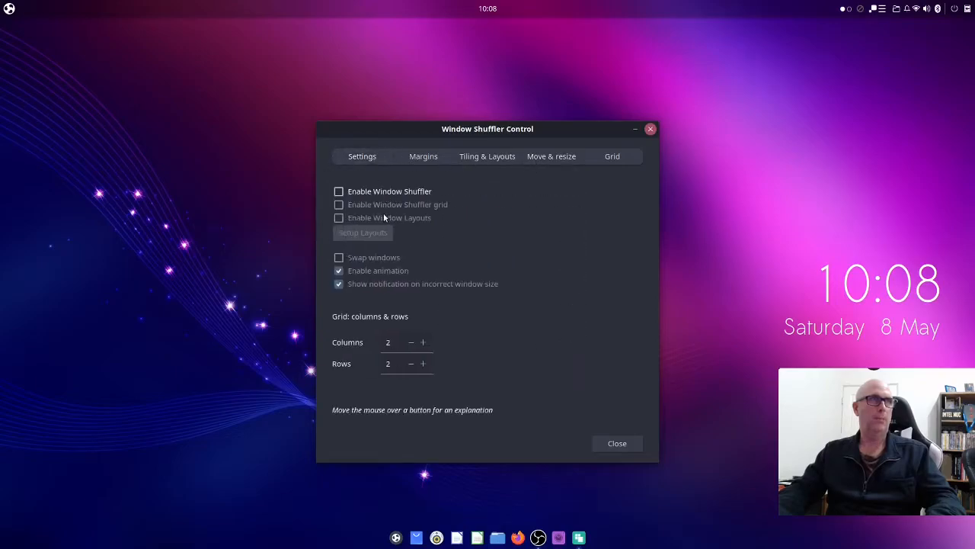
{"action": "left_click", "coordinate": [531, 159]}
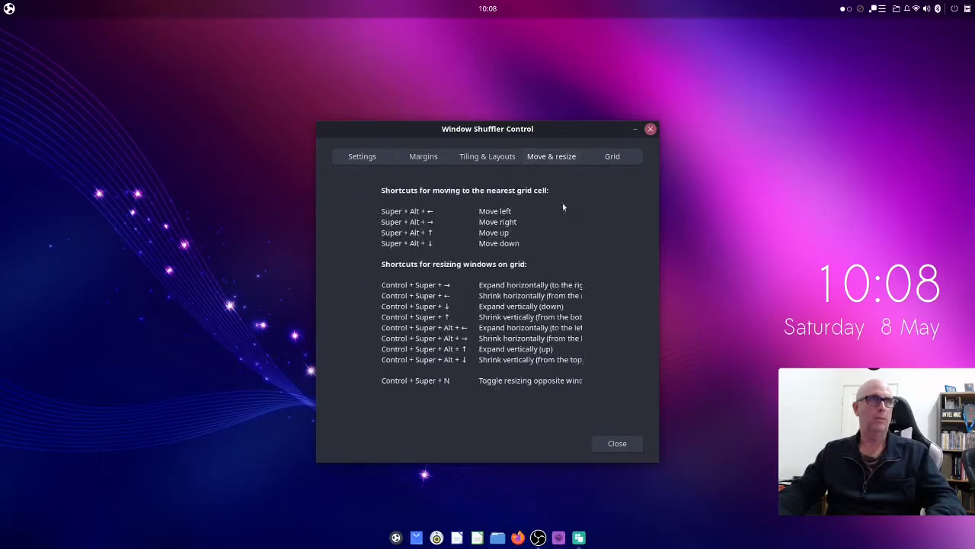
{"action": "left_click", "coordinate": [613, 156]}
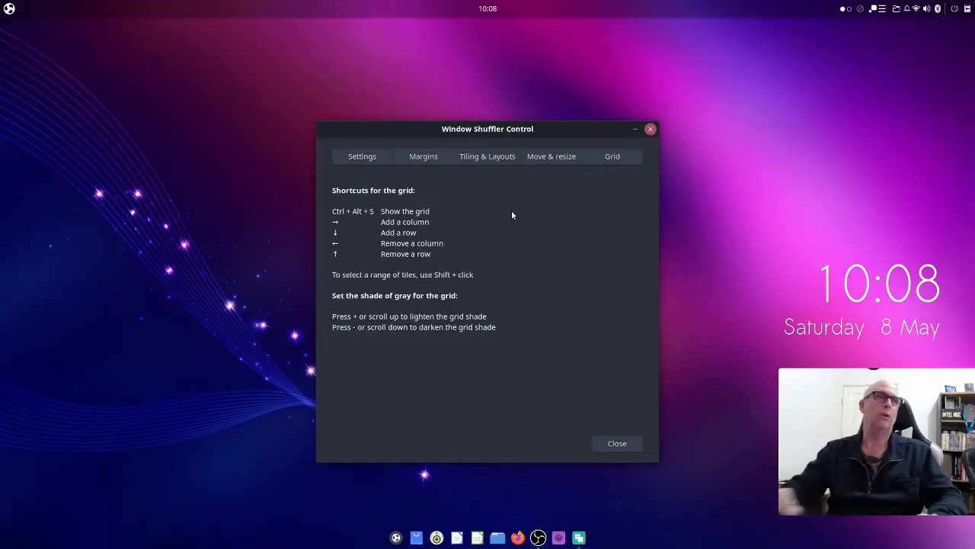
Enable Window Shuffler together with the Window Shuffler grid and Window Layouts options
{"action": "left_click", "coordinate": [351, 157]}
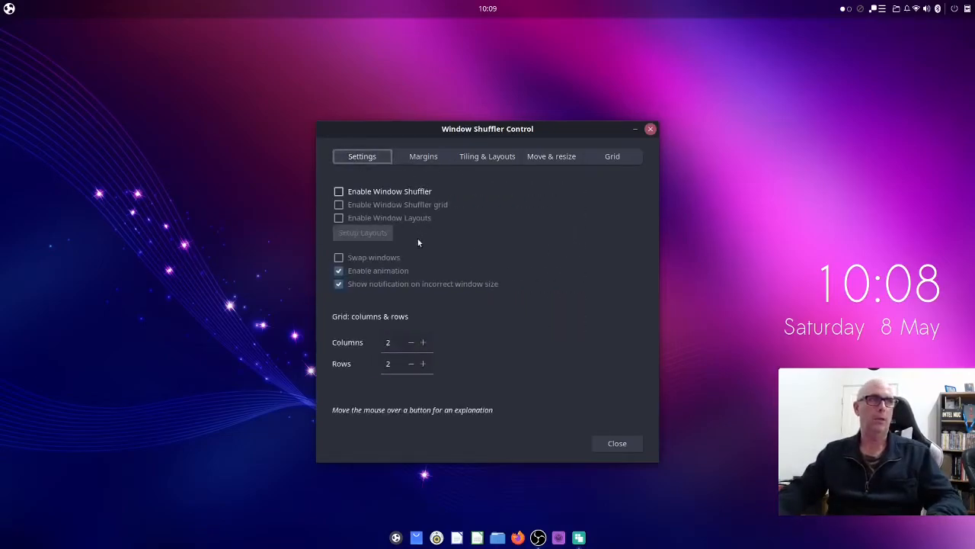
{"action": "left_click", "coordinate": [338, 191]}
{"action": "left_click", "coordinate": [338, 205]}
{"action": "left_click", "coordinate": [339, 218]}
{"action": "left_click", "coordinate": [357, 158]}
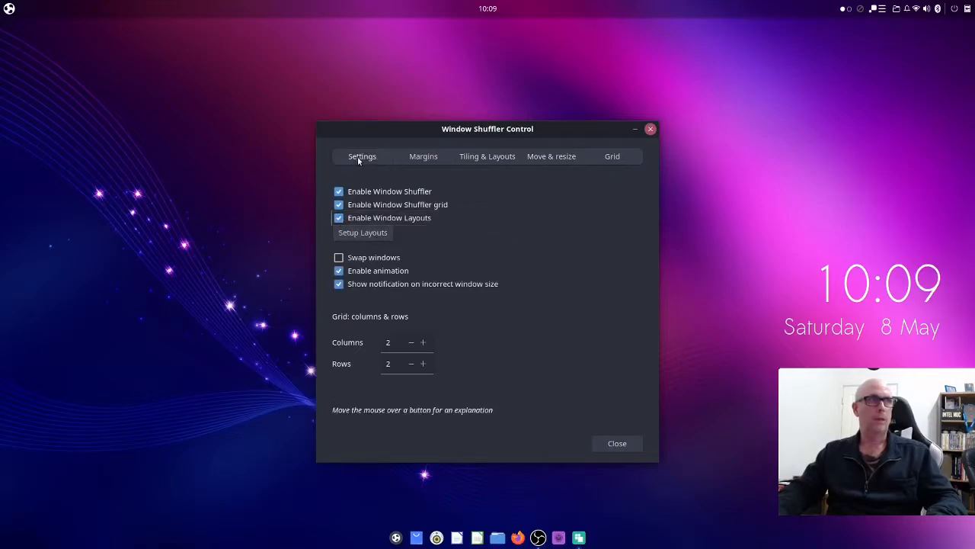
Recheck the grid and tiling shortcuts and the enabled Window Shuffler settings, and close Window Shuffler Control
{"action": "left_click", "coordinate": [600, 158]}
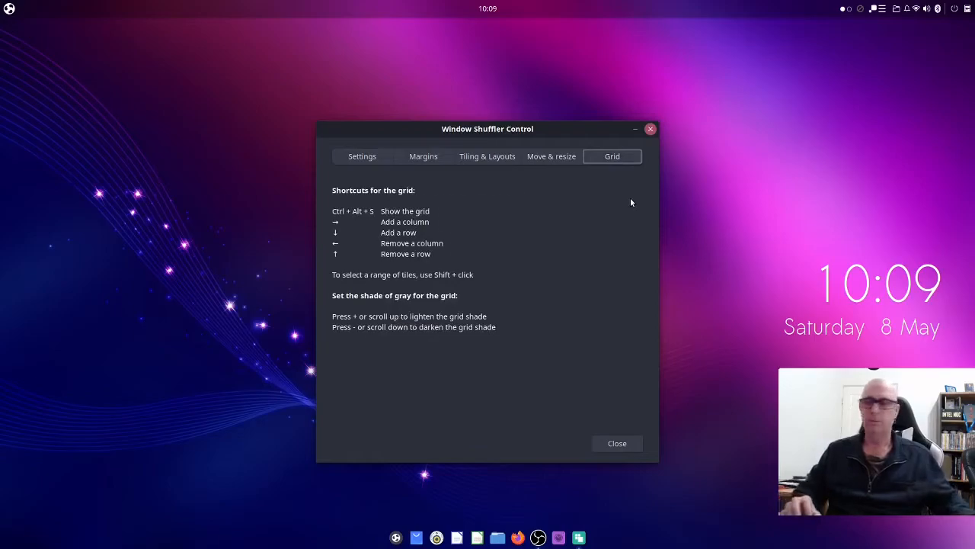
{"action": "left_click", "coordinate": [488, 156]}
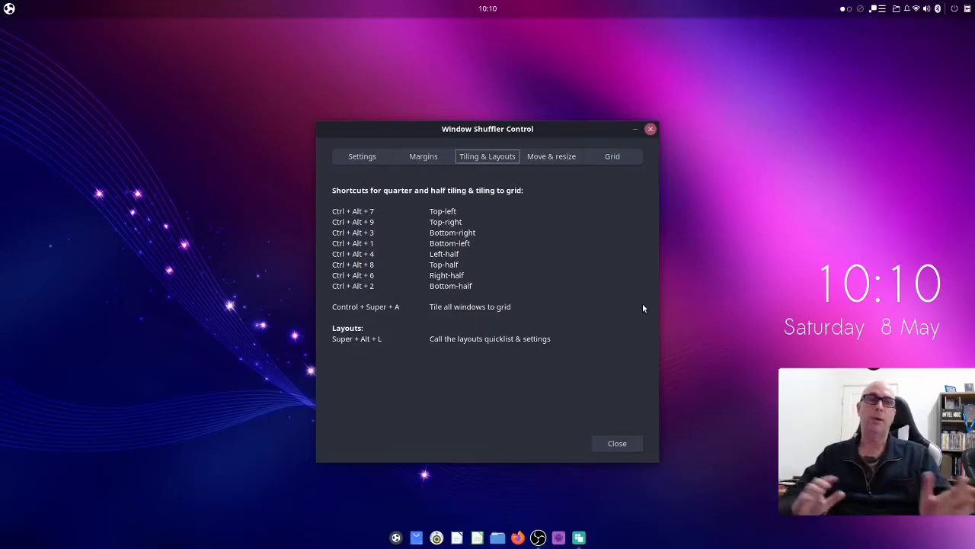
{"action": "left_click", "coordinate": [358, 157]}
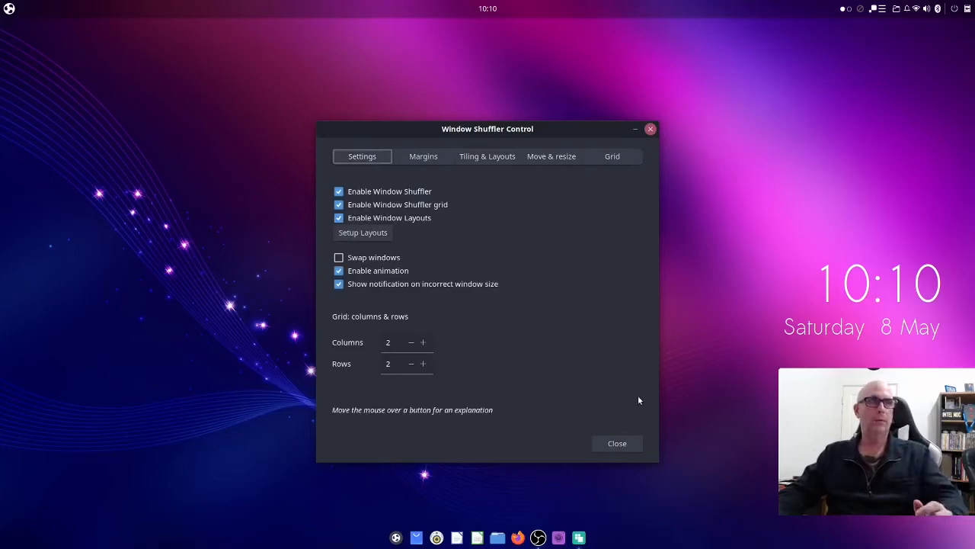
{"action": "left_click", "coordinate": [617, 445]}
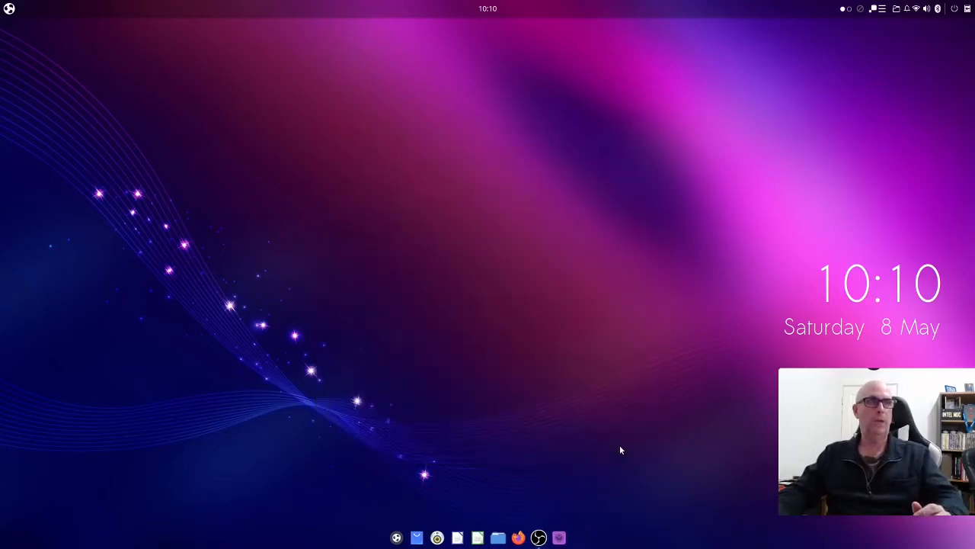
Open the Home folder window and add launchers for Tilix and Text Editor from the application menu to the dock
{"action": "left_click", "coordinate": [508, 537]}
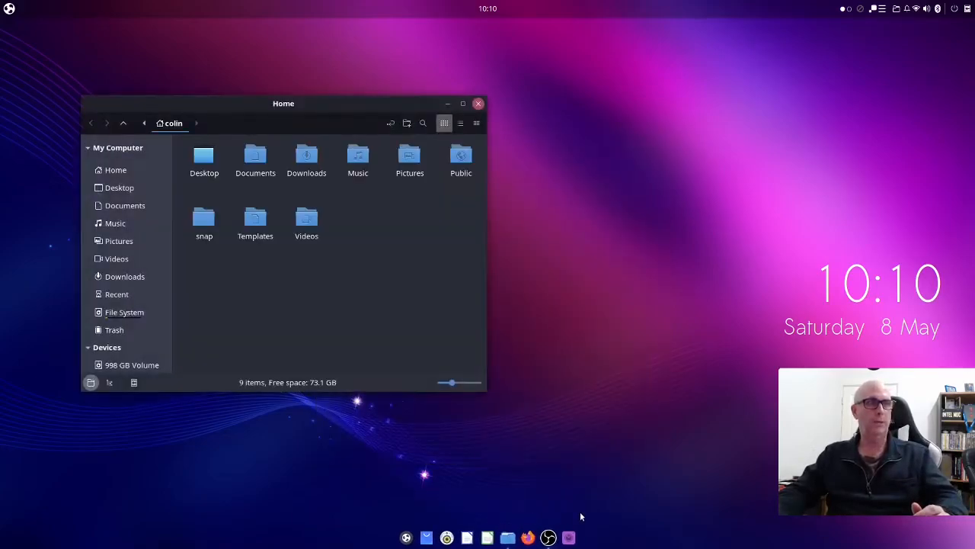
{"action": "left_click", "coordinate": [9, 9]}
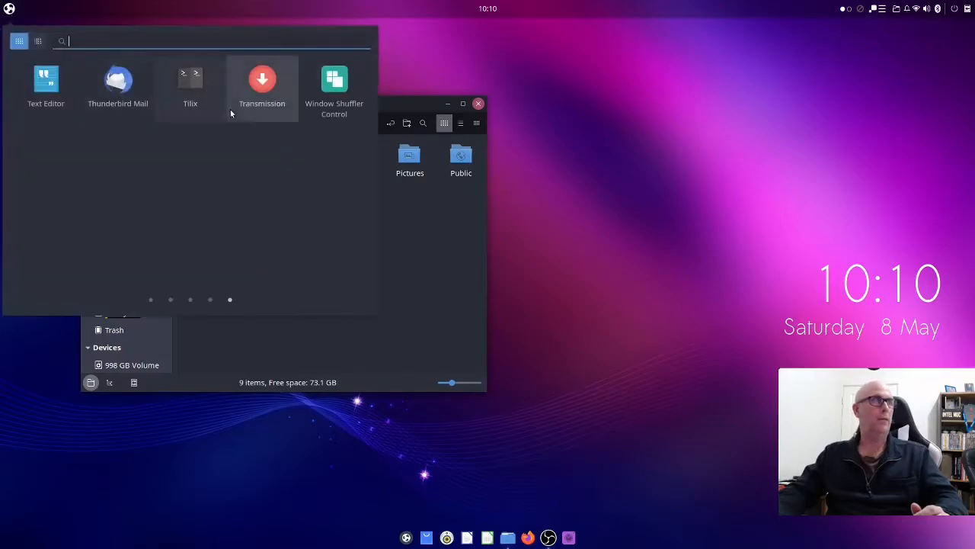
{"action": "left_click_drag", "start_coordinate": [487, 512], "coordinate": [518, 536]}
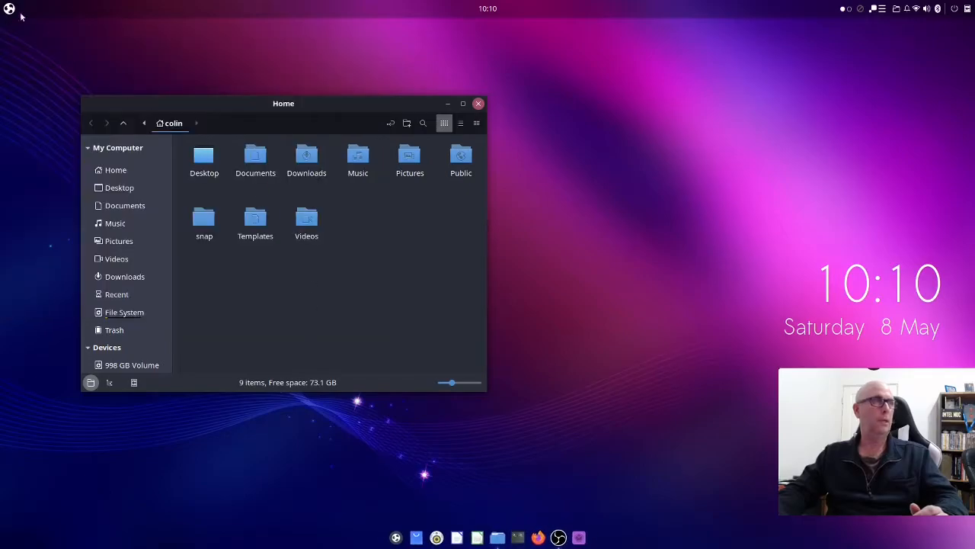
{"action": "left_click", "coordinate": [11, 9]}
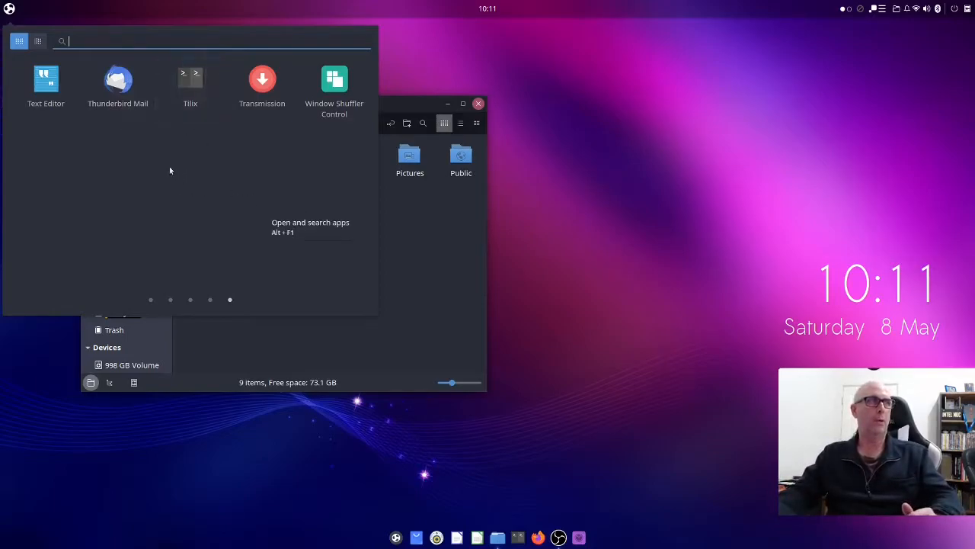
{"action": "left_click_drag", "start_coordinate": [46, 82], "coordinate": [492, 533]}
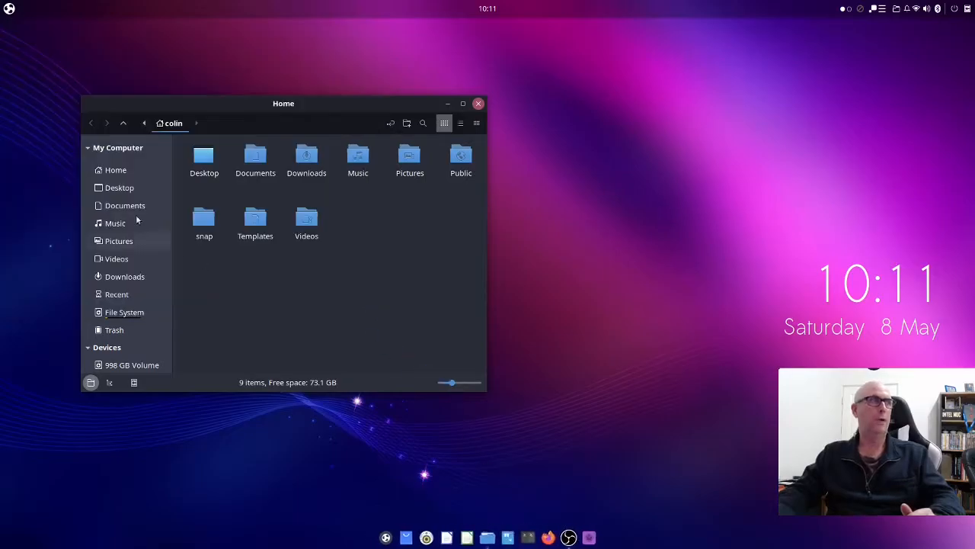
Add launchers for System Monitor and Celluloid from the application menu to the dock
{"action": "left_click", "coordinate": [9, 9]}
{"action": "left_click", "coordinate": [210, 301]}
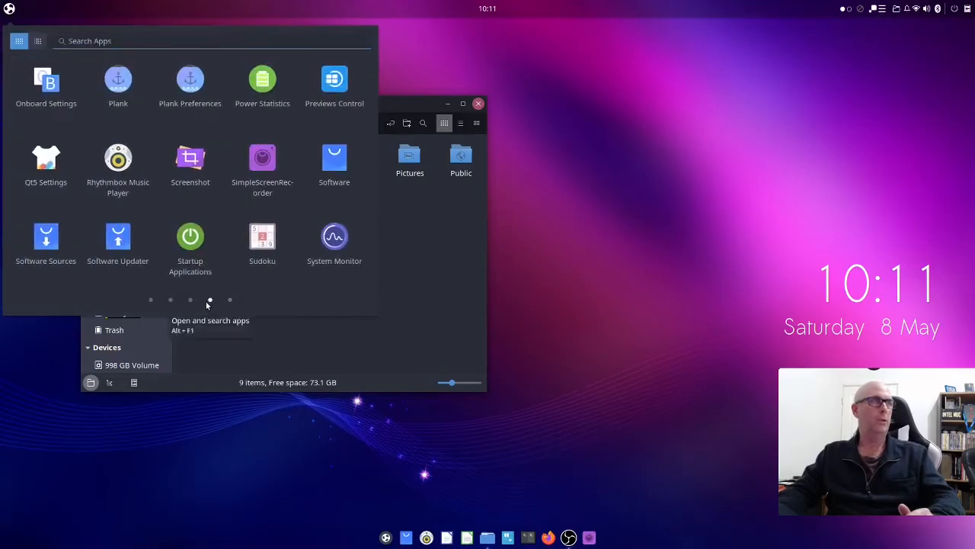
{"action": "left_click_drag", "start_coordinate": [335, 247], "coordinate": [496, 536]}
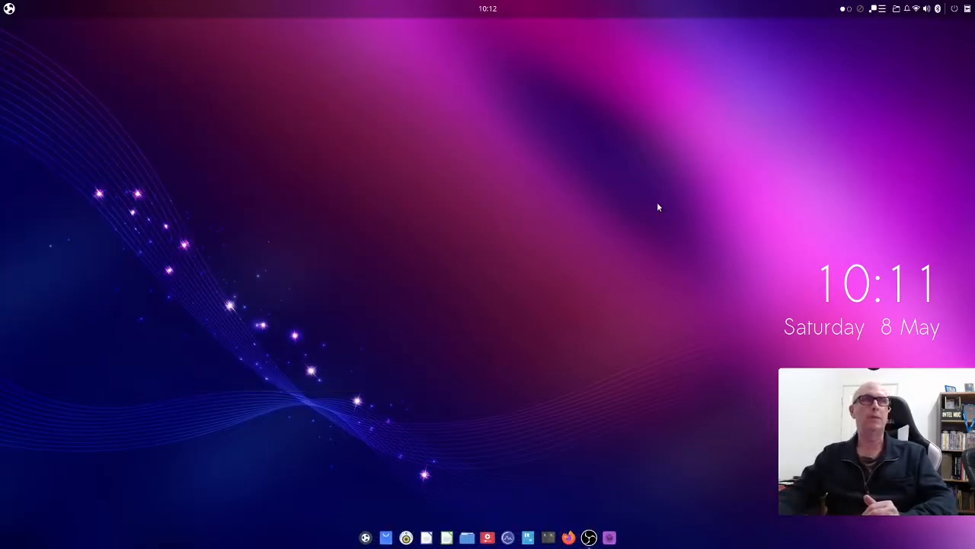
{"action": "left_click", "coordinate": [9, 9]}
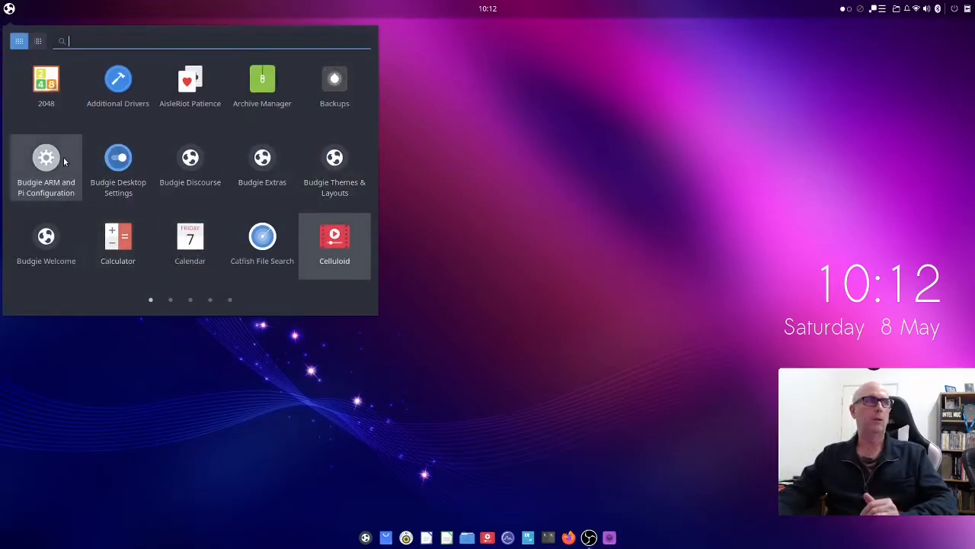
{"action": "left_click", "coordinate": [12, 13]}
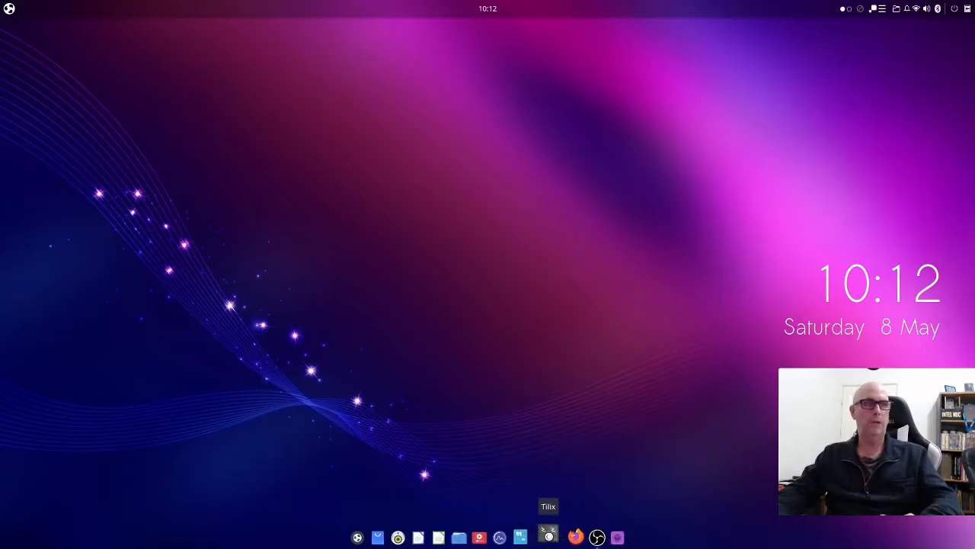
Open Tilix, Firefox, System Monitor, Text Editor, Celluloid and the Home folder from the dock, and tile the windows in a two-by-two grid
{"action": "left_click", "coordinate": [548, 533]}
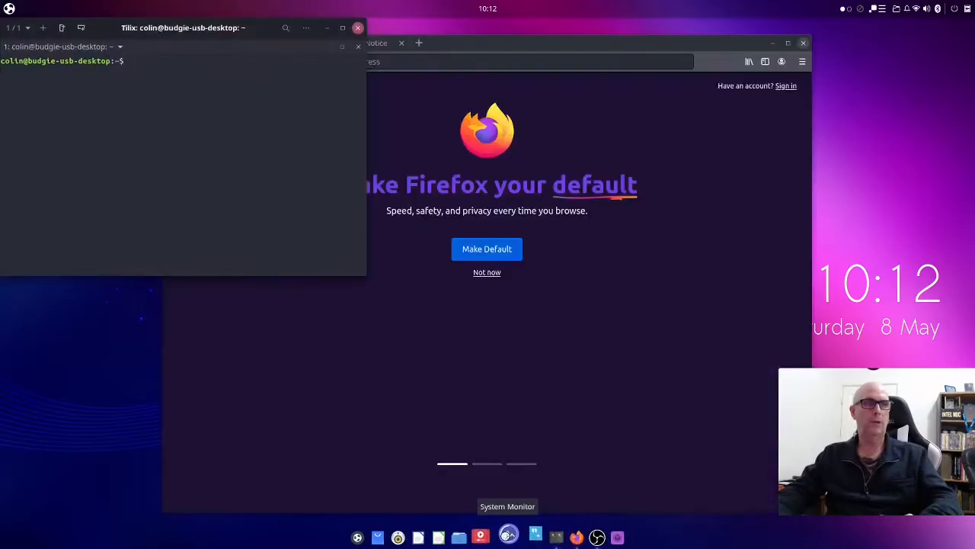
{"action": "left_click", "coordinate": [487, 537]}
{"action": "left_click", "coordinate": [468, 537]}
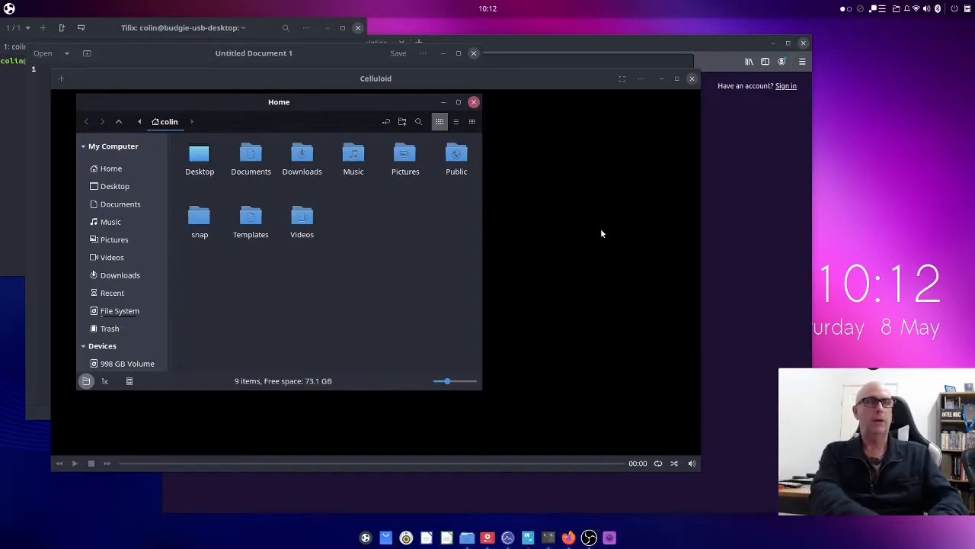
{"action": "key", "text": "ctrl+super+a"}
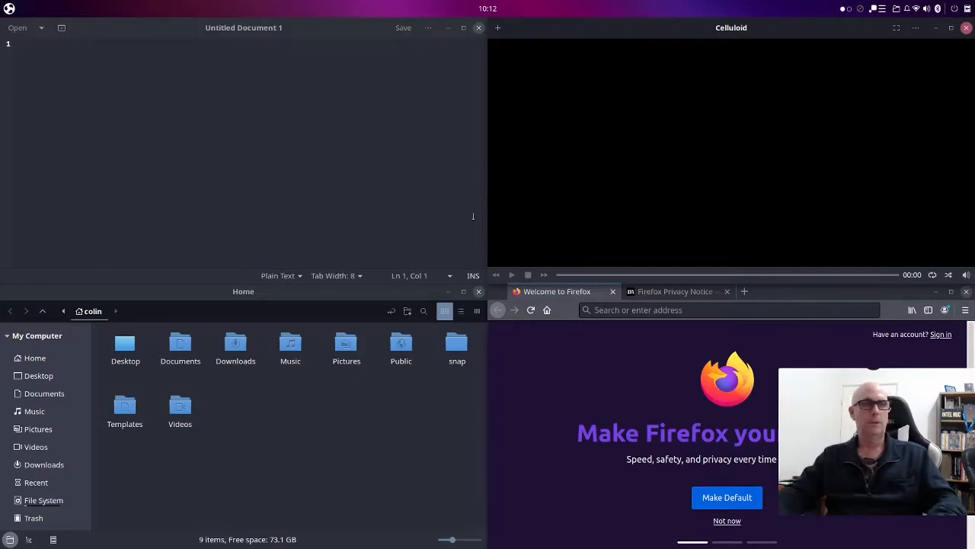
{"action": "left_click", "coordinate": [10, 8]}
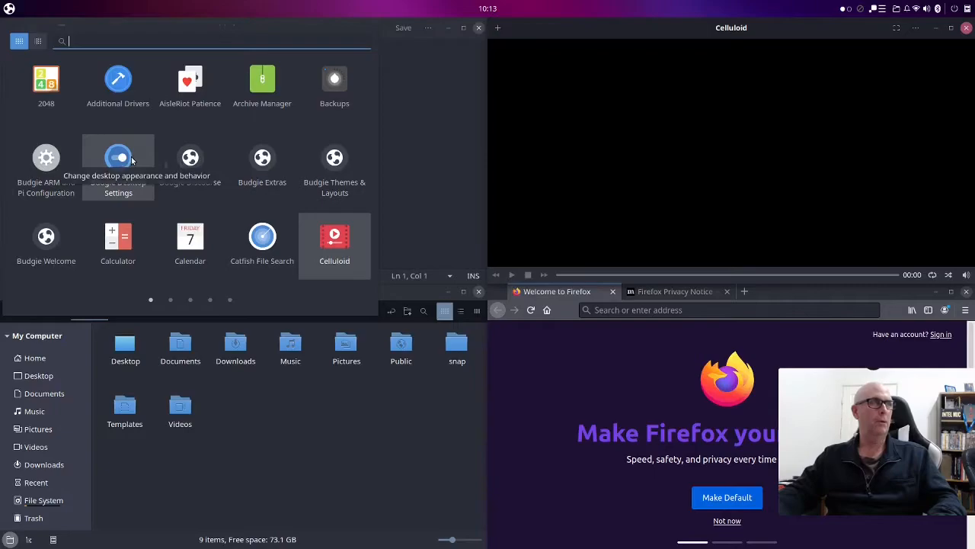
{"action": "scroll", "coordinate": [259, 162], "scroll_direction": "down", "scroll_amount": 2}
{"action": "scroll", "coordinate": [259, 162], "scroll_direction": "down", "scroll_amount": 2}
{"action": "left_click", "coordinate": [333, 84]}
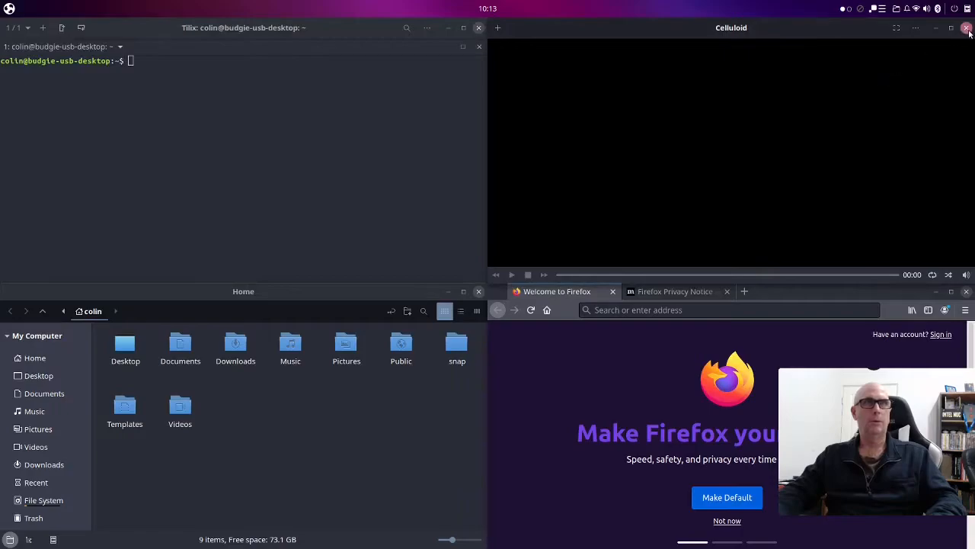
Close the tiled Celluloid, System Monitor, Tilix, Firefox and Home folder windows
{"action": "left_click", "coordinate": [966, 28]}
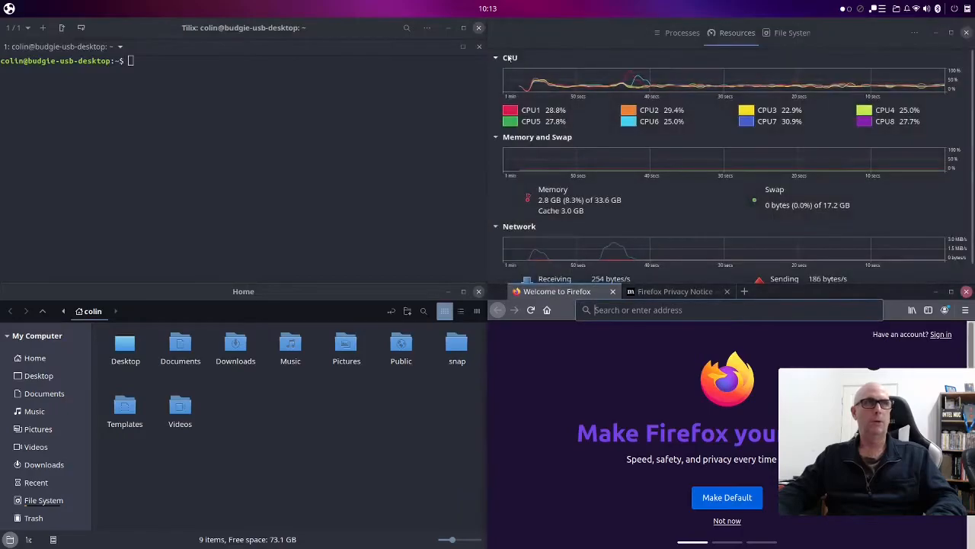
{"action": "left_click", "coordinate": [966, 34]}
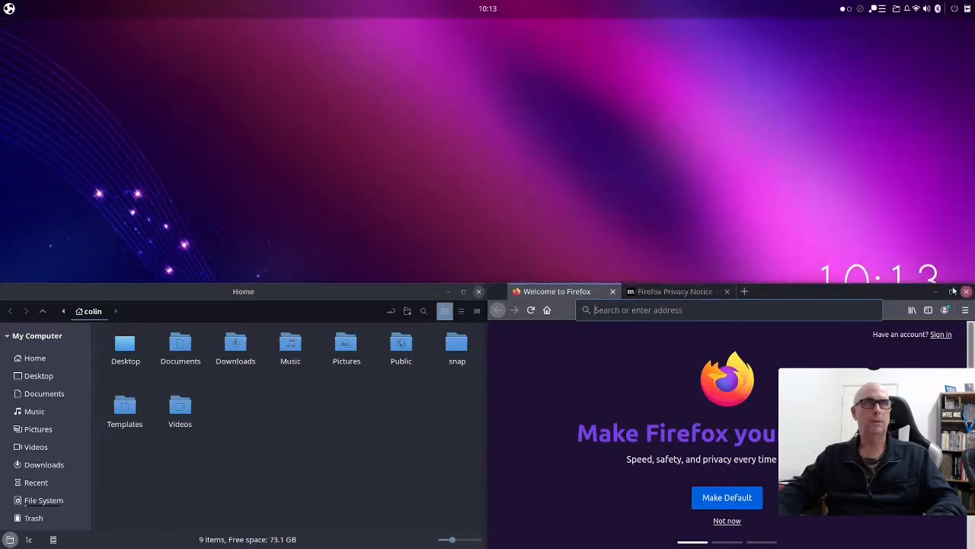
{"action": "left_click", "coordinate": [967, 291]}
{"action": "key", "text": "Return"}
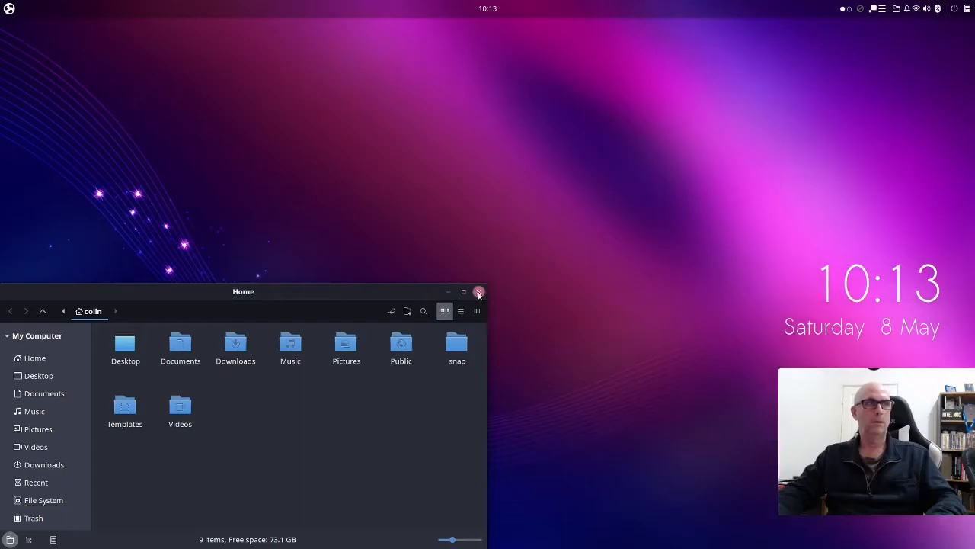
{"action": "left_click", "coordinate": [478, 293]}
Open Window Shuffler Control, move it clear of the displayed tile grid, review the grid shortcuts and close it
{"action": "key", "text": "super"}
{"action": "left_click", "coordinate": [329, 81]}
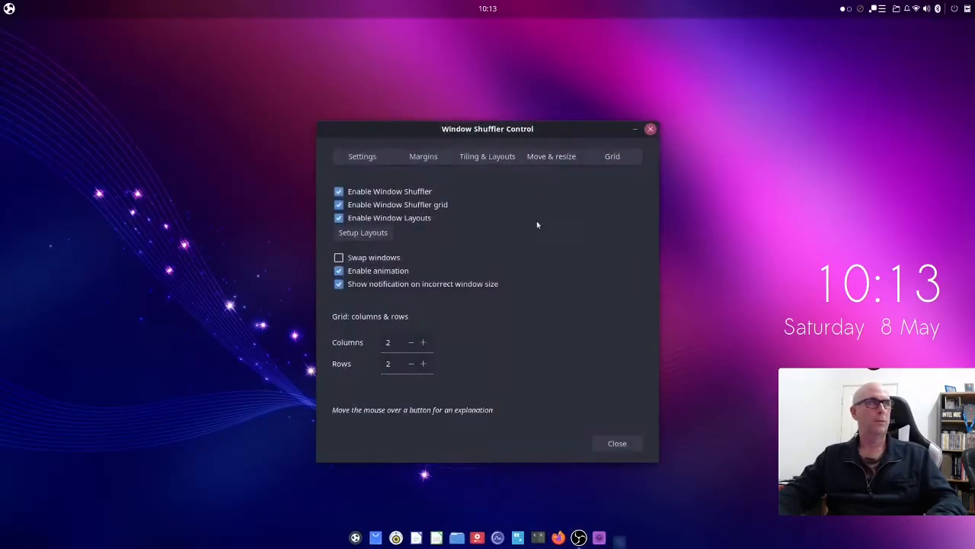
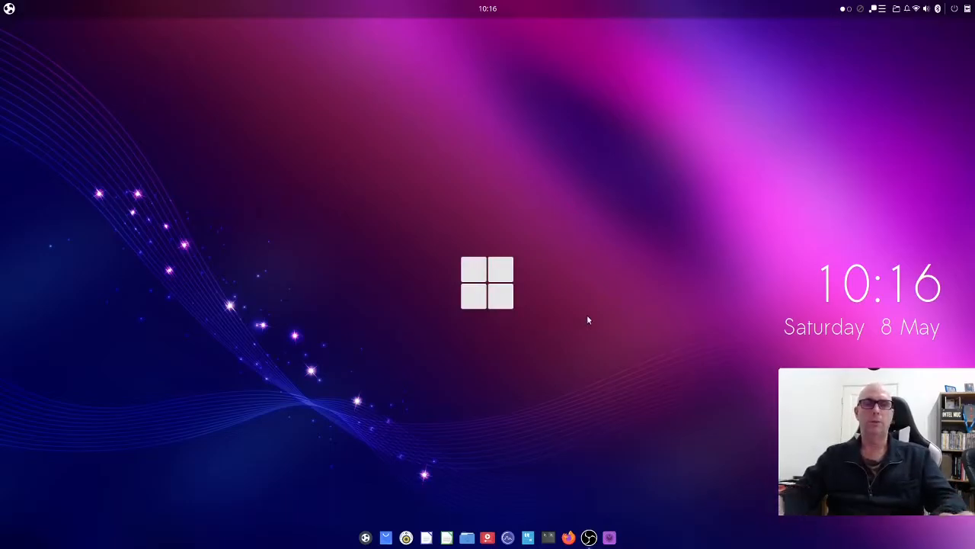
{"action": "key", "text": "super"}
{"action": "scroll", "coordinate": [184, 138], "scroll_direction": "down", "scroll_amount": 4}
{"action": "left_click", "coordinate": [333, 85]}
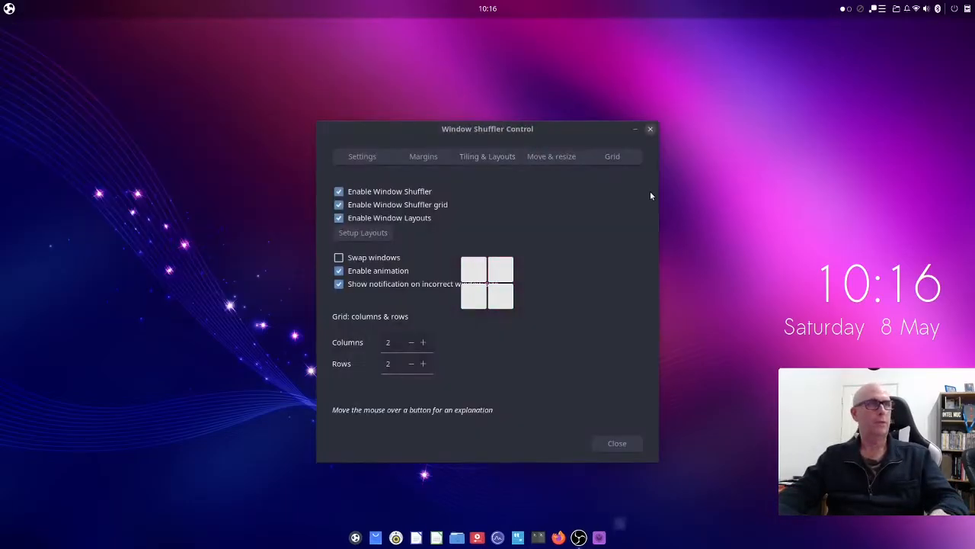
{"action": "left_click_drag", "start_coordinate": [514, 129], "coordinate": [271, 105]}
{"action": "left_click", "coordinate": [370, 132]}
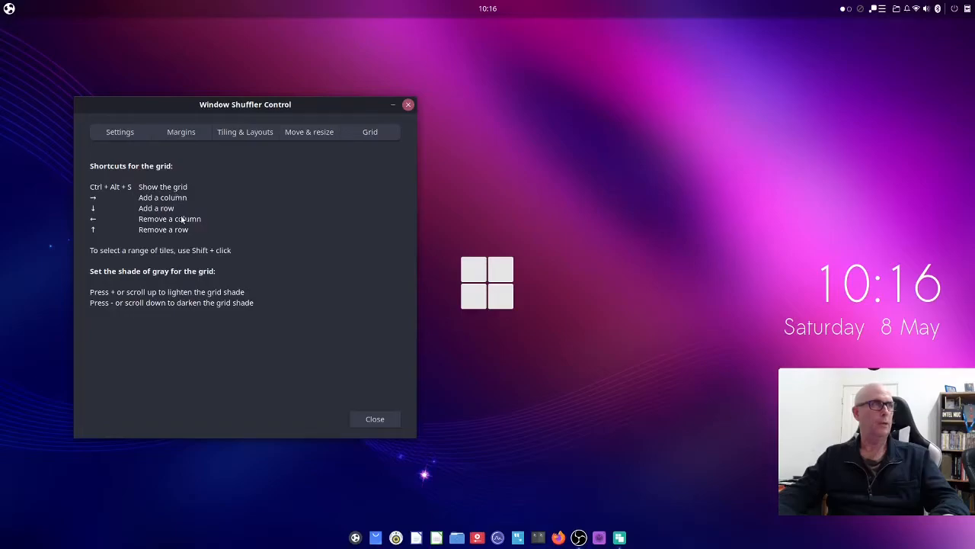
{"action": "left_click", "coordinate": [386, 416]}
Set the tile grid to three columns by two rows, briefly adding and removing a third row
{"action": "key", "text": "Right"}
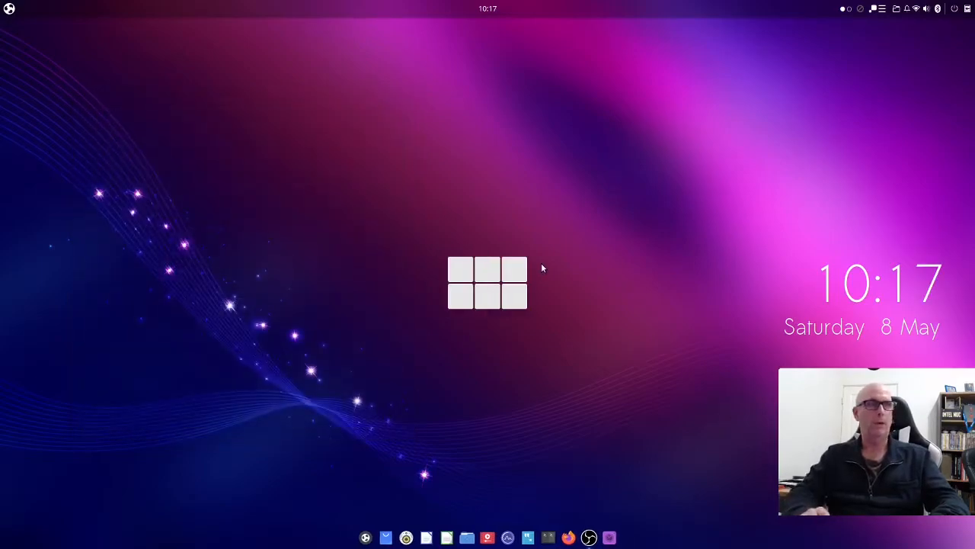
{"action": "key", "text": "Down"}
{"action": "key", "text": "Up"}
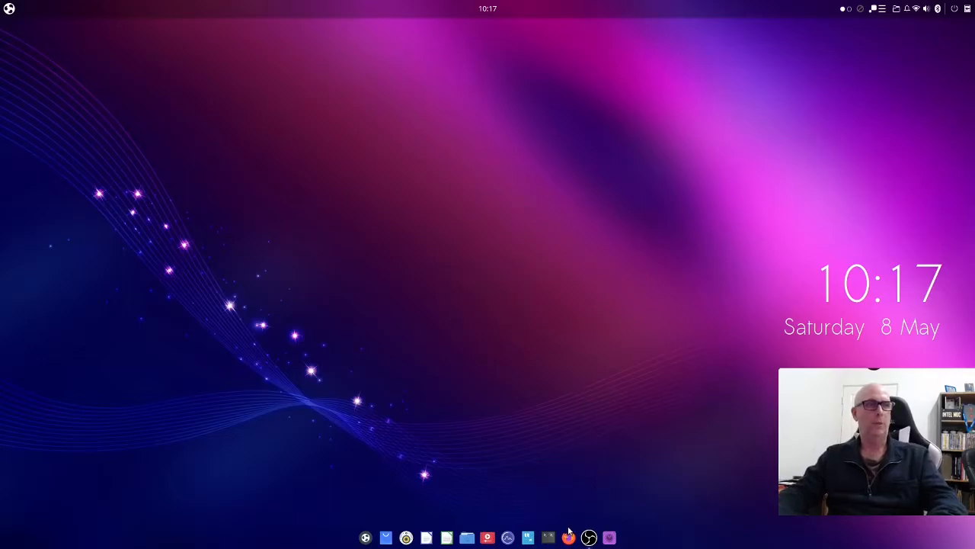
Open Tilix, Firefox, Text Editor, System Monitor, Celluloid and the Home folder, and tile all windows across the three-by-two grid
{"action": "left_click", "coordinate": [527, 535]}
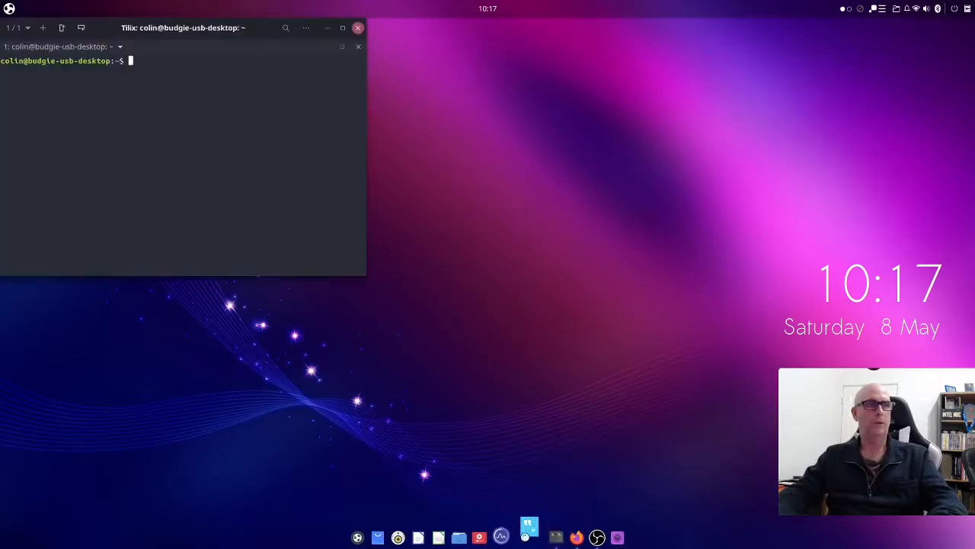
{"action": "left_click", "coordinate": [509, 538]}
{"action": "left_click", "coordinate": [485, 537]}
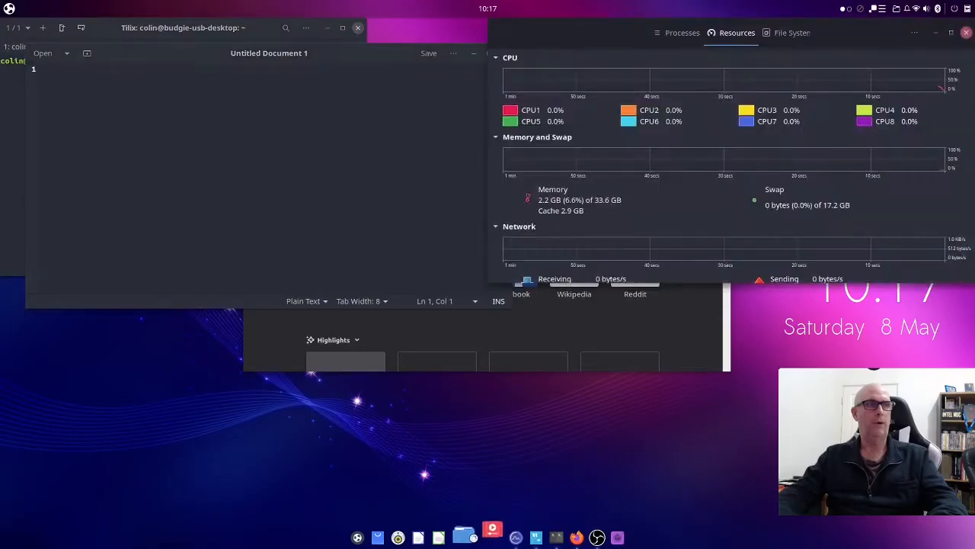
{"action": "left_click", "coordinate": [463, 535]}
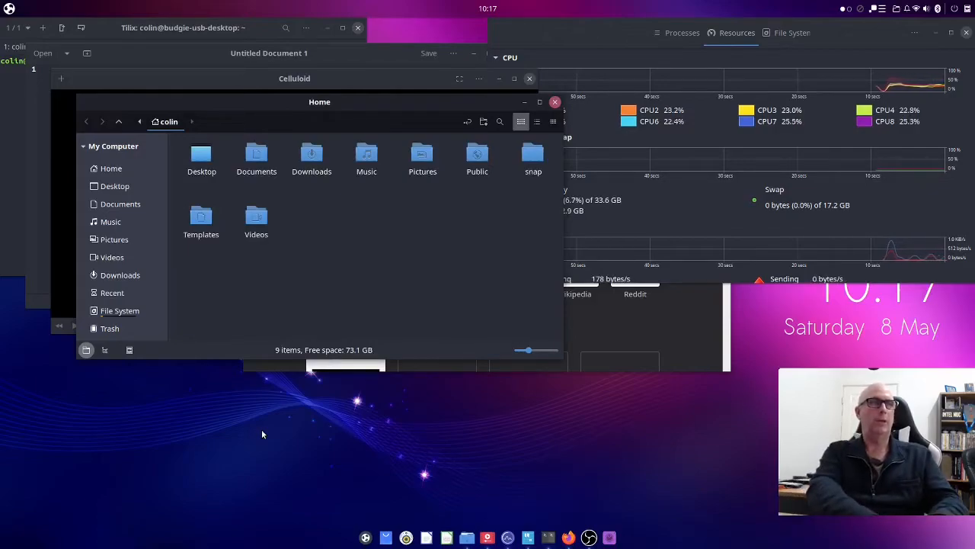
{"action": "key", "text": "ctrl+alt+a"}
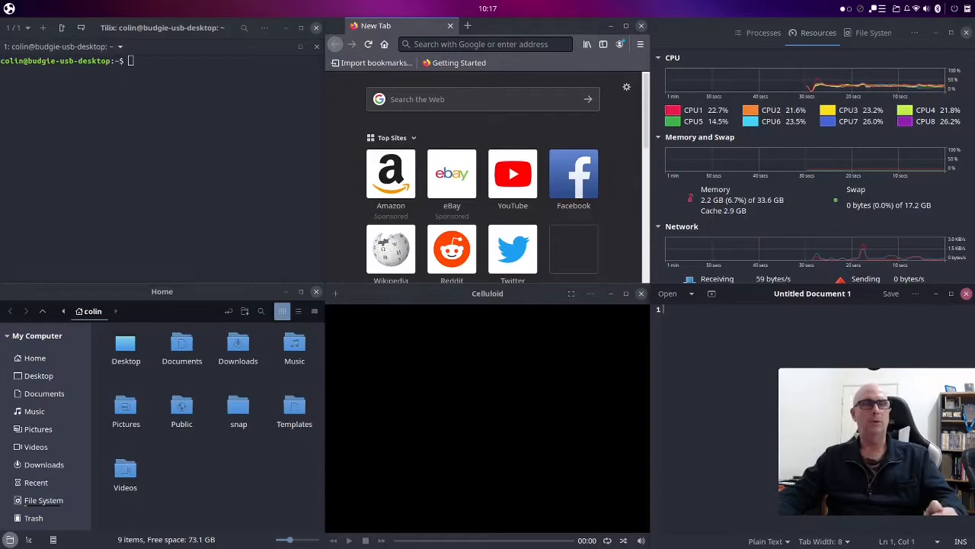
Close all six tiled windows to clear the desktop
{"action": "left_click", "coordinate": [643, 27]}
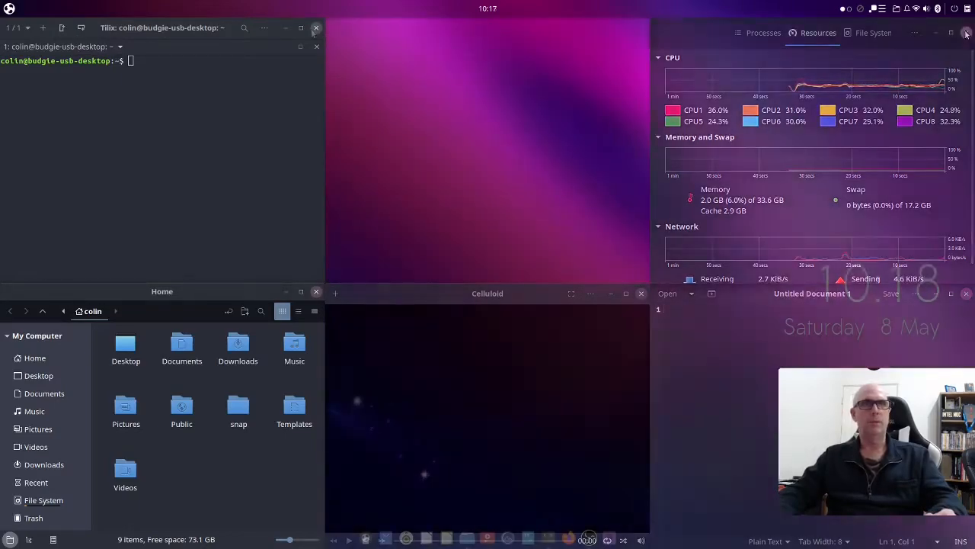
{"action": "left_click", "coordinate": [316, 28]}
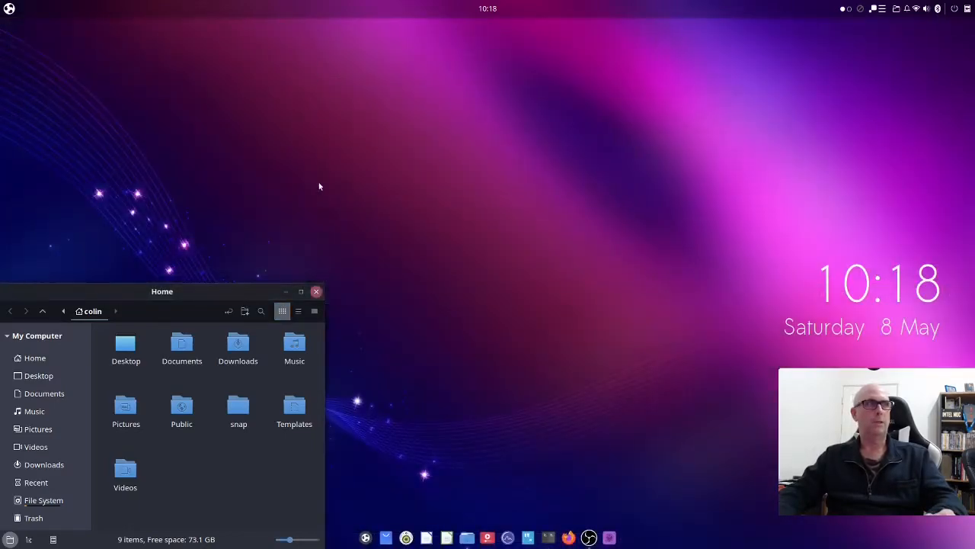
{"action": "left_click", "coordinate": [316, 291]}
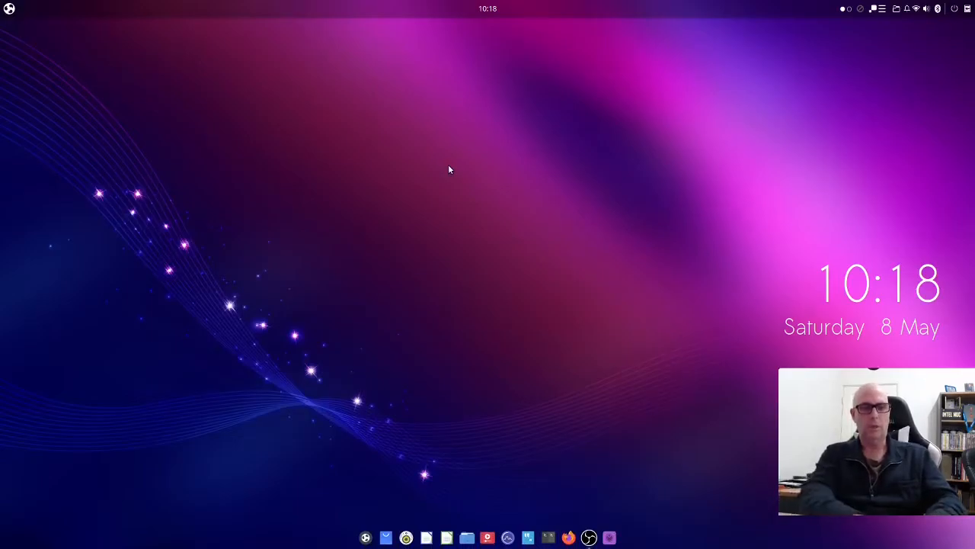
Show the tile grid and reduce it to two columns by one row
{"action": "key", "text": "ctrl+alt+s"}
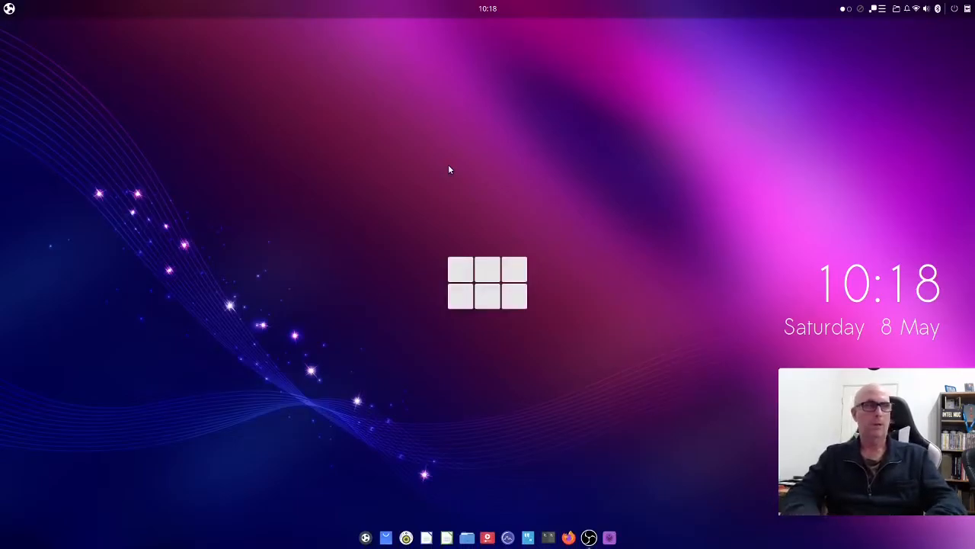
{"action": "key", "text": "Left"}
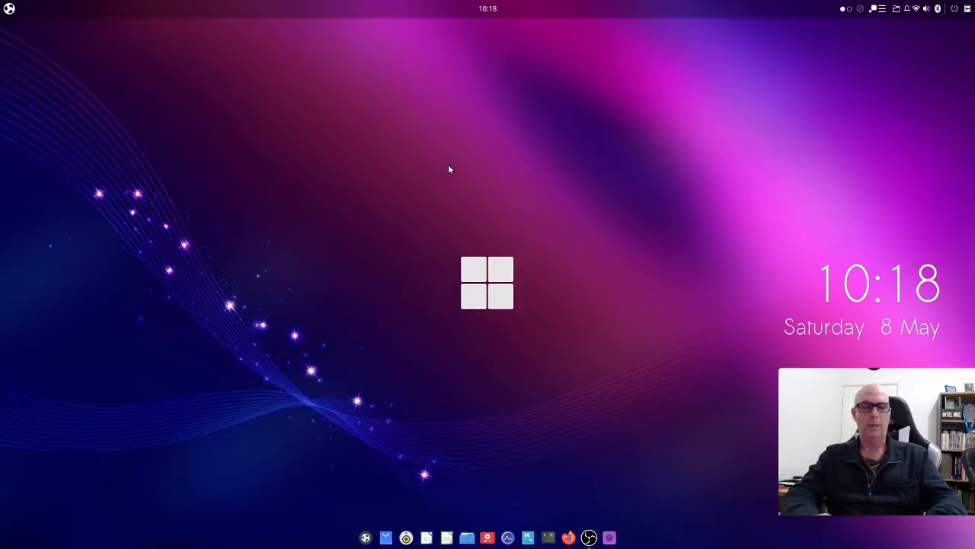
{"action": "key", "text": "Up"}
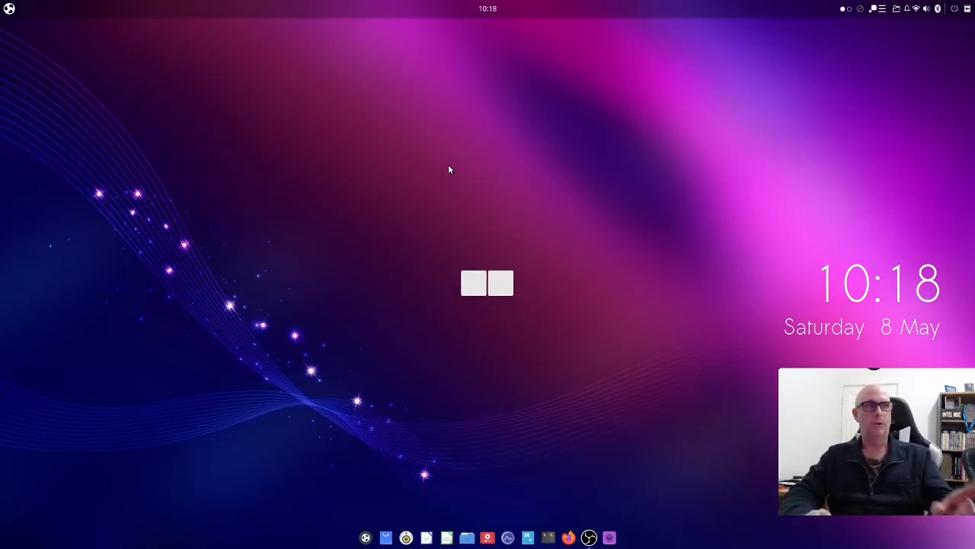
Try other grid shapes by adding and removing rows and columns, returning to two columns by one row
{"action": "key", "text": "Down"}
{"action": "key", "text": "Up"}
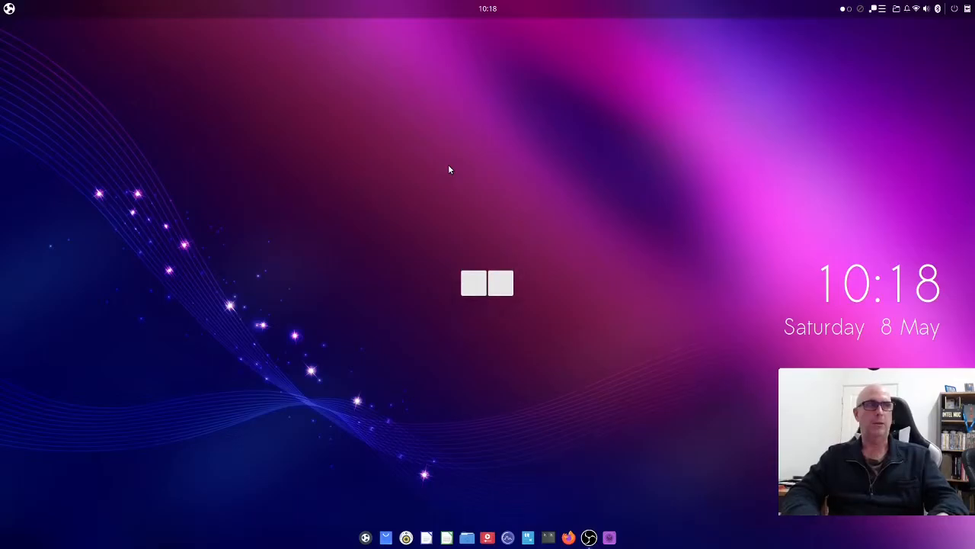
{"action": "key", "text": "Left"}
{"action": "key", "text": "Down"}
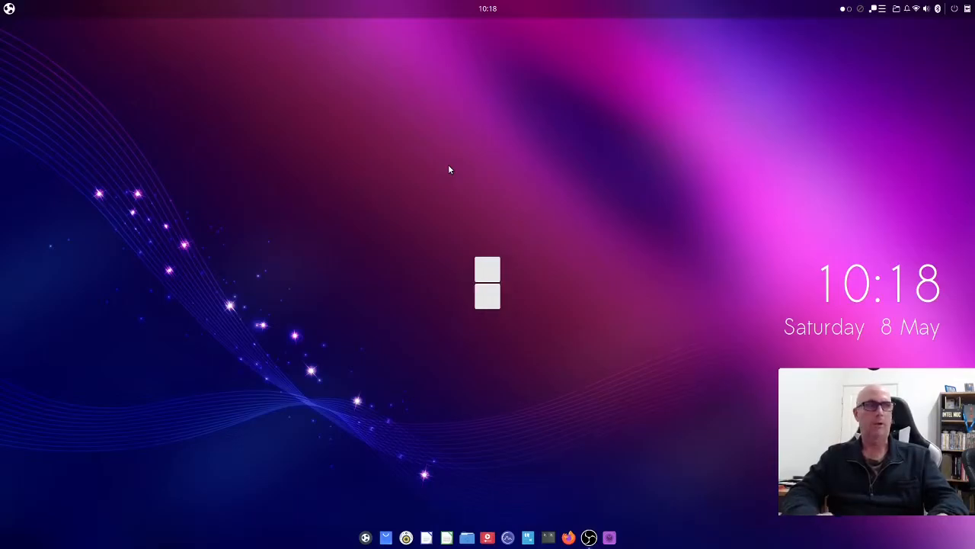
{"action": "key", "text": "Up"}
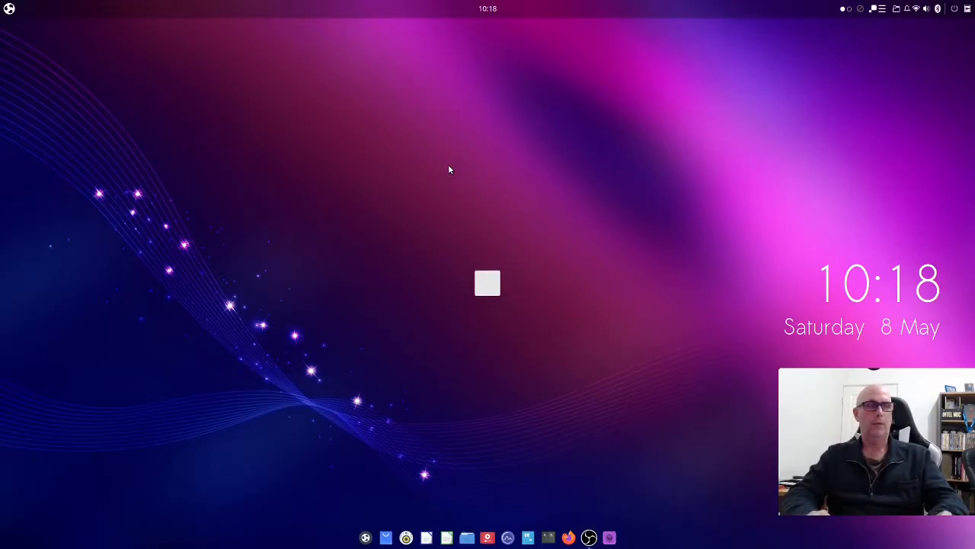
{"action": "key", "text": "Right"}
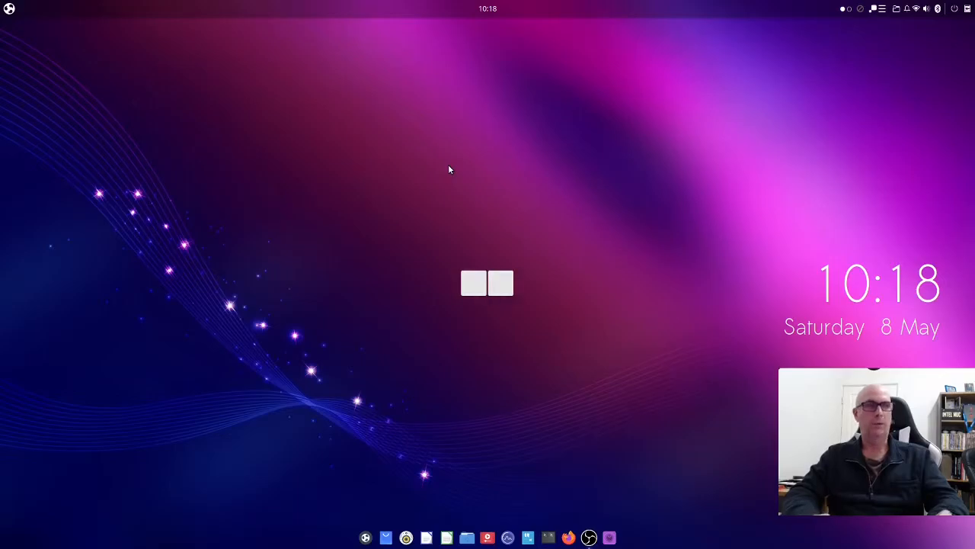
{"action": "key", "text": "Down"}
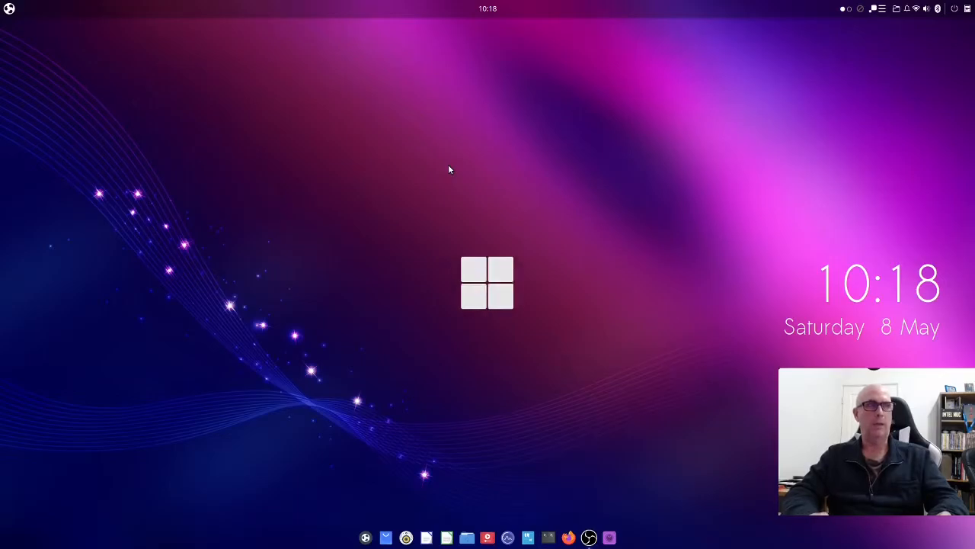
{"action": "key", "text": "Up"}
{"action": "key", "text": "Right"}
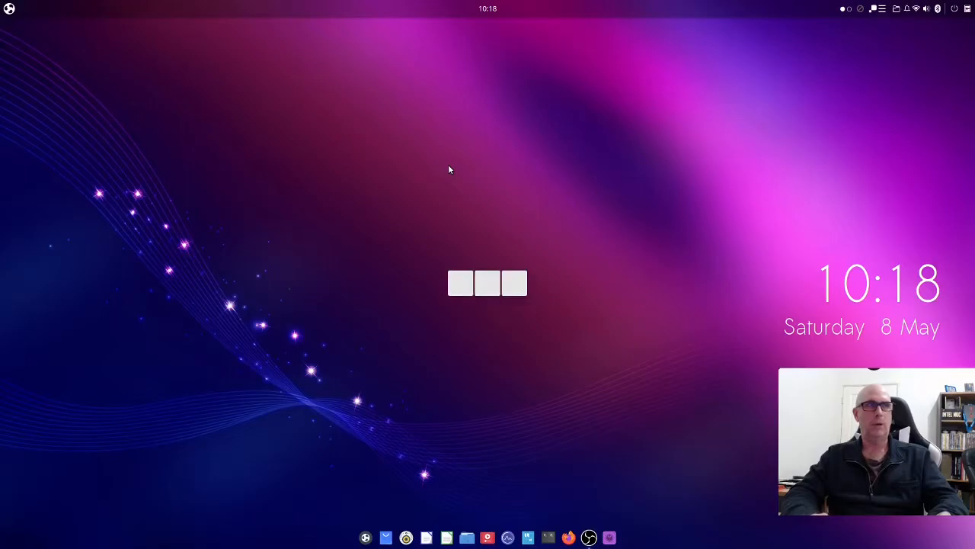
{"action": "key", "text": "Left"}
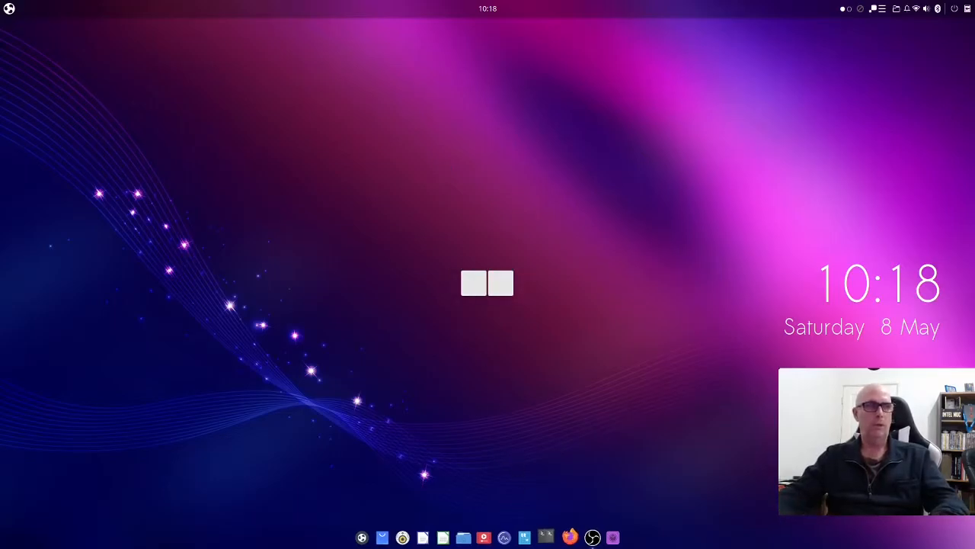
Open Tilix and Text Editor from the dock and tile them side by side in the two-column grid
{"action": "left_click", "coordinate": [547, 537]}
{"action": "left_click", "coordinate": [528, 537]}
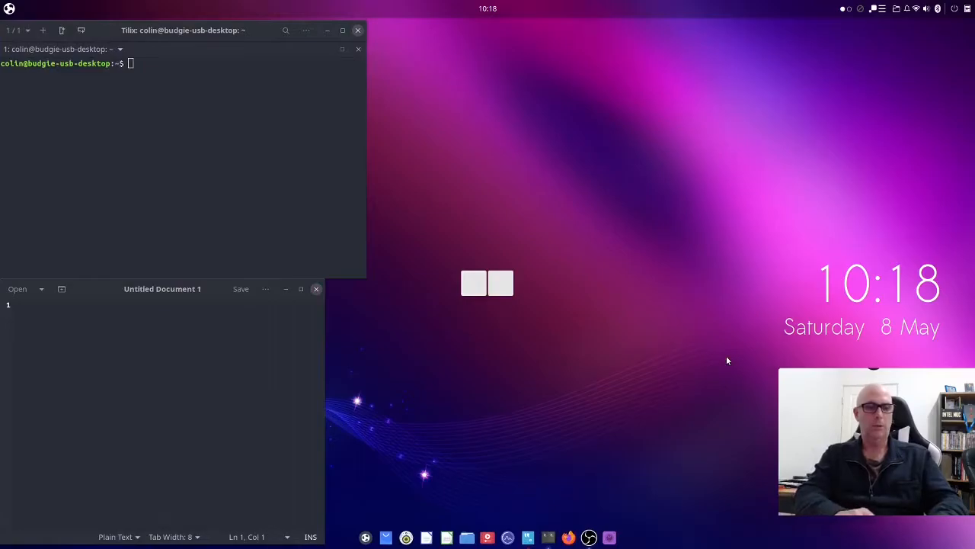
{"action": "key", "text": "ctrl+super+a"}
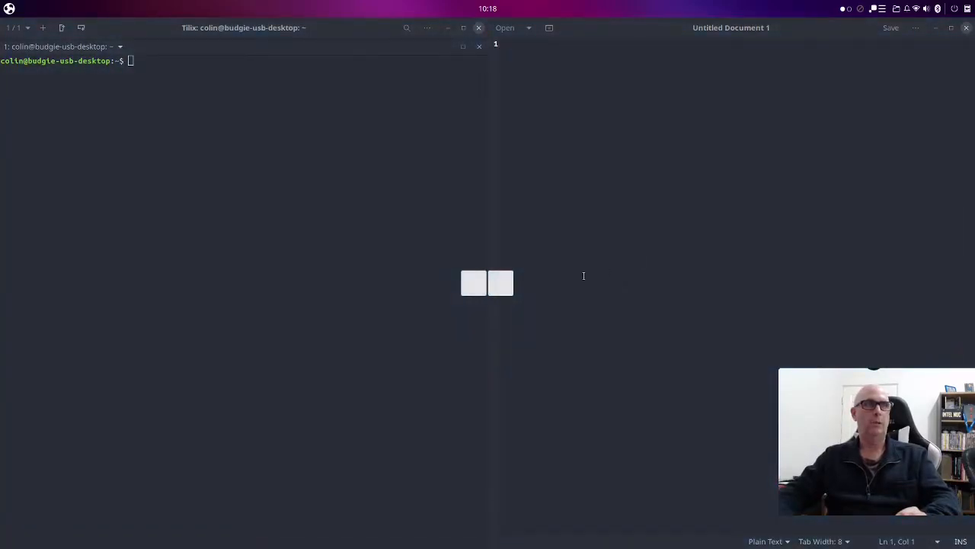
Dismiss the tile grid, pull both windows loose, and snap Tilix to the left half and Text Editor to the right half of the desktop
{"action": "key", "text": "Escape"}
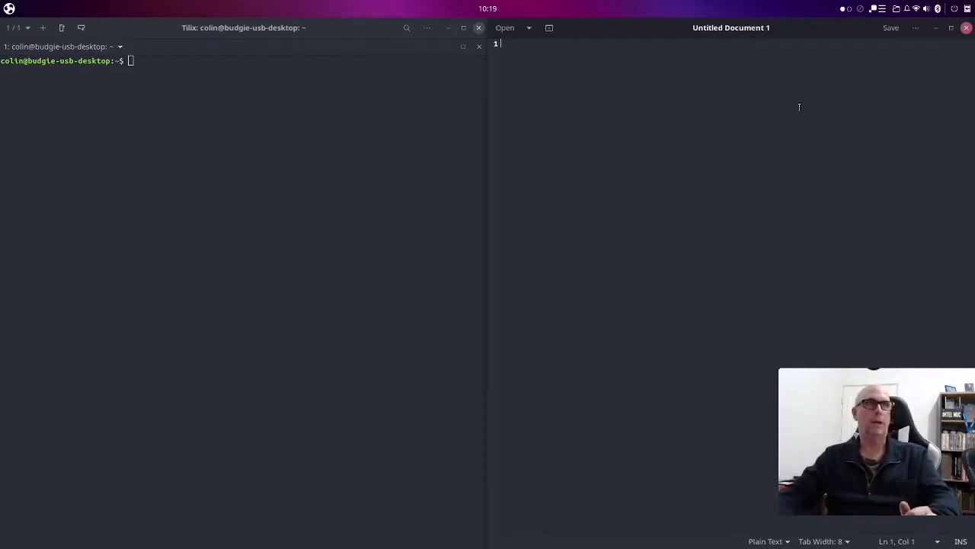
{"action": "left_click_drag", "start_coordinate": [785, 37], "coordinate": [974, 92]}
{"action": "left_click_drag", "start_coordinate": [345, 31], "coordinate": [355, 1]}
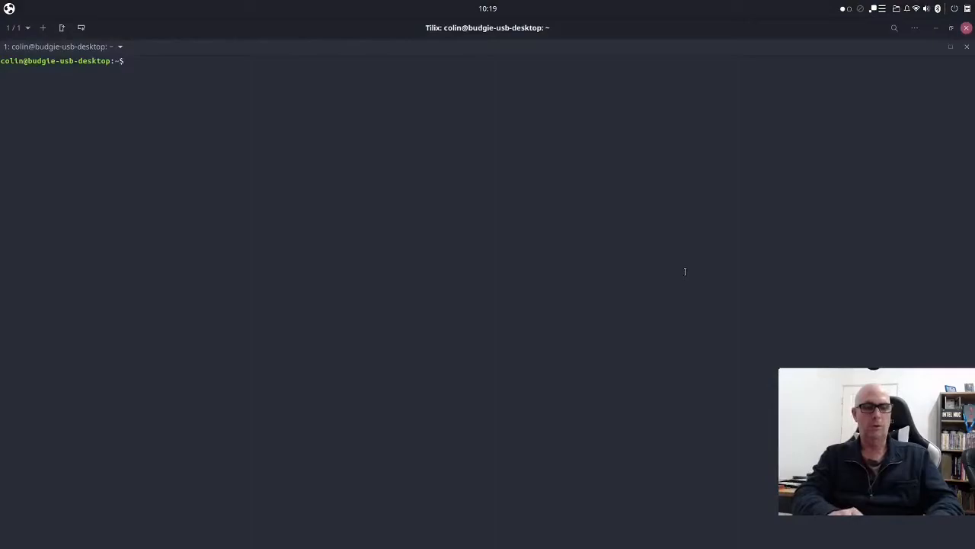
{"action": "key", "text": "super+Left"}
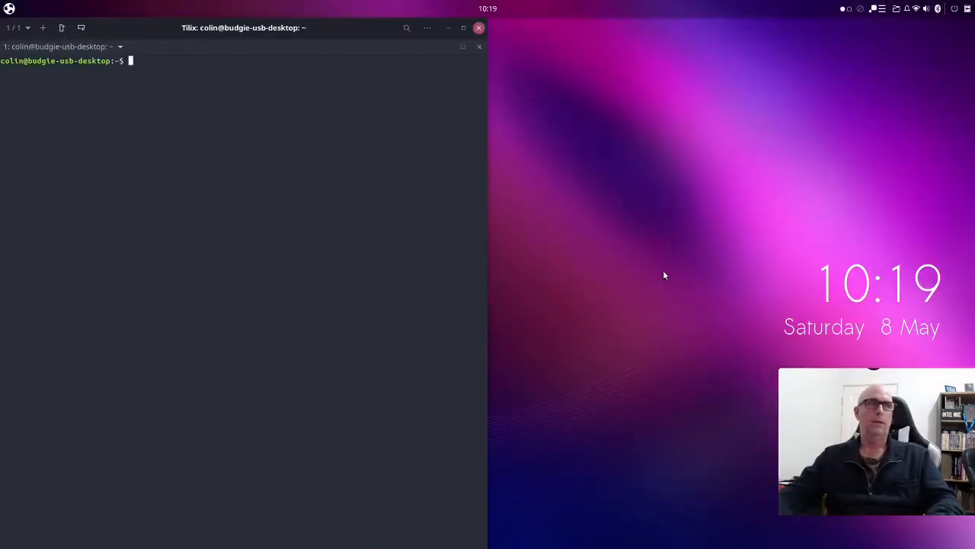
{"action": "left_click_drag", "start_coordinate": [974, 183], "coordinate": [512, 41]}
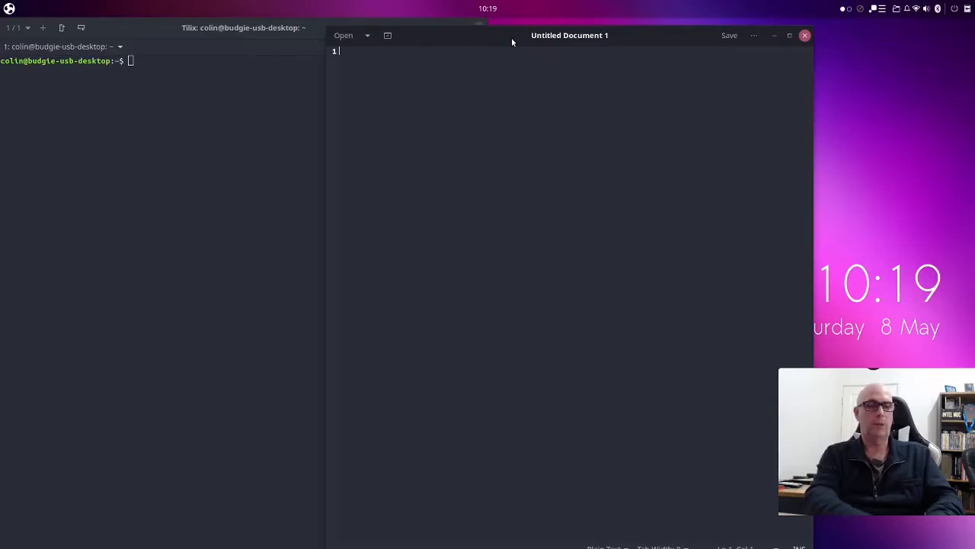
{"action": "key", "text": "super+Right"}
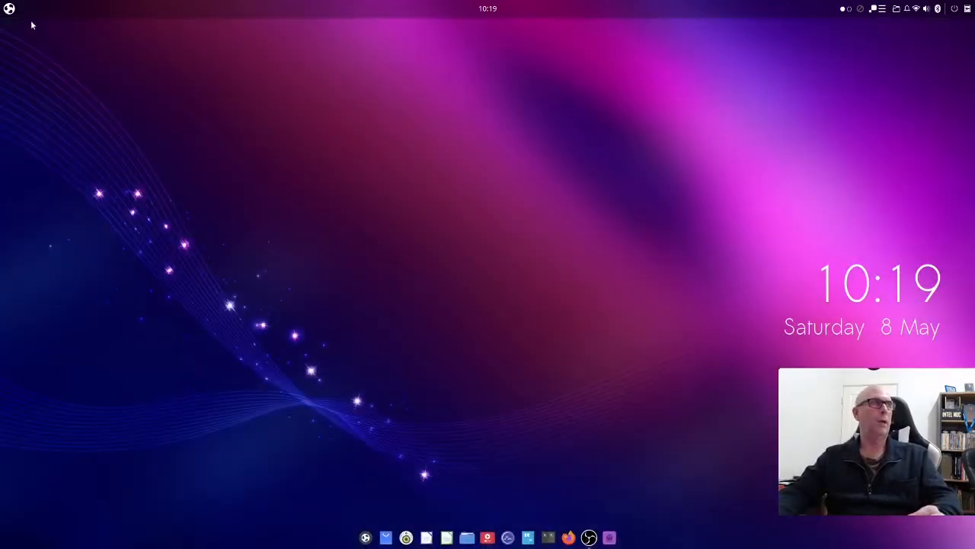
Open Window Shuffler Control, show its tiling and layout shortcuts, and call up the Layouts dialog
{"action": "left_click", "coordinate": [9, 8]}
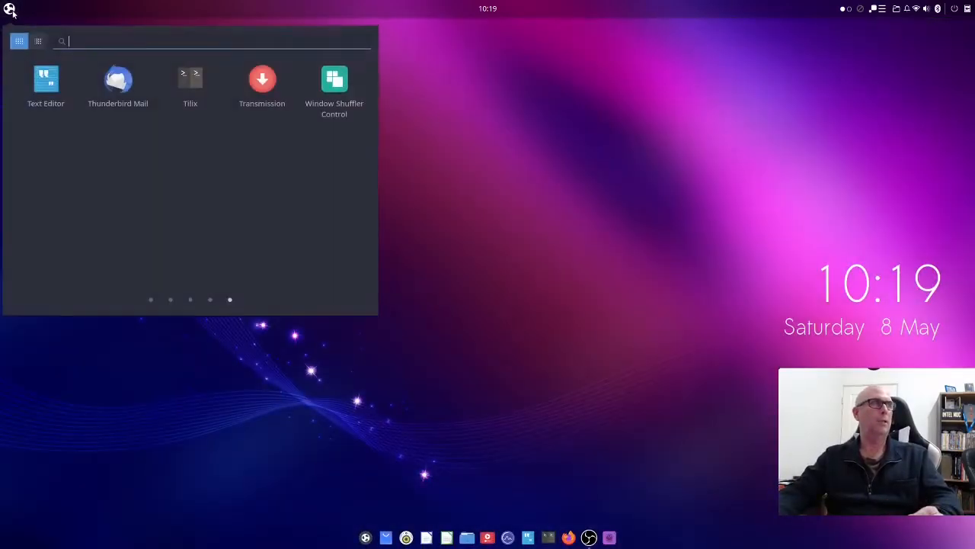
{"action": "left_click", "coordinate": [339, 82]}
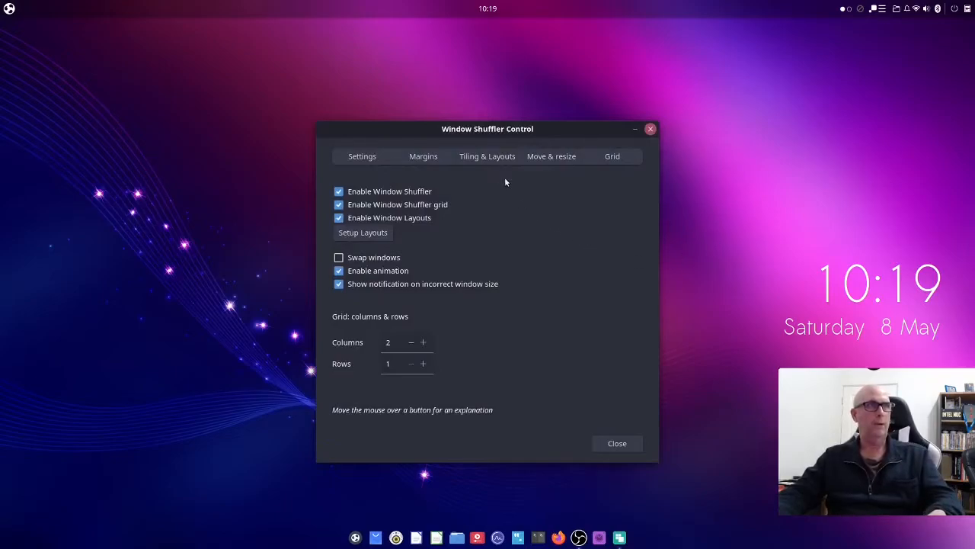
{"action": "left_click", "coordinate": [485, 156]}
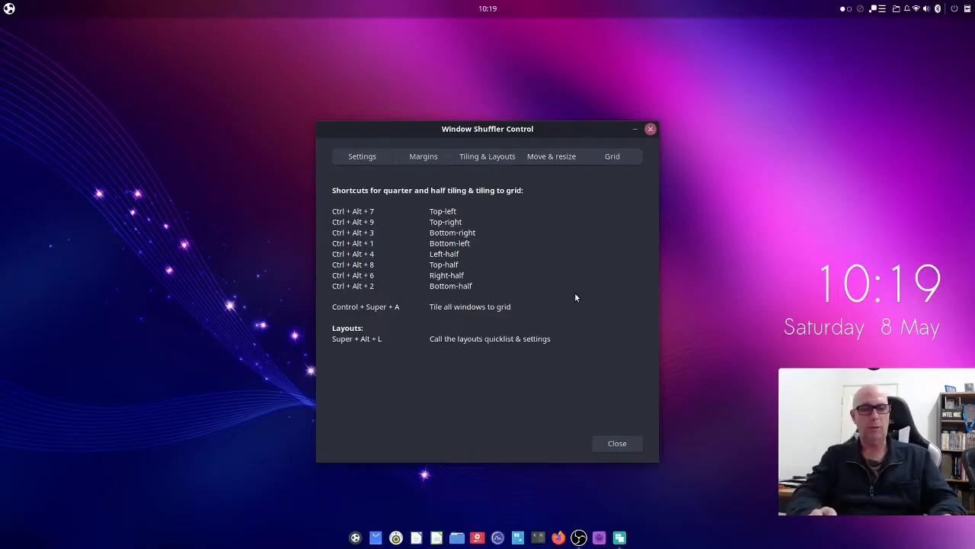
{"action": "key", "text": "super+alt+l"}
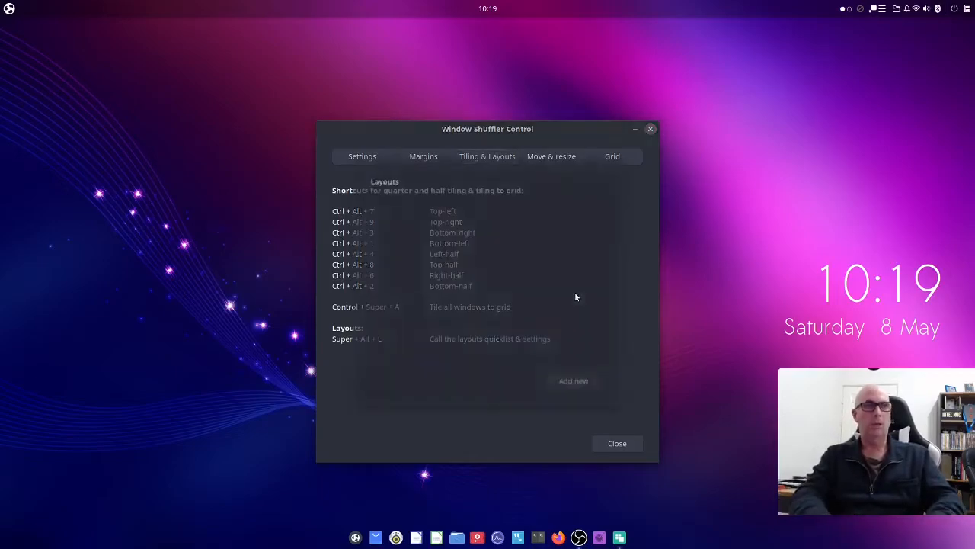
Create a new window layout named "Work Layout" without any tasks
{"action": "left_click", "coordinate": [572, 384]}
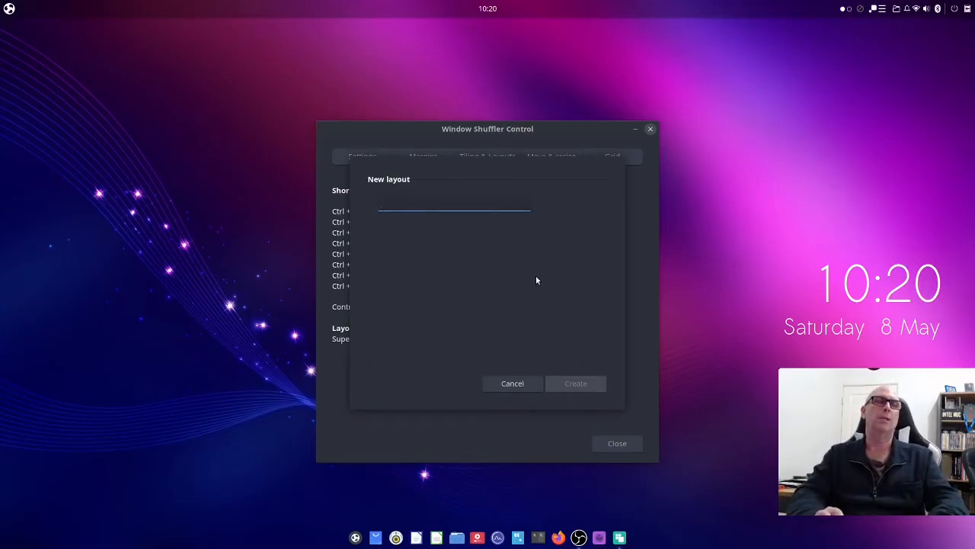
{"action": "type", "text": "Wor"}
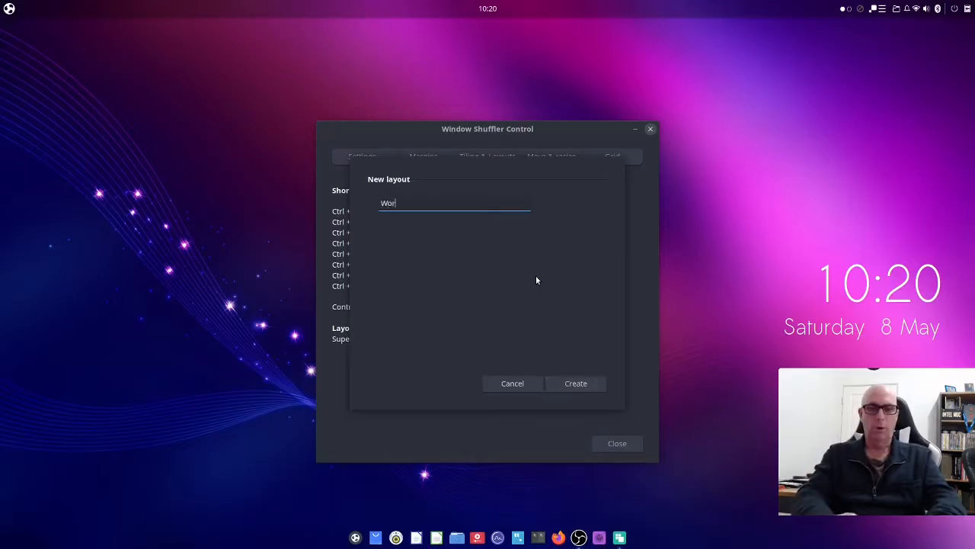
{"action": "type", "text": "k Layout"}
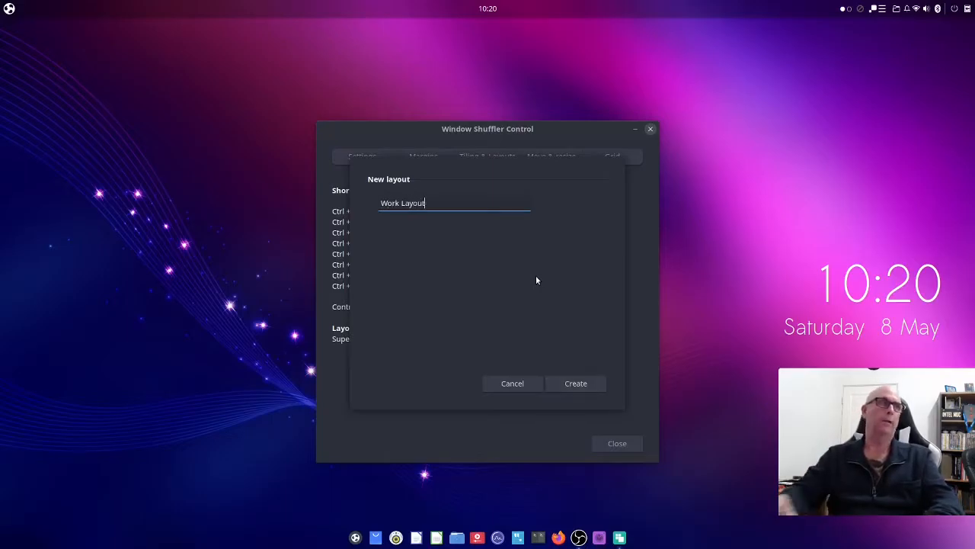
{"action": "left_click", "coordinate": [583, 383]}
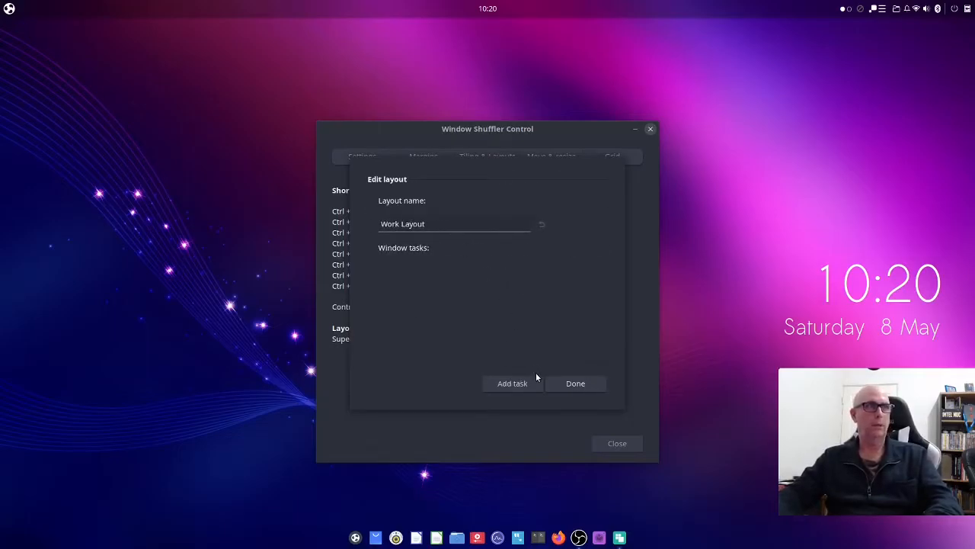
{"action": "left_click", "coordinate": [571, 384]}
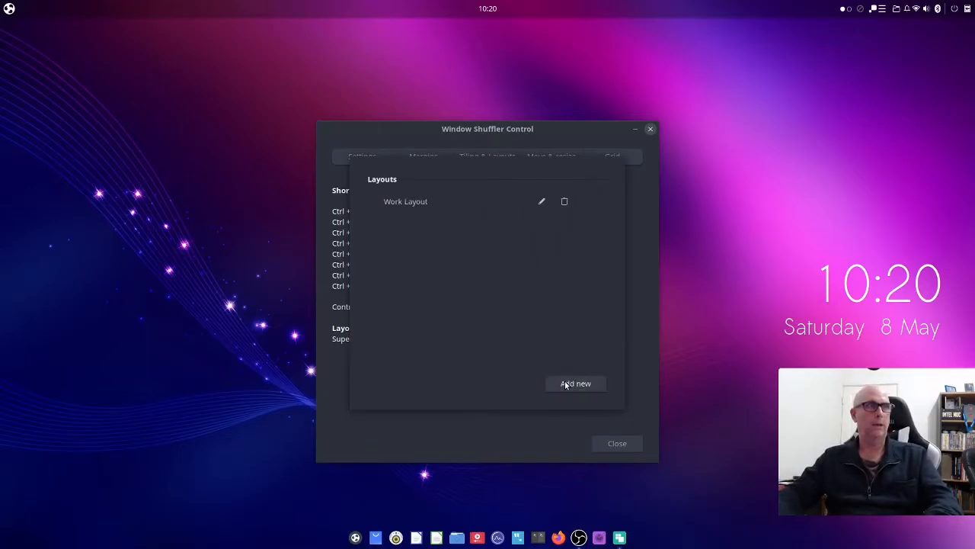
Add a task named "Text" to Work Layout, with gedit as the command, WM class group and window name
{"action": "left_click", "coordinate": [538, 201]}
{"action": "left_click", "coordinate": [509, 384]}
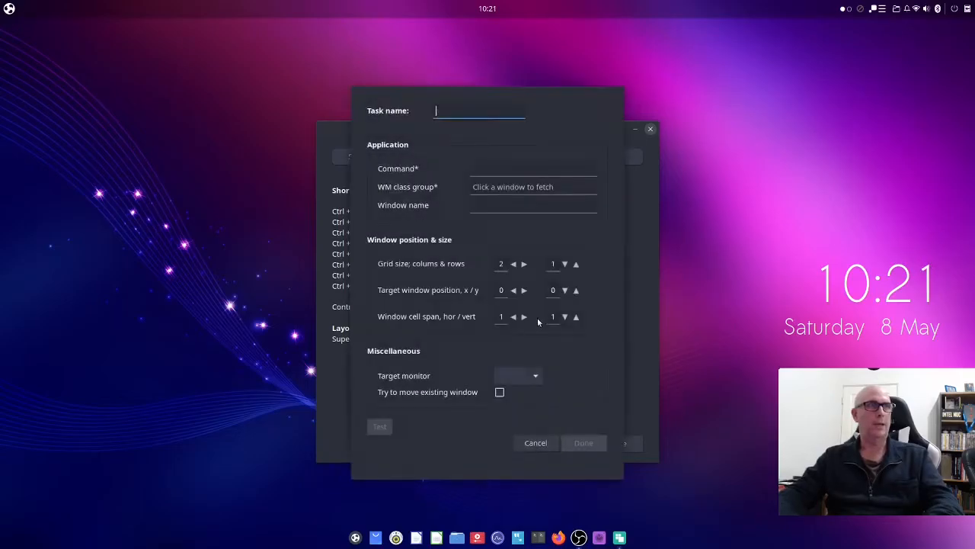
{"action": "type", "text": "Text"}
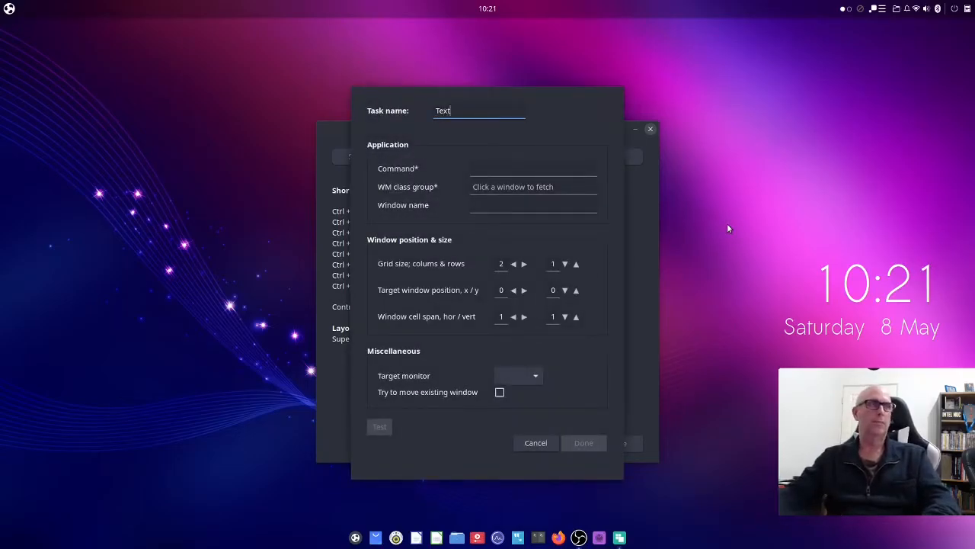
{"action": "left_click", "coordinate": [520, 172]}
{"action": "type", "text": "g"}
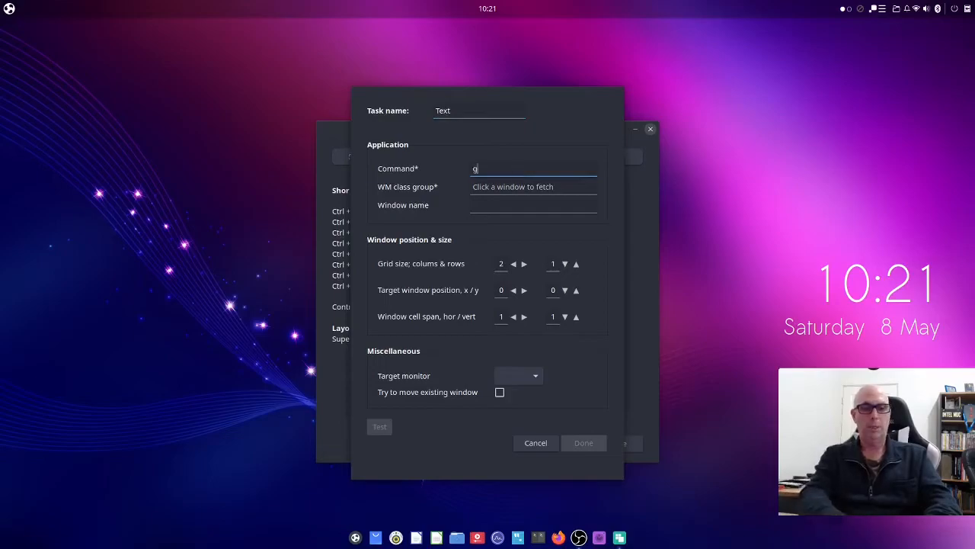
{"action": "type", "text": "edit"}
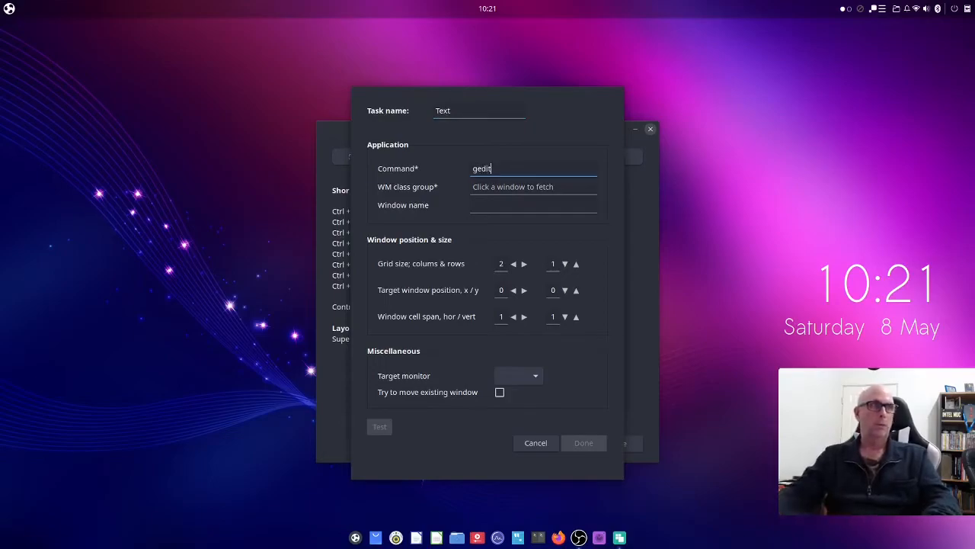
{"action": "left_click", "coordinate": [505, 187]}
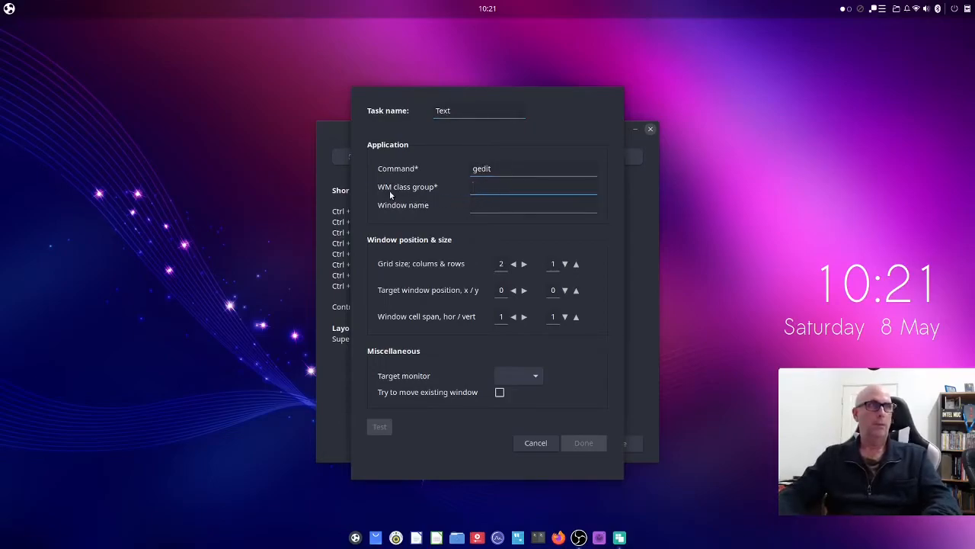
{"action": "type", "text": "gedit"}
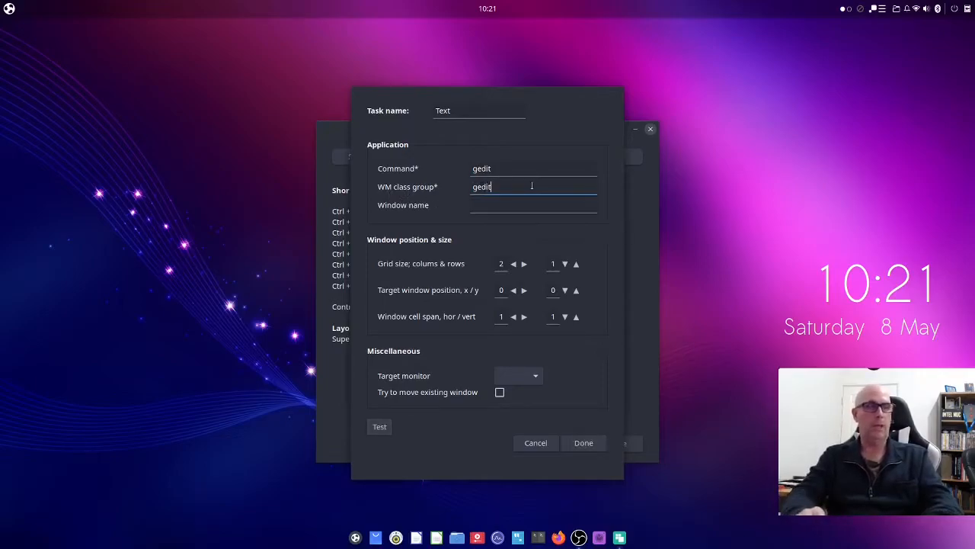
{"action": "key", "text": "Tab"}
{"action": "type", "text": "gedit"}
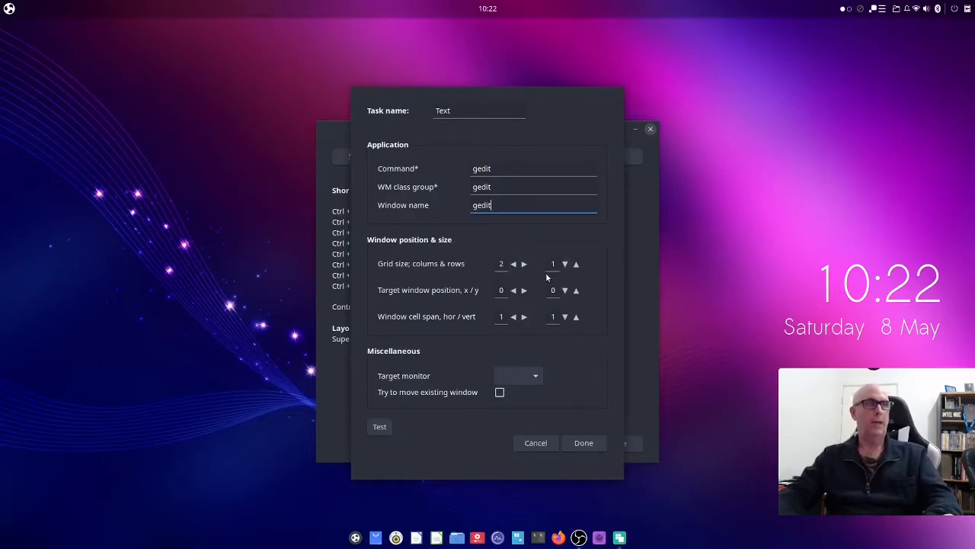
Set the task's grid to two columns by two rows and the target monitor to DP-1, and test it
{"action": "left_click", "coordinate": [513, 264]}
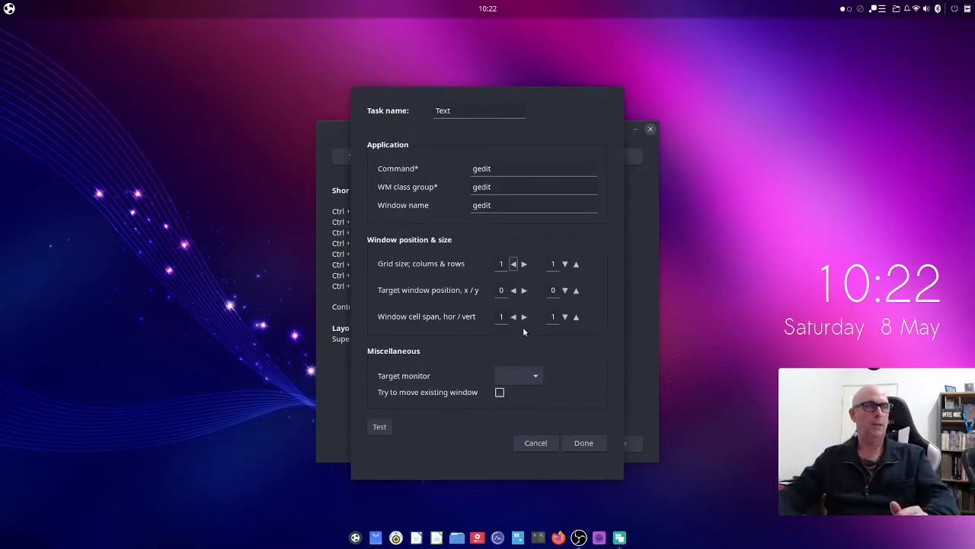
{"action": "left_click", "coordinate": [524, 264]}
{"action": "left_click", "coordinate": [576, 264]}
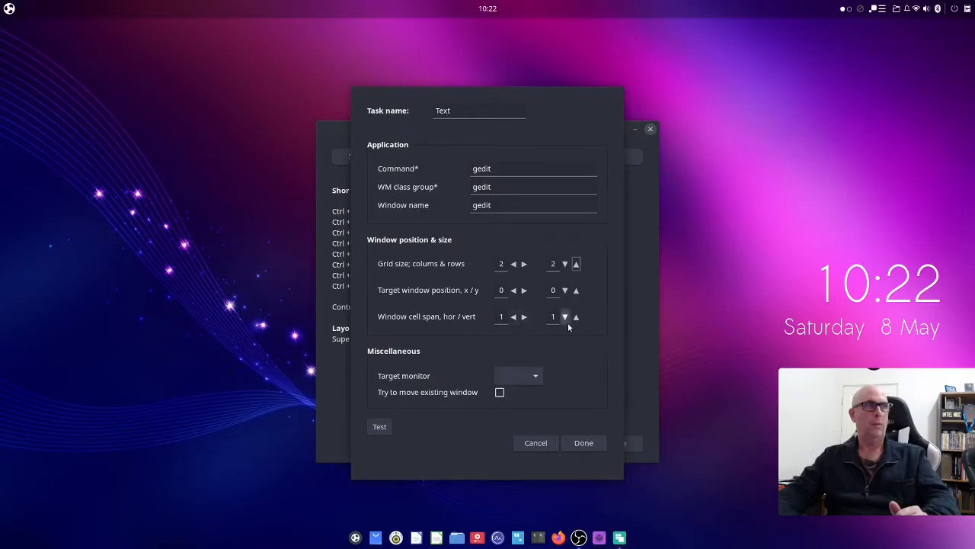
{"action": "left_click", "coordinate": [540, 375]}
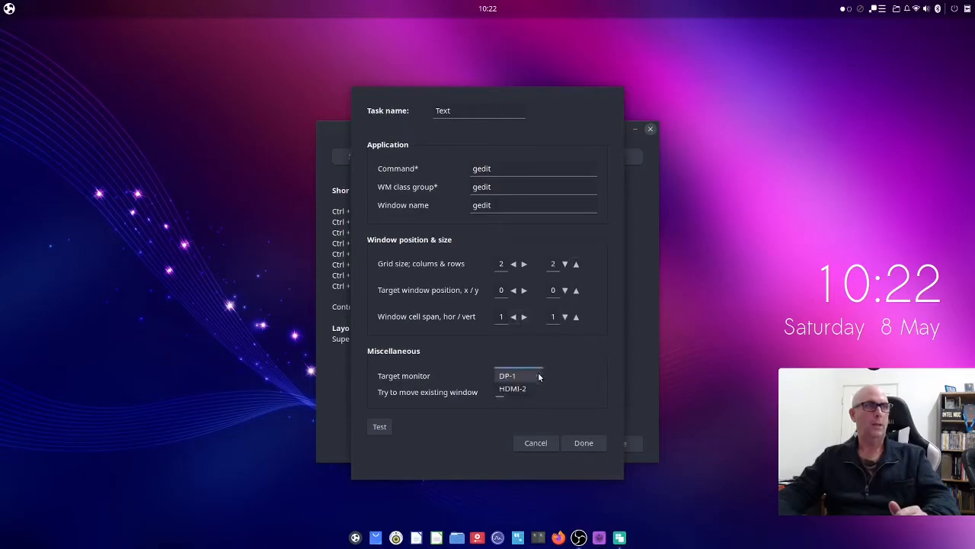
{"action": "left_click", "coordinate": [520, 375]}
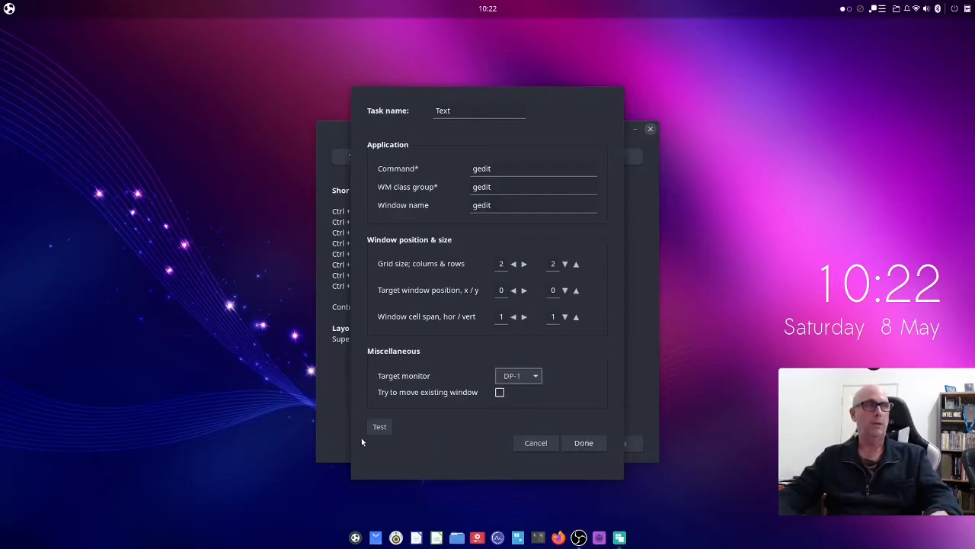
{"action": "left_click", "coordinate": [381, 427]}
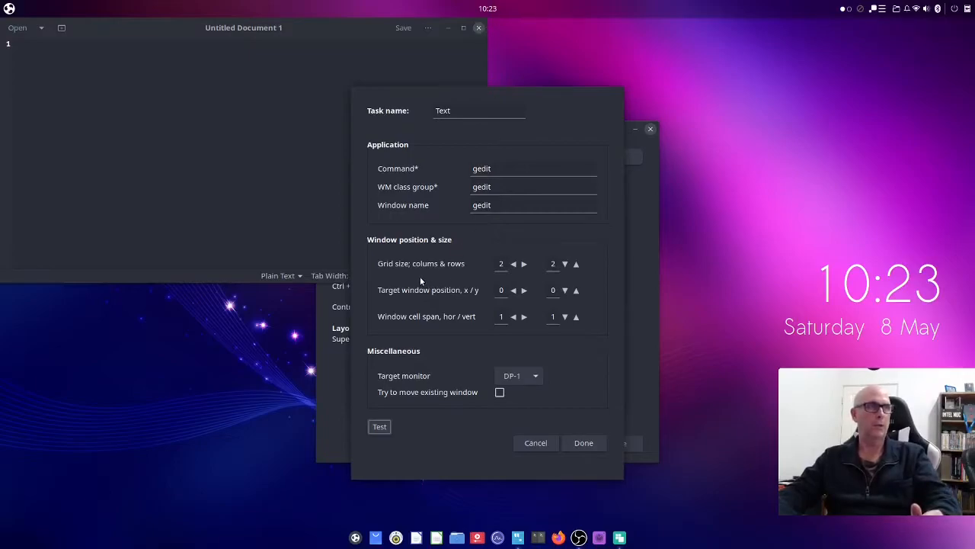
Test the task with one-column grids of one row and of two rows, closing the test window each time
{"action": "left_click", "coordinate": [514, 264]}
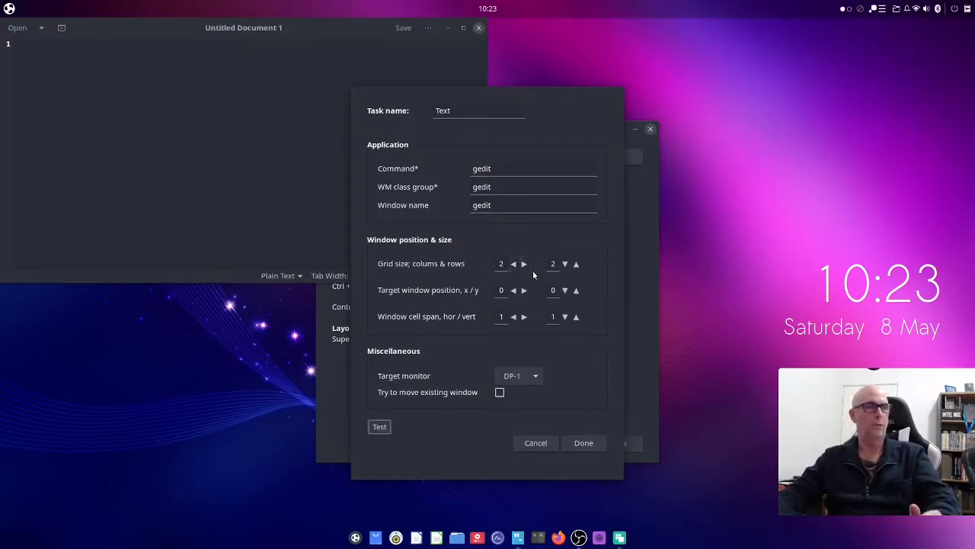
{"action": "left_click", "coordinate": [566, 263]}
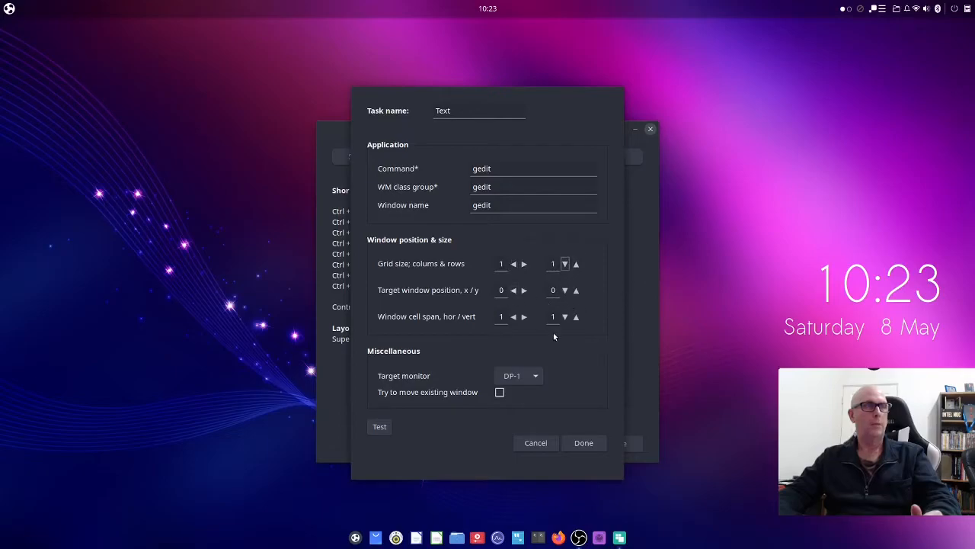
{"action": "left_click", "coordinate": [384, 429]}
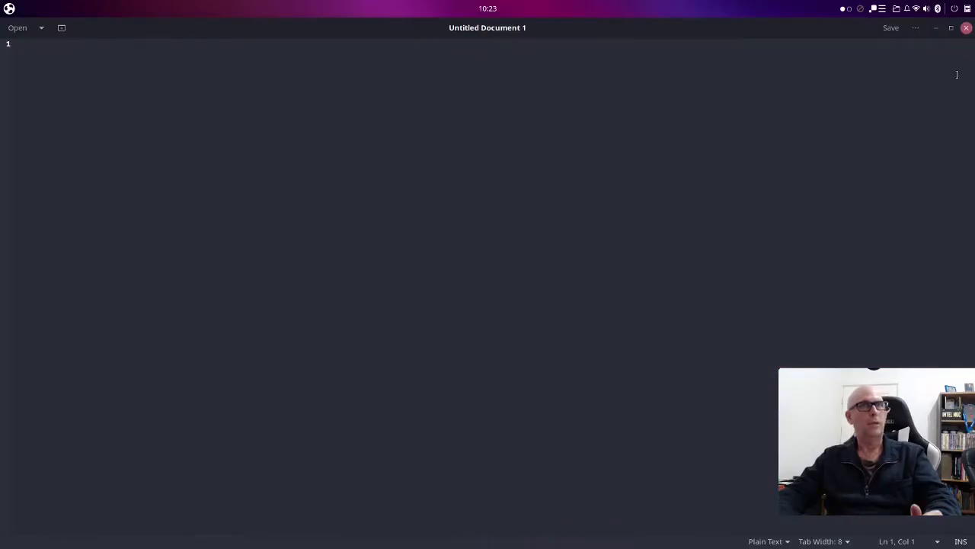
{"action": "left_click", "coordinate": [966, 28]}
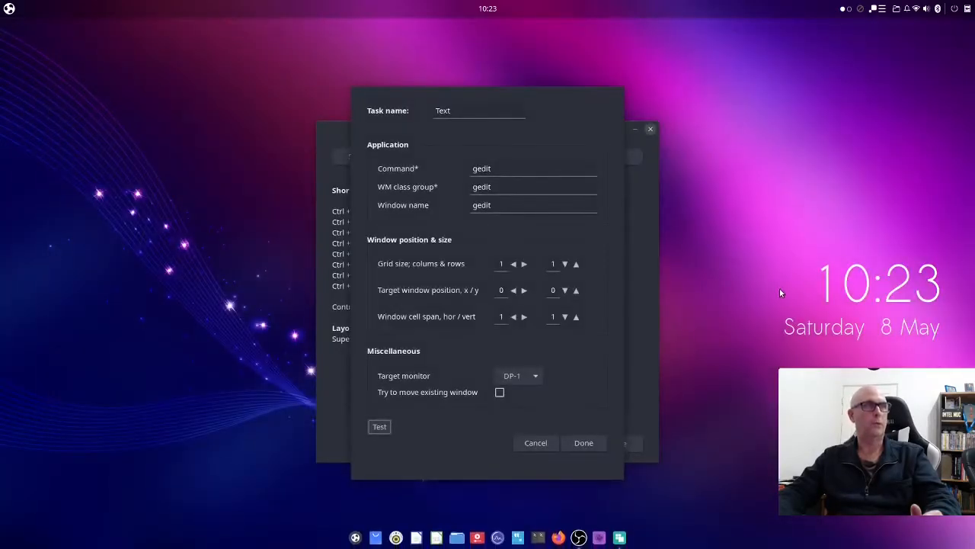
{"action": "left_click", "coordinate": [385, 426]}
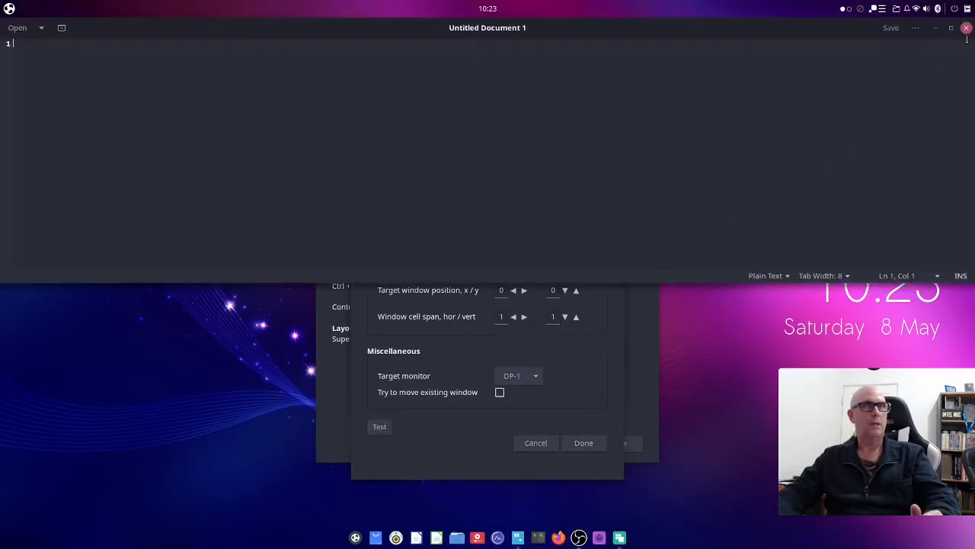
{"action": "left_click", "coordinate": [967, 29]}
Set the task's grid to two columns by one row, test it and close the test window
{"action": "left_click", "coordinate": [565, 264]}
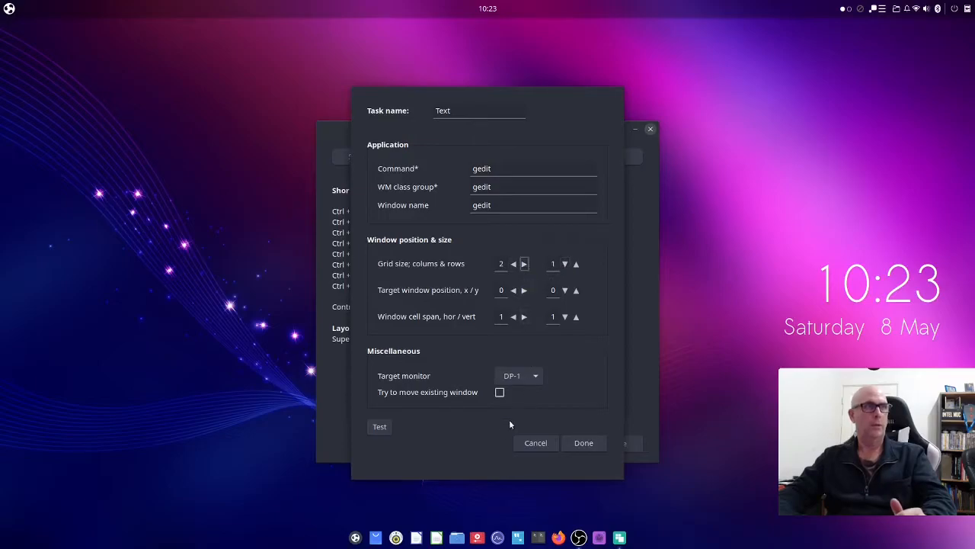
{"action": "left_click", "coordinate": [378, 426]}
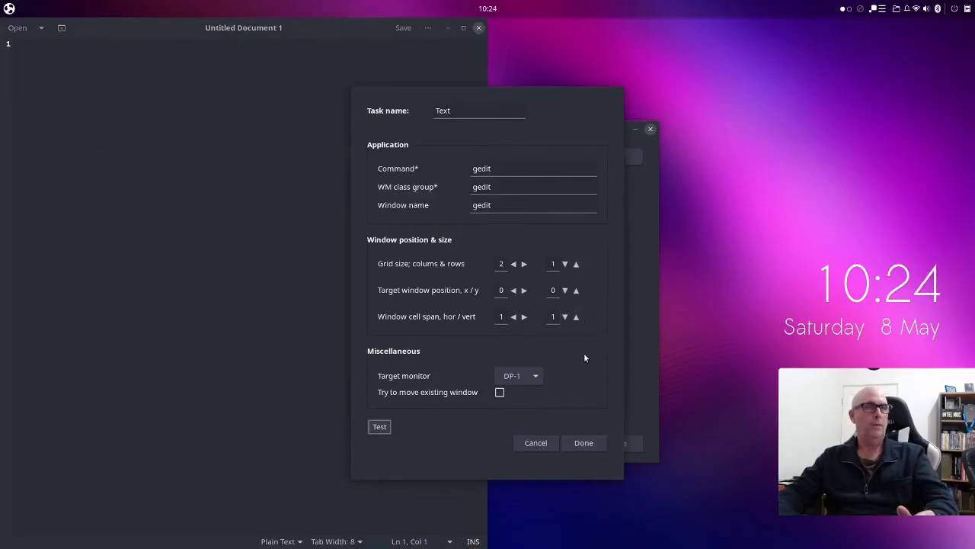
{"action": "left_click", "coordinate": [478, 27]}
Test the Text task with a horizontal cell span of 2, and with a span of 1 at target x position 1
{"action": "left_click", "coordinate": [523, 316]}
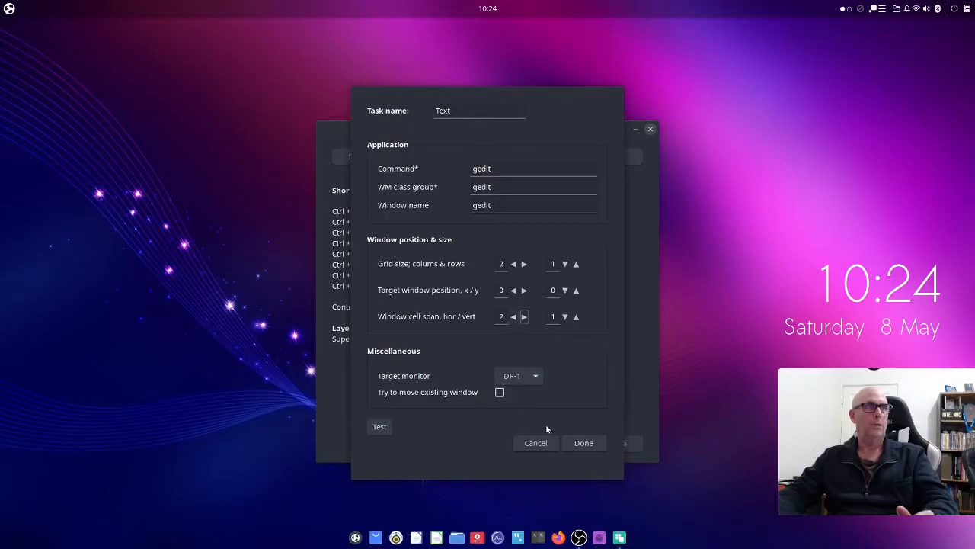
{"action": "left_click", "coordinate": [380, 427]}
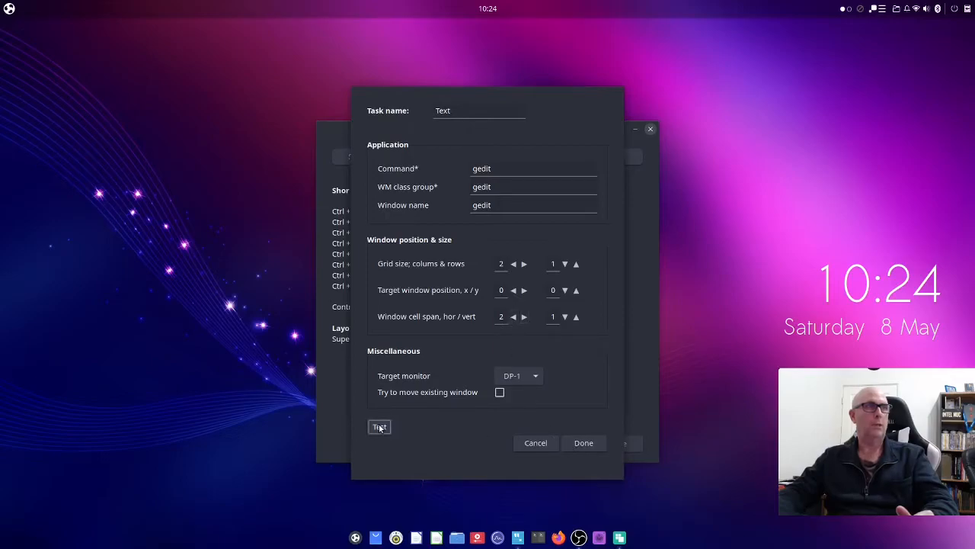
{"action": "left_click", "coordinate": [966, 28]}
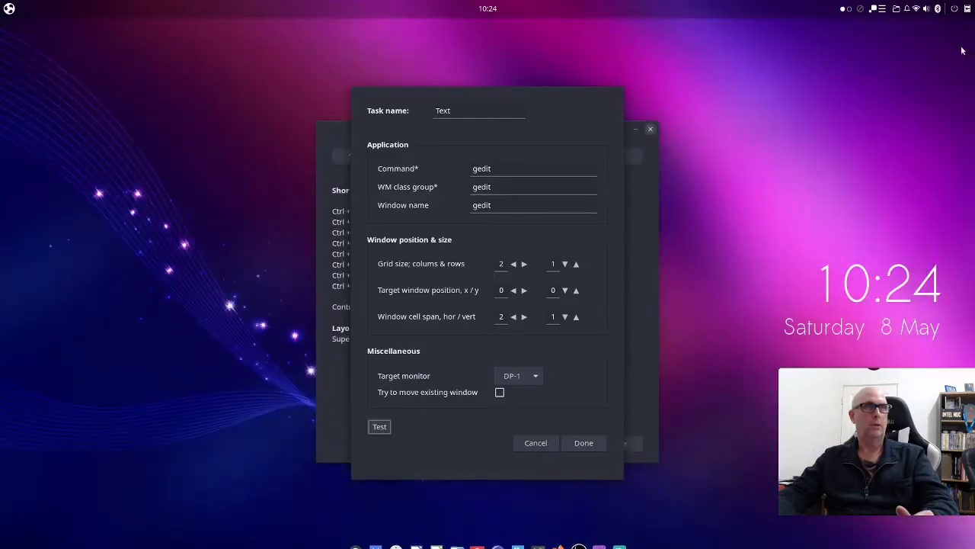
{"action": "left_click", "coordinate": [513, 317]}
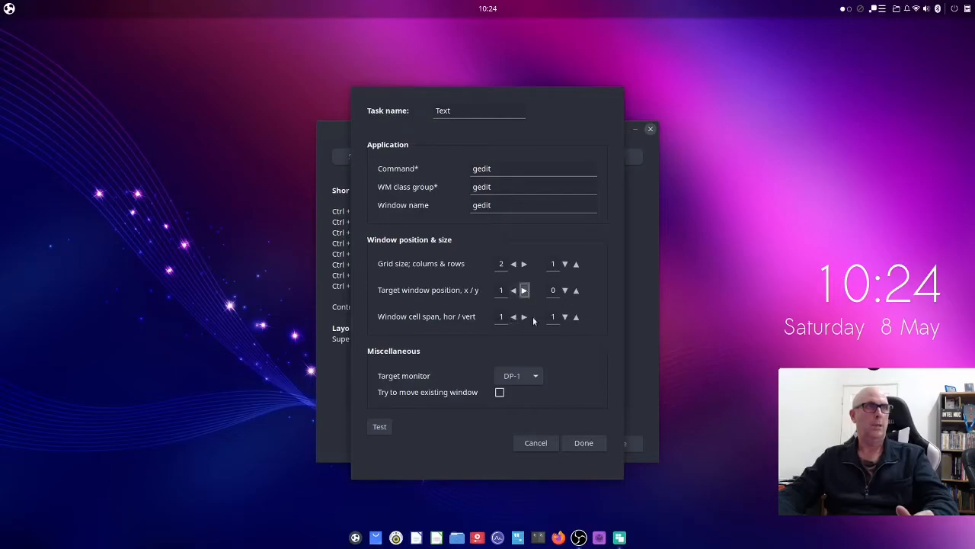
{"action": "left_click", "coordinate": [380, 427]}
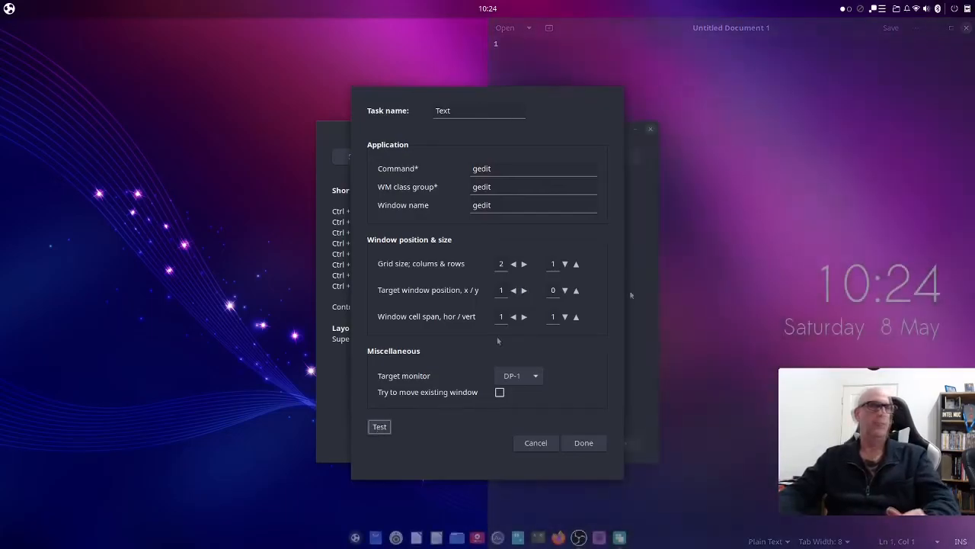
Set the Text task's target x position to 0, test it, close the test window and save the task
{"action": "left_click", "coordinate": [513, 292]}
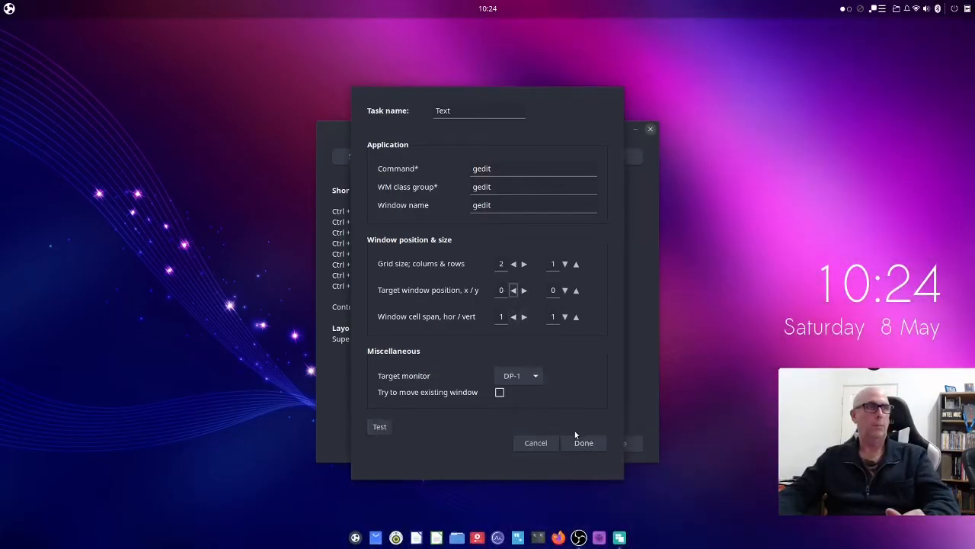
{"action": "left_click", "coordinate": [382, 427]}
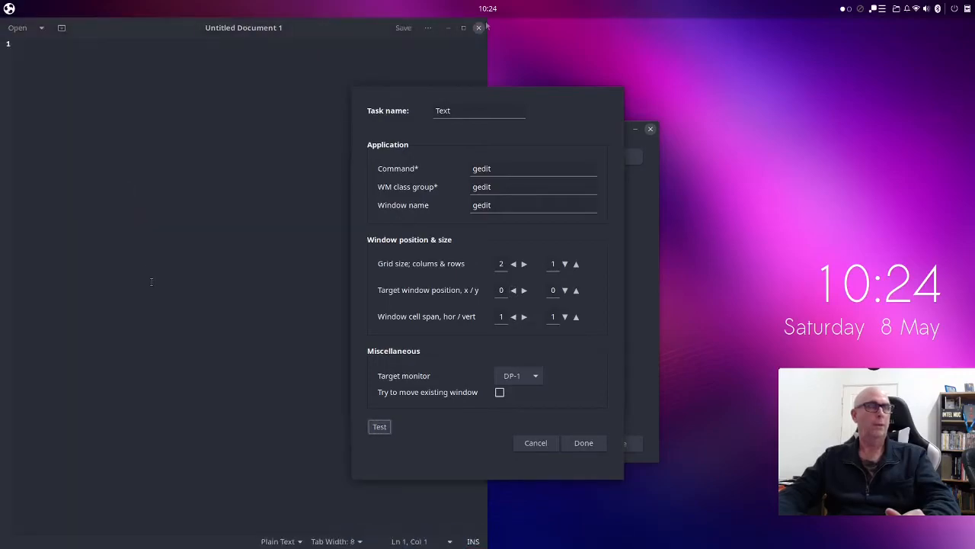
{"action": "left_click", "coordinate": [478, 29]}
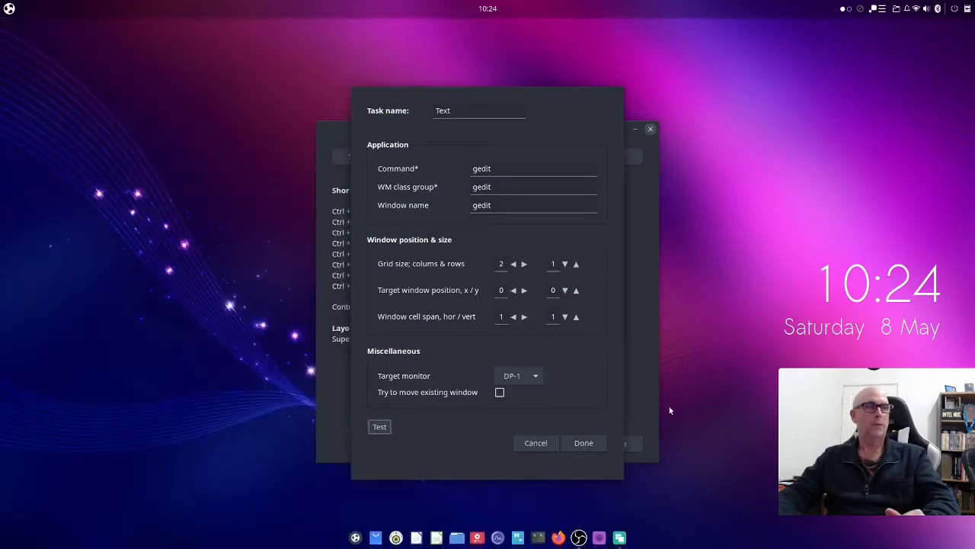
{"action": "left_click", "coordinate": [583, 444]}
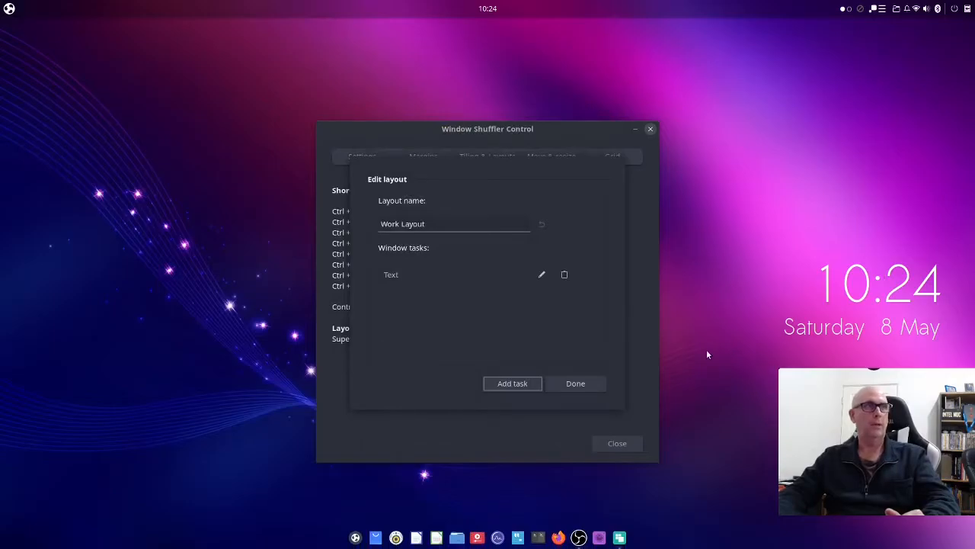
Add a second task named "Tilix" to Work Layout
{"action": "left_click", "coordinate": [509, 383]}
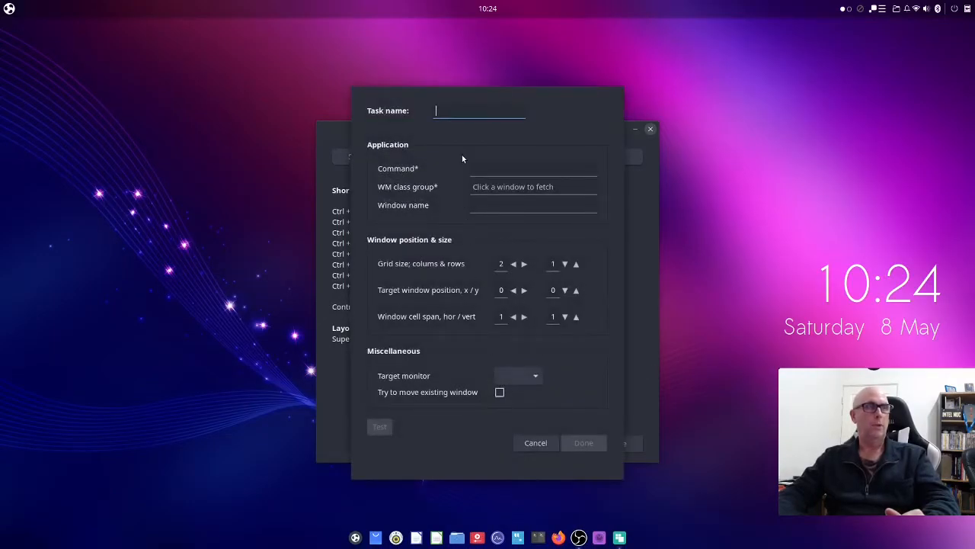
{"action": "type", "text": "Tilix"}
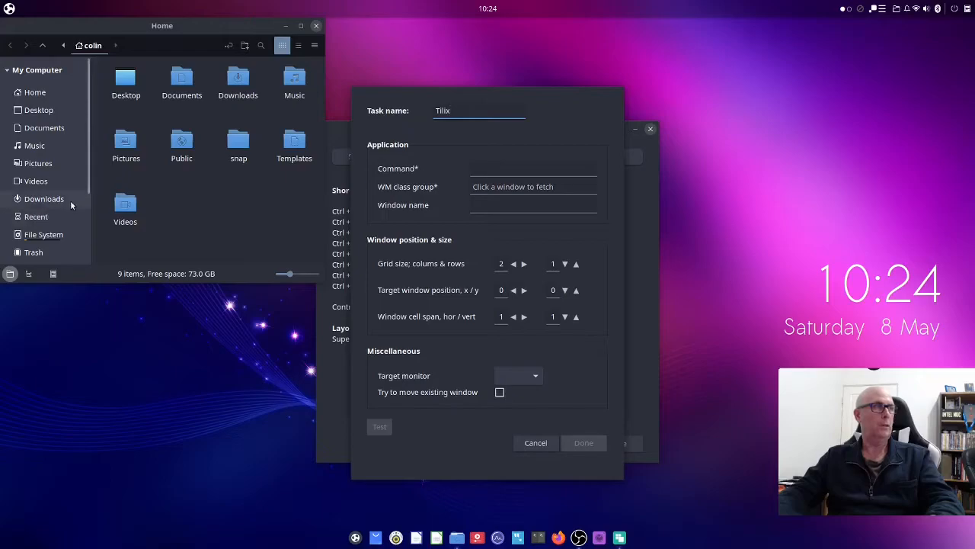
Look up the launch command in the properties of the Tilix launcher in /usr/share/applications
{"action": "left_click", "coordinate": [44, 234]}
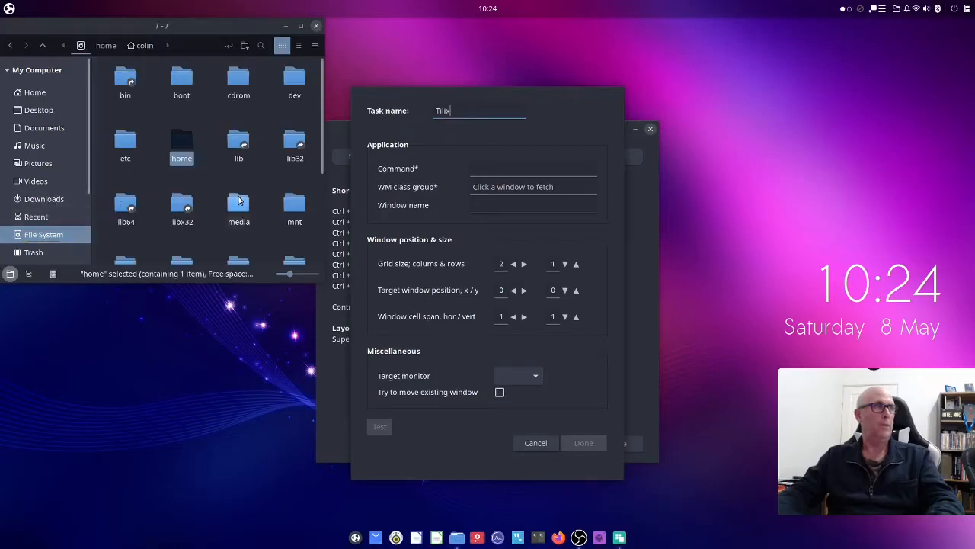
{"action": "scroll", "coordinate": [238, 195], "scroll_direction": "down", "scroll_amount": 3}
{"action": "double_click", "coordinate": [181, 237]}
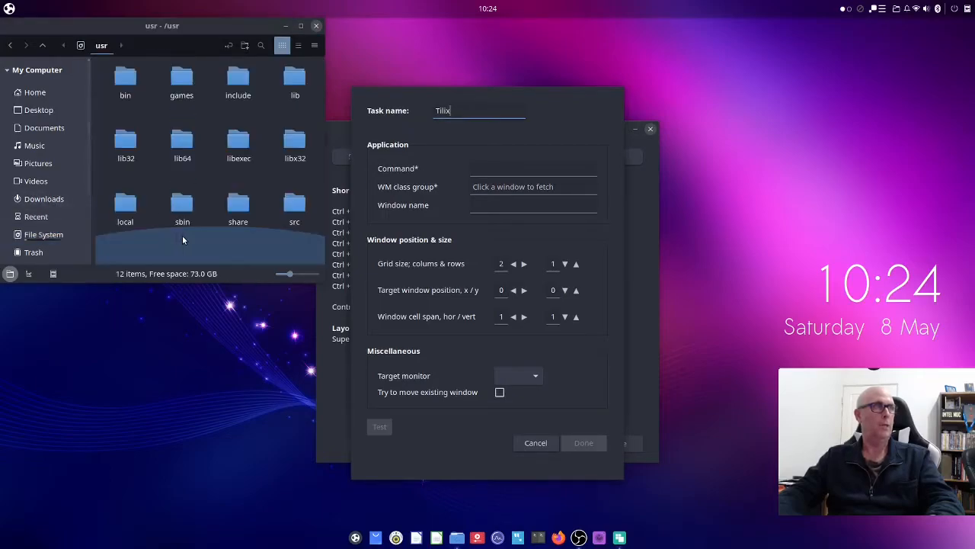
{"action": "double_click", "coordinate": [237, 209]}
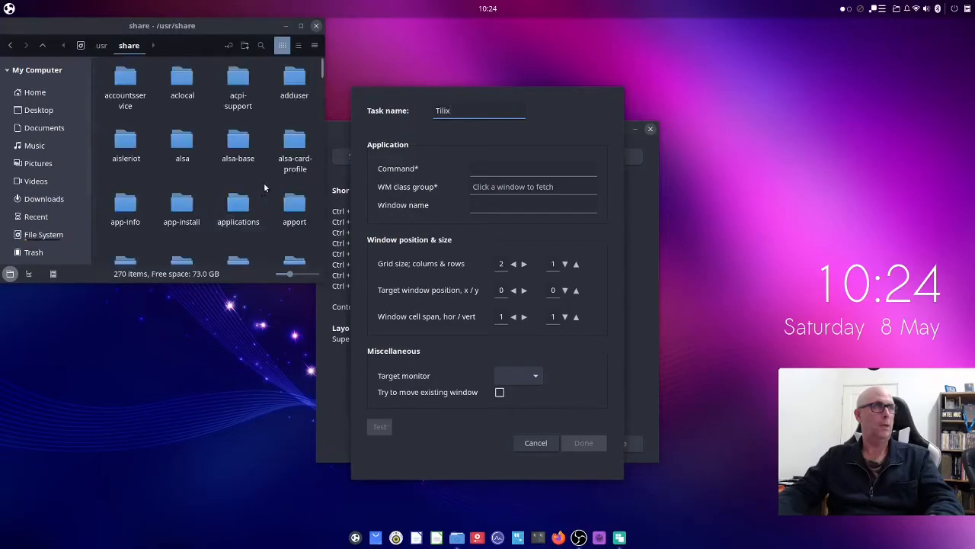
{"action": "double_click", "coordinate": [251, 202]}
{"action": "scroll", "coordinate": [238, 176], "scroll_direction": "down", "scroll_amount": 10}
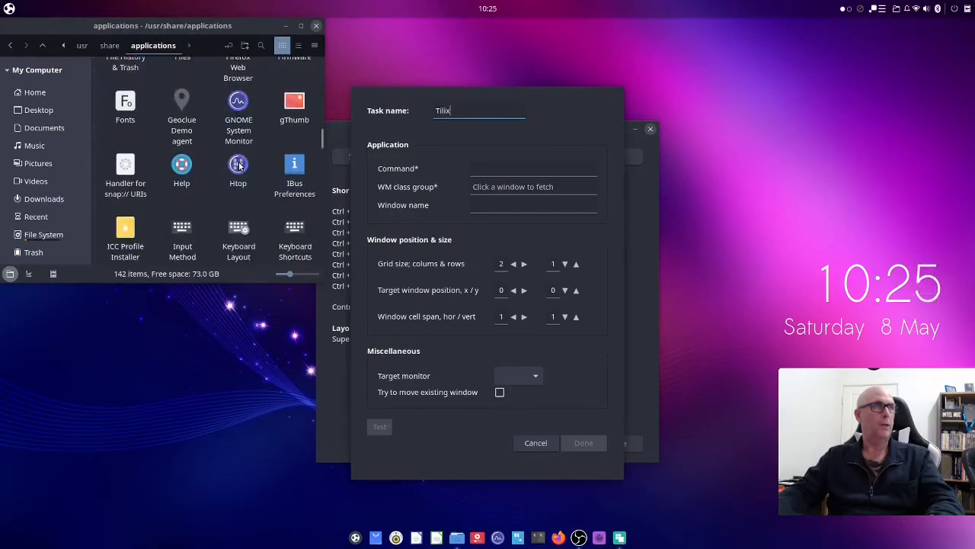
{"action": "right_click", "coordinate": [165, 190]}
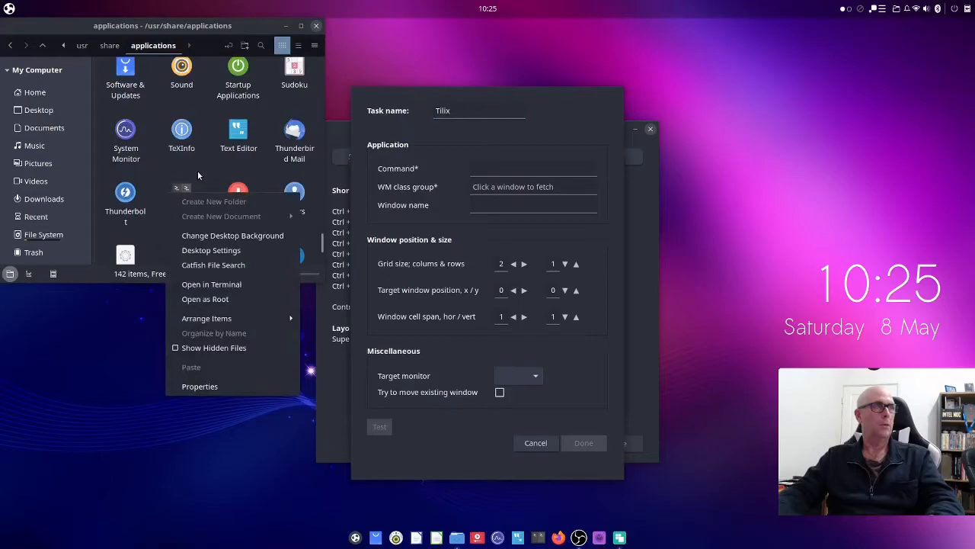
{"action": "left_click", "coordinate": [193, 174]}
{"action": "right_click", "coordinate": [178, 194]}
{"action": "left_click", "coordinate": [213, 375]}
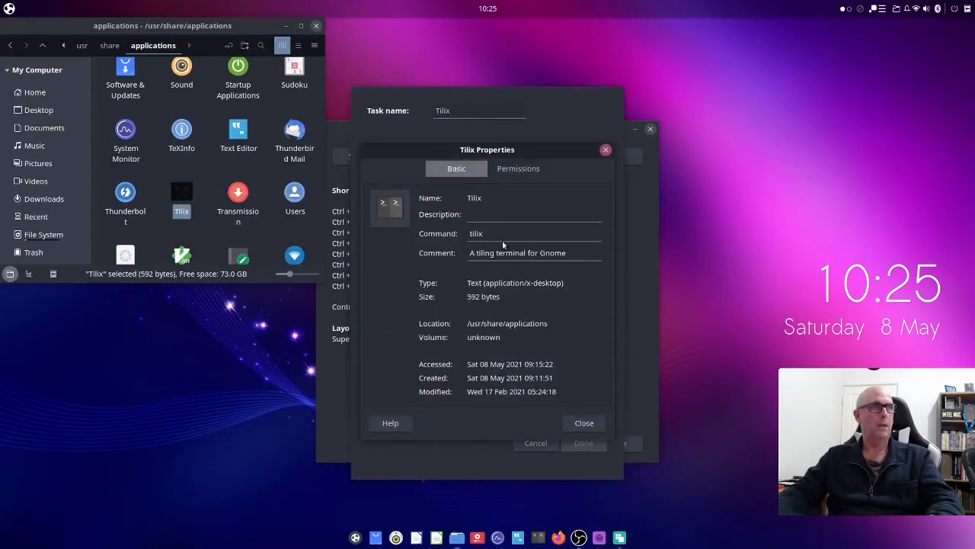
{"action": "left_click", "coordinate": [583, 423]}
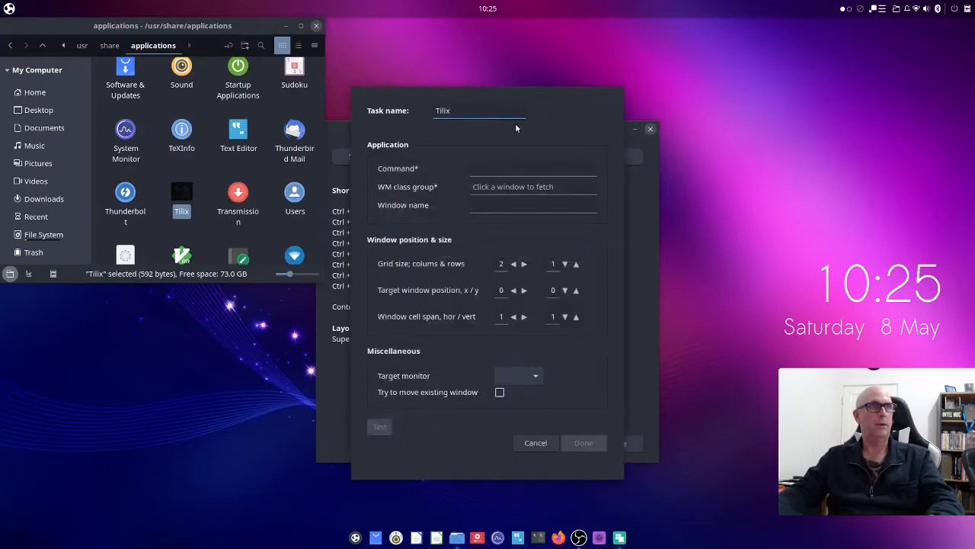
Enter tilix as the new task's command, WM class group and window name, close the file manager and save the task
{"action": "left_click", "coordinate": [505, 173]}
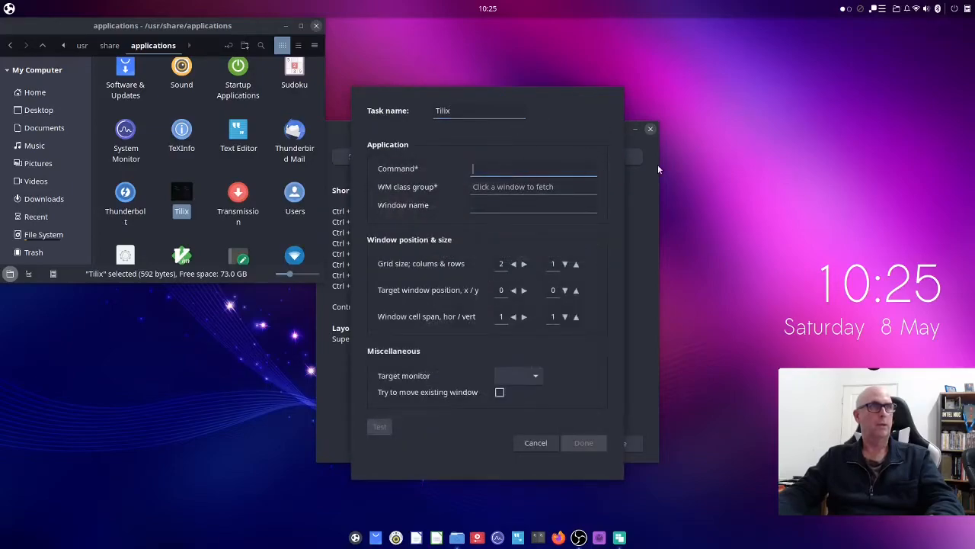
{"action": "left_click", "coordinate": [317, 26]}
{"action": "type", "text": "tilix"}
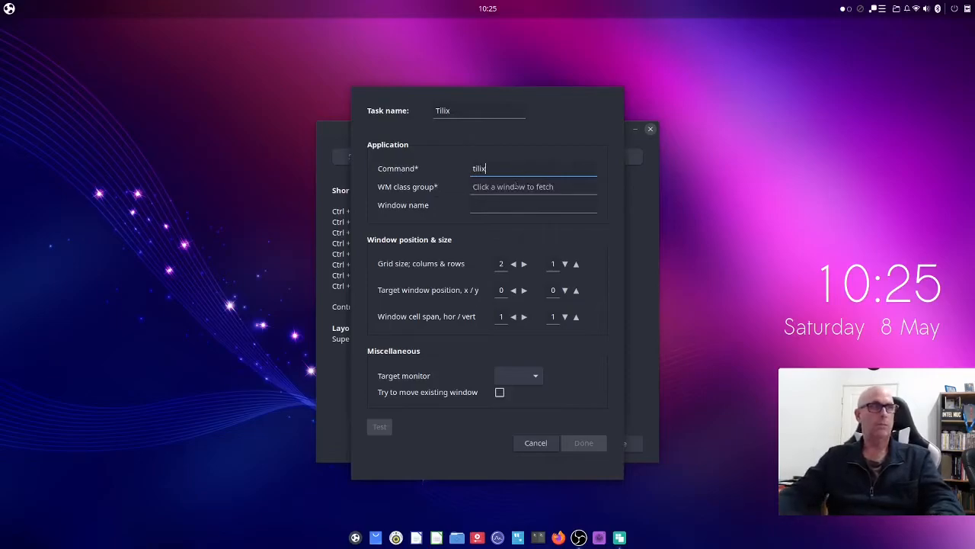
{"action": "left_click", "coordinate": [513, 187]}
{"action": "type", "text": "tilix"}
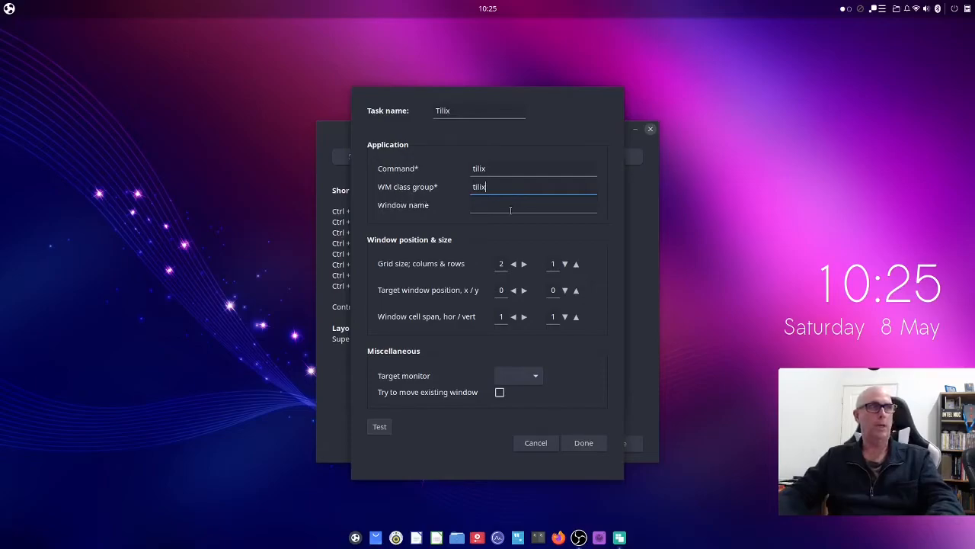
{"action": "left_click", "coordinate": [510, 209]}
{"action": "type", "text": "tilix"}
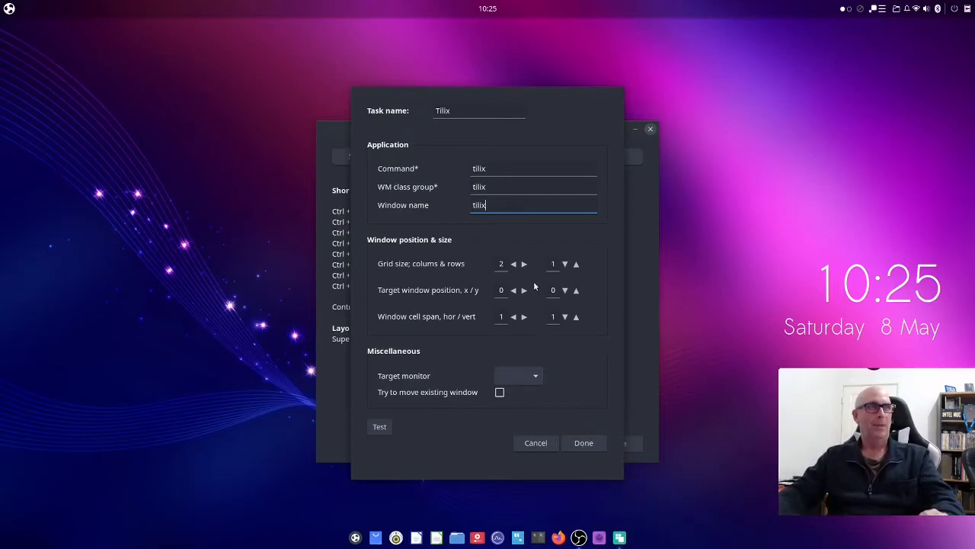
{"action": "left_click", "coordinate": [584, 442]}
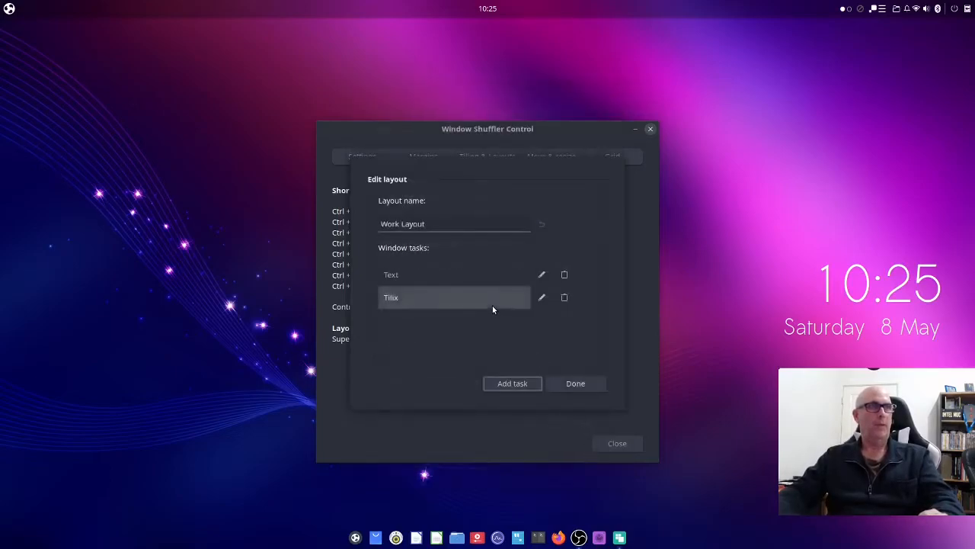
Check the Text task's position, set the Tilix task's target x position to 1, test it and save it
{"action": "left_click", "coordinate": [542, 275]}
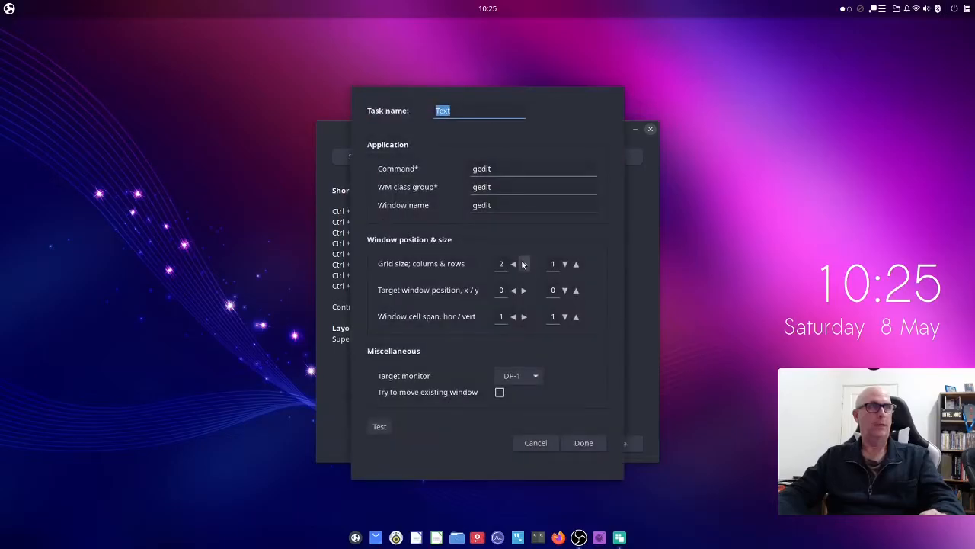
{"action": "left_click", "coordinate": [580, 442]}
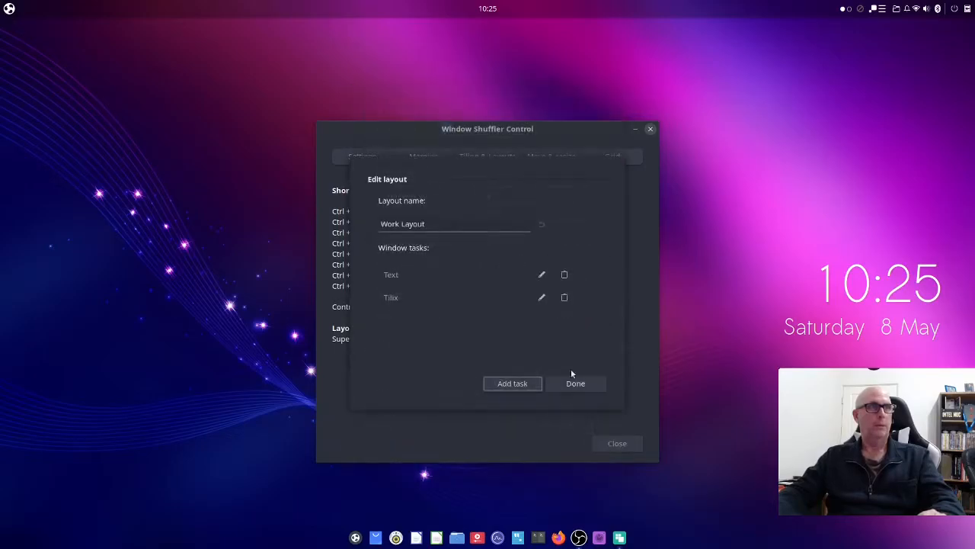
{"action": "left_click", "coordinate": [541, 297]}
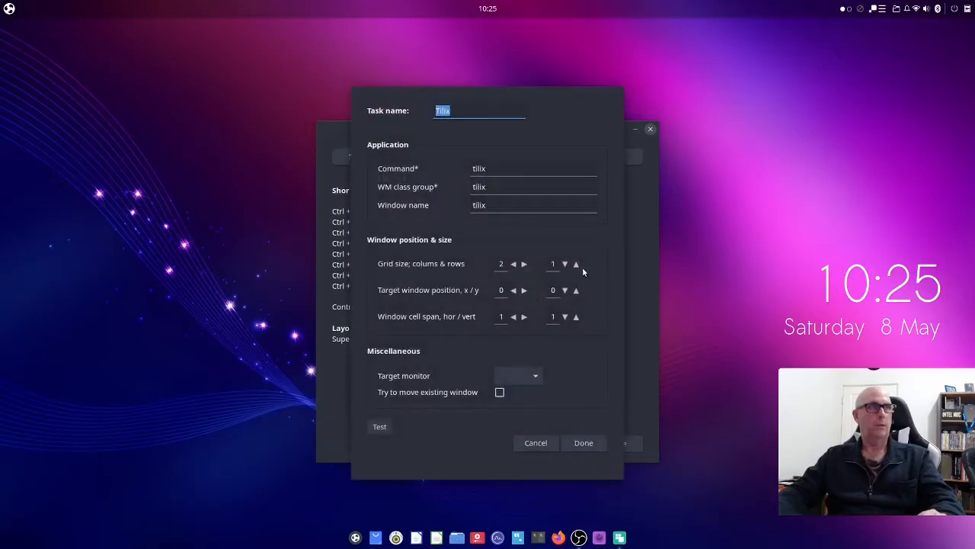
{"action": "left_click", "coordinate": [524, 290]}
{"action": "left_click", "coordinate": [387, 426]}
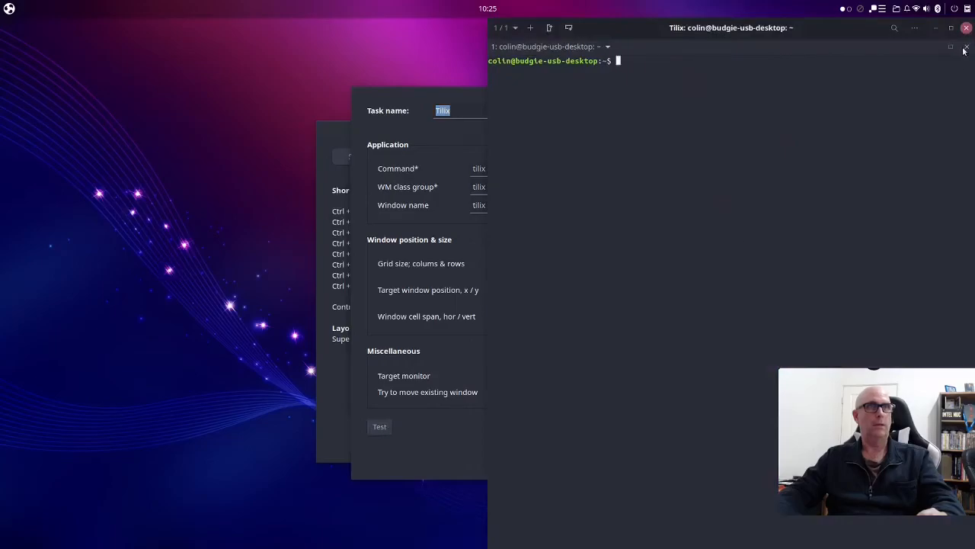
{"action": "left_click", "coordinate": [966, 28]}
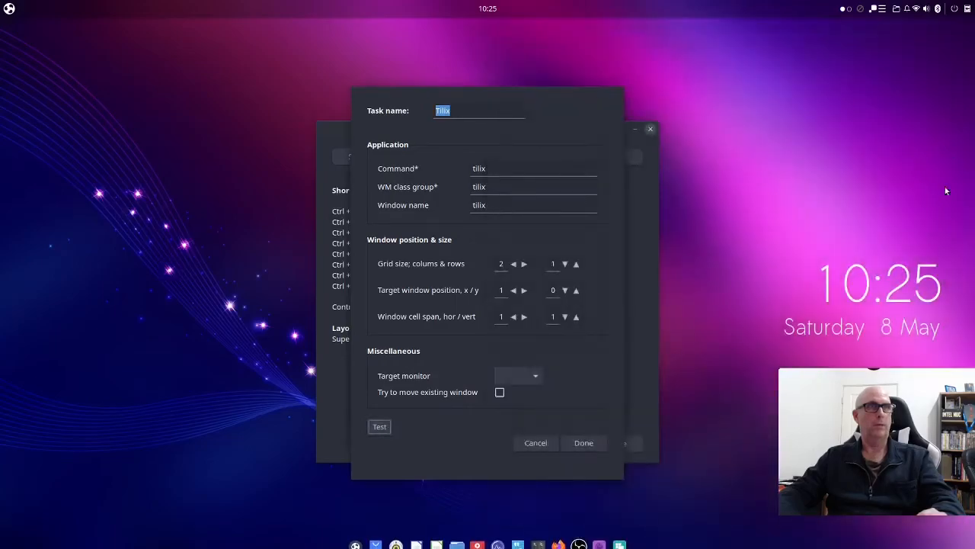
{"action": "left_click", "coordinate": [583, 442]}
Finish editing Work Layout and close the layouts list and Window Shuffler Control
{"action": "left_click", "coordinate": [583, 385]}
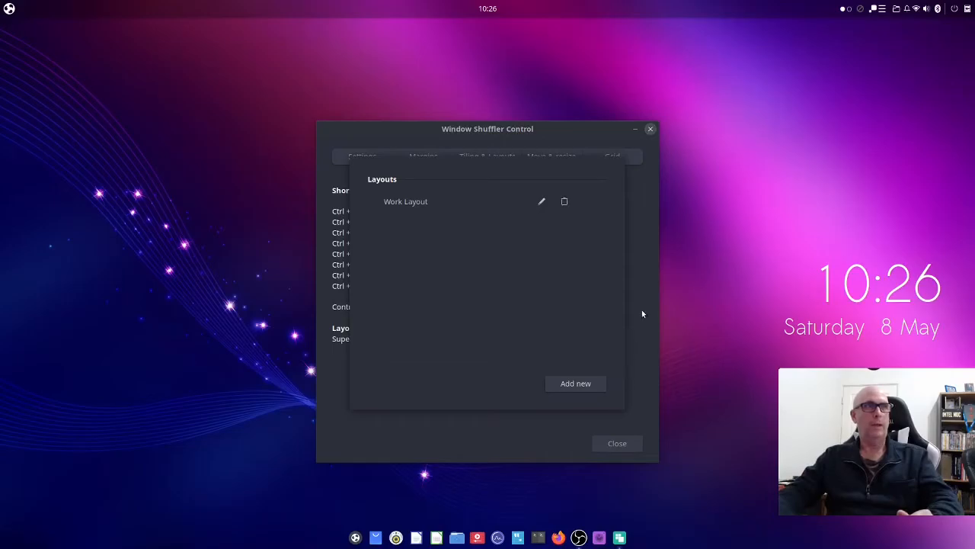
{"action": "left_click", "coordinate": [641, 216]}
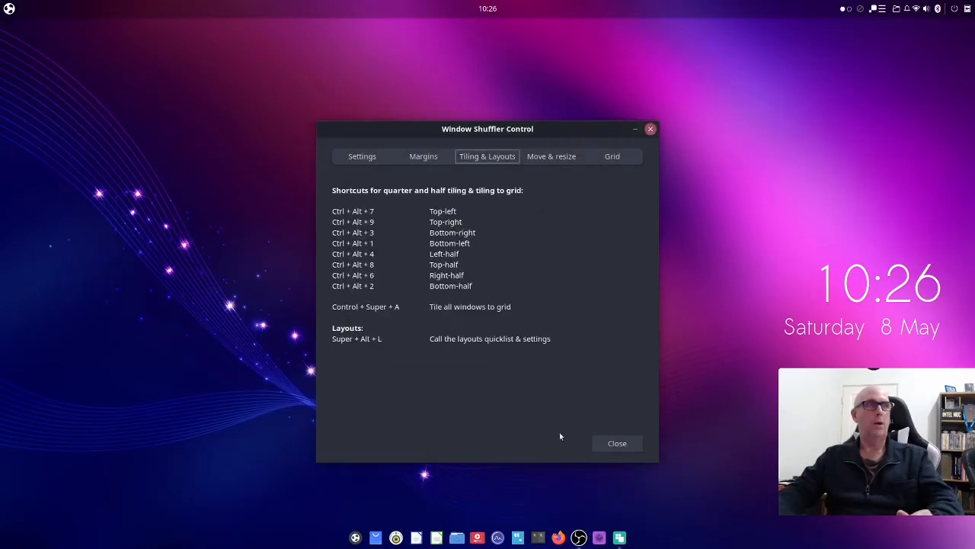
{"action": "left_click", "coordinate": [618, 444]}
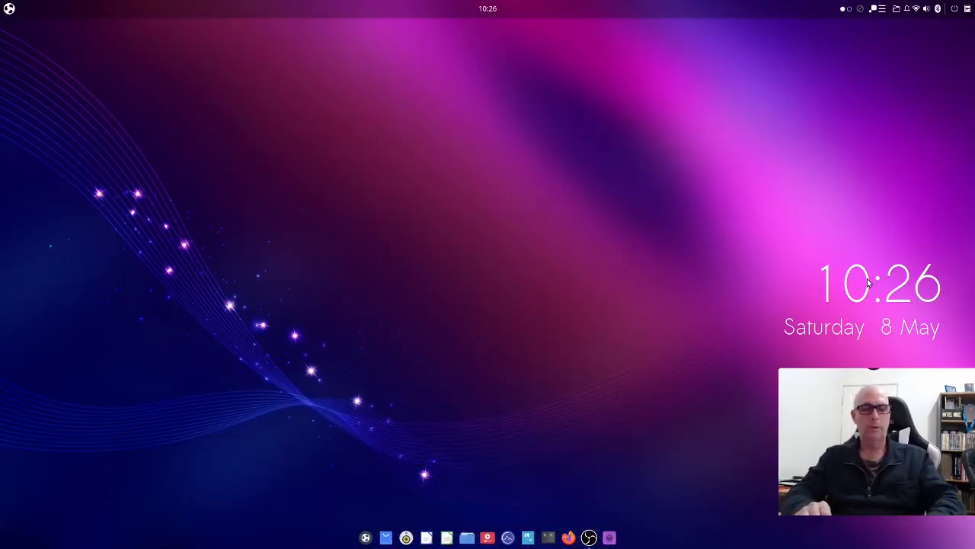
Launch Work Layout from the layouts quicklist, and close the Tilix and gedit windows it opens
{"action": "key", "text": "super+alt+l"}
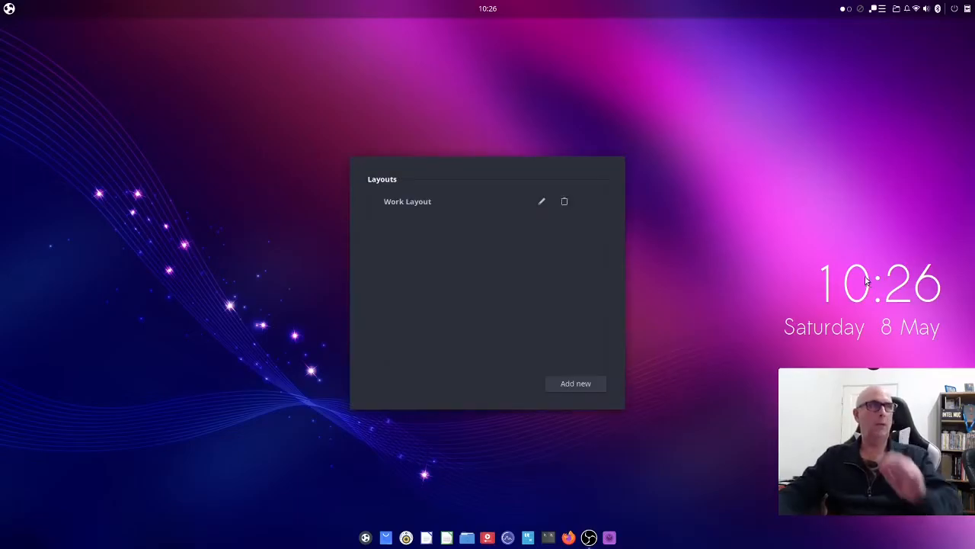
{"action": "left_click", "coordinate": [411, 201]}
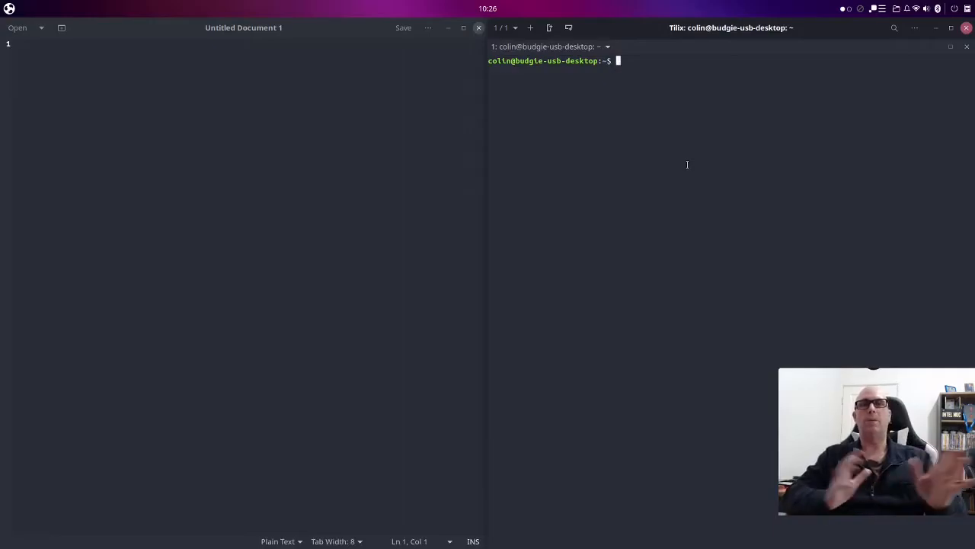
{"action": "left_click", "coordinate": [966, 27]}
{"action": "left_click", "coordinate": [479, 29]}
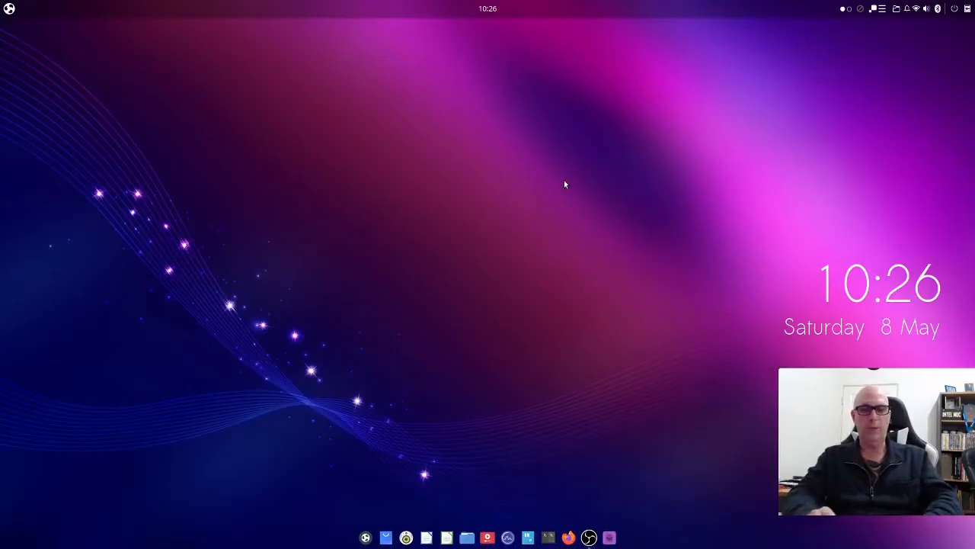
Run the Tilix task from Work Layout's task list, and close the Tilix window
{"action": "key", "text": "alt+super+l"}
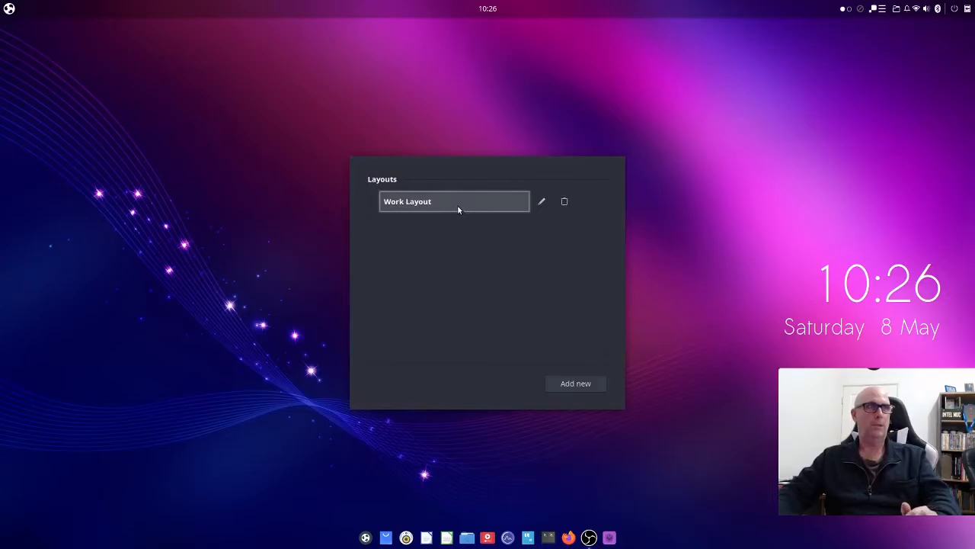
{"action": "left_click", "coordinate": [541, 201]}
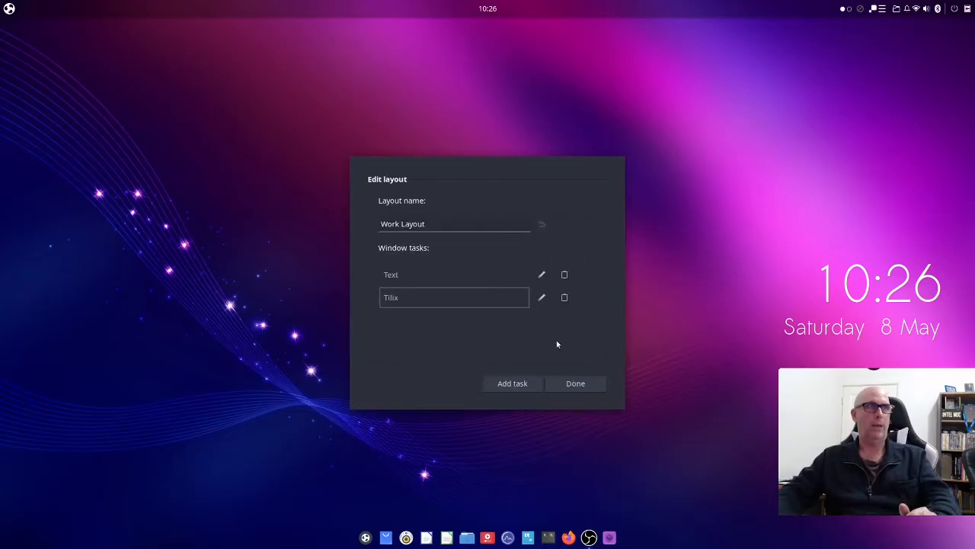
{"action": "left_click", "coordinate": [406, 299]}
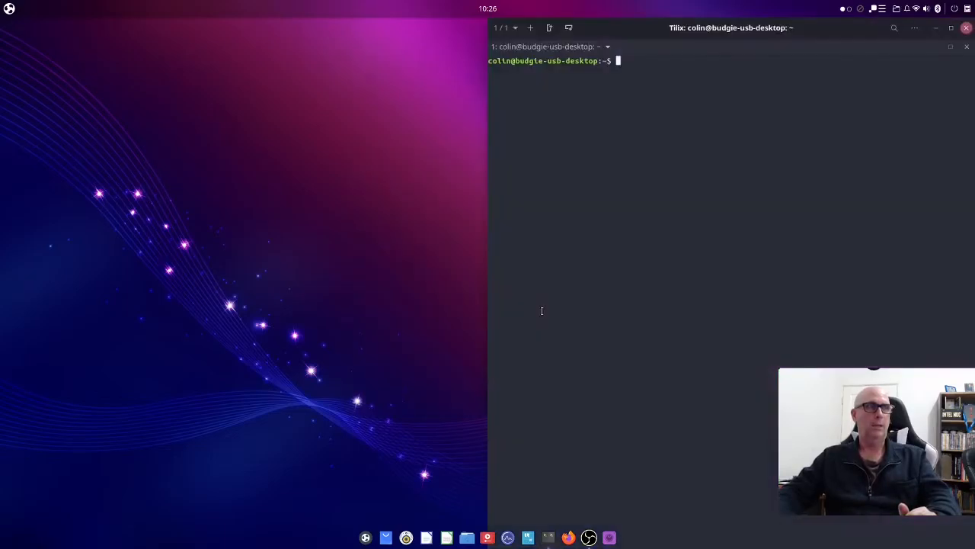
{"action": "left_click", "coordinate": [966, 27]}
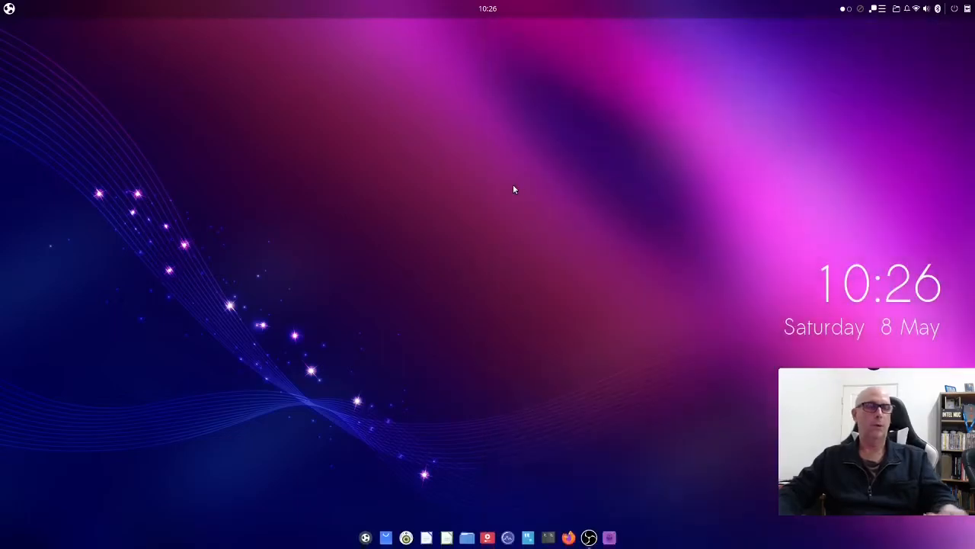
Set the target monitor of Work Layout's Text task to HDMI-2, and save the task and the layout
{"action": "key", "text": "super+alt+l"}
{"action": "left_click", "coordinate": [540, 201]}
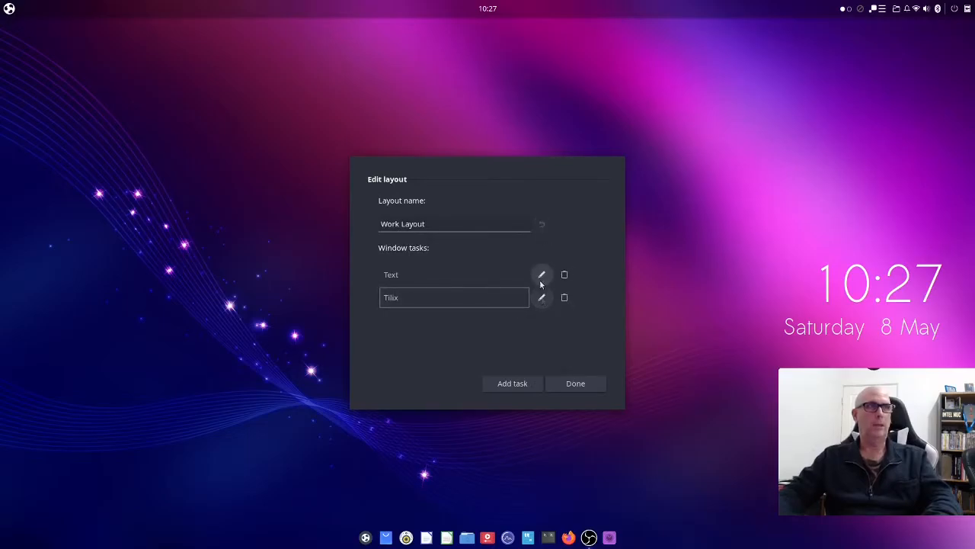
{"action": "left_click", "coordinate": [541, 276]}
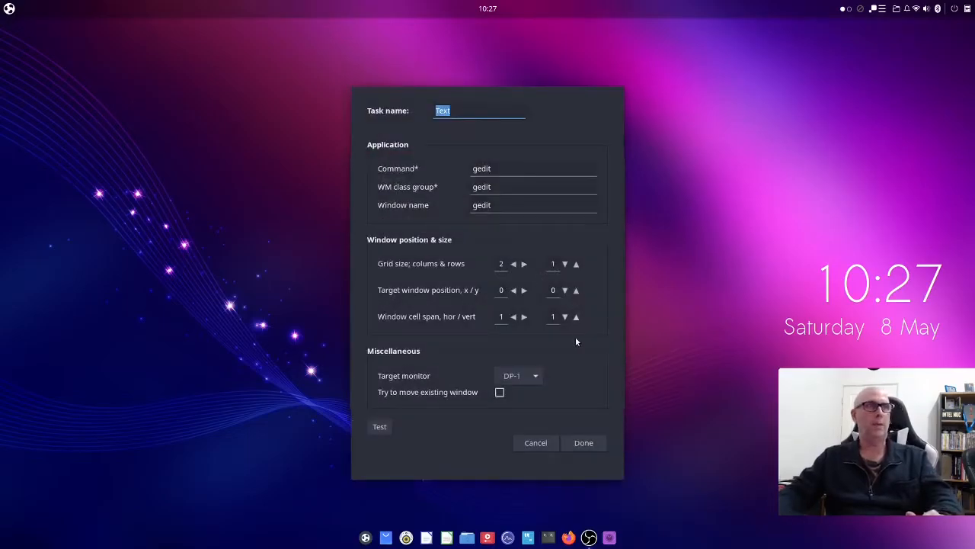
{"action": "left_click", "coordinate": [535, 376]}
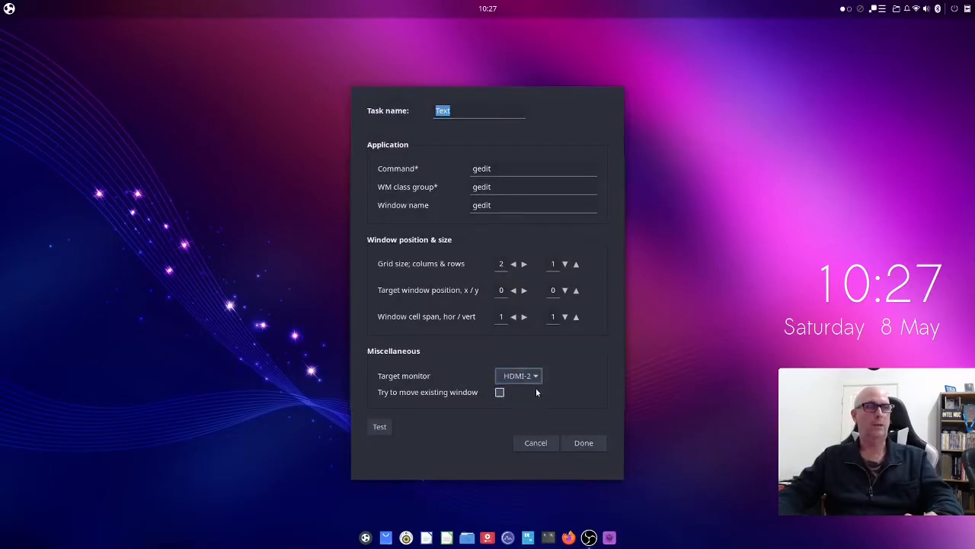
{"action": "left_click", "coordinate": [590, 442]}
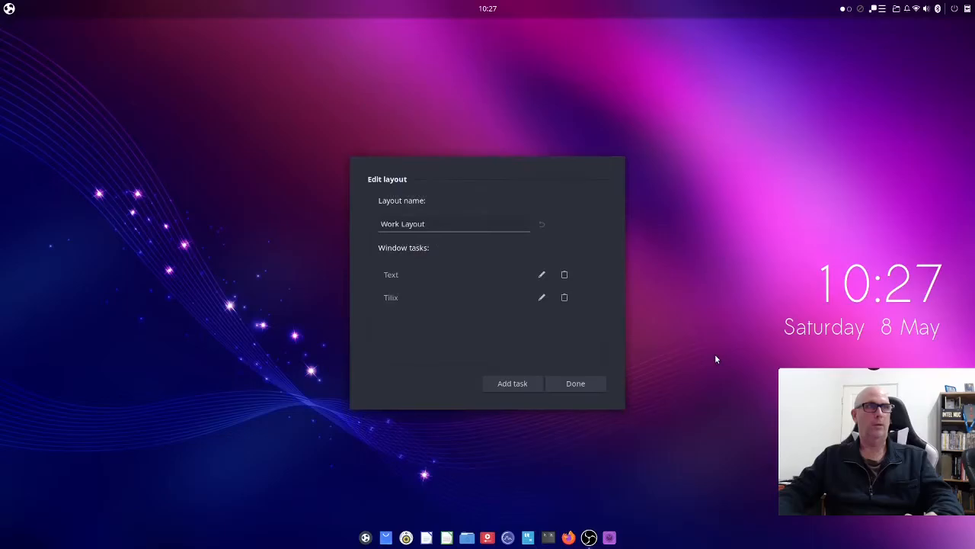
{"action": "left_click", "coordinate": [574, 384]}
Launch Work Layout to test the Text task's monitor setting, and close the Tilix window
{"action": "left_click", "coordinate": [418, 207]}
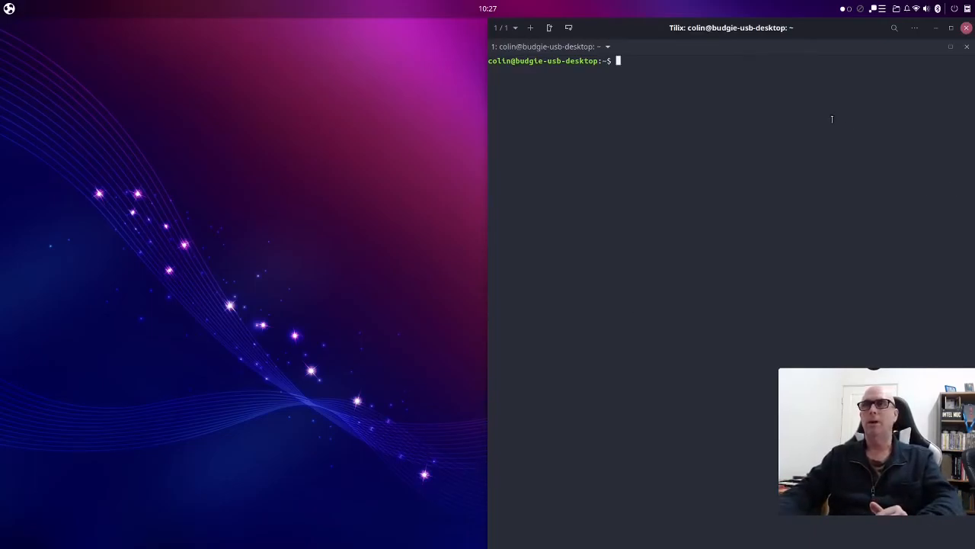
{"action": "left_click_drag", "start_coordinate": [974, 136], "coordinate": [598, 39]}
{"action": "left_click", "coordinate": [777, 36]}
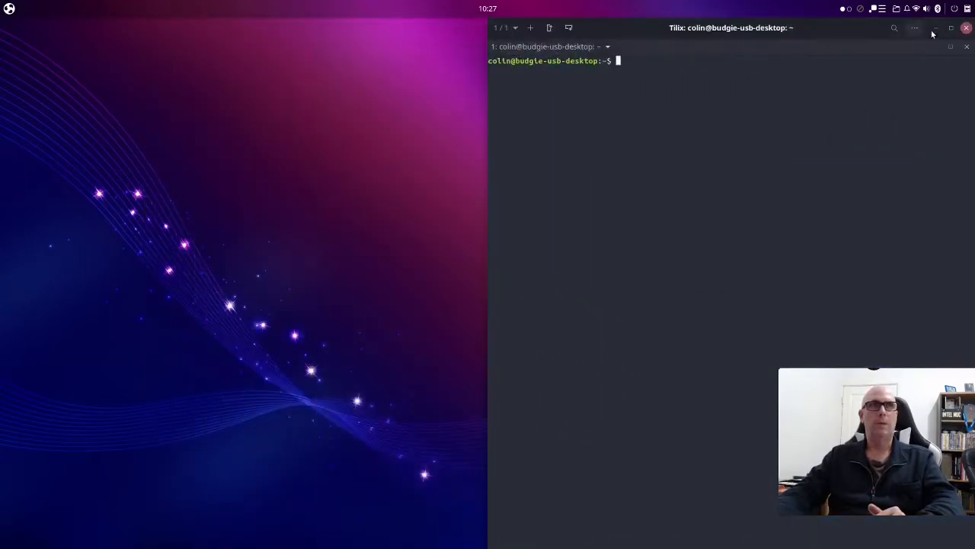
{"action": "left_click", "coordinate": [966, 27]}
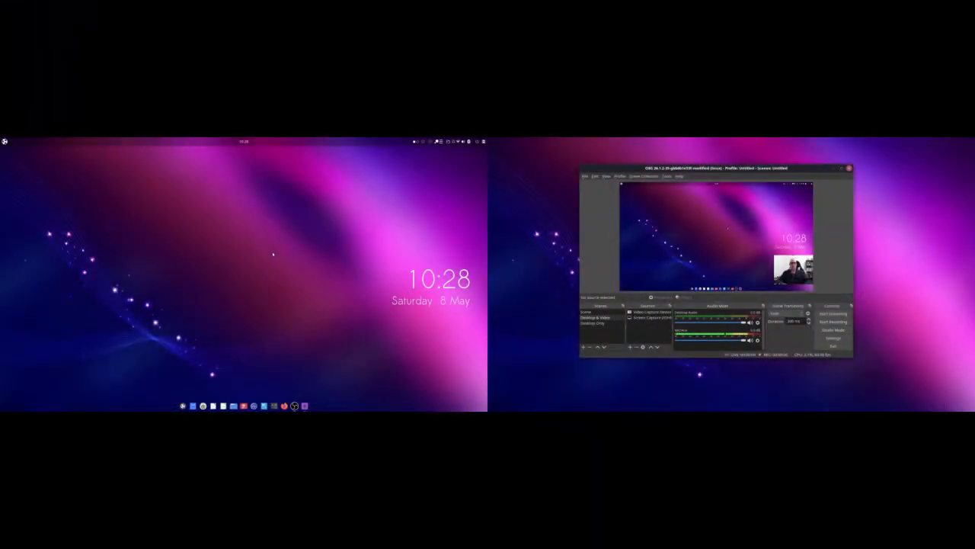
Set the target monitor of Work Layout's Text task to DP-1, and save the task and the layout
{"action": "key", "text": "super+alt+l"}
{"action": "left_click", "coordinate": [244, 239]}
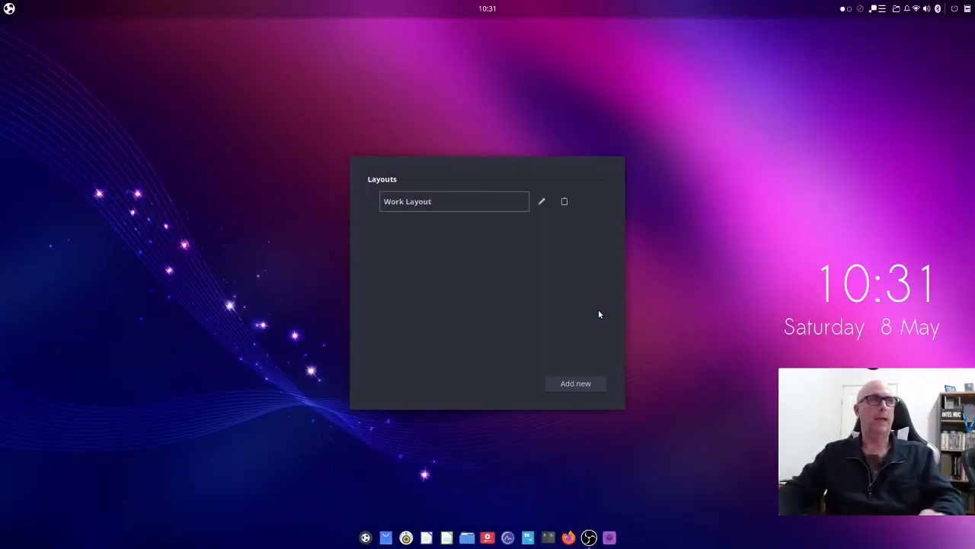
{"action": "left_click", "coordinate": [549, 202]}
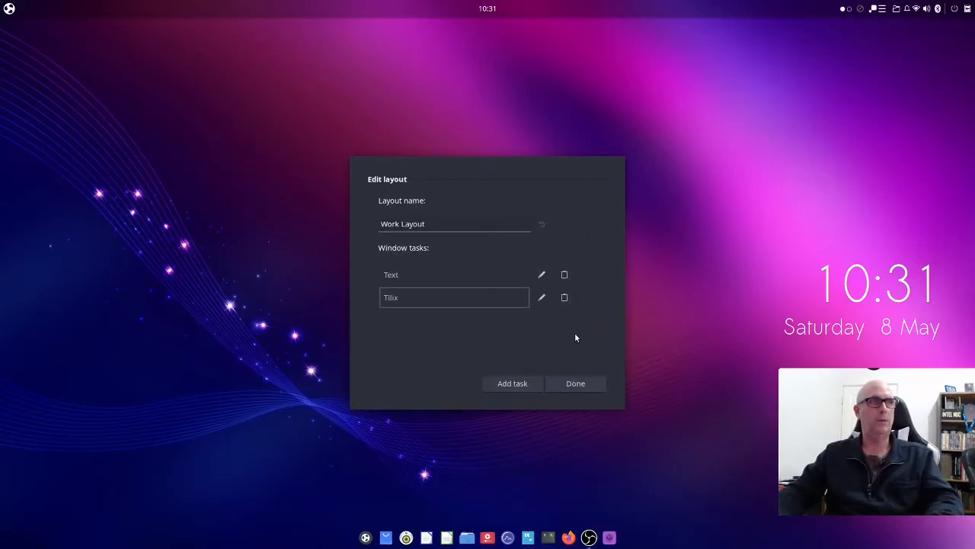
{"action": "left_click", "coordinate": [542, 276]}
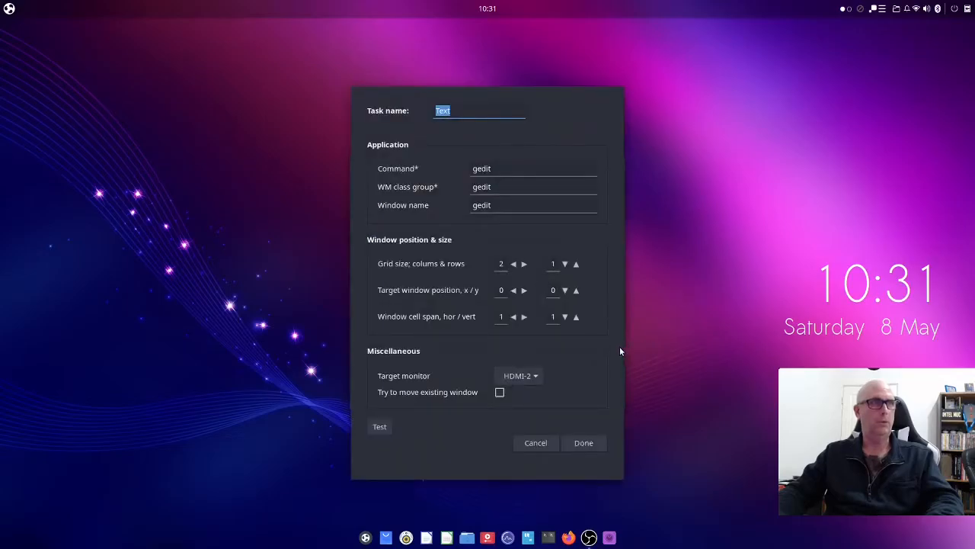
{"action": "left_click", "coordinate": [533, 376]}
{"action": "left_click", "coordinate": [521, 363]}
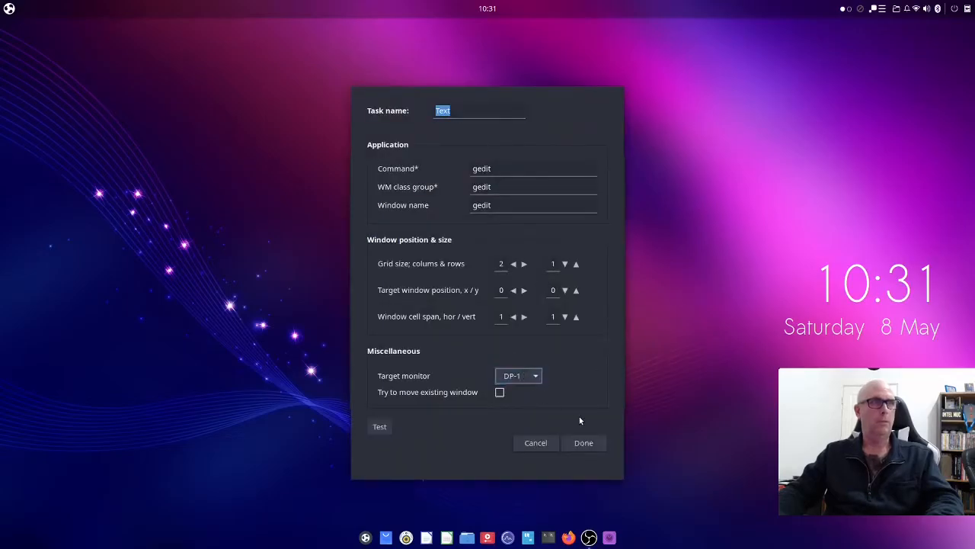
{"action": "left_click", "coordinate": [582, 444]}
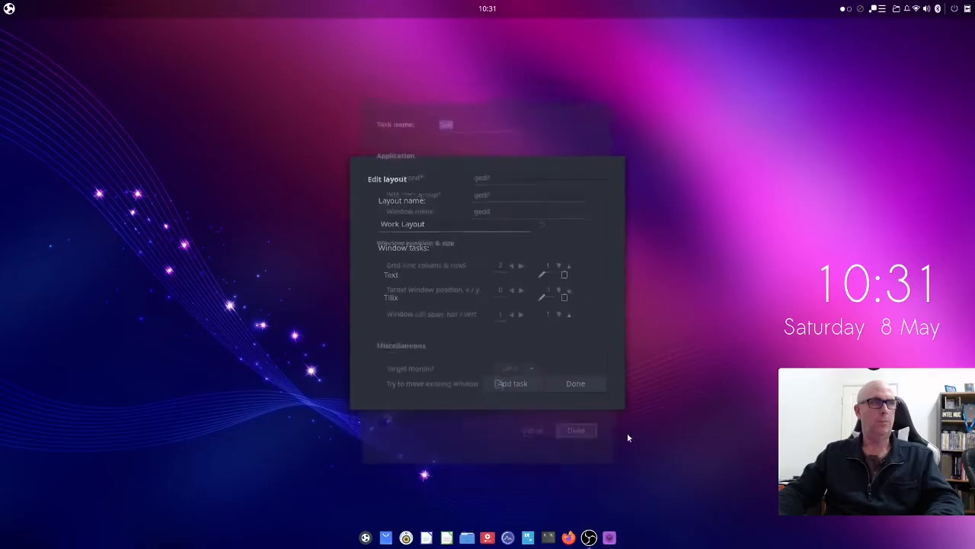
{"action": "left_click", "coordinate": [576, 383]}
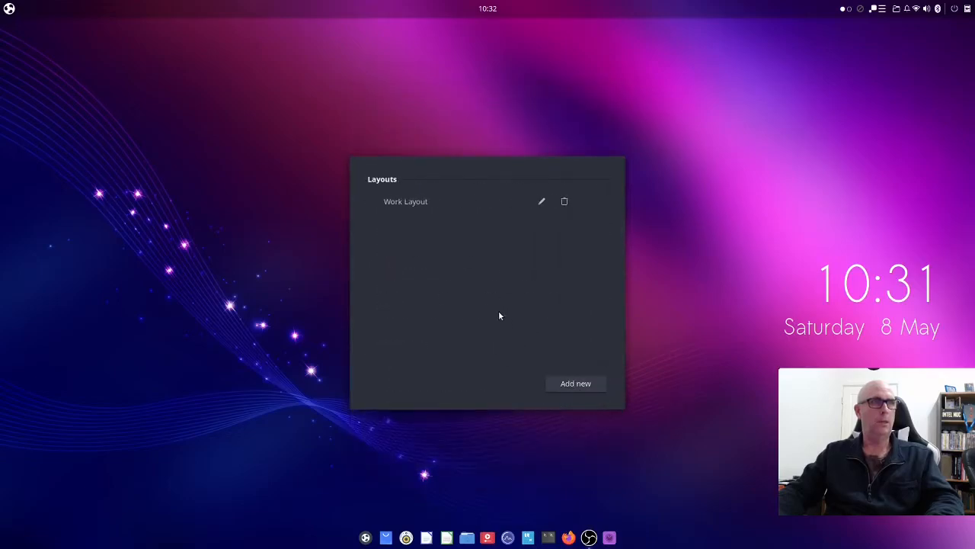
Launch Work Layout again, and close the gedit and Tilix windows it opens
{"action": "left_click", "coordinate": [418, 204]}
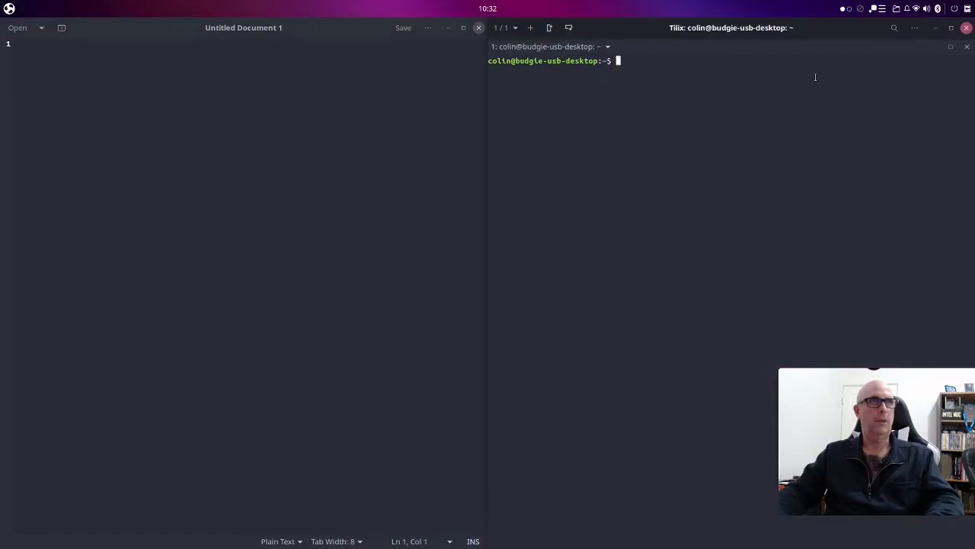
{"action": "left_click", "coordinate": [478, 28]}
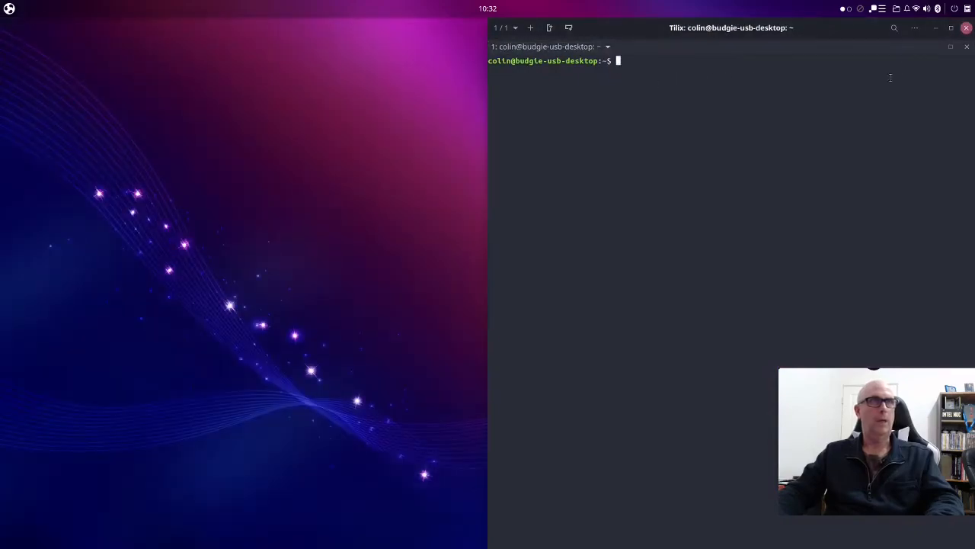
{"action": "left_click", "coordinate": [966, 29]}
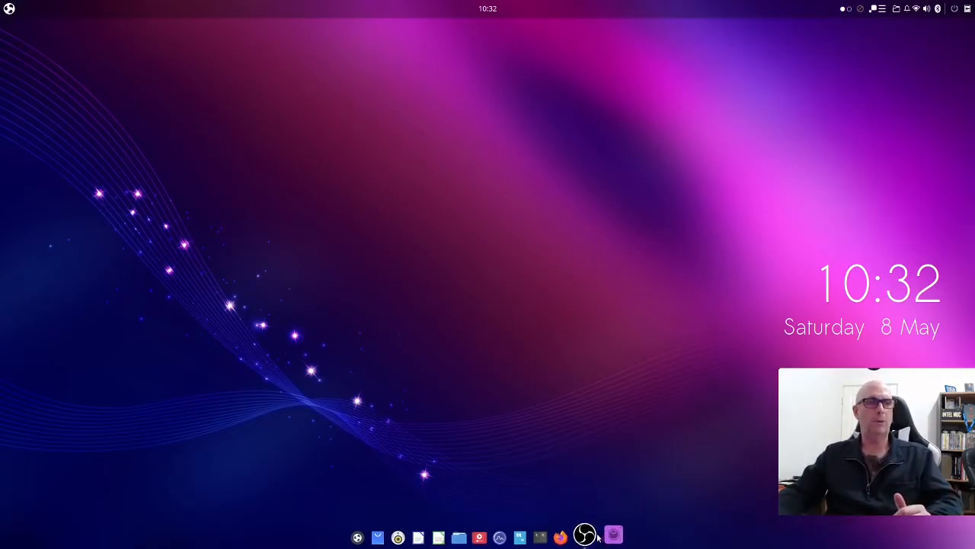
Open the Text task of Work Layout for editing from the layouts quicklist
{"action": "key", "text": "alt+super+l"}
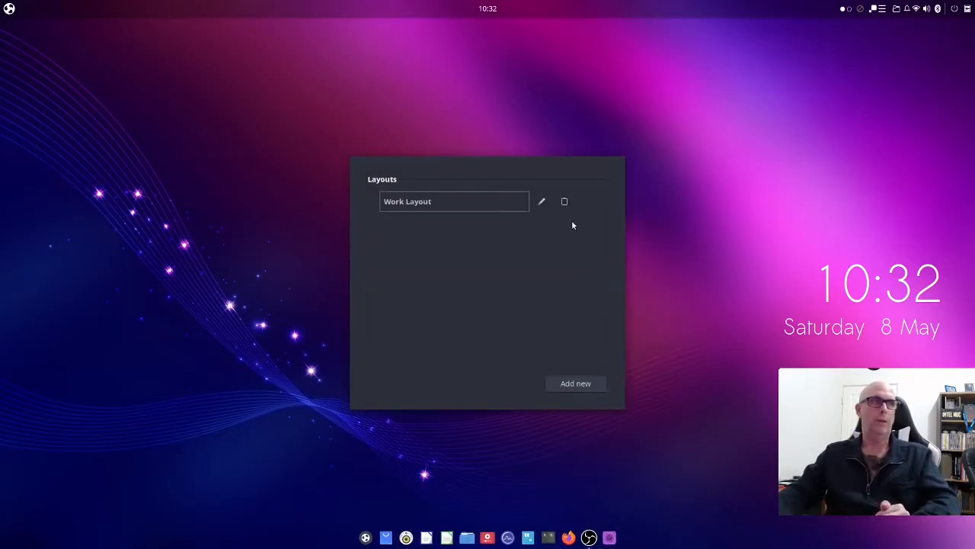
{"action": "left_click", "coordinate": [541, 203]}
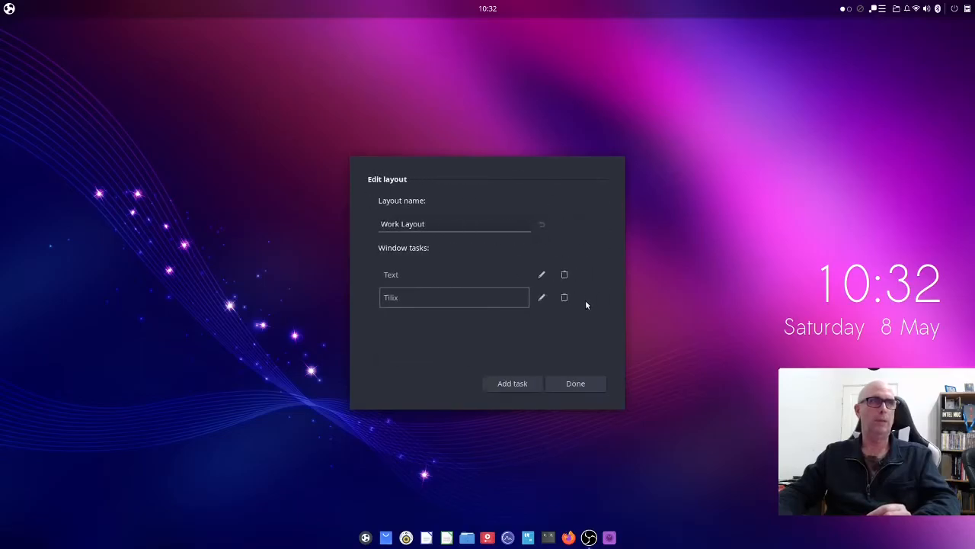
{"action": "left_click", "coordinate": [542, 274]}
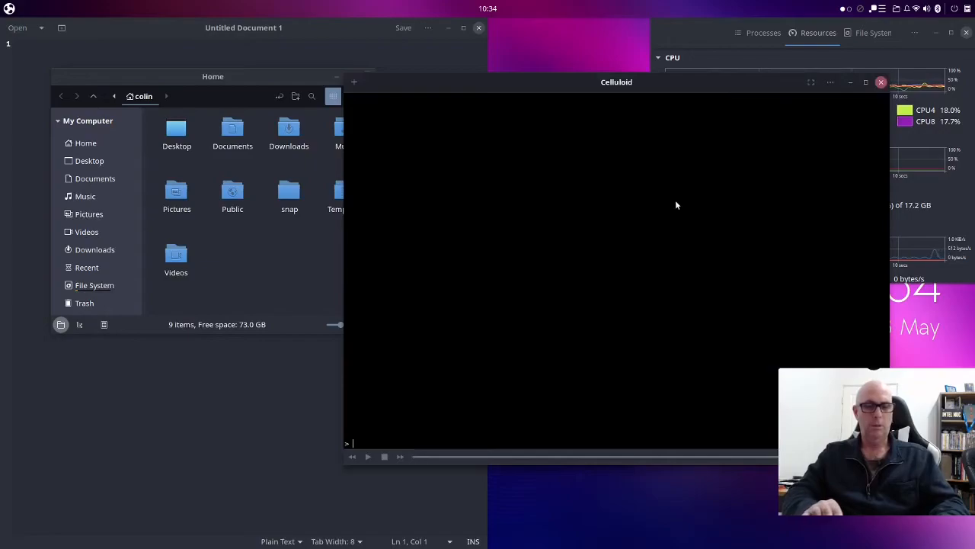
Tile all open windows in the three-by-two grid, and reduce the tiling grid to two by two
{"action": "key", "text": "ctrl+super+a"}
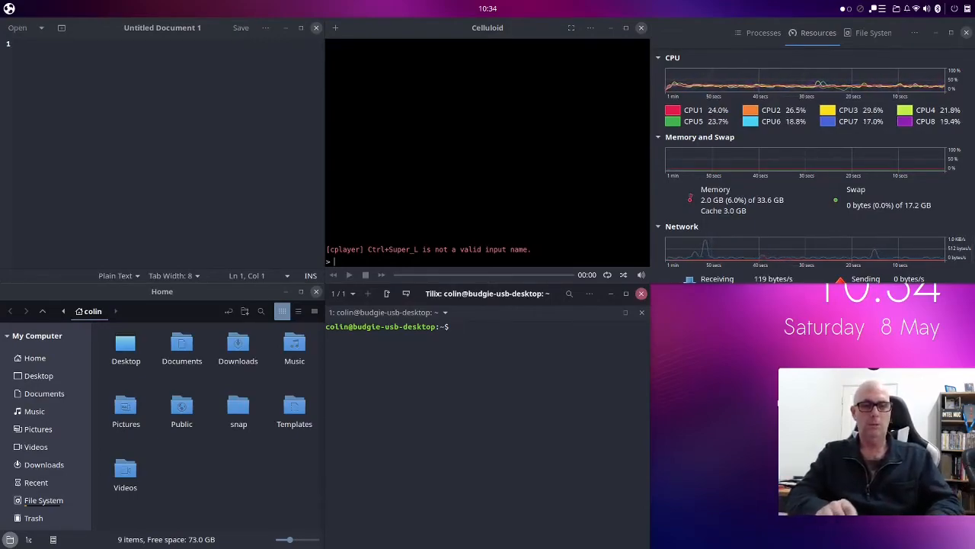
{"action": "key", "text": "ctrl+alt+s"}
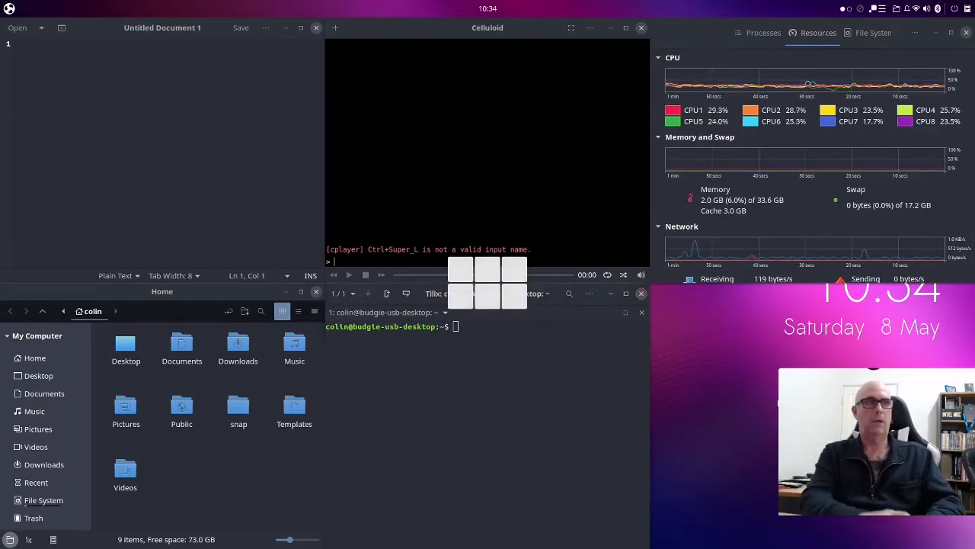
{"action": "key", "text": "ctrl+alt+Left"}
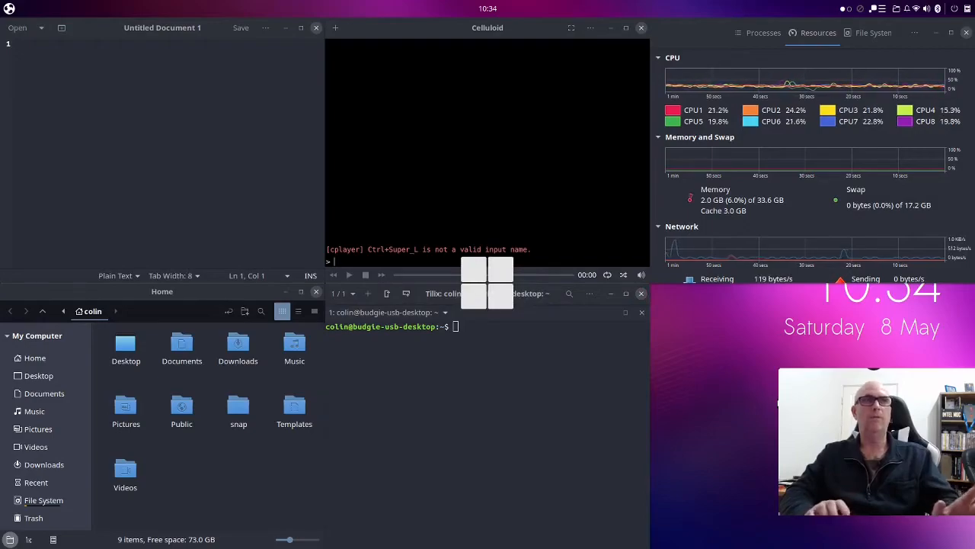
{"action": "key", "text": "Escape"}
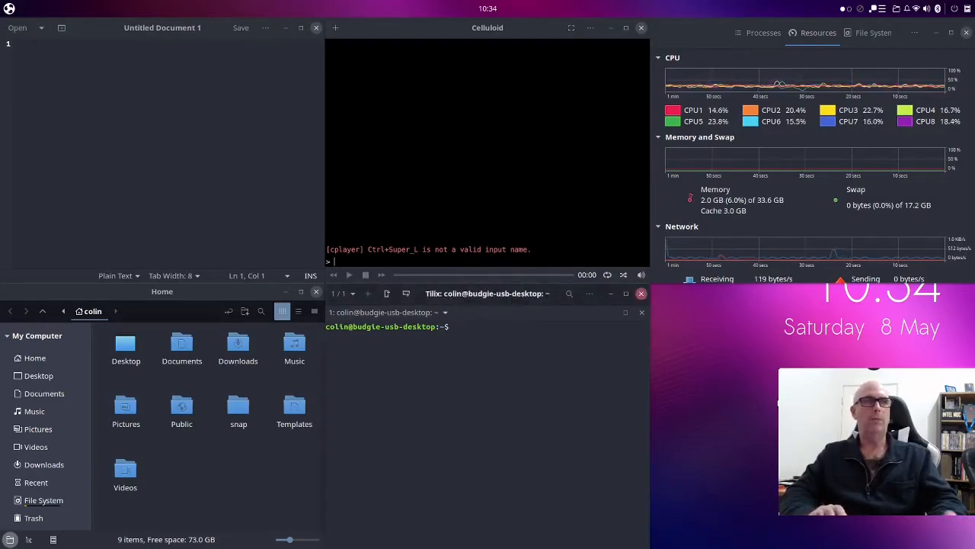
Bring up the two-by-two grid, tile all open windows into it, and dismiss the grid overlay
{"action": "key", "text": "ctrl+super+w"}
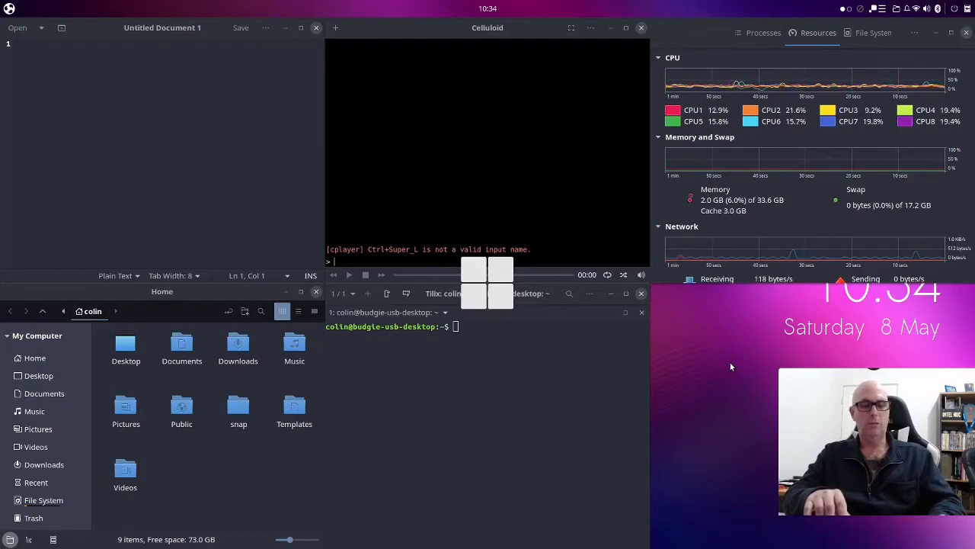
{"action": "key", "text": "ctrl+super+a"}
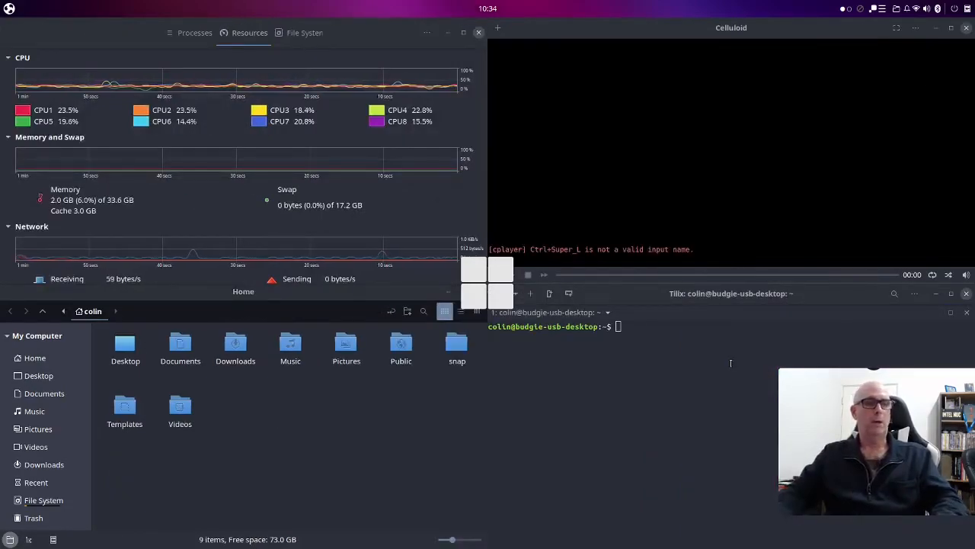
{"action": "key", "text": "Escape"}
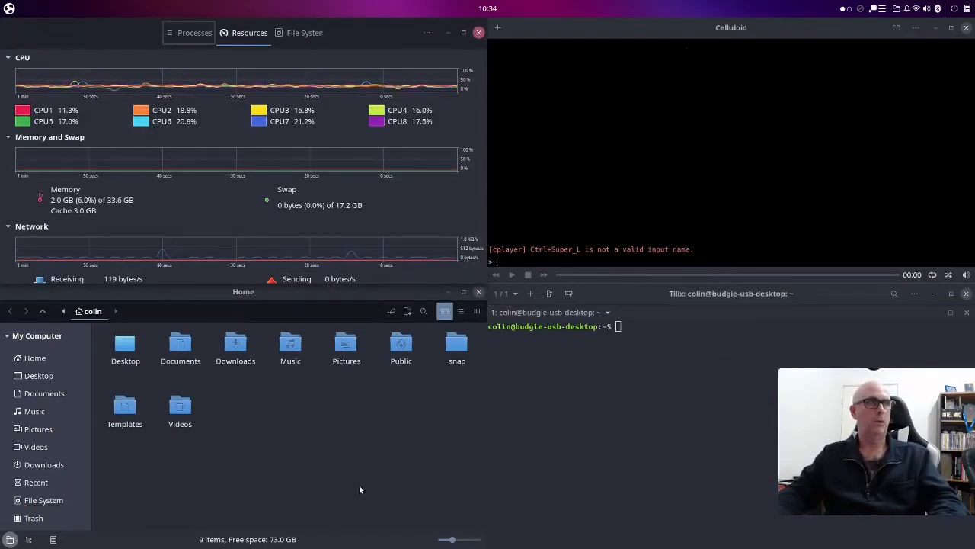
Cycle through all open applications in the standard window switcher, forwards and backwards, to examine how it presents them
{"action": "key", "text": "alt+Tab"}
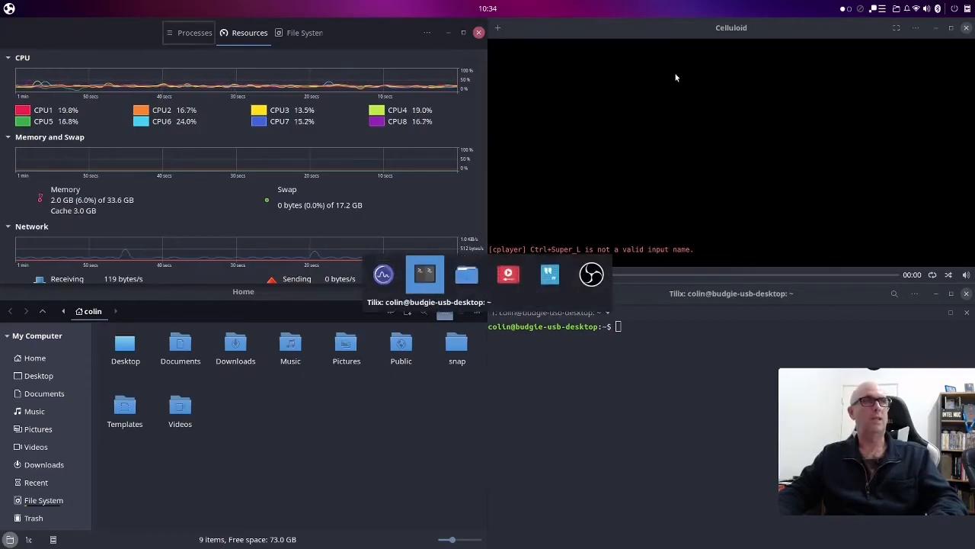
{"action": "key", "text": "alt+Tab"}
{"action": "key", "text": "alt+Tab"}
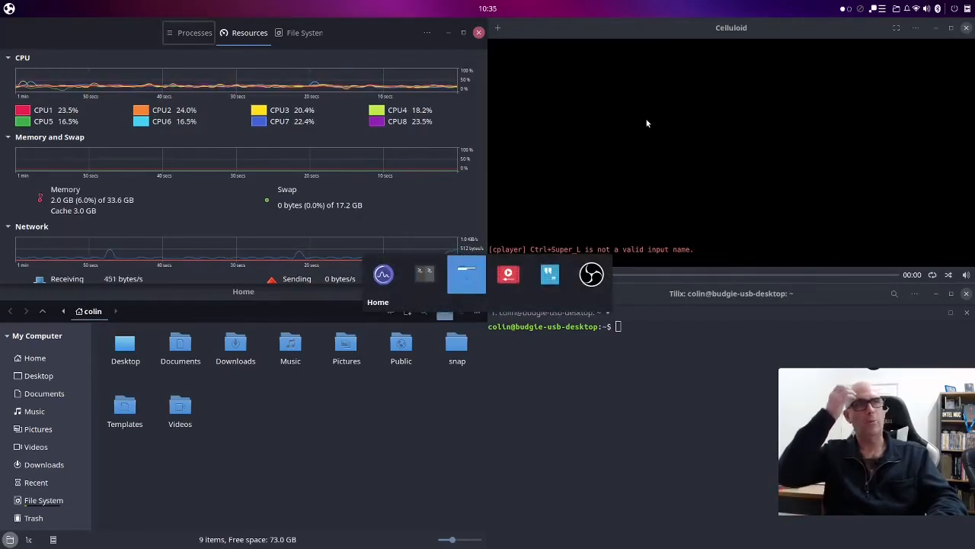
{"action": "key", "text": "alt+Tab"}
{"action": "key", "text": "alt+Tab"}
{"action": "key", "text": "alt+Tab"}
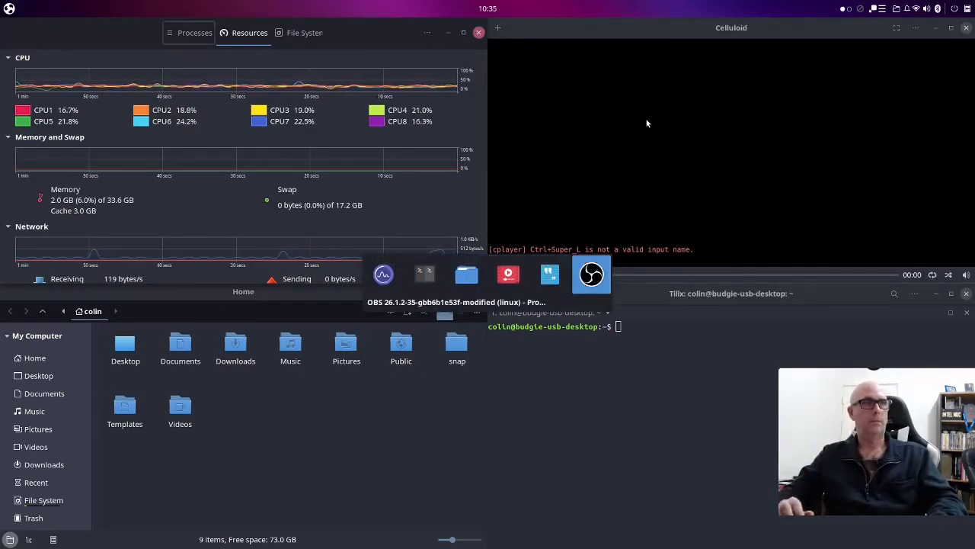
{"action": "key", "text": "alt+Tab"}
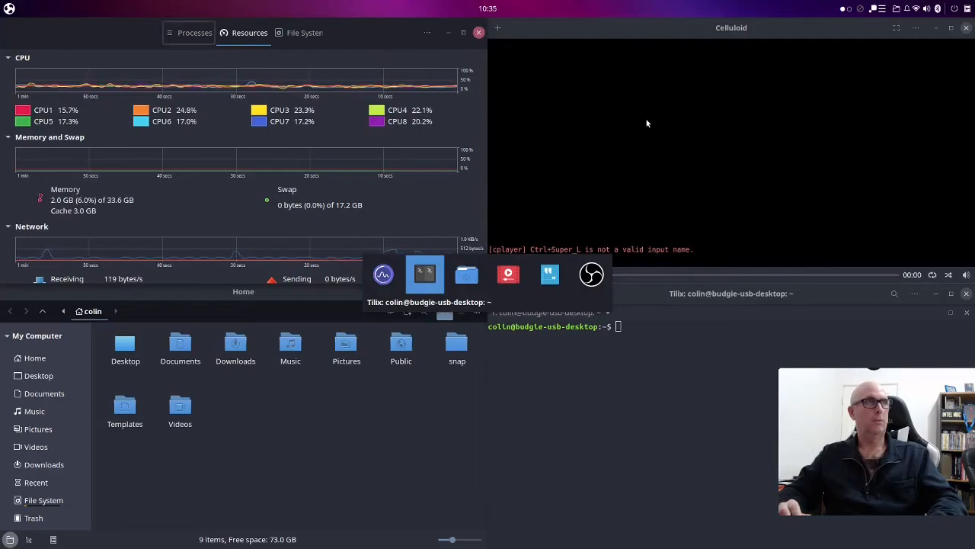
{"action": "key", "text": "alt+Tab"}
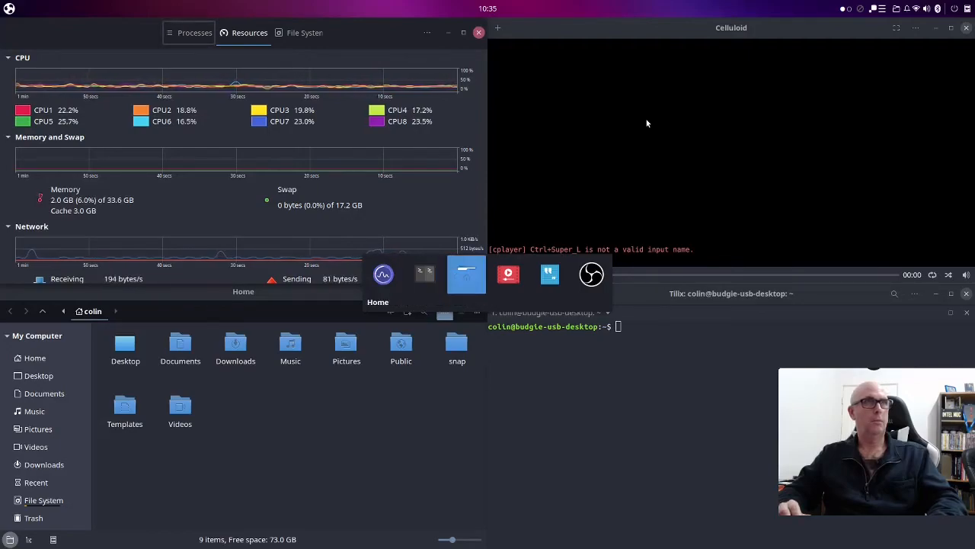
{"action": "key", "text": "alt+shift+Tab"}
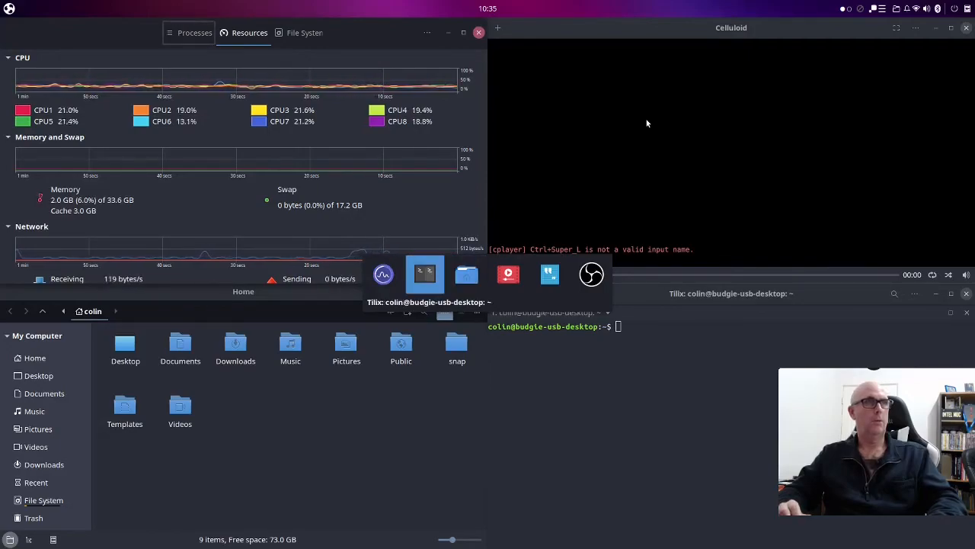
{"action": "key", "text": "alt+Tab"}
{"action": "key", "text": "alt+Tab"}
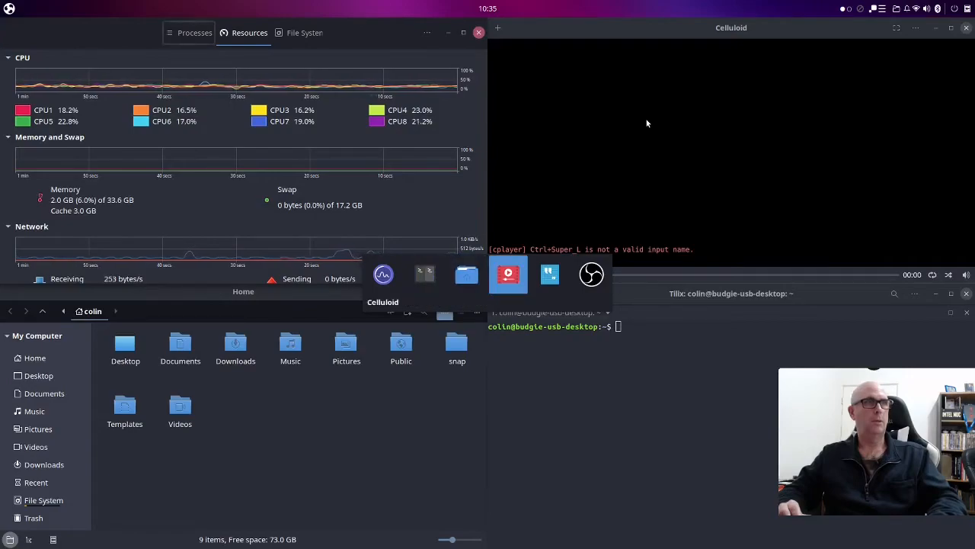
{"action": "key", "text": "alt+Tab"}
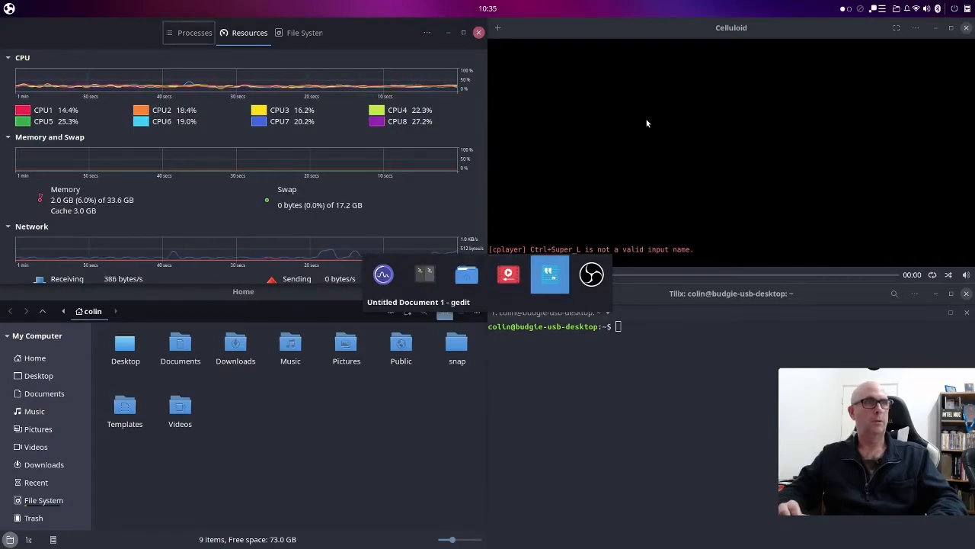
{"action": "key", "text": "alt+Tab"}
{"action": "key", "text": "alt+Tab"}
{"action": "key", "text": "alt+Tab"}
{"action": "key", "text": "alt+Tab"}
{"action": "key", "text": "alt+Tab"}
{"action": "key", "text": "alt+Tab"}
{"action": "key", "text": "alt+Tab"}
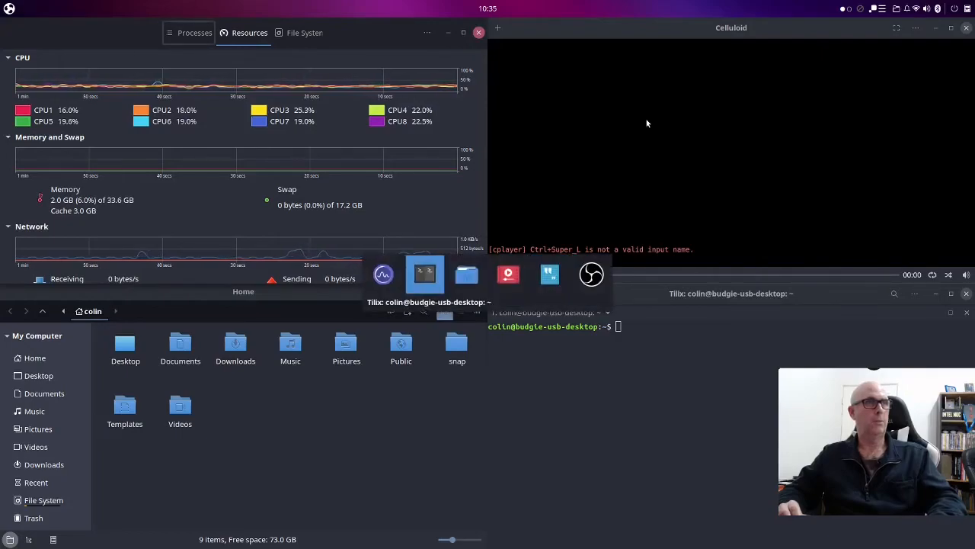
Switch the focus to the Celluloid window and on to the Home file manager window with the window switcher
{"action": "key", "text": "alt+Tab"}
{"action": "key", "text": "alt+Tab"}
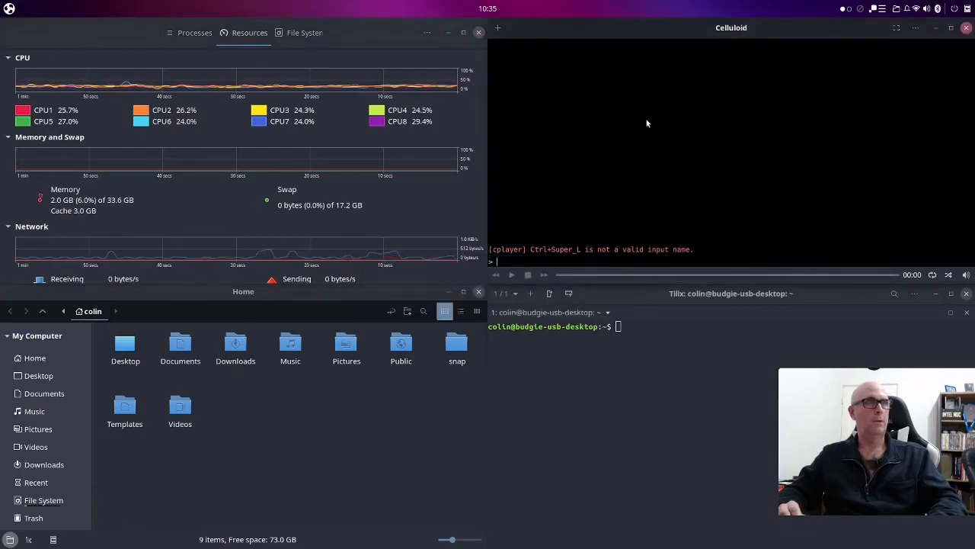
{"action": "key", "text": "alt+Tab"}
{"action": "key", "text": "alt+Tab"}
{"action": "key", "text": "alt+Tab"}
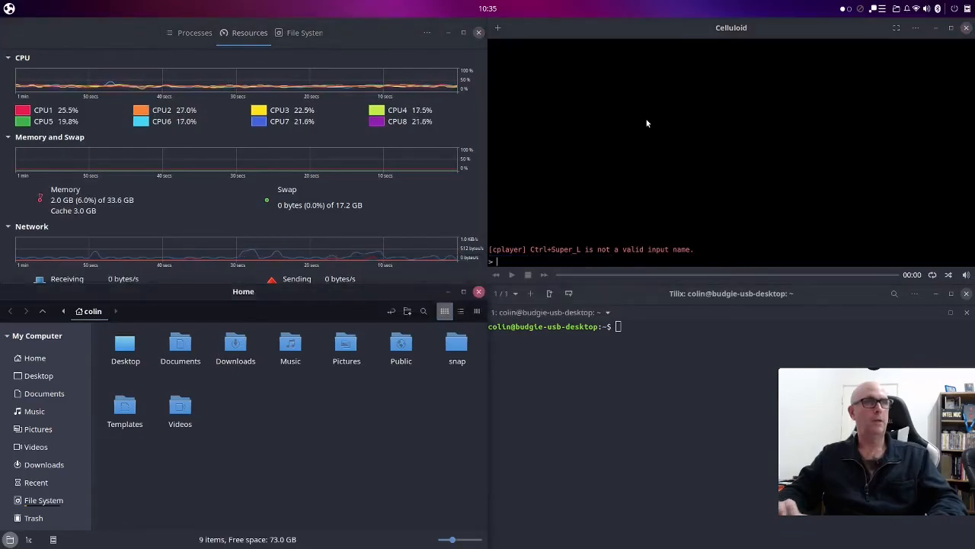
Close the open application windows and open the Top Panel page of Budgie Desktop Settings
{"action": "left_click", "coordinate": [478, 33]}
{"action": "key", "text": "super"}
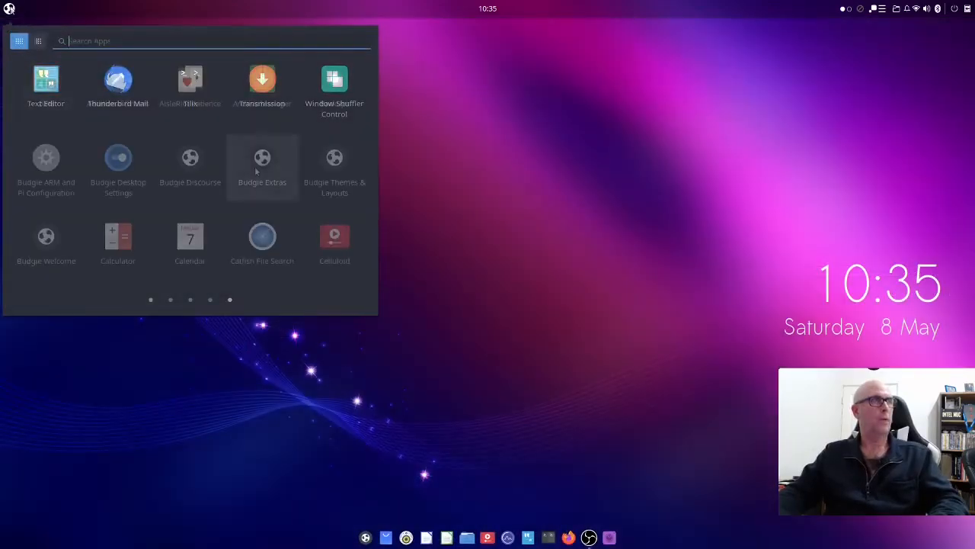
{"action": "left_click", "coordinate": [257, 169]}
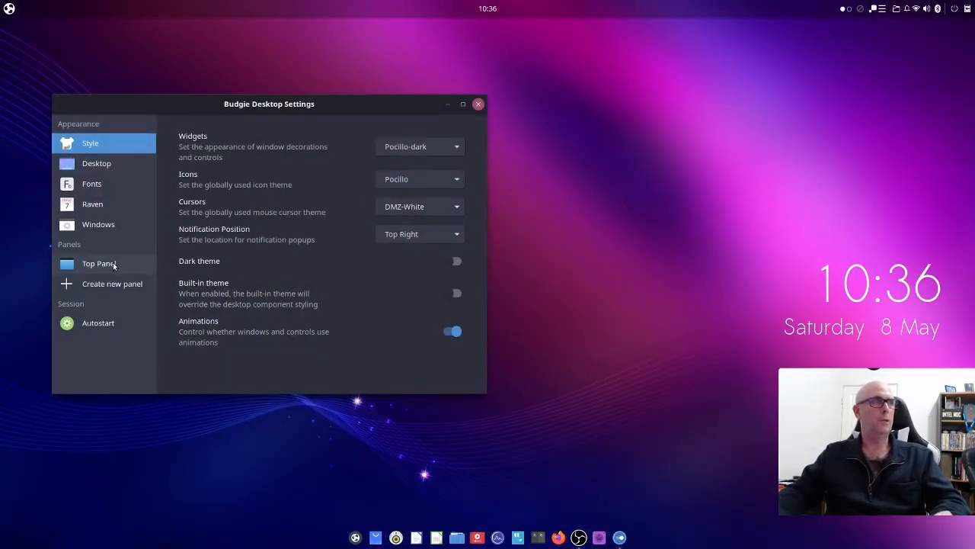
{"action": "left_click", "coordinate": [113, 263]}
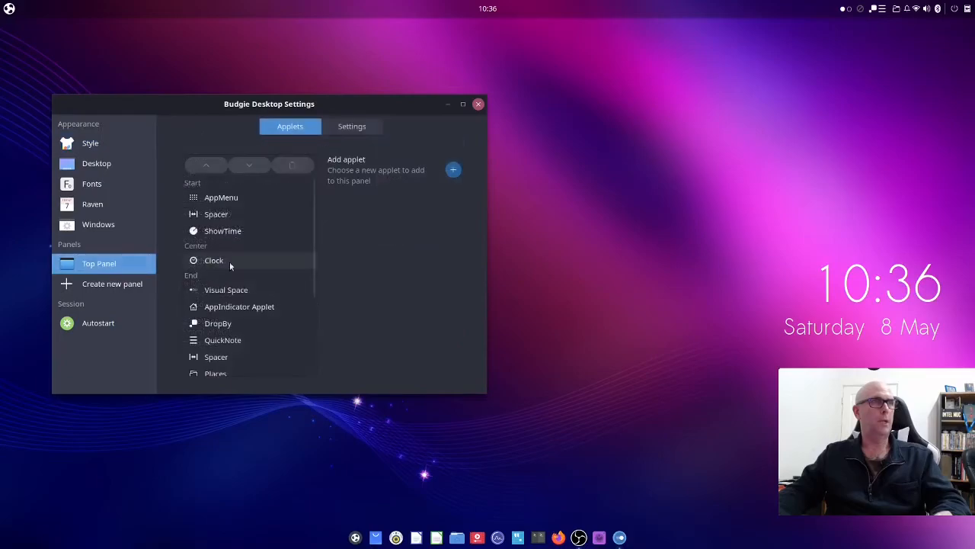
Look through the applets that can be added to the top panel, and leave the chooser without adding one
{"action": "left_click", "coordinate": [453, 170]}
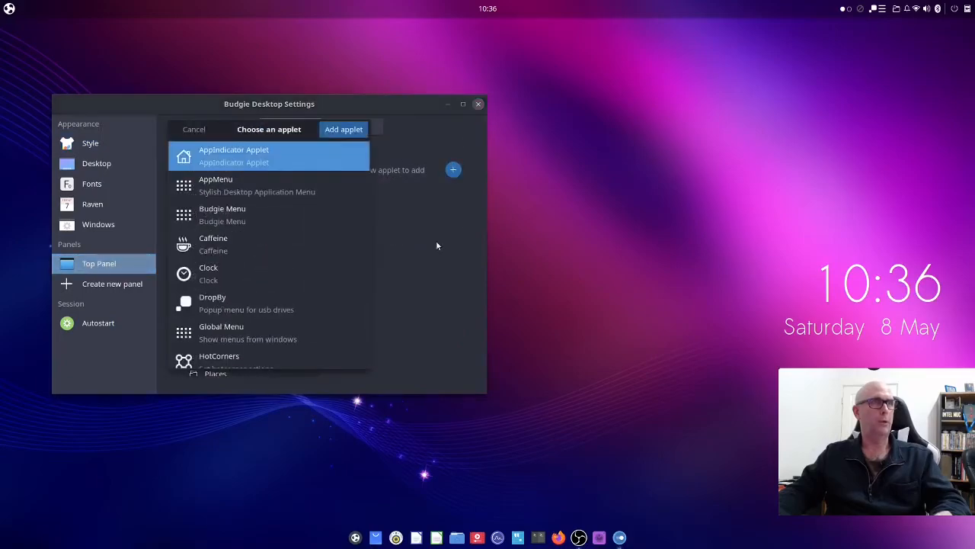
{"action": "scroll", "coordinate": [289, 229], "scroll_direction": "down", "scroll_amount": 3}
{"action": "scroll", "coordinate": [288, 225], "scroll_direction": "down", "scroll_amount": 10}
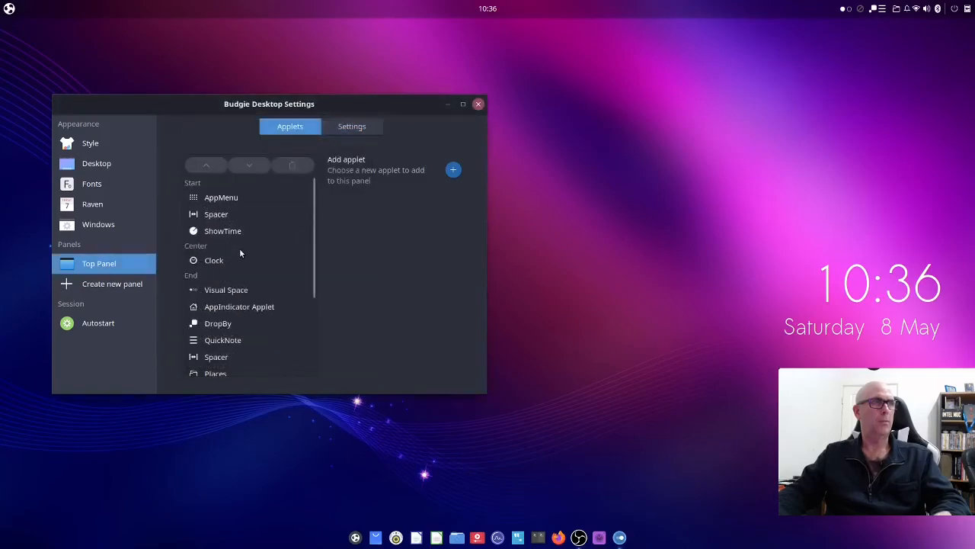
{"action": "scroll", "coordinate": [239, 248], "scroll_direction": "down", "scroll_amount": 3}
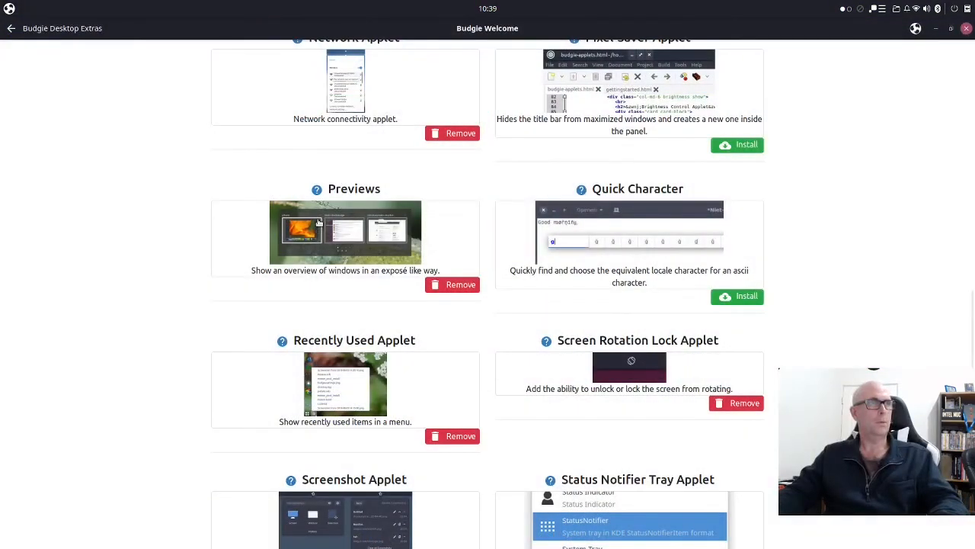
Check the Previews entry among the Budgie Desktop Extras in Budgie Welcome, and close Budgie Welcome
{"action": "left_click", "coordinate": [318, 222]}
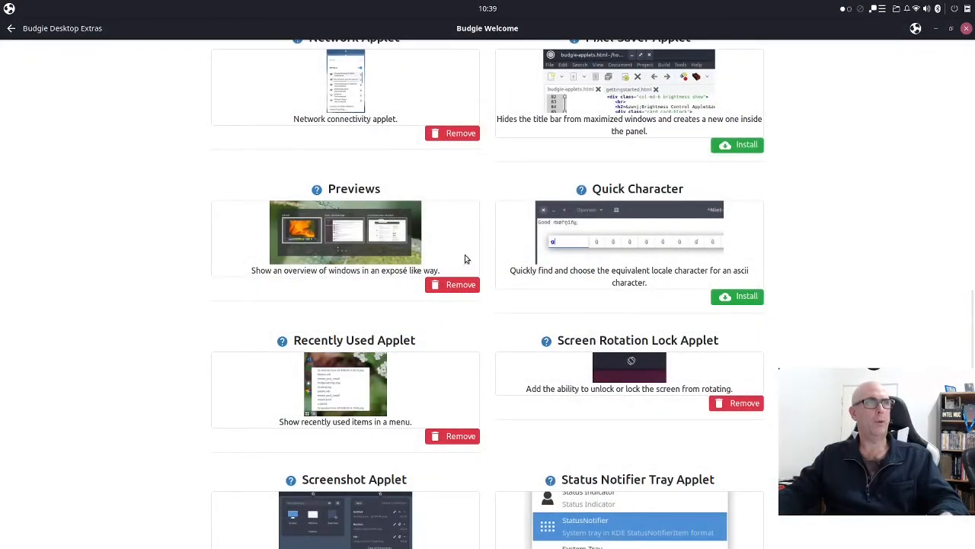
{"action": "left_click", "coordinate": [965, 29]}
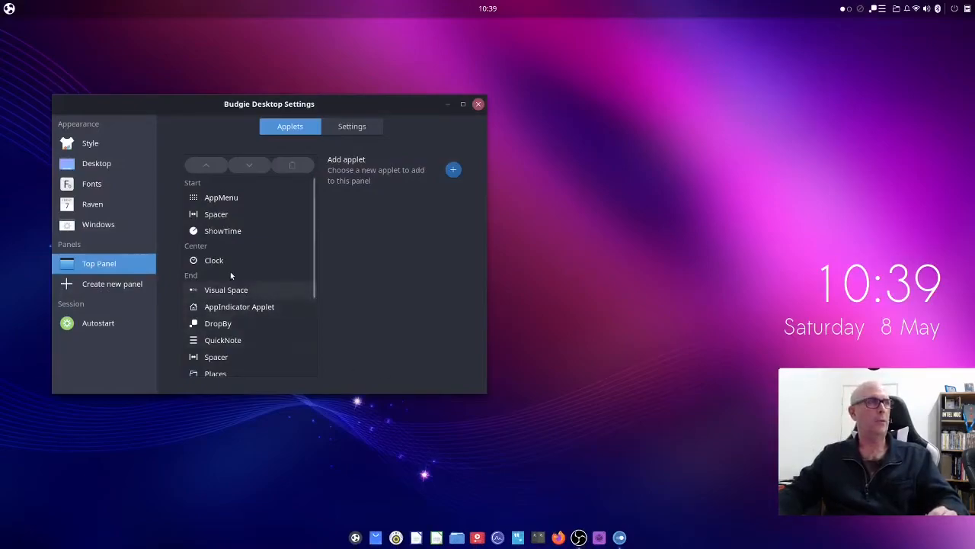
{"action": "key", "text": "alt+Tab"}
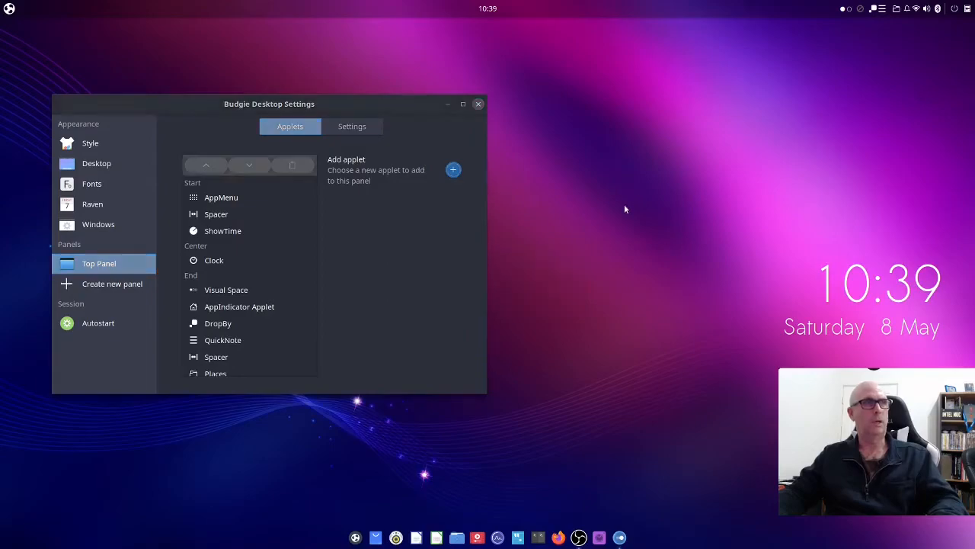
Enable Run Previews in Previews Control, and close both it and Budgie Desktop Settings
{"action": "key", "text": "super"}
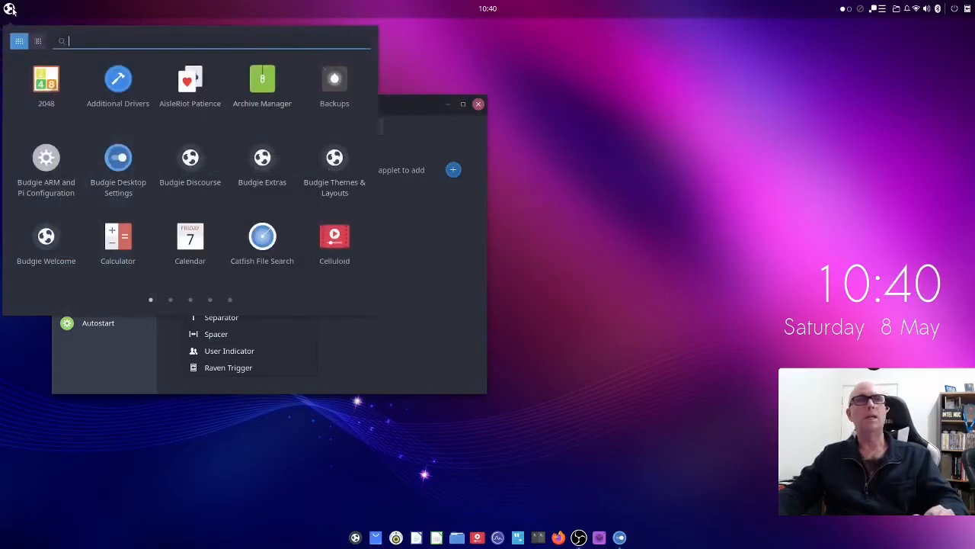
{"action": "scroll", "coordinate": [192, 157], "scroll_direction": "down", "scroll_amount": 3}
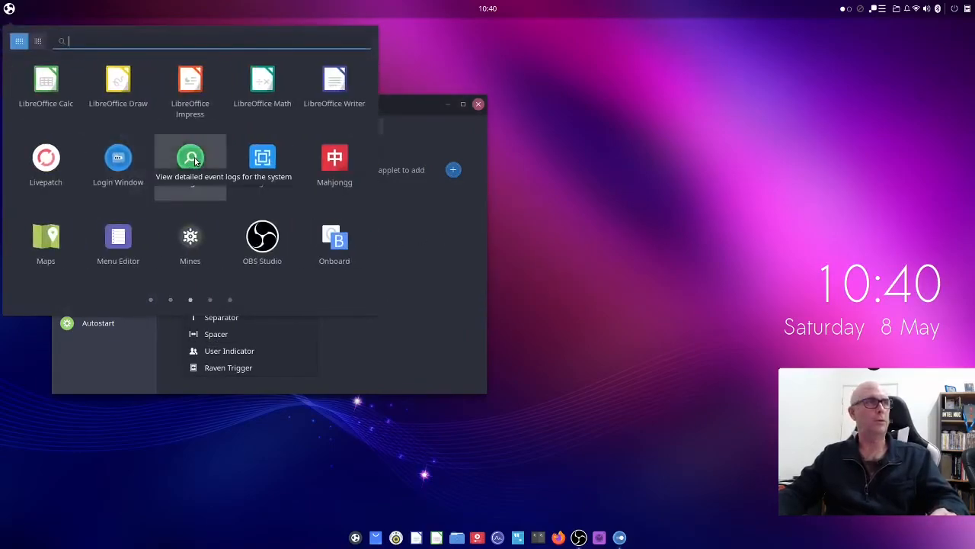
{"action": "scroll", "coordinate": [194, 157], "scroll_direction": "down", "scroll_amount": 1}
{"action": "scroll", "coordinate": [195, 157], "scroll_direction": "up", "scroll_amount": 1}
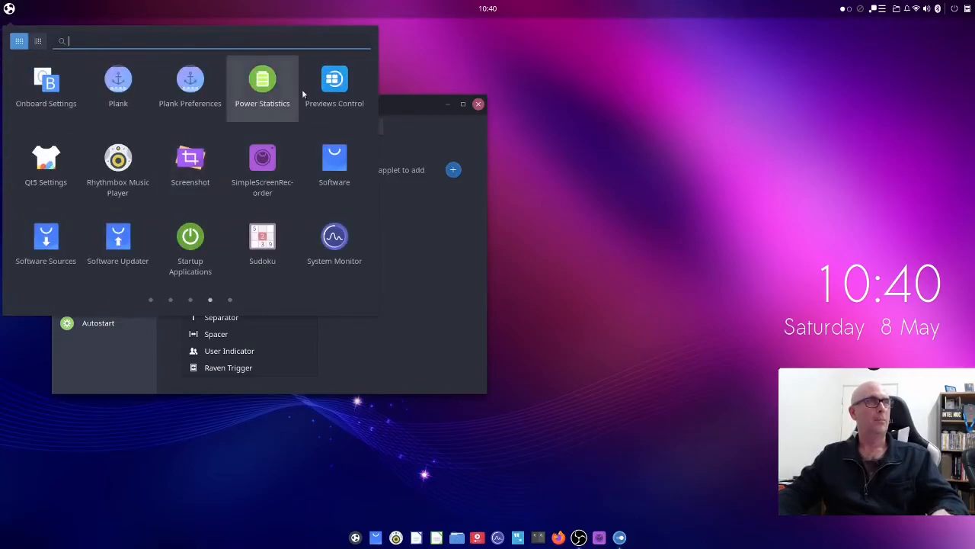
{"action": "left_click", "coordinate": [355, 87]}
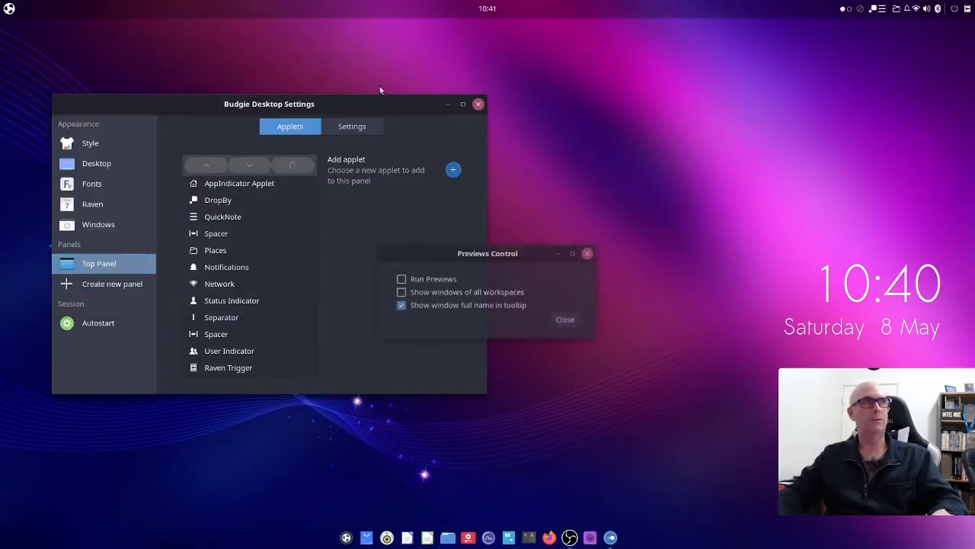
{"action": "left_click", "coordinate": [401, 278]}
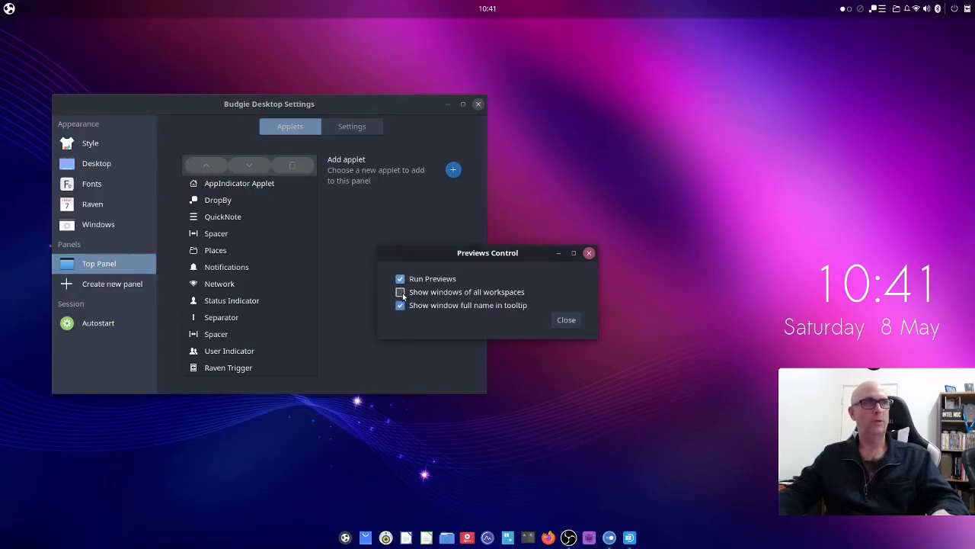
{"action": "left_click", "coordinate": [570, 320]}
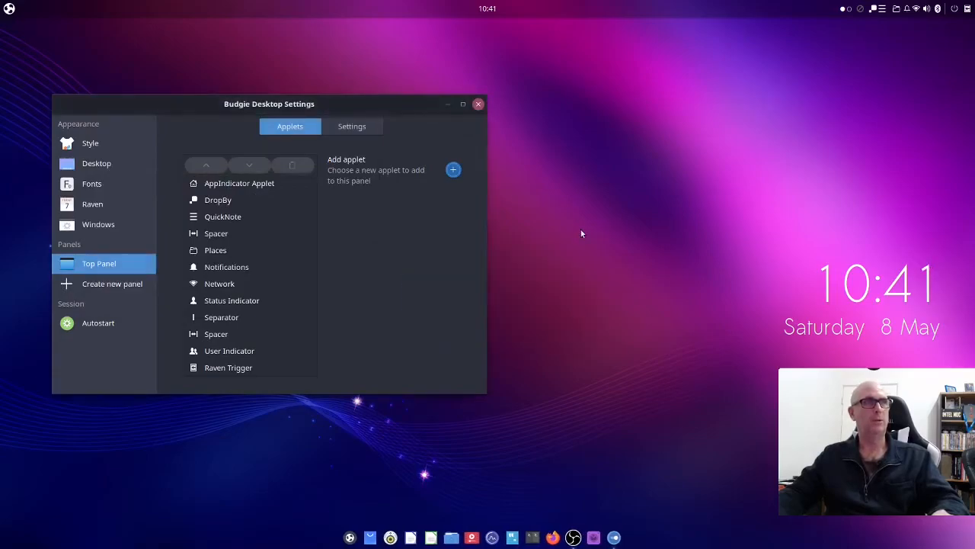
{"action": "left_click", "coordinate": [478, 105]}
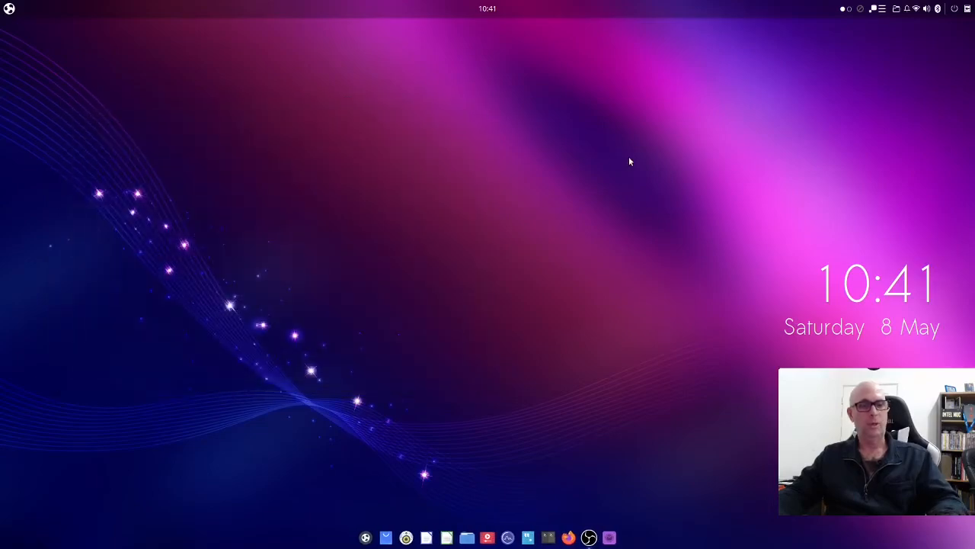
Launch Firefox, Tilix, the text editor, System Monitor, Celluloid and the file manager
{"action": "key", "text": "alt+Tab"}
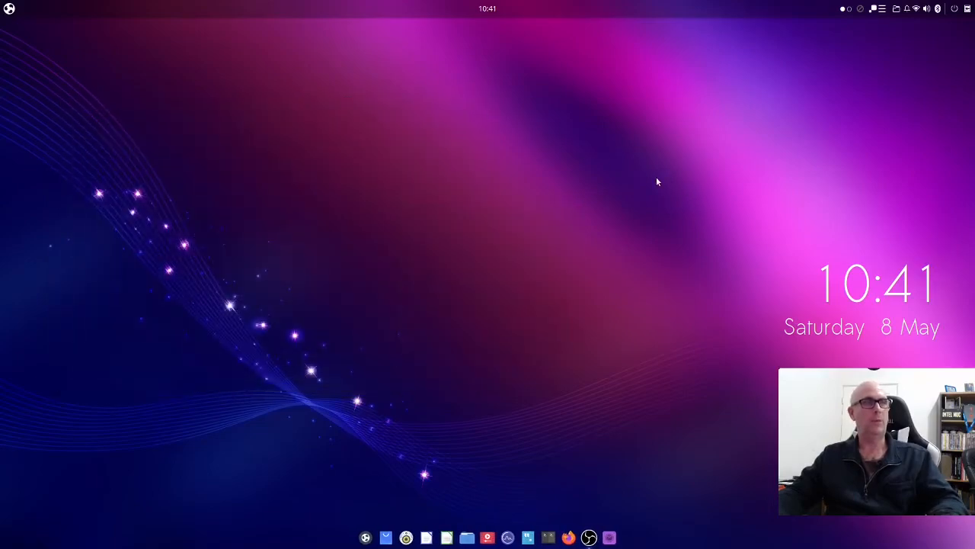
{"action": "left_click", "coordinate": [565, 535]}
{"action": "left_click", "coordinate": [548, 536]}
{"action": "left_click", "coordinate": [526, 538]}
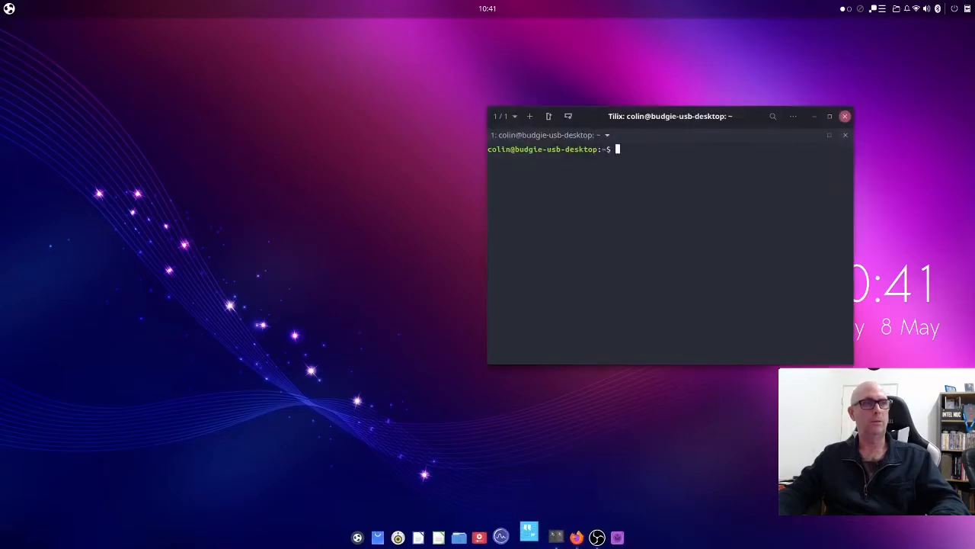
{"action": "left_click", "coordinate": [506, 538]}
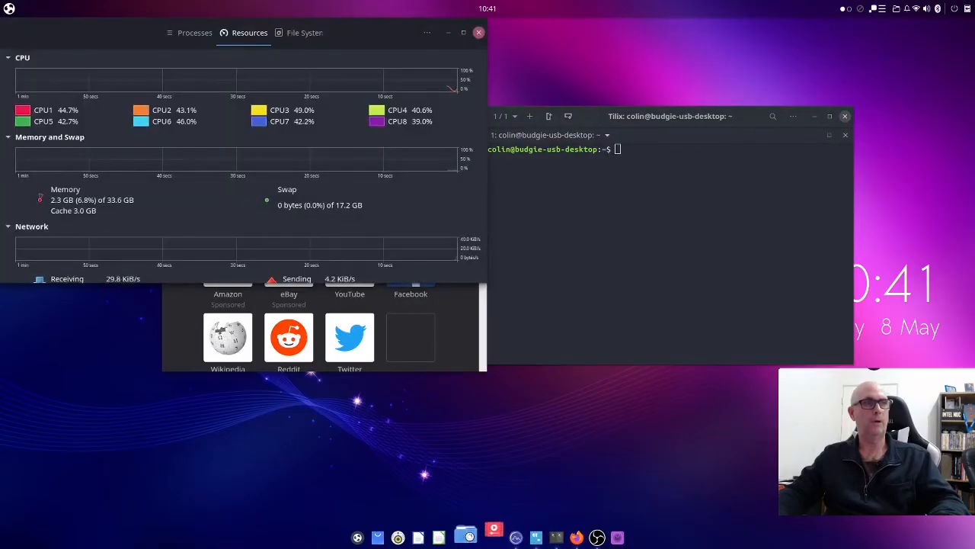
{"action": "left_click", "coordinate": [489, 537]}
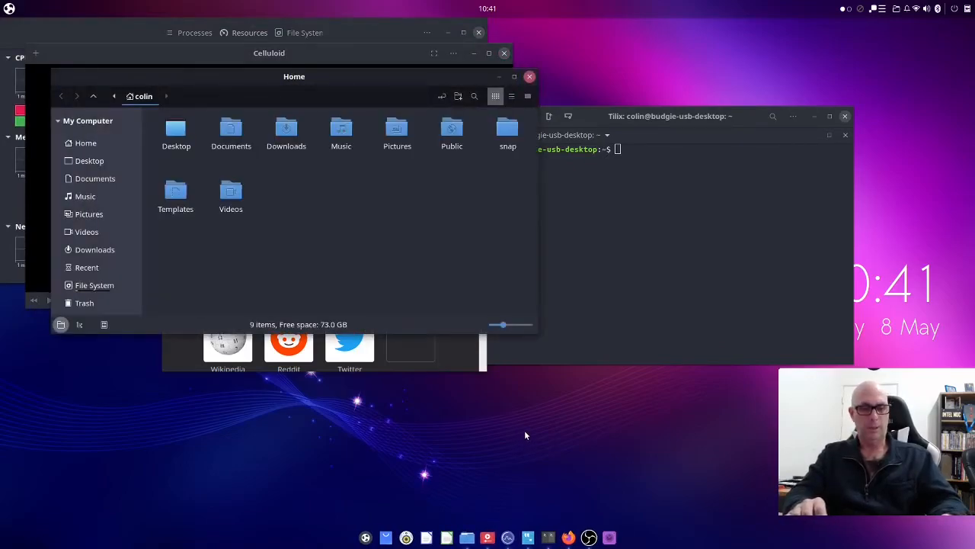
Widen the tiling grid from two by two to three by two, and tile all open windows into it
{"action": "key", "text": "ctrl+alt+s"}
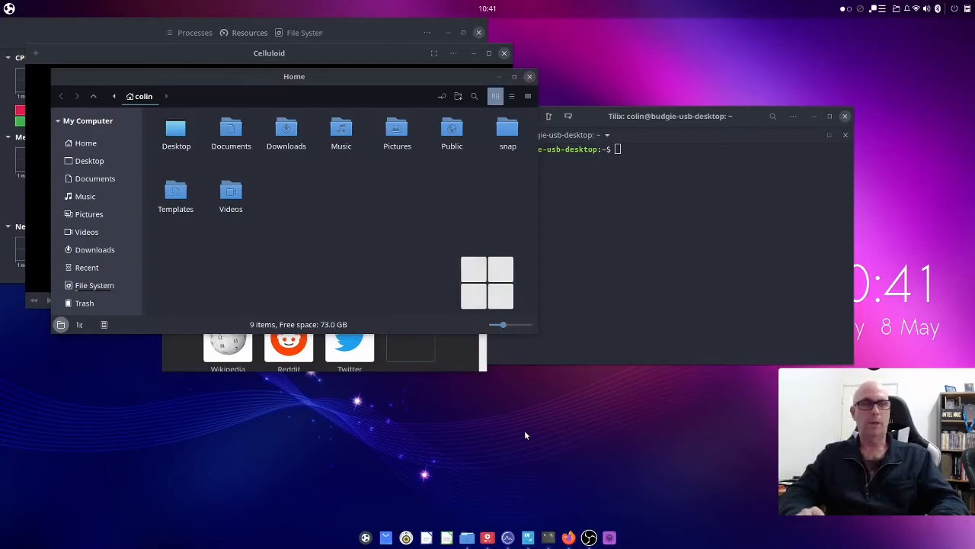
{"action": "key", "text": "Right"}
{"action": "key", "text": "Escape"}
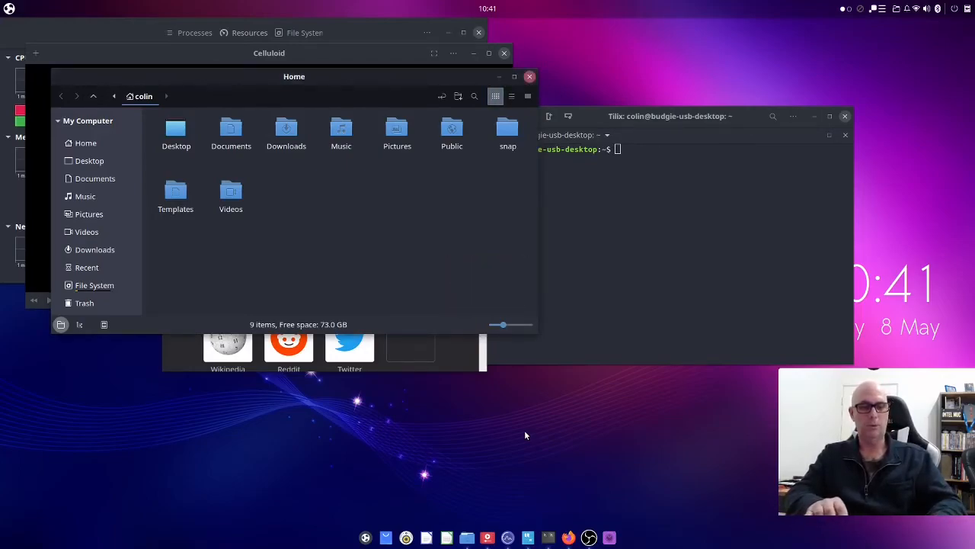
{"action": "key", "text": "ctrl+super+a"}
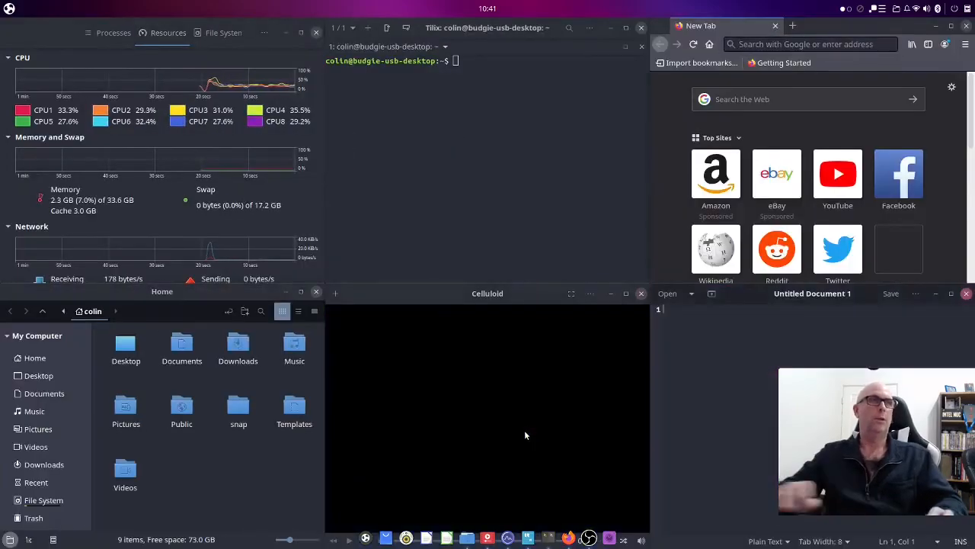
Cycle through the previews of all open windows in the window switcher and leave it
{"action": "key", "text": "alt+Tab"}
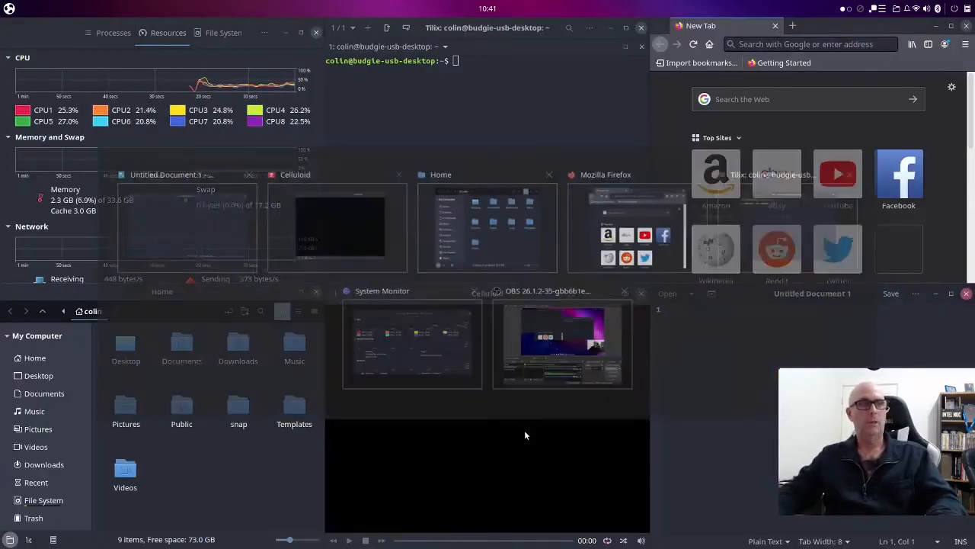
{"action": "key", "text": "alt+Tab"}
{"action": "key", "text": "alt+Tab"}
{"action": "key", "text": "alt+Tab"}
{"action": "key", "text": "alt+Tab"}
{"action": "key", "text": "alt+Tab"}
{"action": "key", "text": "Escape"}
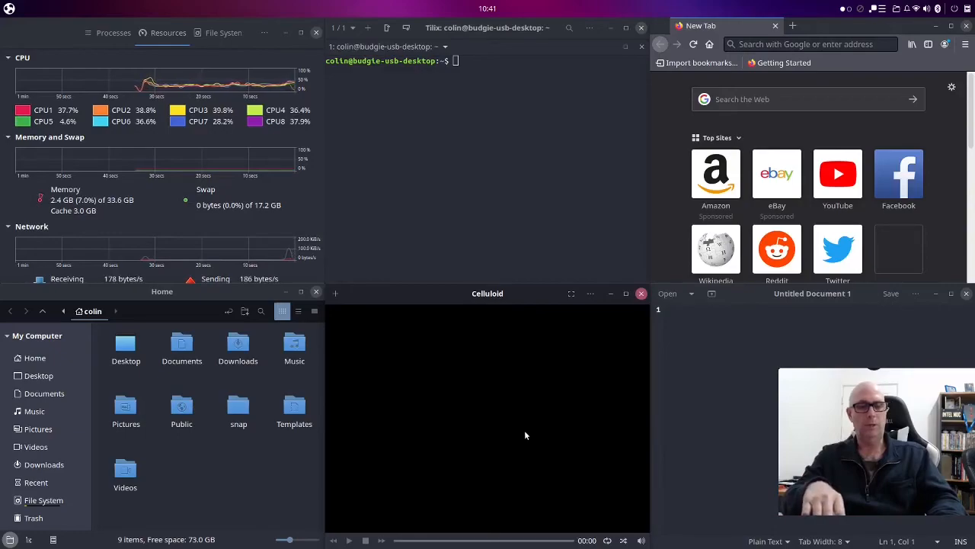
Clear the desktop, and bring System Monitor, Tilix, Firefox and Celluloid up in a two by two layout
{"action": "key", "text": "super+d"}
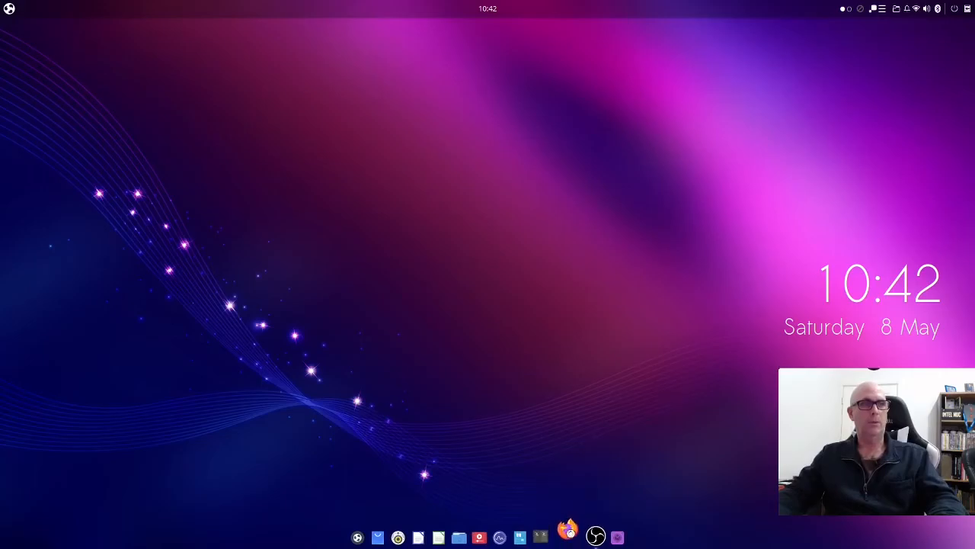
{"action": "key", "text": "super+d"}
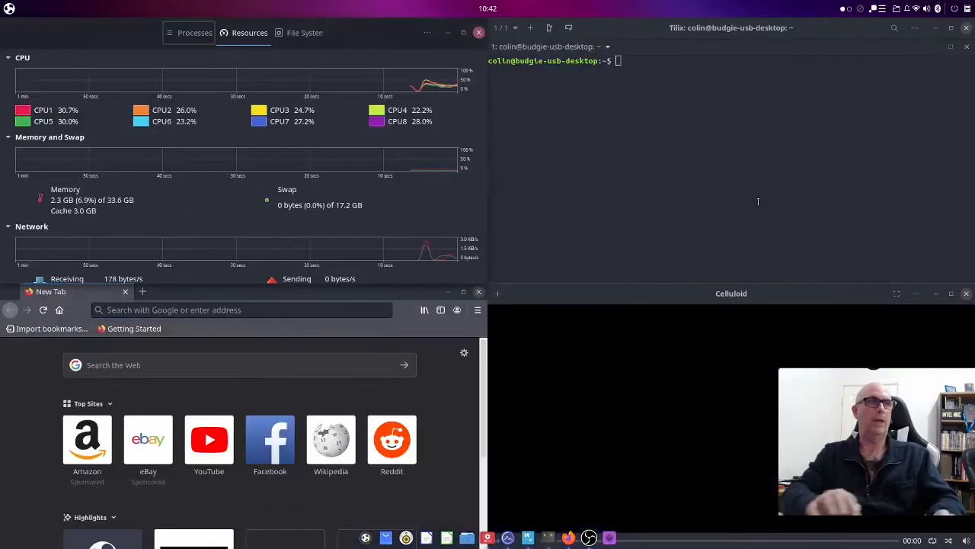
Cycle repeatedly through the previews of the open windows, and bring the text editor's Untitled Document 1 to the front
{"action": "key", "text": "alt+Tab"}
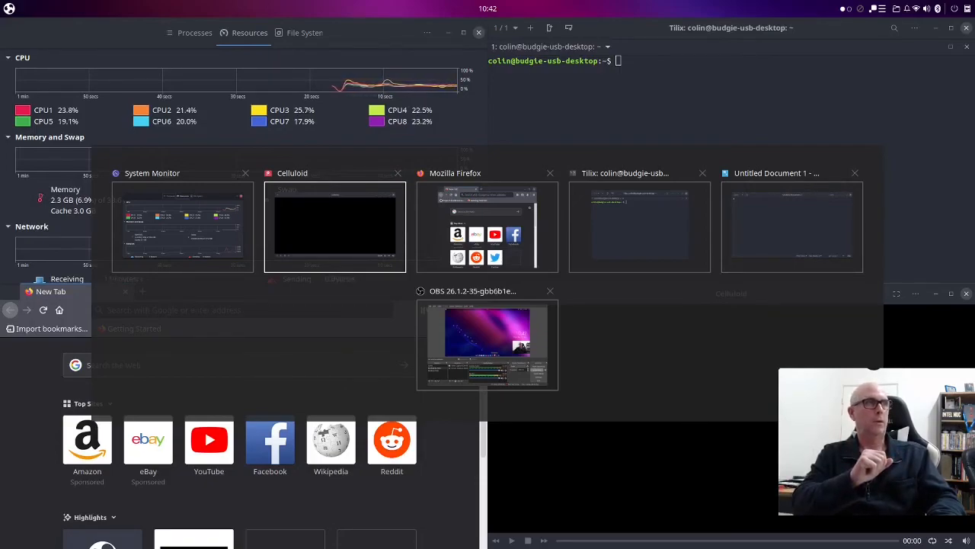
{"action": "key", "text": "alt+Tab"}
{"action": "key", "text": "alt+Tab"}
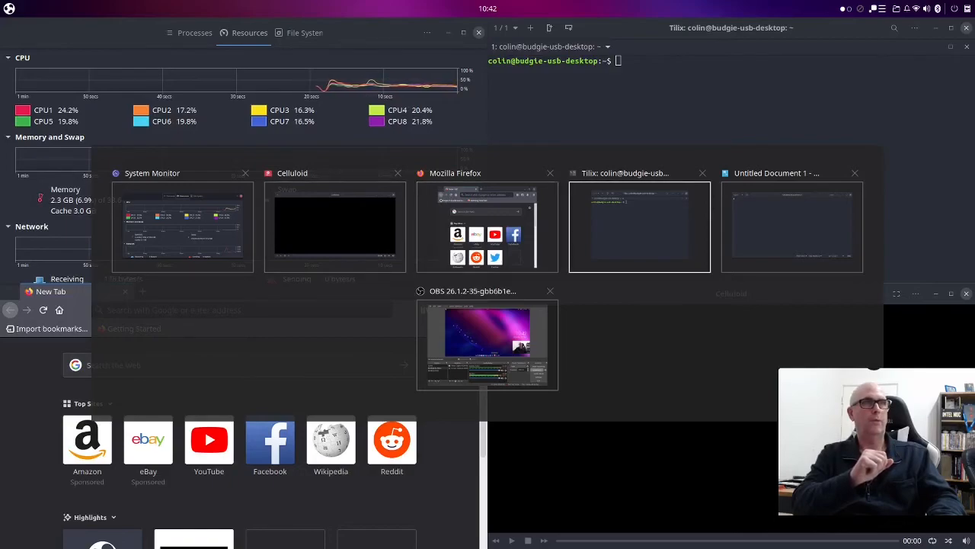
{"action": "key", "text": "alt+Tab"}
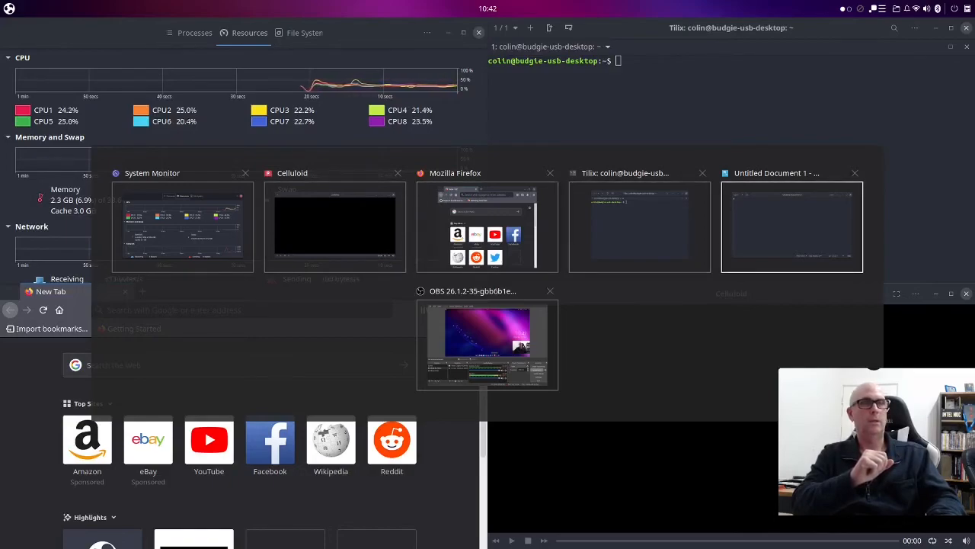
{"action": "key", "text": "alt+Tab"}
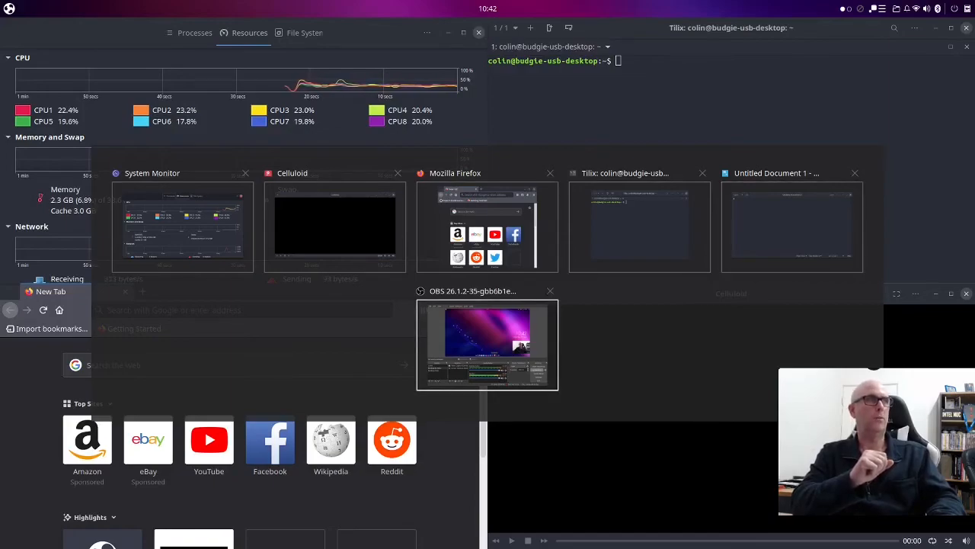
{"action": "key", "text": "alt+Tab"}
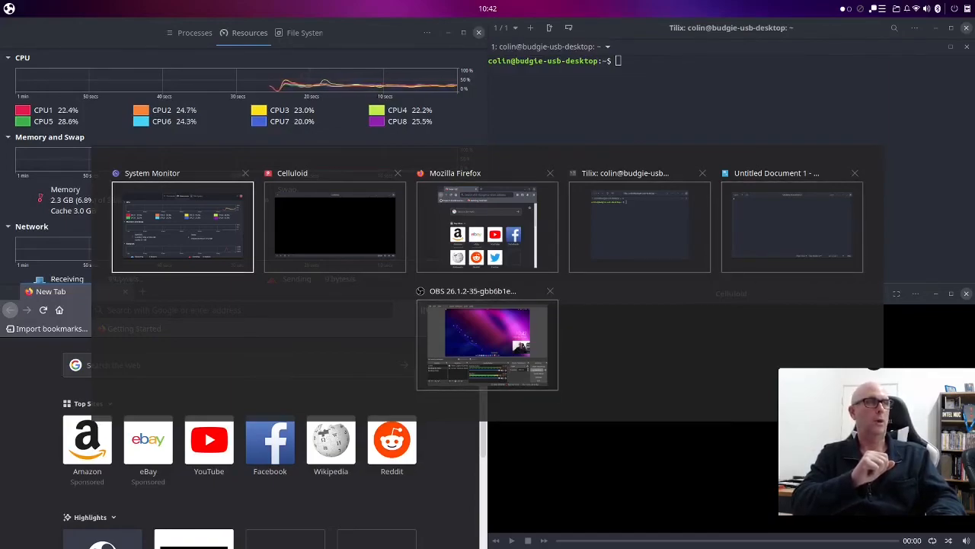
{"action": "key", "text": "alt+Tab"}
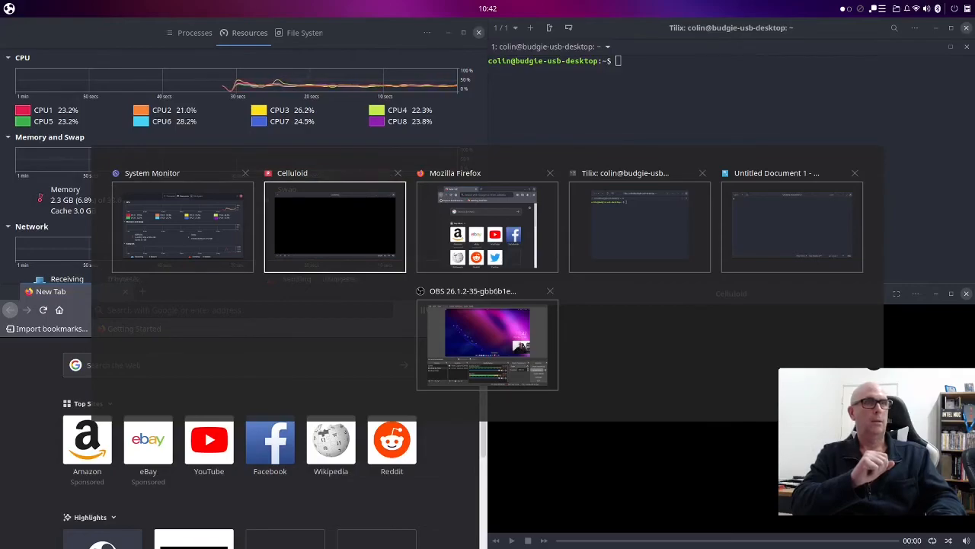
{"action": "key", "text": "alt+Tab"}
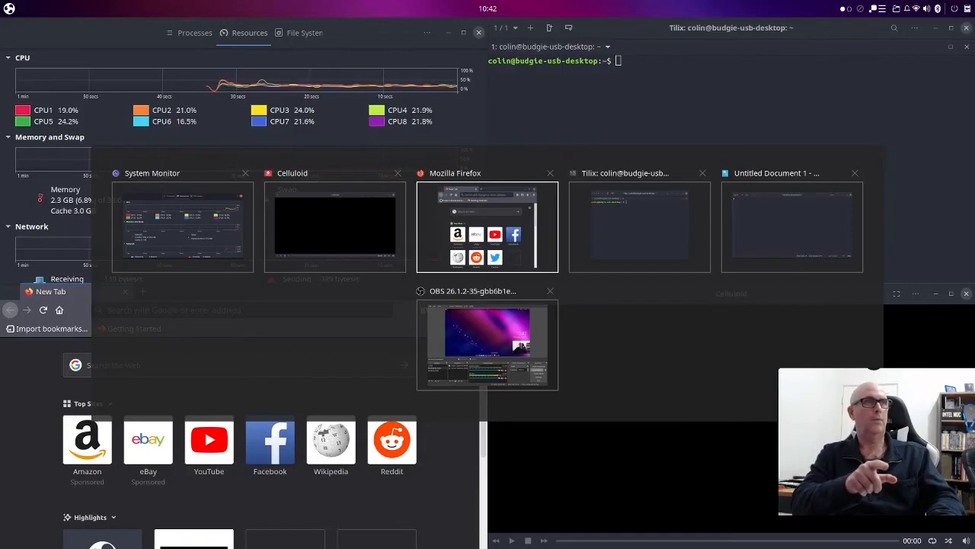
{"action": "key", "text": "alt+Tab"}
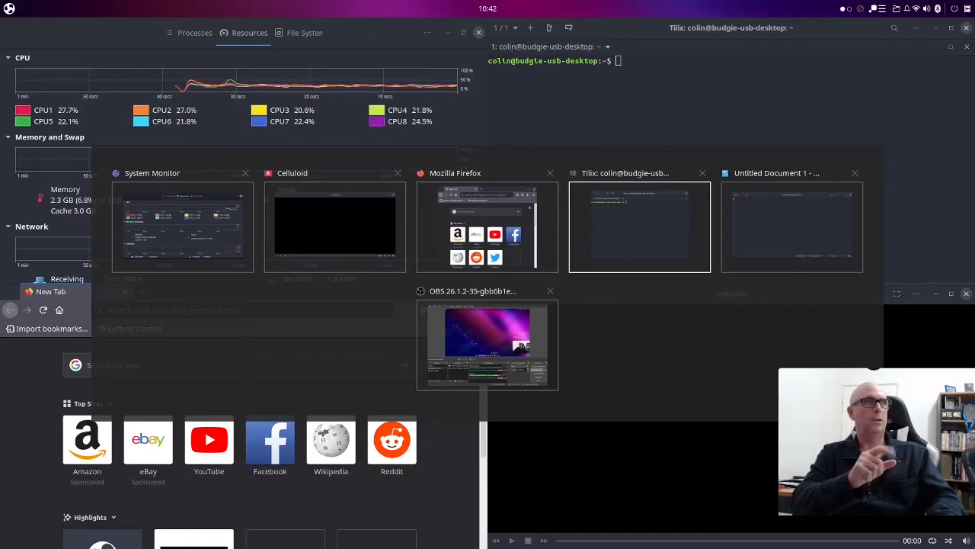
{"action": "key", "text": "alt+Tab"}
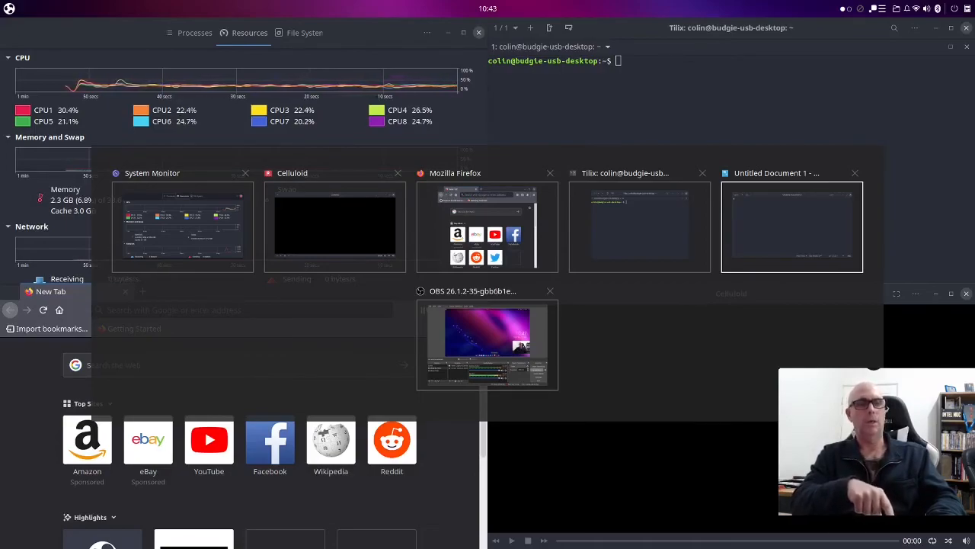
{"action": "key", "text": "alt+Tab"}
{"action": "key", "text": "alt+Tab"}
{"action": "key", "text": "alt+Tab"}
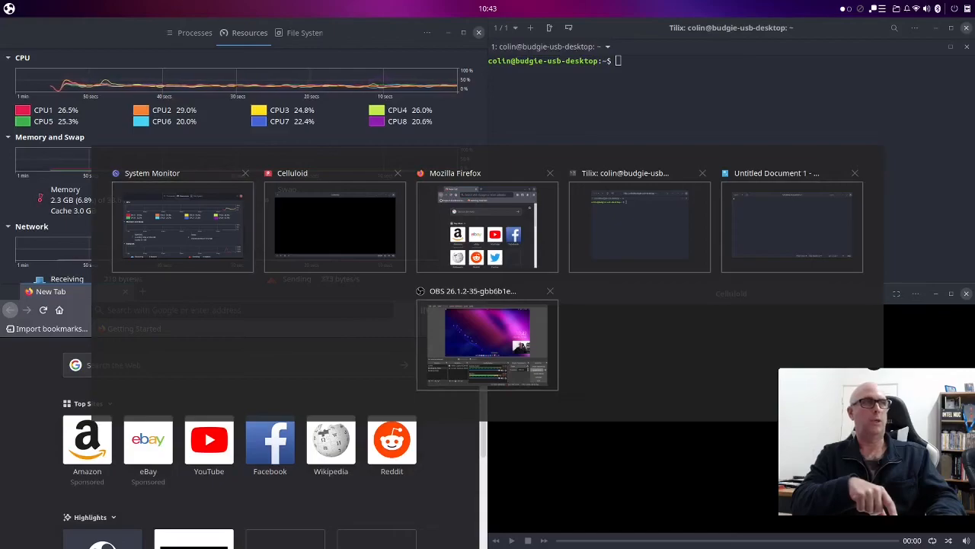
{"action": "key", "text": "alt+Tab"}
{"action": "key", "text": "alt+Tab"}
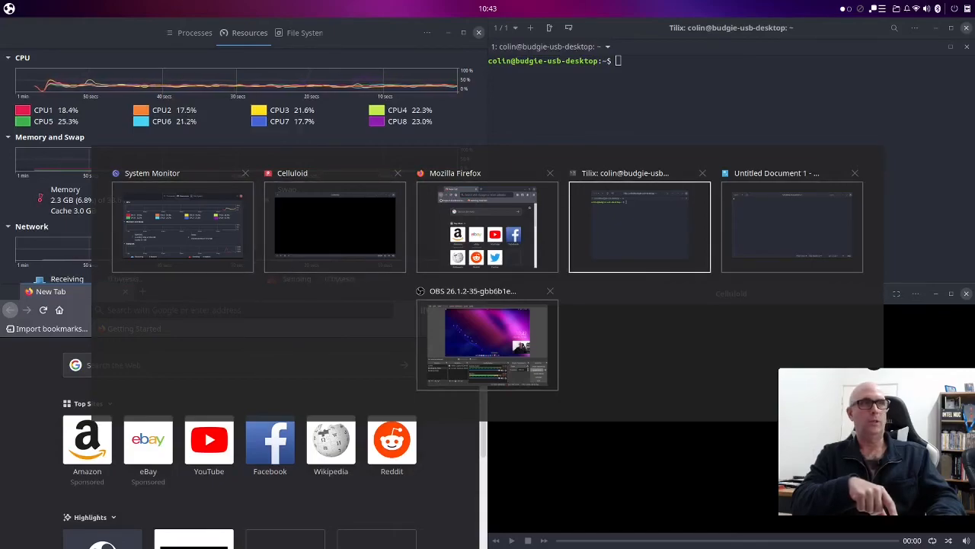
{"action": "key", "text": "alt+Tab"}
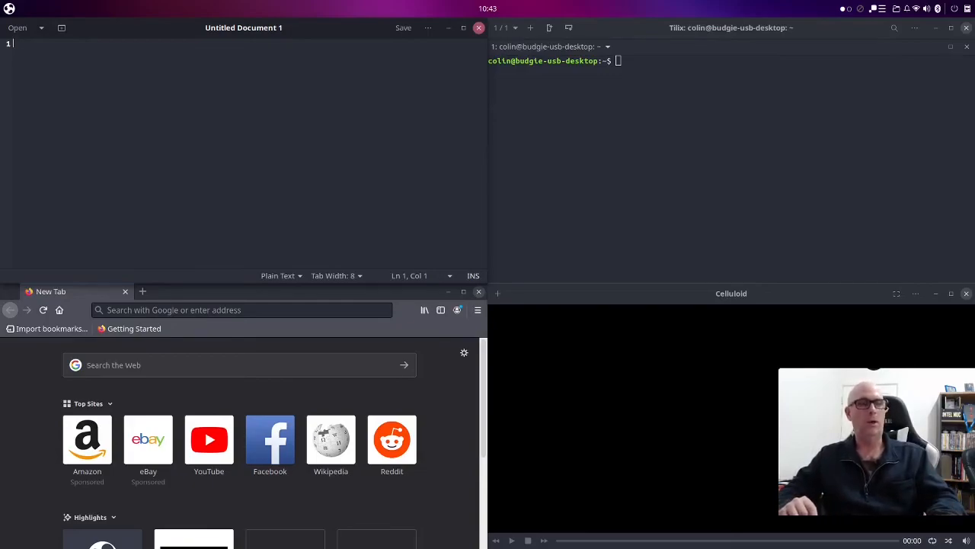
Cycle through the window previews to switch to the Tilix terminal, and close all open application windows
{"action": "key", "text": "alt+Tab"}
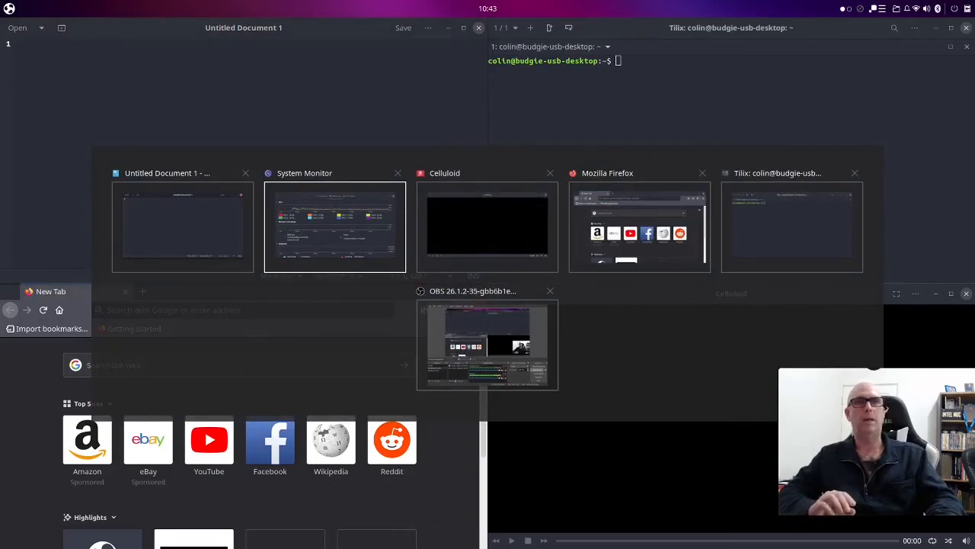
{"action": "key", "text": "alt+Tab"}
{"action": "key", "text": "alt+Tab"}
{"action": "key", "text": "alt+Tab"}
{"action": "key", "text": "alt+Tab"}
{"action": "key", "text": "alt+Tab"}
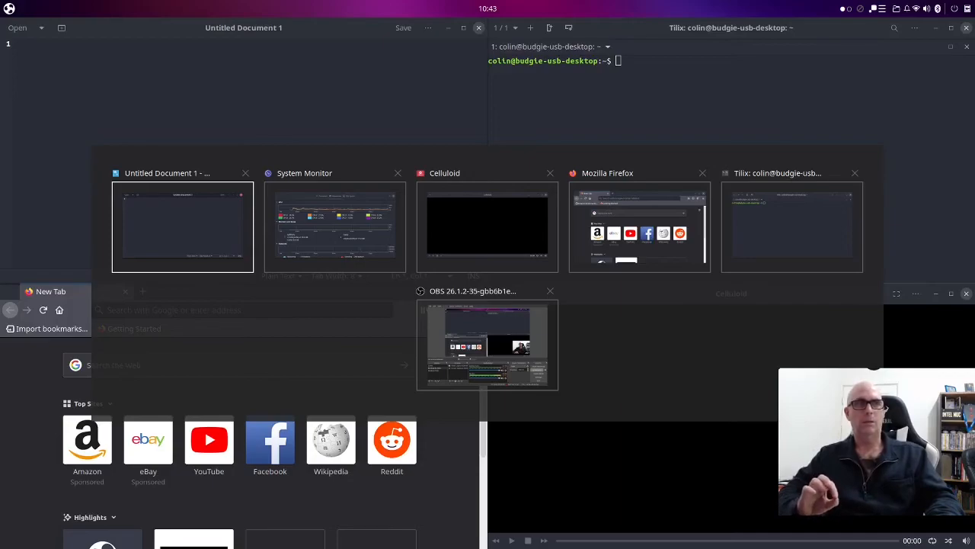
{"action": "key", "text": "alt+Tab"}
{"action": "key", "text": "alt+Tab"}
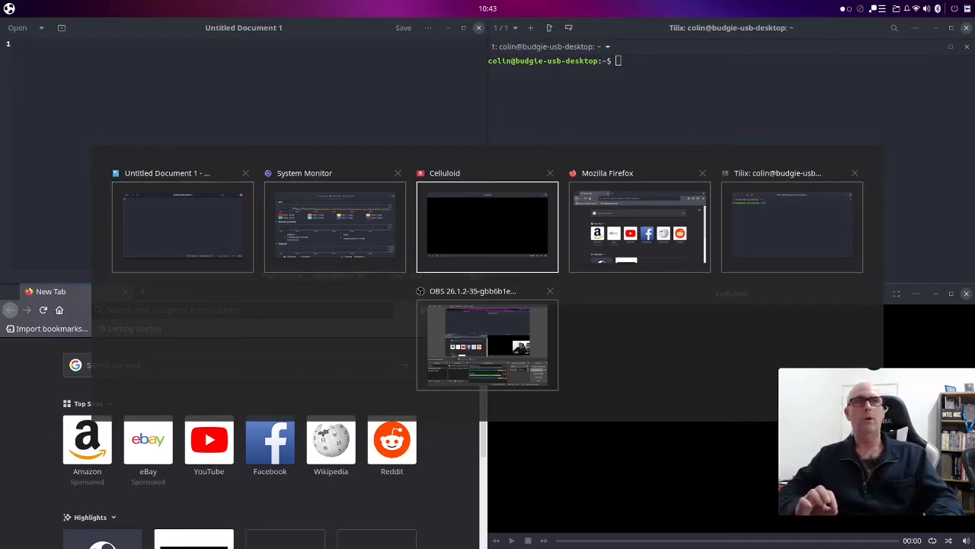
{"action": "key", "text": "alt+Tab"}
{"action": "key", "text": "alt+Tab"}
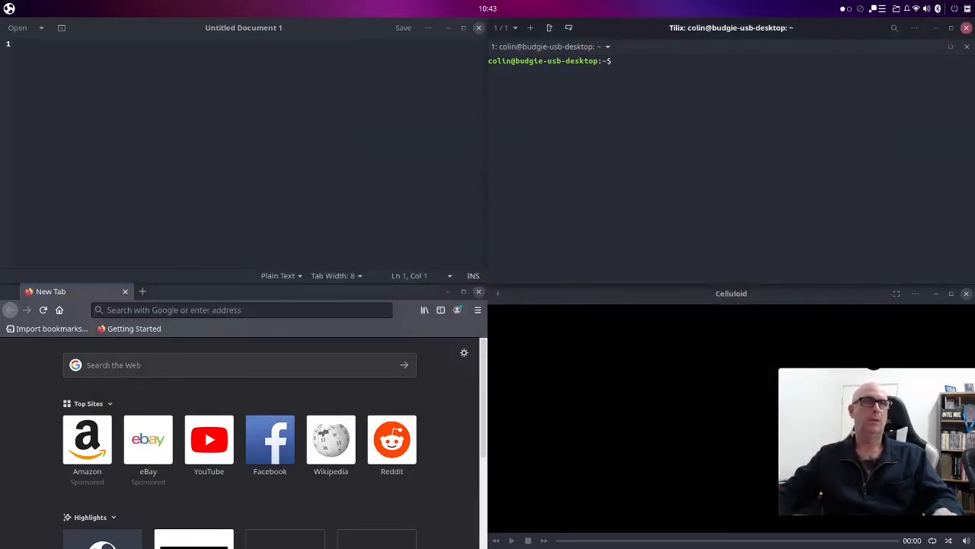
{"action": "left_click", "coordinate": [965, 28]}
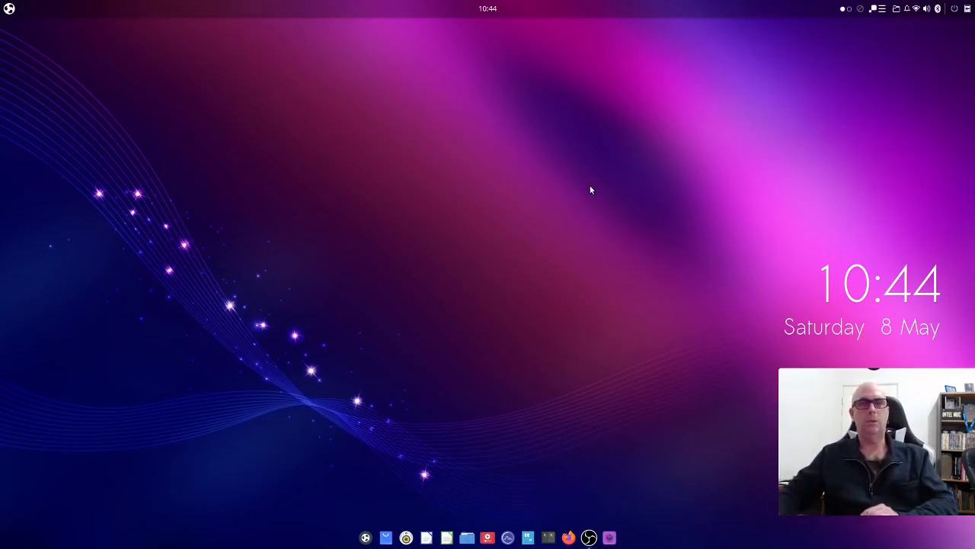
Browse the applications on all pages of the Budgie application menu
{"action": "left_click", "coordinate": [9, 9]}
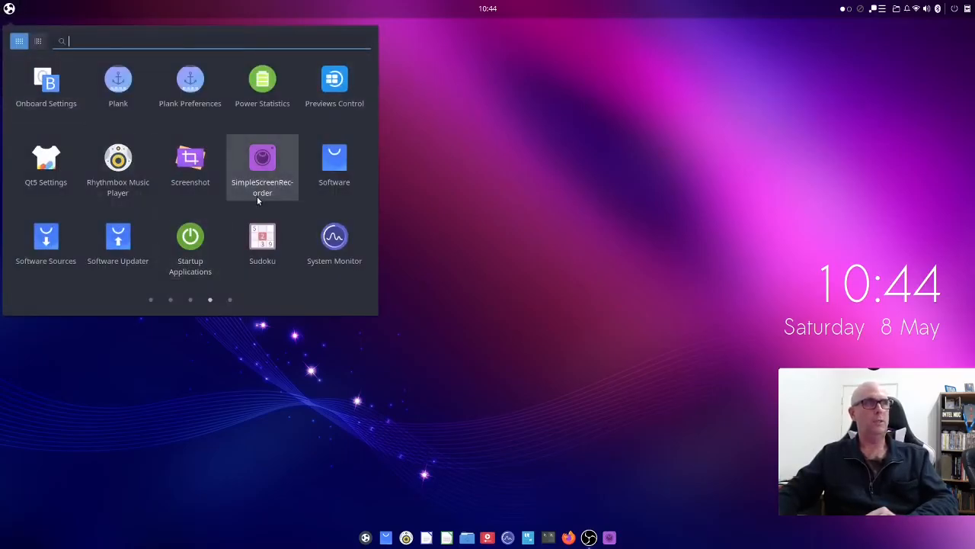
{"action": "scroll", "coordinate": [257, 195], "scroll_direction": "down", "scroll_amount": 1}
{"action": "scroll", "coordinate": [257, 195], "scroll_direction": "up", "scroll_amount": 2}
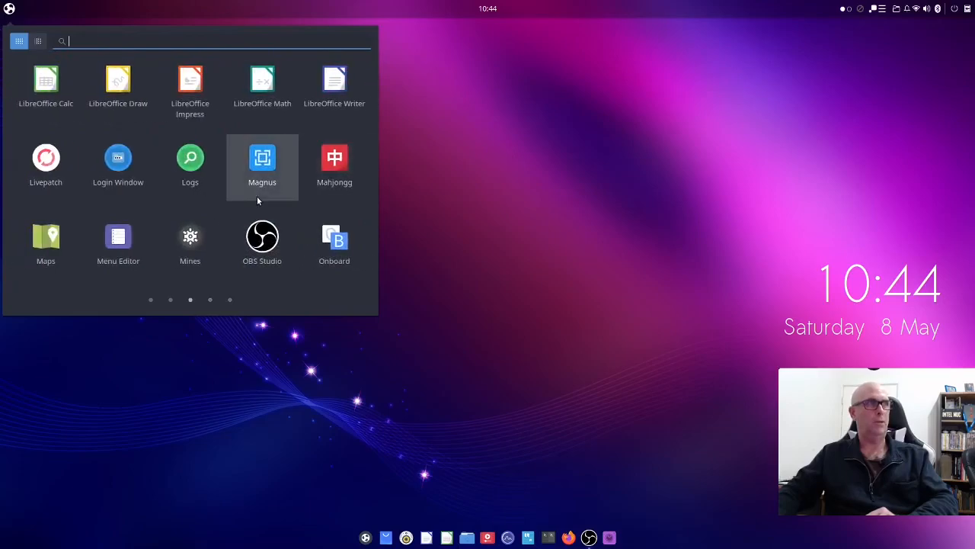
{"action": "scroll", "coordinate": [257, 196], "scroll_direction": "up", "scroll_amount": 2}
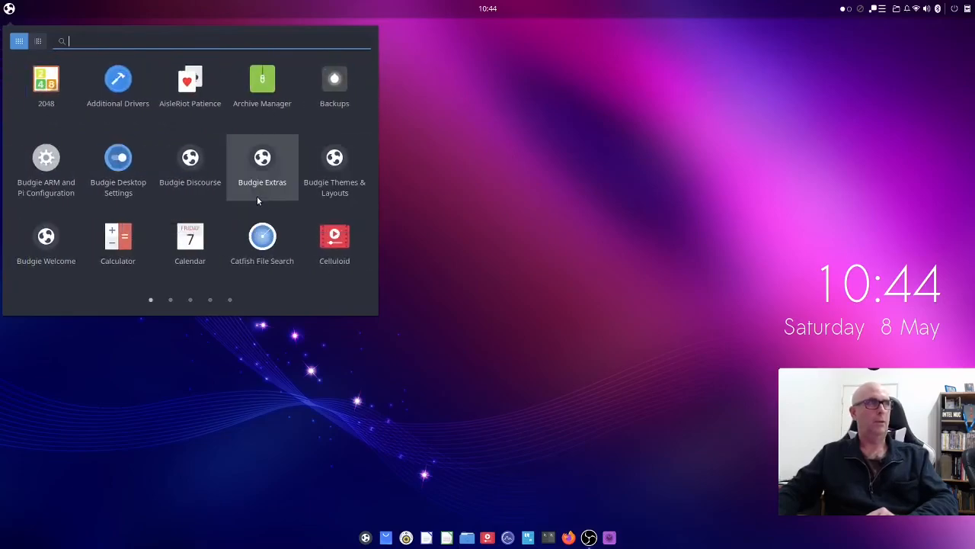
{"action": "scroll", "coordinate": [147, 197], "scroll_direction": "down", "scroll_amount": 1}
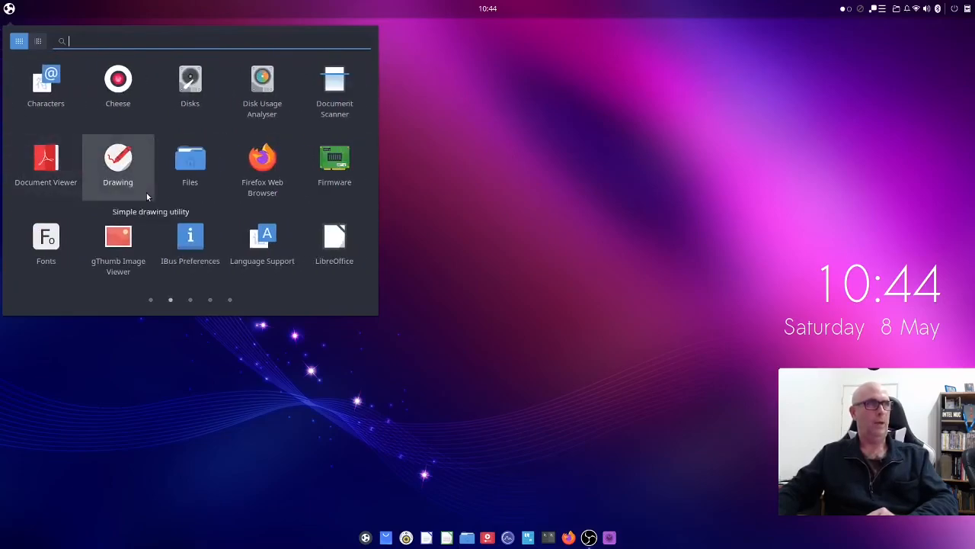
{"action": "scroll", "coordinate": [147, 196], "scroll_direction": "down", "scroll_amount": 1}
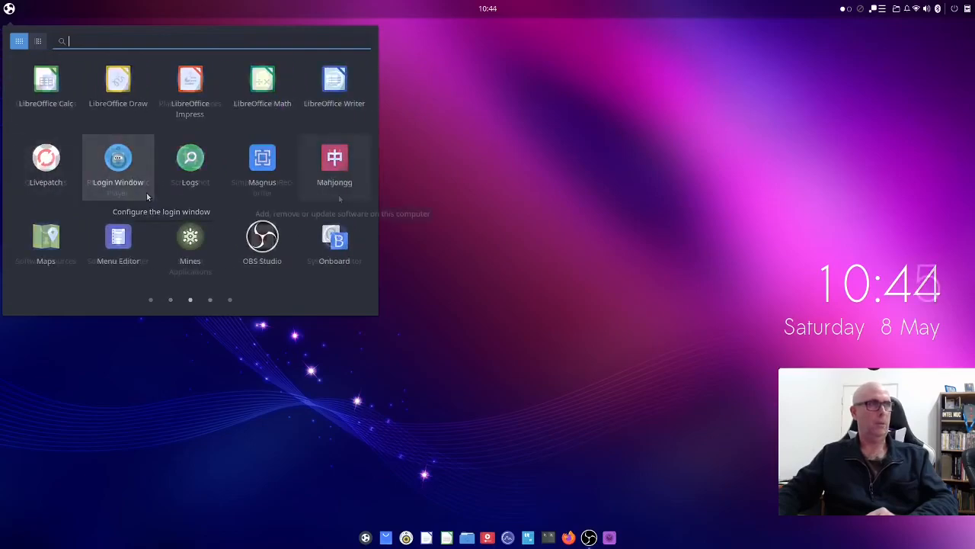
{"action": "scroll", "coordinate": [339, 194], "scroll_direction": "down", "scroll_amount": 1}
{"action": "scroll", "coordinate": [299, 200], "scroll_direction": "down", "scroll_amount": 1}
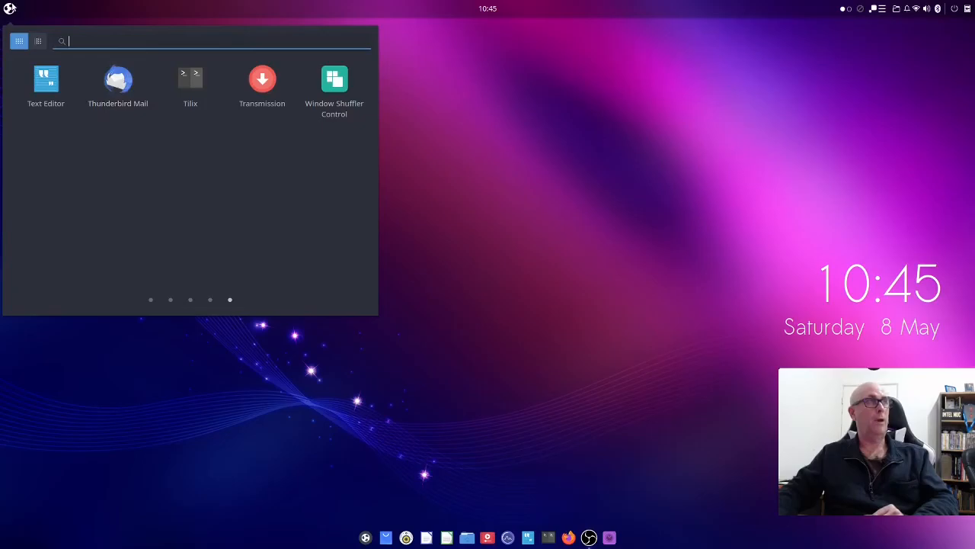
Search the application menu for "setting", and return to the full application grid
{"action": "type", "text": "setting"}
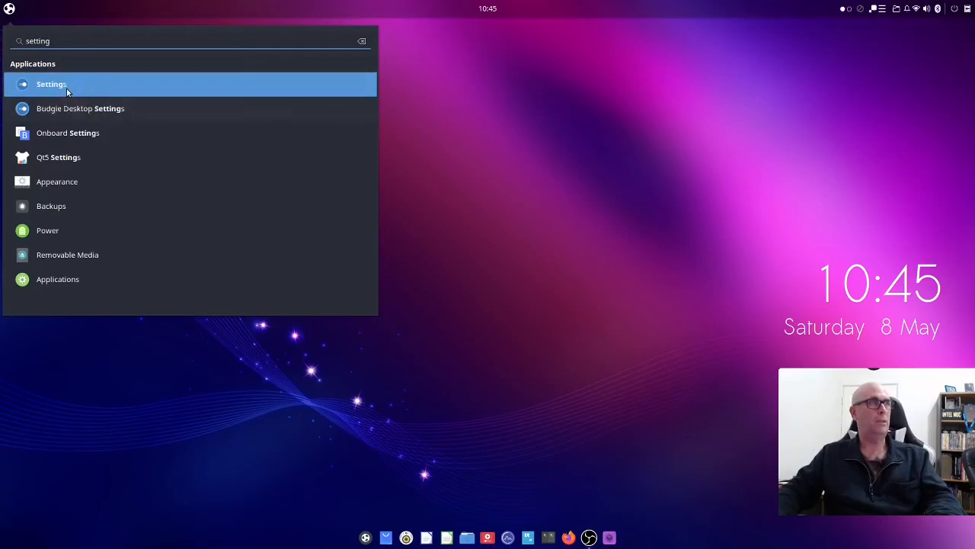
{"action": "left_click", "coordinate": [9, 9]}
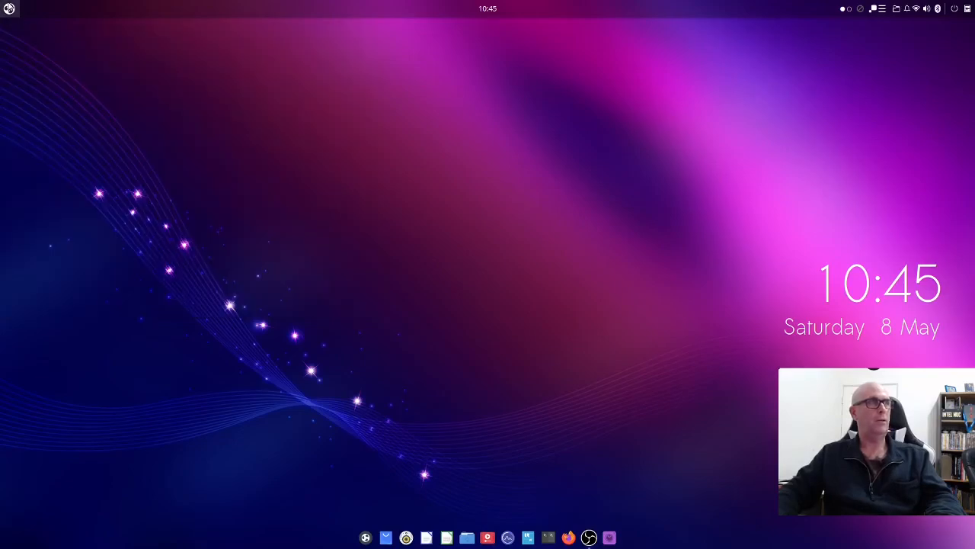
{"action": "left_click", "coordinate": [10, 8]}
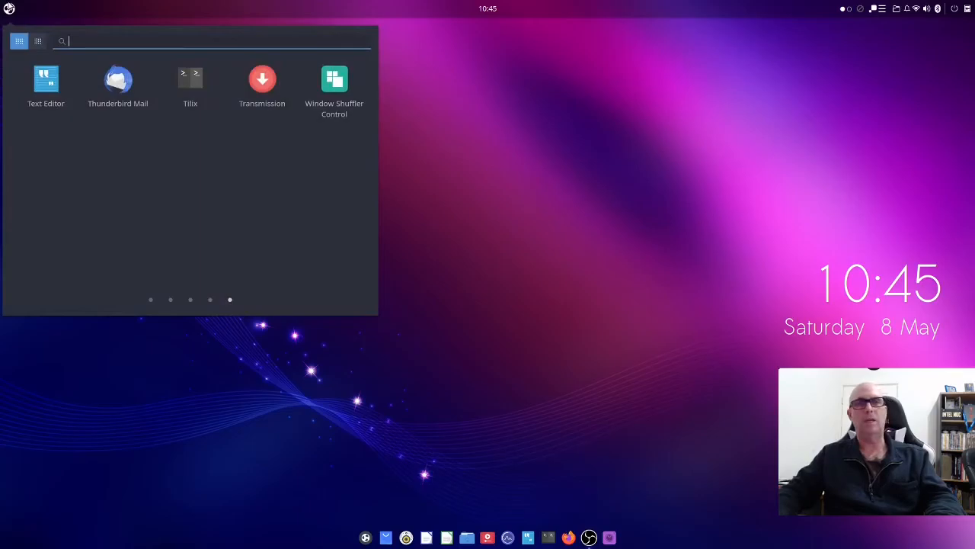
Visit Budgie Desktop Settings through the Raven sidebar and close it, and check Raven's Applets view
{"action": "key", "text": "super+a"}
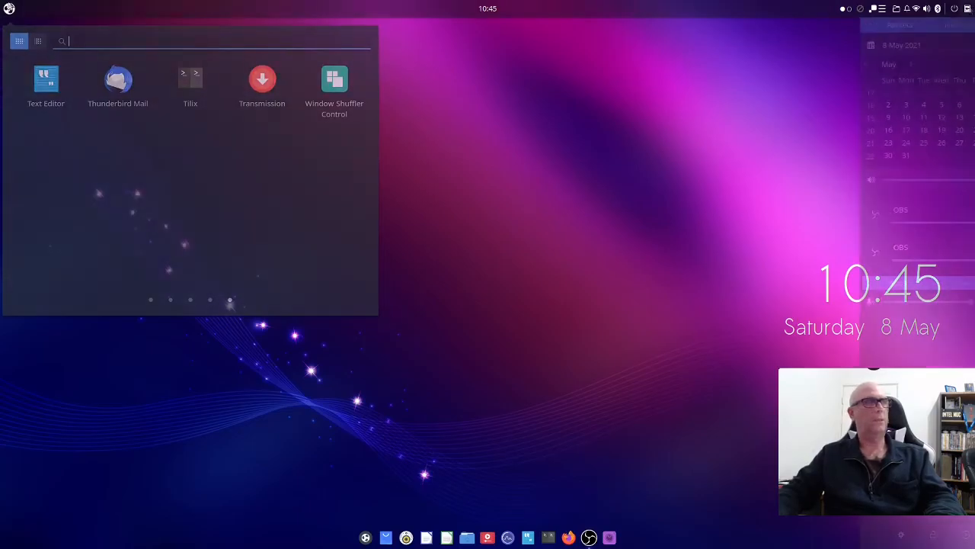
{"action": "left_click", "coordinate": [870, 535]}
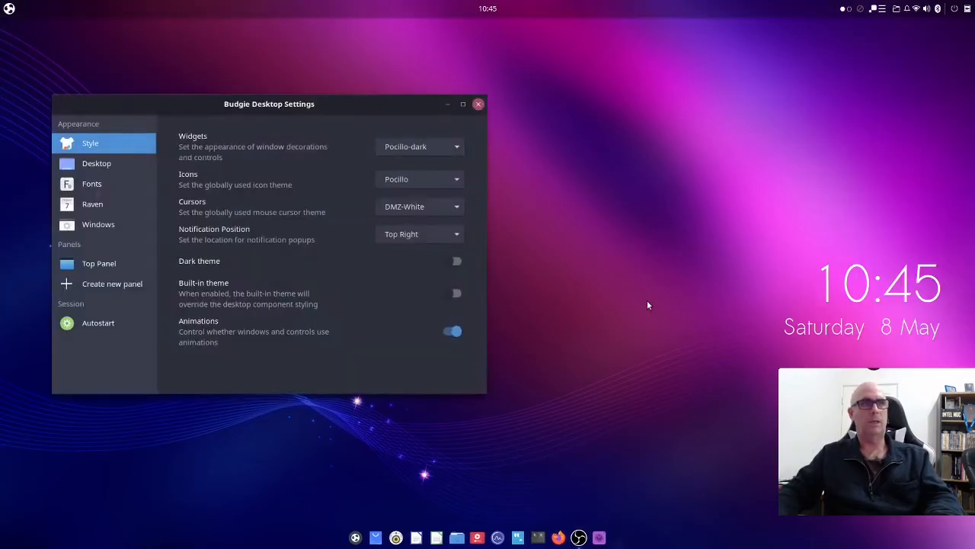
{"action": "left_click", "coordinate": [479, 105]}
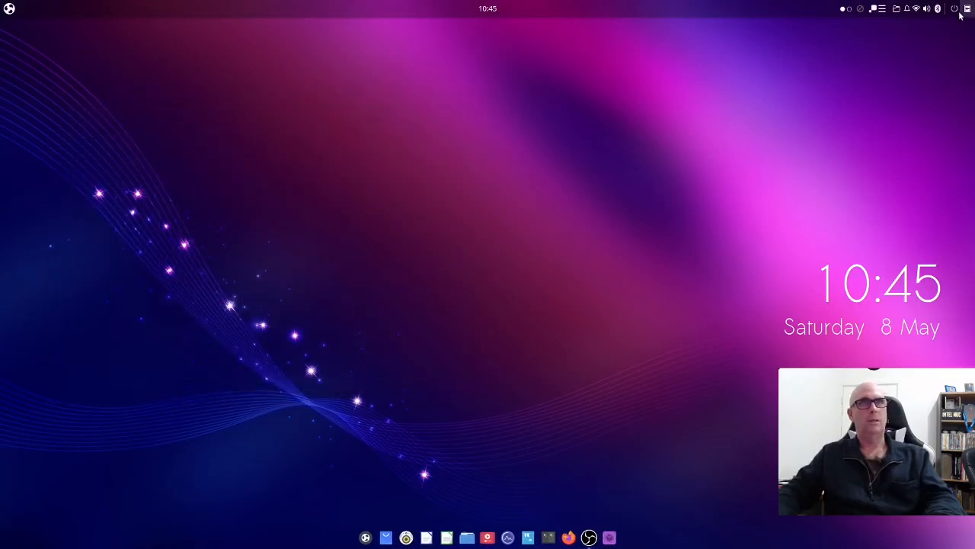
{"action": "left_click", "coordinate": [967, 9]}
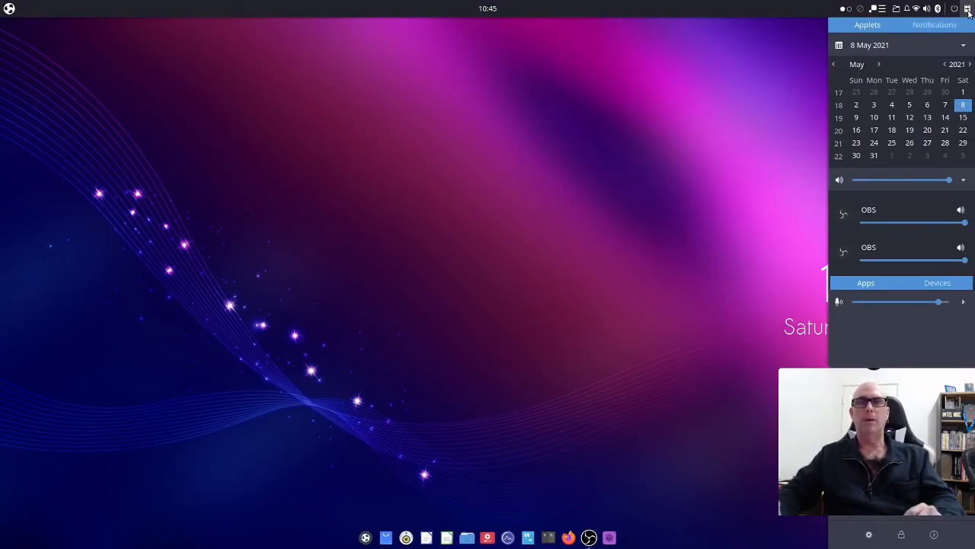
{"action": "left_click", "coordinate": [754, 220]}
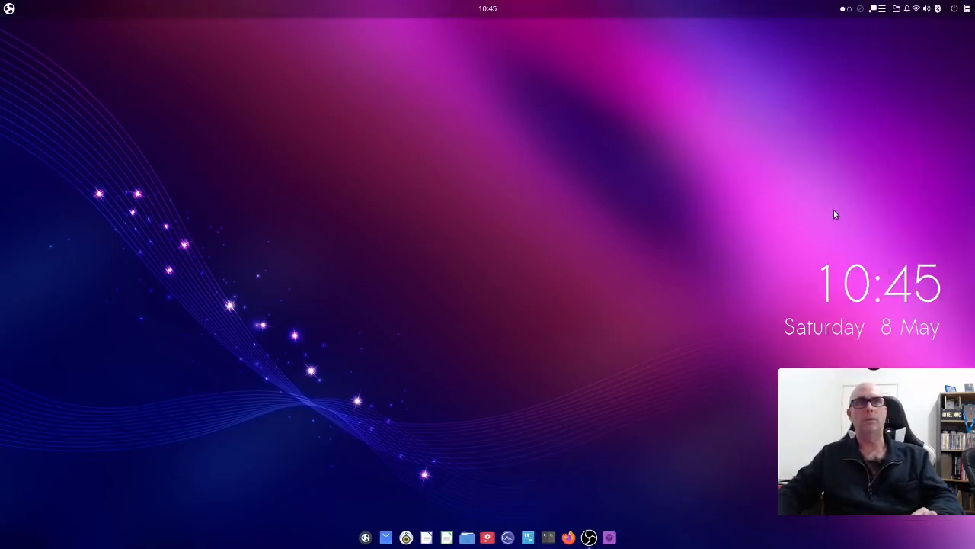
Look through the application menu's pages for the Previews Control and Window Shuffler Control entries, and close the menu
{"action": "left_click", "coordinate": [10, 9]}
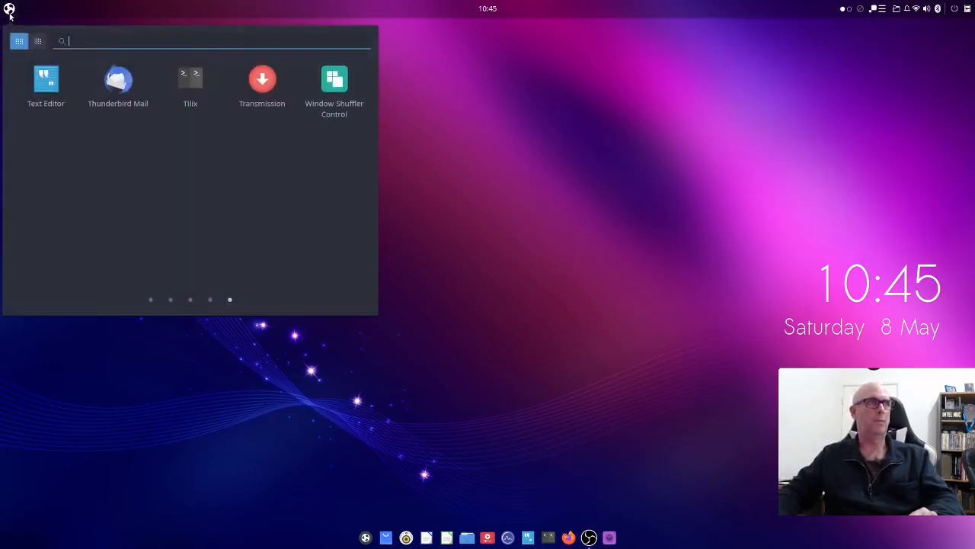
{"action": "scroll", "coordinate": [156, 146], "scroll_direction": "up", "scroll_amount": 1}
{"action": "scroll", "coordinate": [157, 146], "scroll_direction": "up", "scroll_amount": 2}
{"action": "left_click", "coordinate": [618, 265]}
{"action": "left_click", "coordinate": [9, 9]}
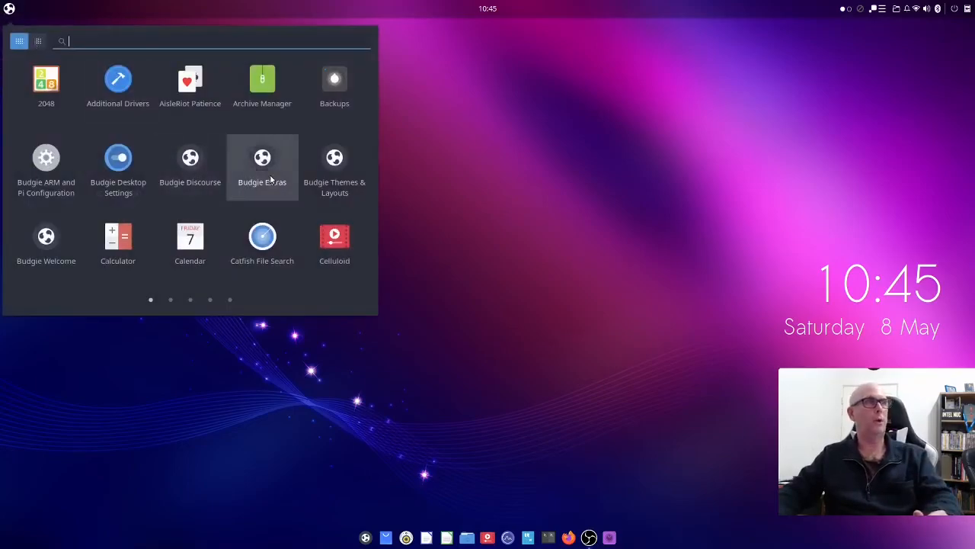
{"action": "scroll", "coordinate": [263, 174], "scroll_direction": "down", "scroll_amount": 3}
{"action": "scroll", "coordinate": [268, 178], "scroll_direction": "down", "scroll_amount": 1}
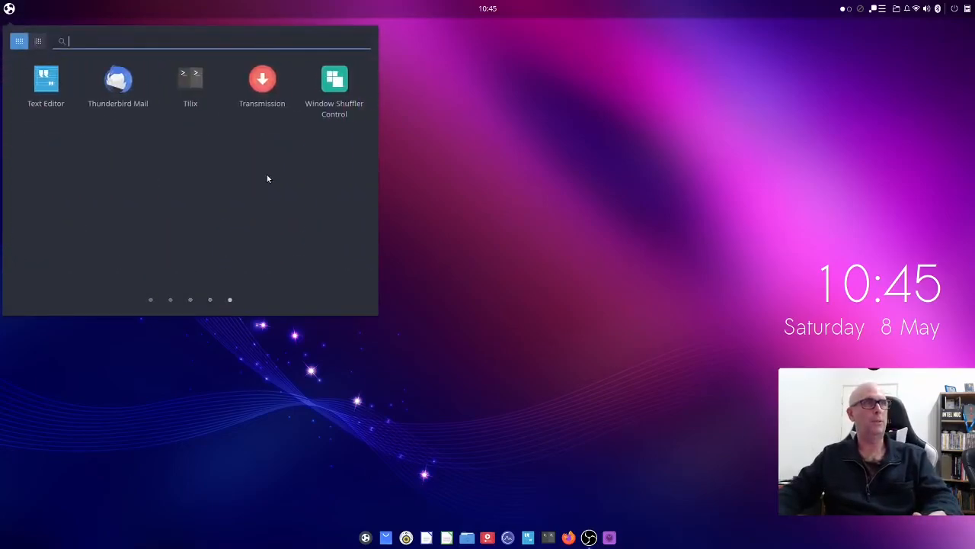
{"action": "scroll", "coordinate": [268, 178], "scroll_direction": "up", "scroll_amount": 1}
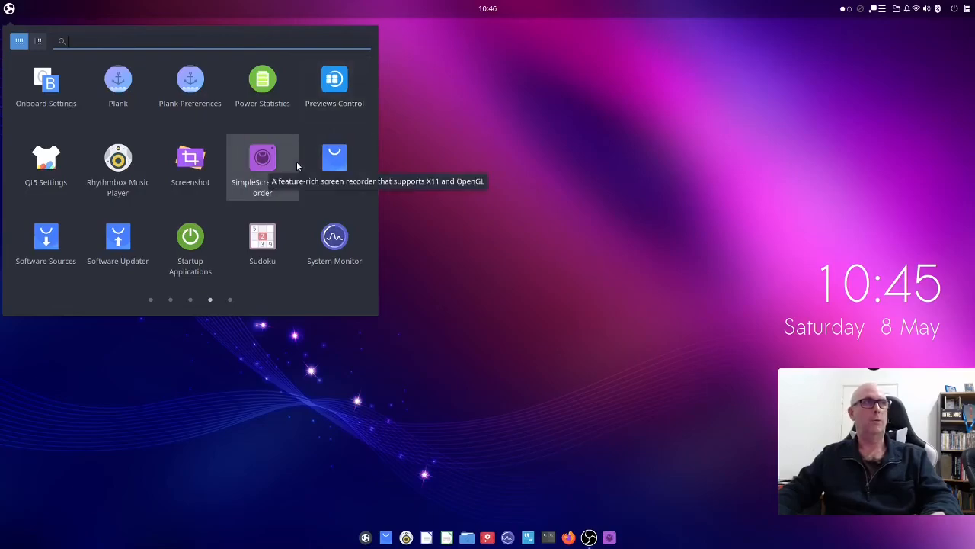
{"action": "scroll", "coordinate": [297, 161], "scroll_direction": "down", "scroll_amount": 1}
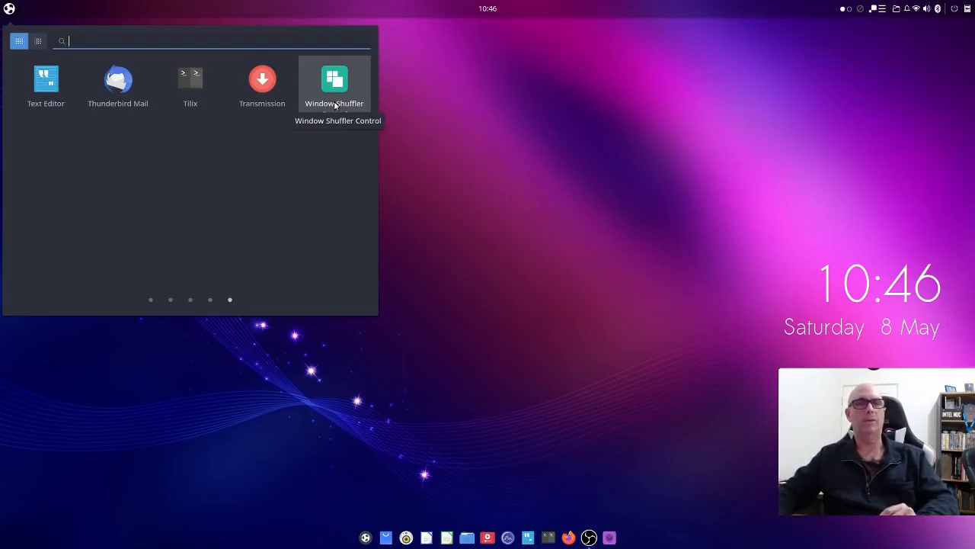
{"action": "scroll", "coordinate": [330, 125], "scroll_direction": "up", "scroll_amount": 1}
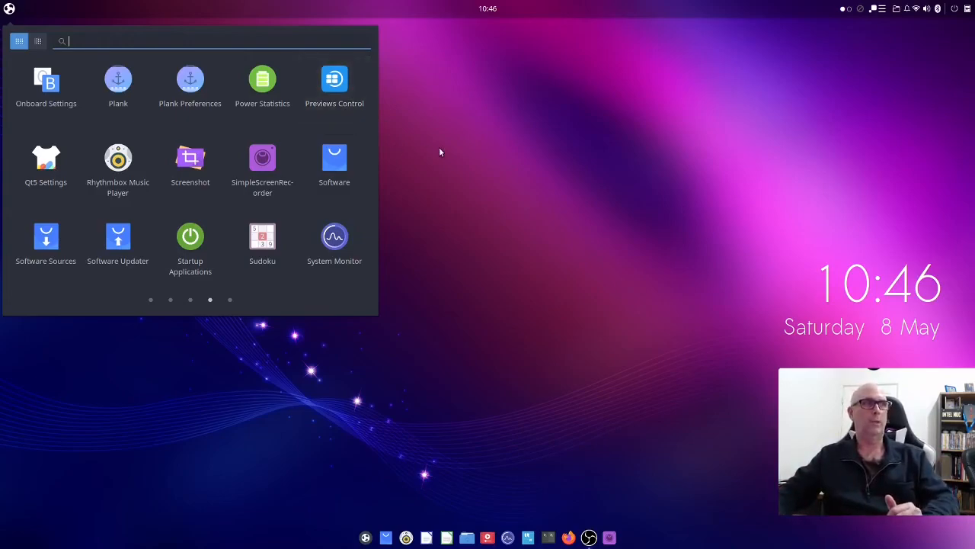
{"action": "left_click", "coordinate": [608, 169]}
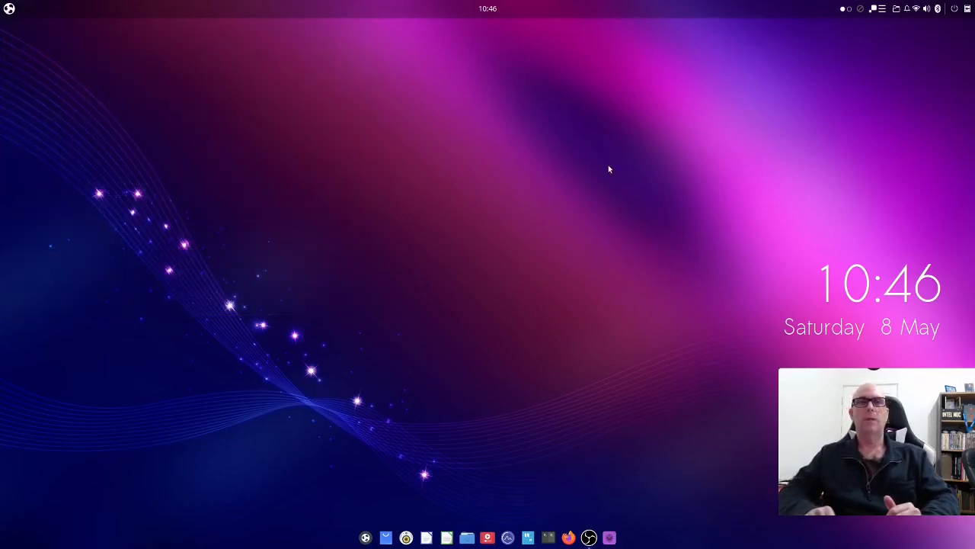